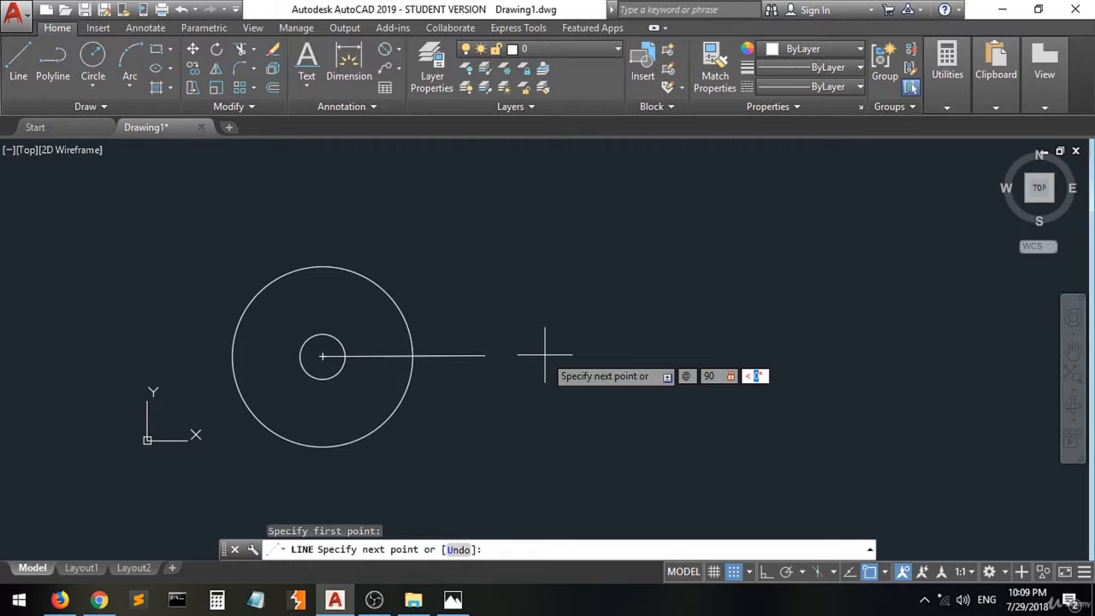
# Finish the construction line from the concentric circles' center with a length of 90 at an angle of 0°.
pyautogui.write('0')
pyautogui.press('Return')
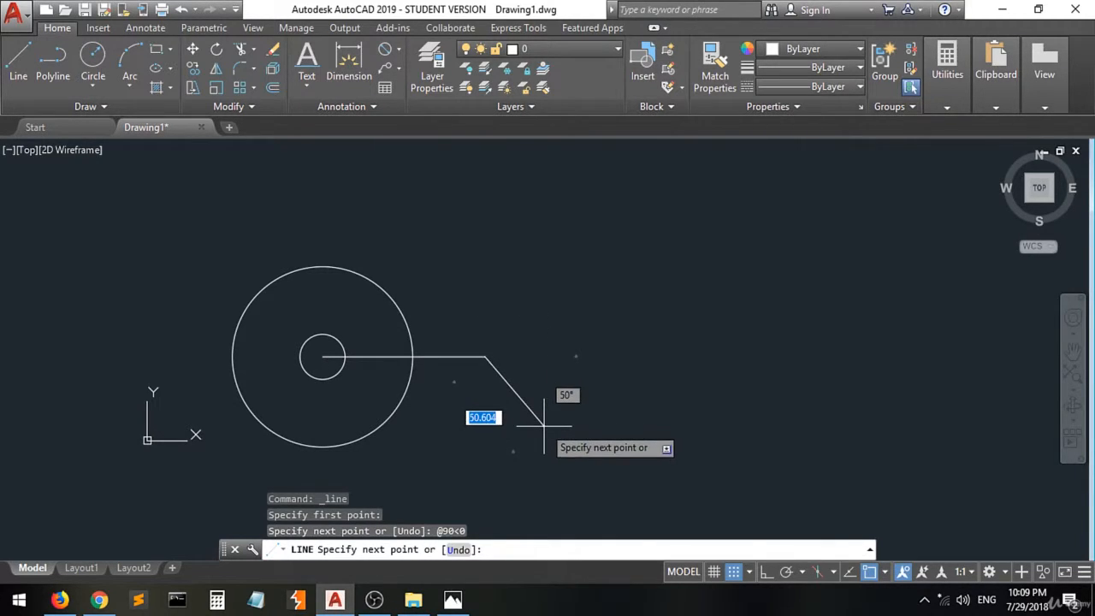
pyautogui.press('Return')
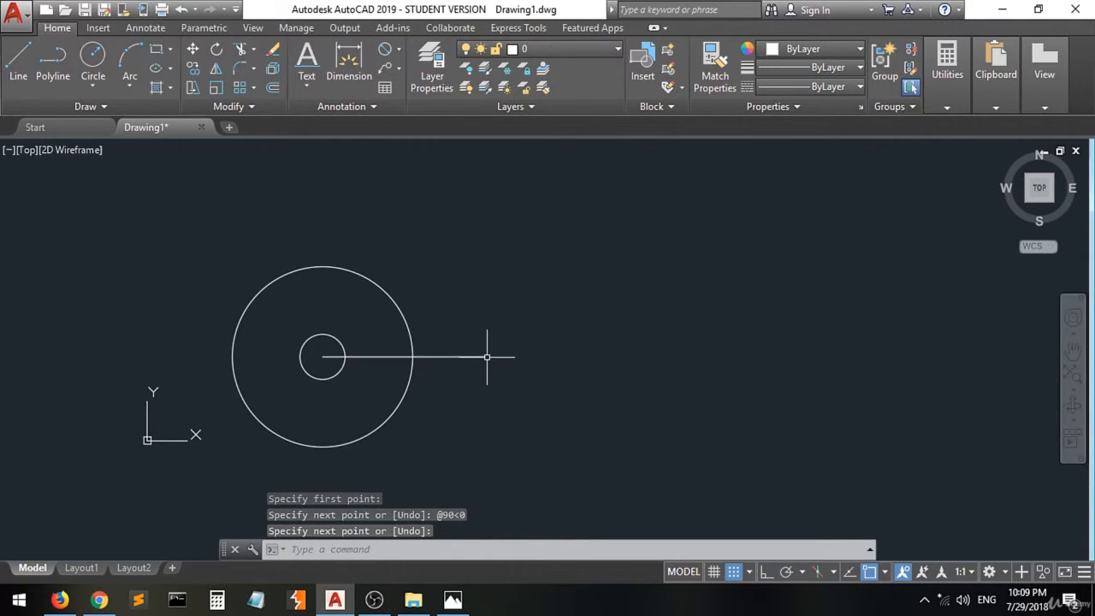
# Draw a circle of diameter 40 centered on the free end of the 90-unit line, checking the size in the reference image.
pyautogui.click(93, 60)
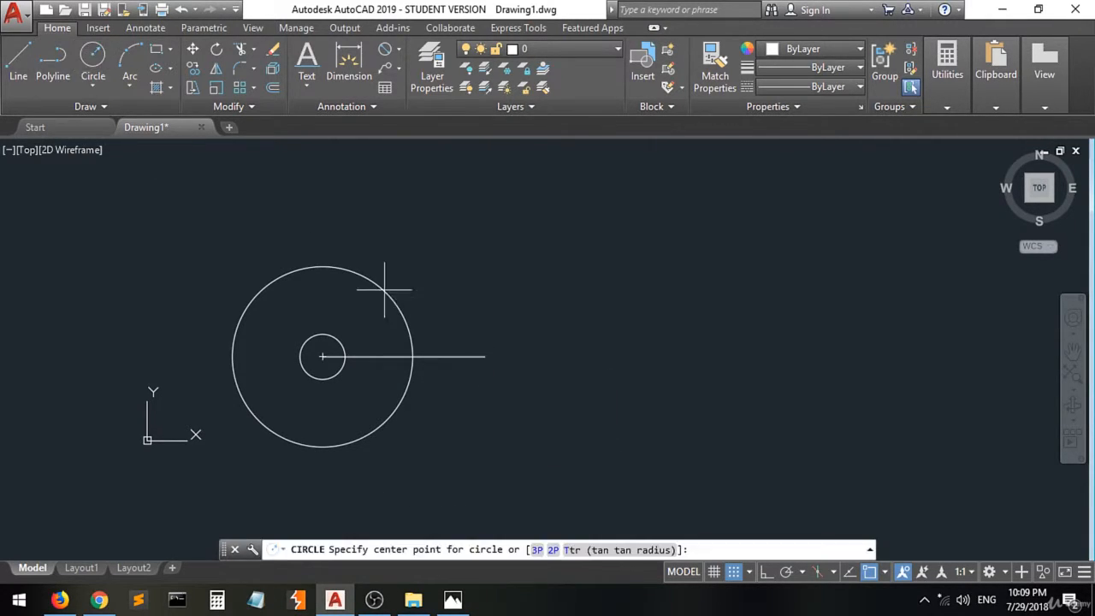
pyautogui.click(486, 356)
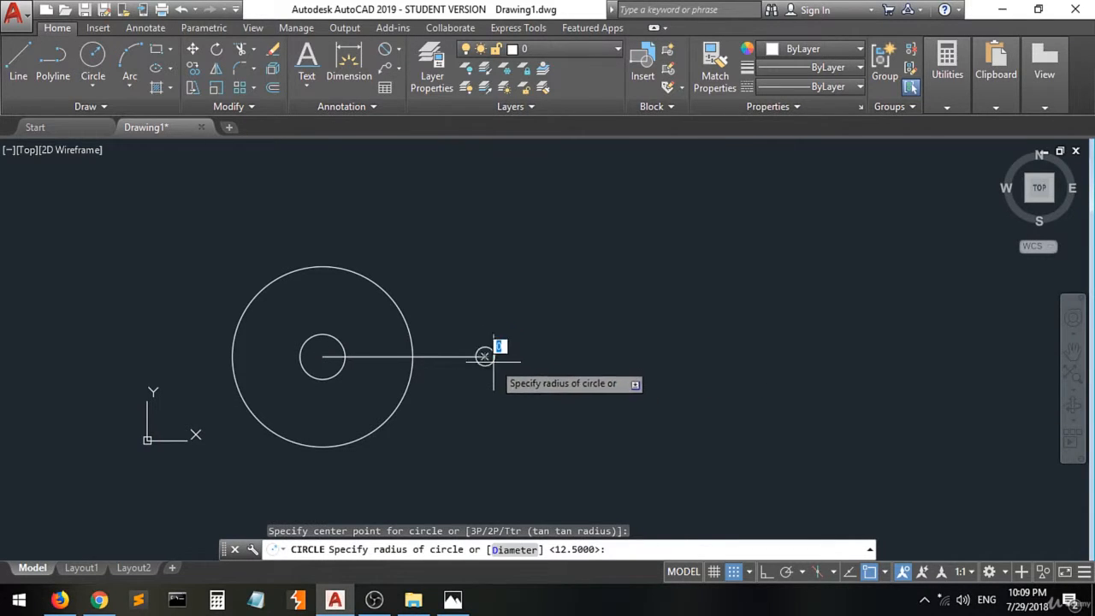
pyautogui.click(455, 599)
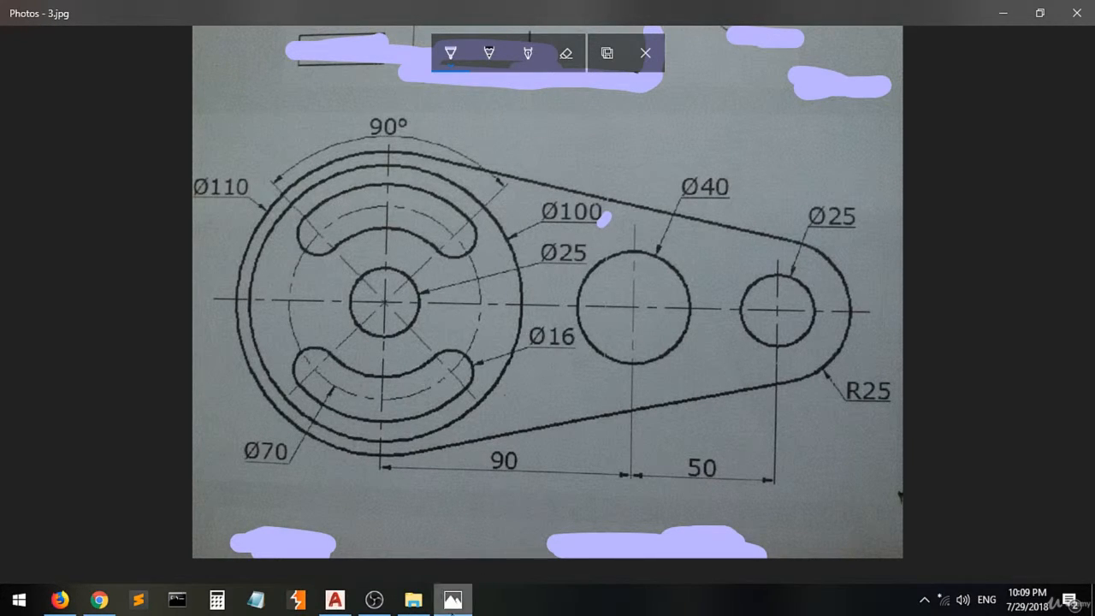
pyautogui.click(450, 598)
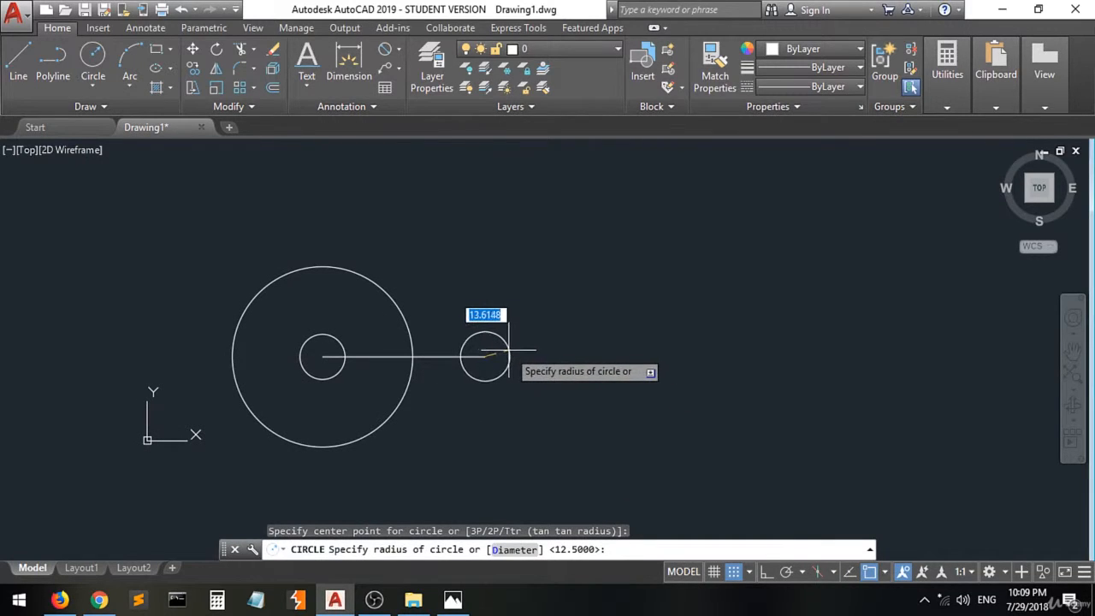
pyautogui.write('d')
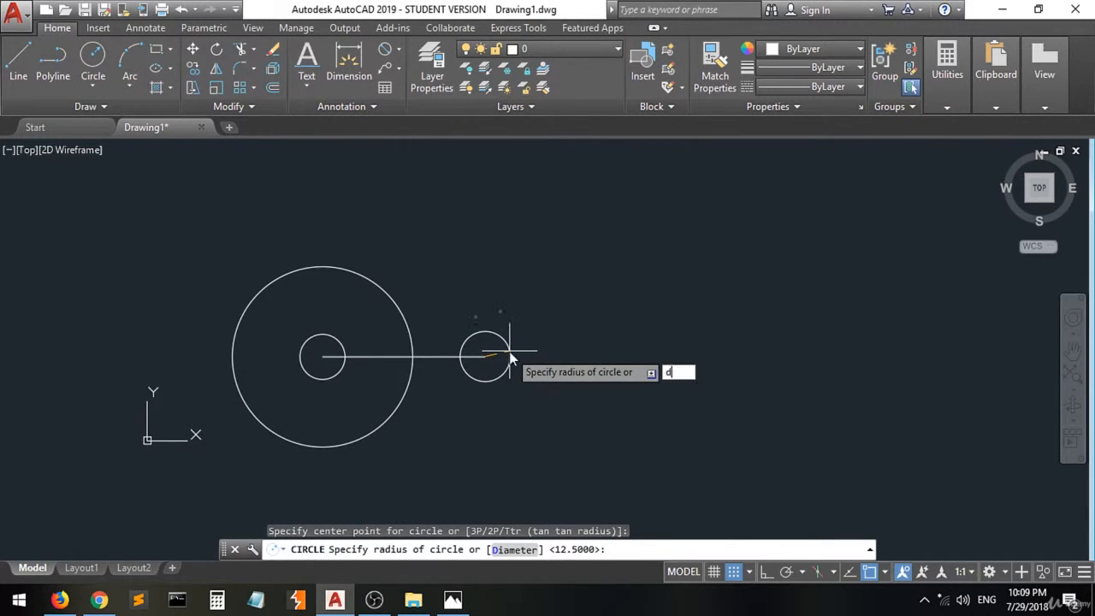
pyautogui.press('Return')
pyautogui.write('40')
pyautogui.press('Return')
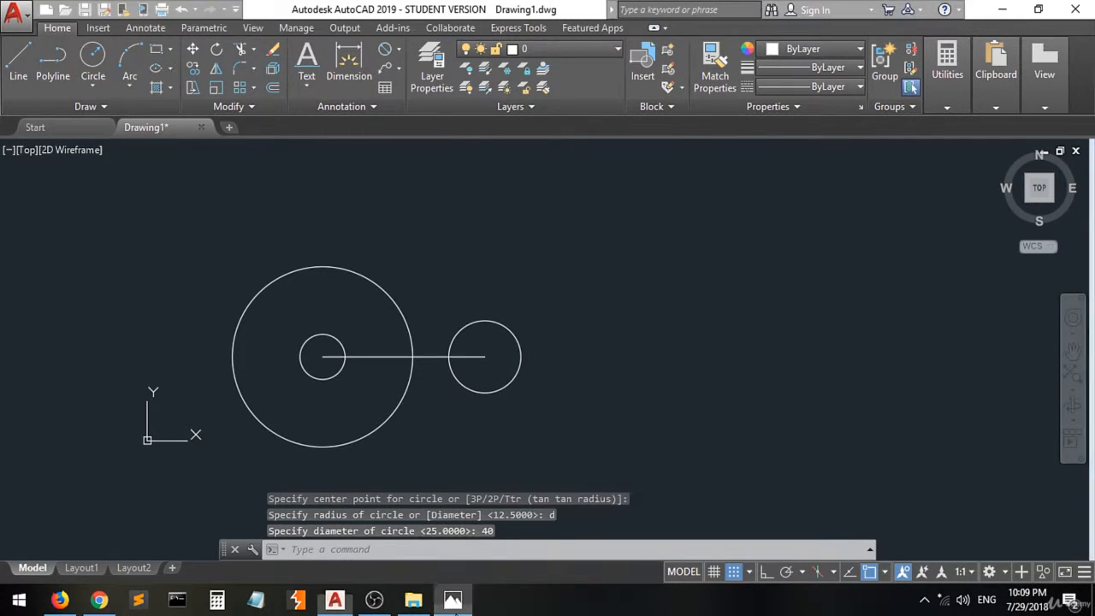
# Draw a 50-unit line at 0° from the center of the 40-diameter circle, taking the spacing from the reference image.
pyautogui.click(453, 599)
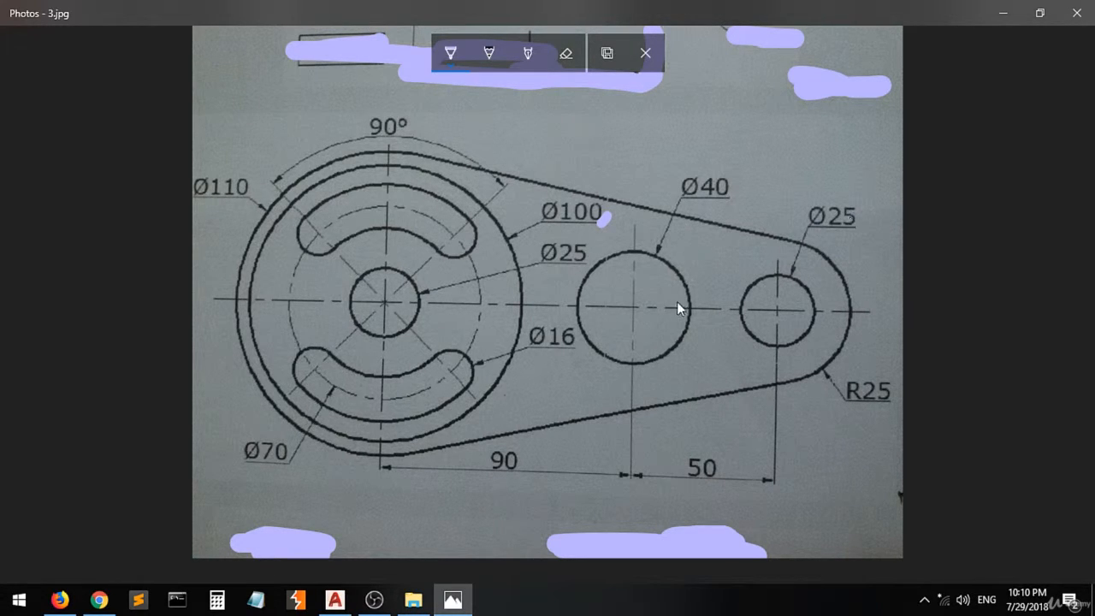
pyautogui.click(335, 598)
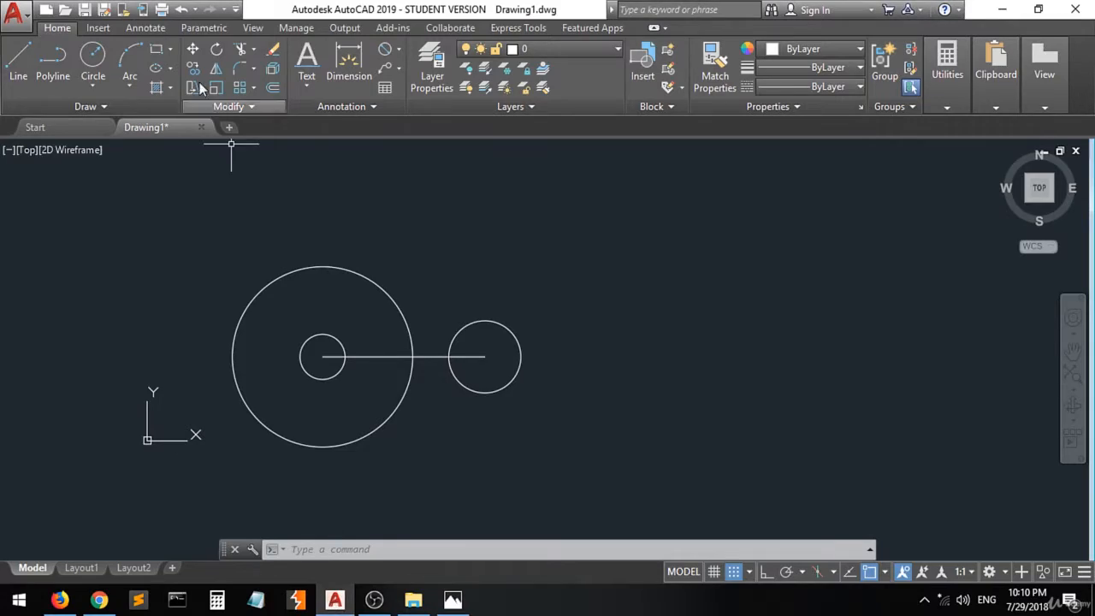
pyautogui.click(20, 66)
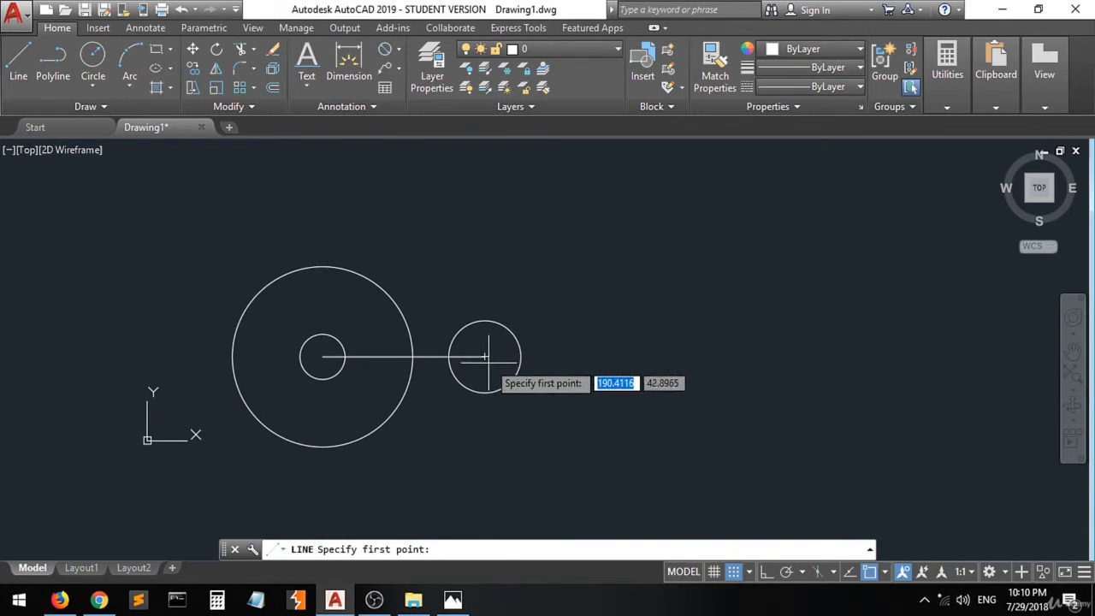
pyautogui.click(484, 356)
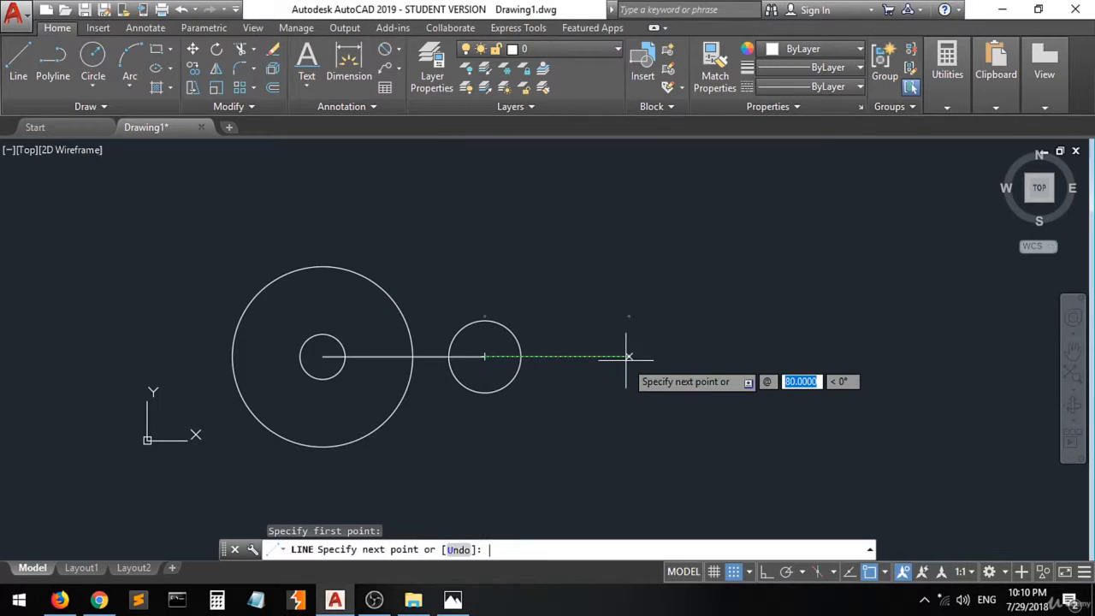
pyautogui.click(455, 601)
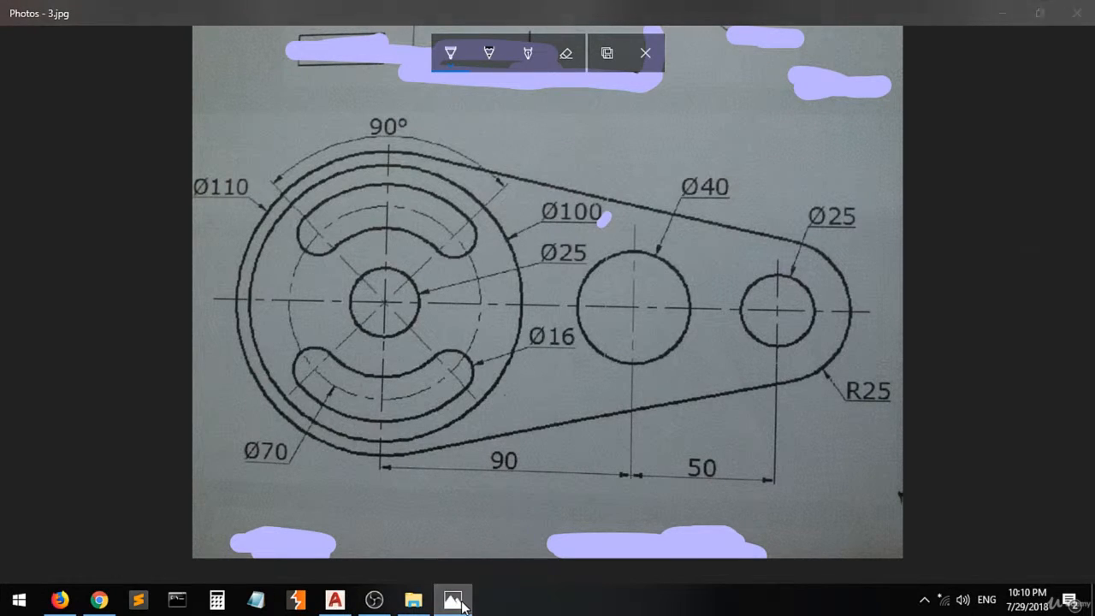
pyautogui.click(453, 601)
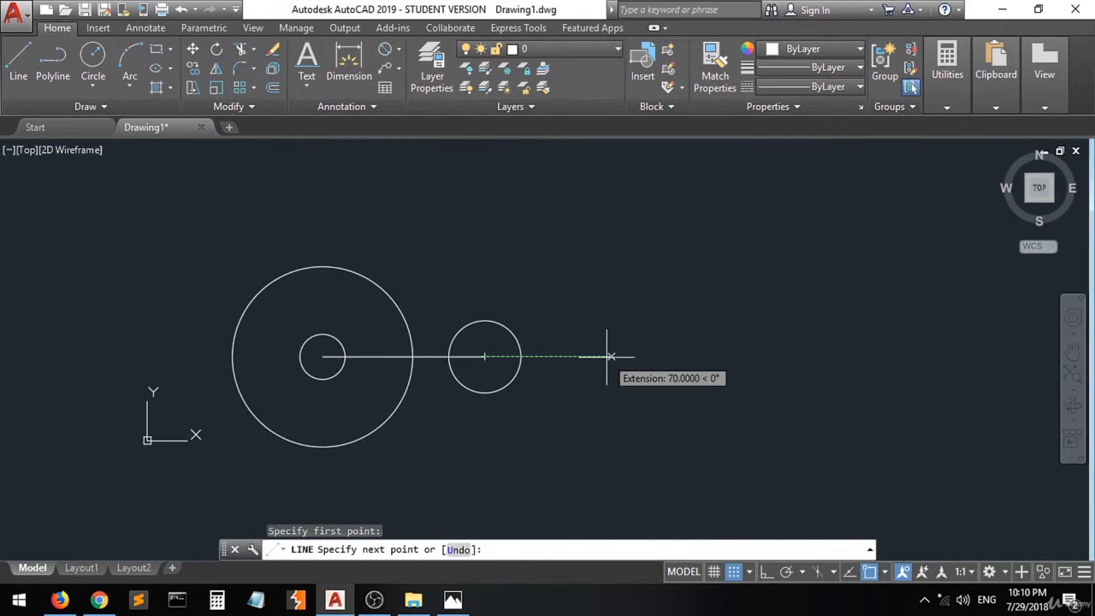
pyautogui.write('50')
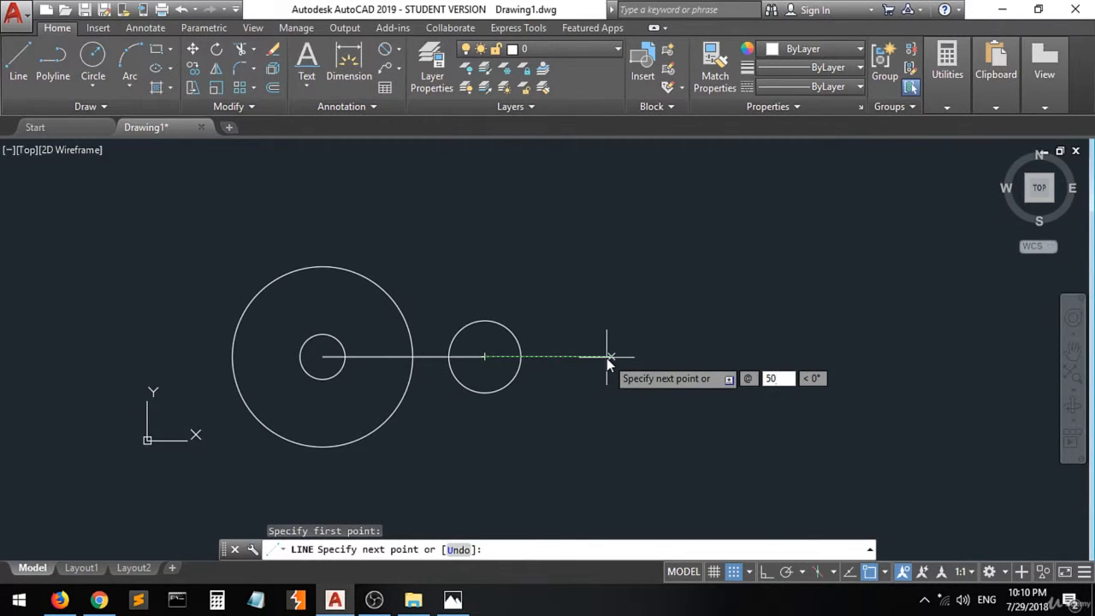
pyautogui.press('Tab')
pyautogui.write('0')
pyautogui.press('Return')
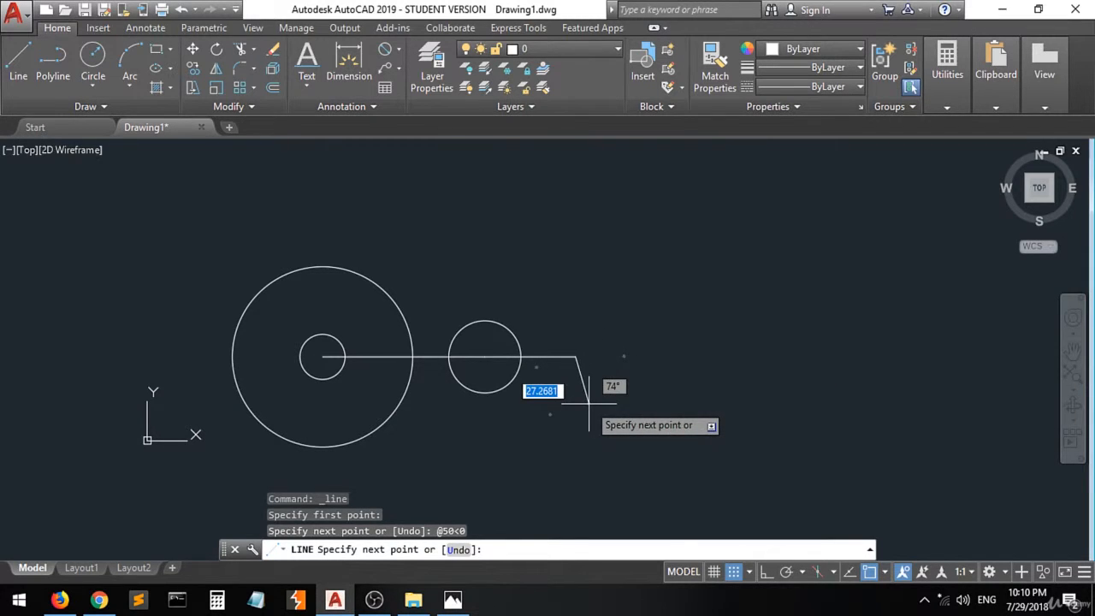
pyautogui.press('Return')
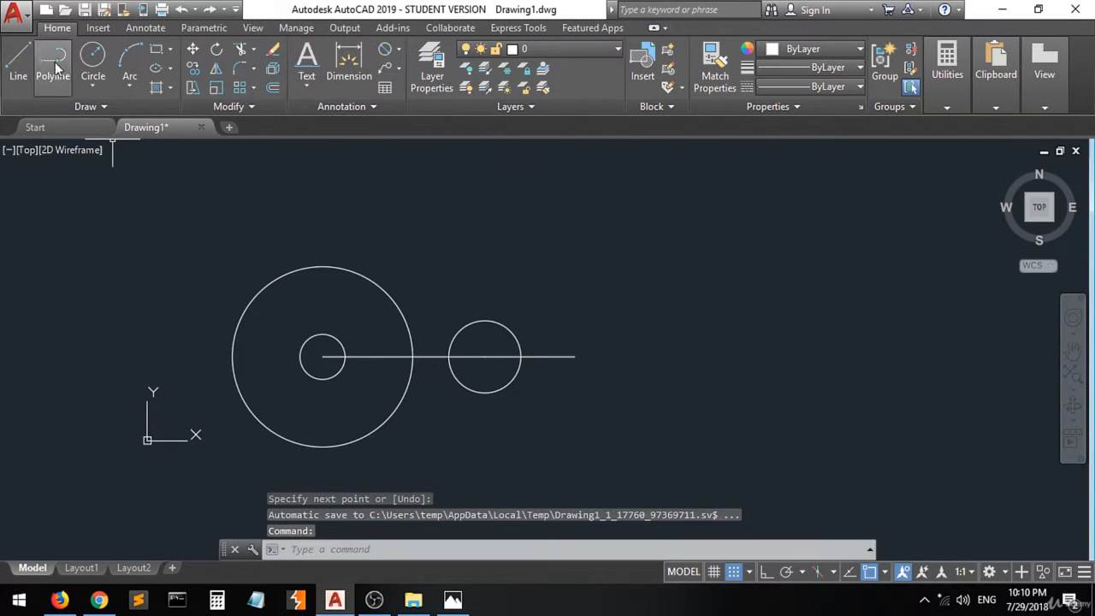
# Draw a circle of diameter 25 centered on the free end of the 50-unit line.
pyautogui.click(93, 58)
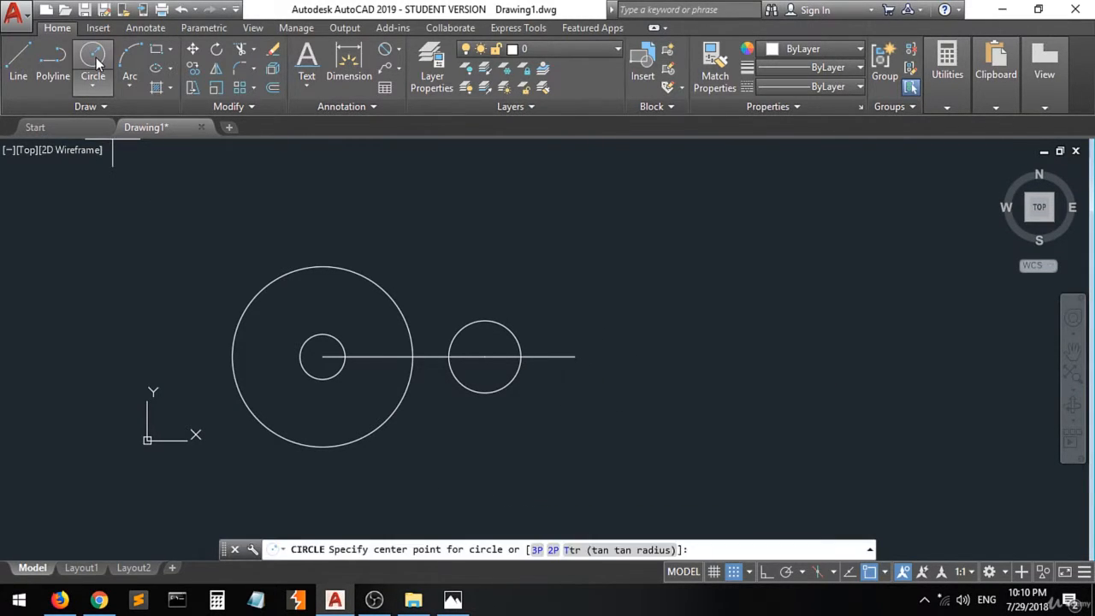
pyautogui.click(574, 356)
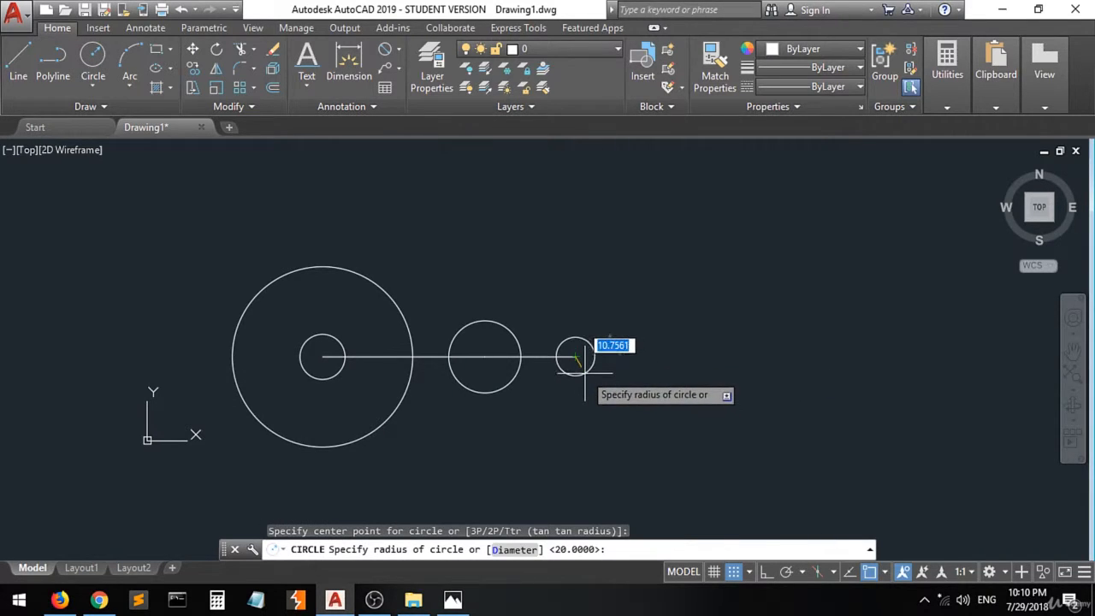
pyautogui.write('d')
pyautogui.press('Return')
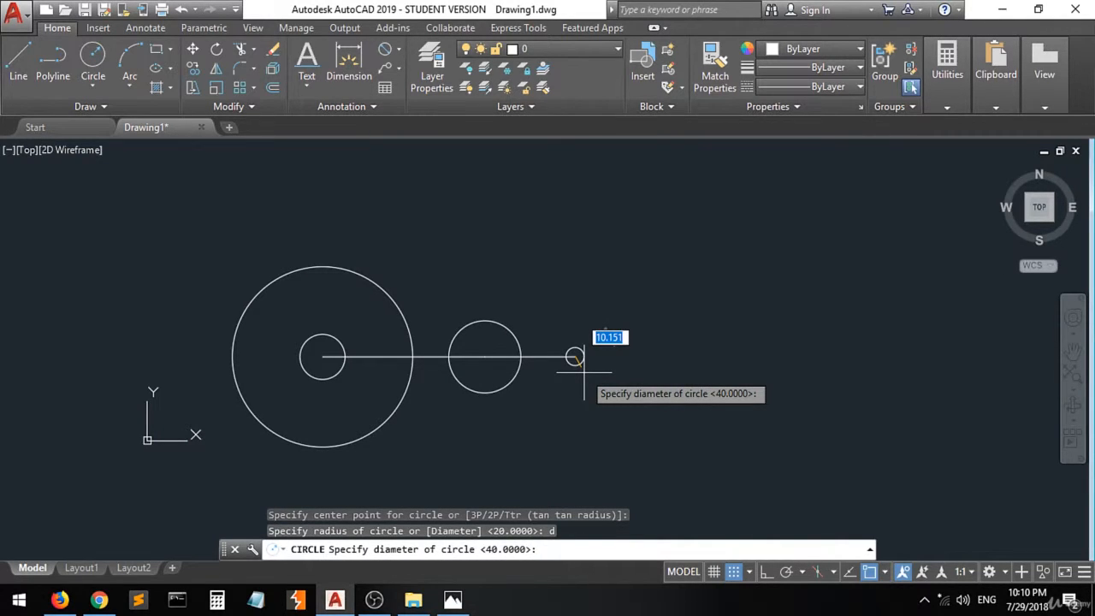
pyautogui.write('25')
pyautogui.press('Return')
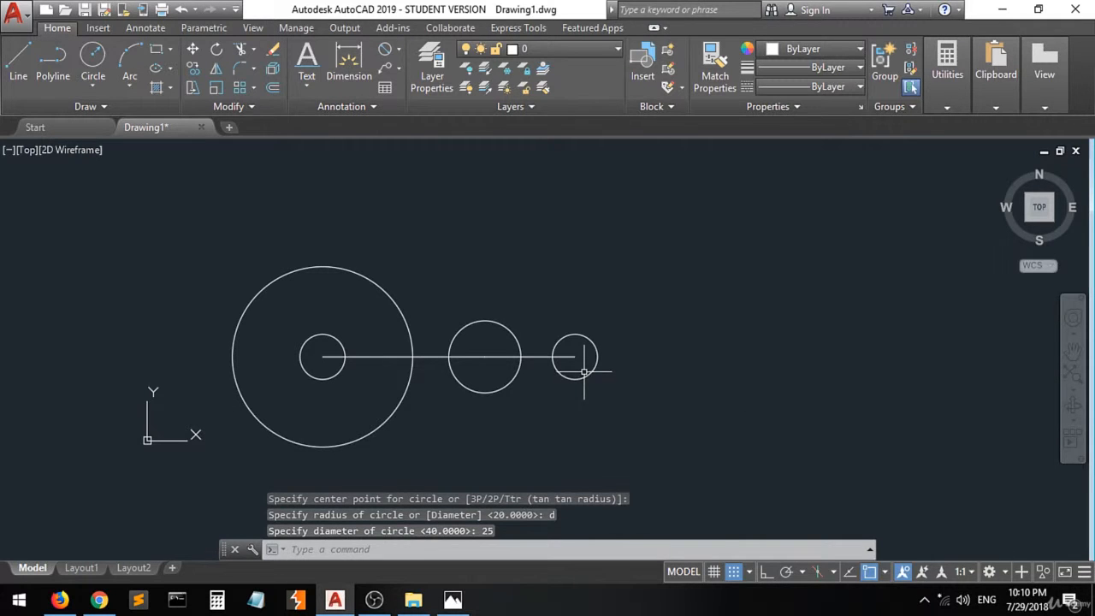
# Switch to the reference image in Photos and ink the missing inner half of the R25 arc around the small Ø25 circle.
pyautogui.click(452, 599)
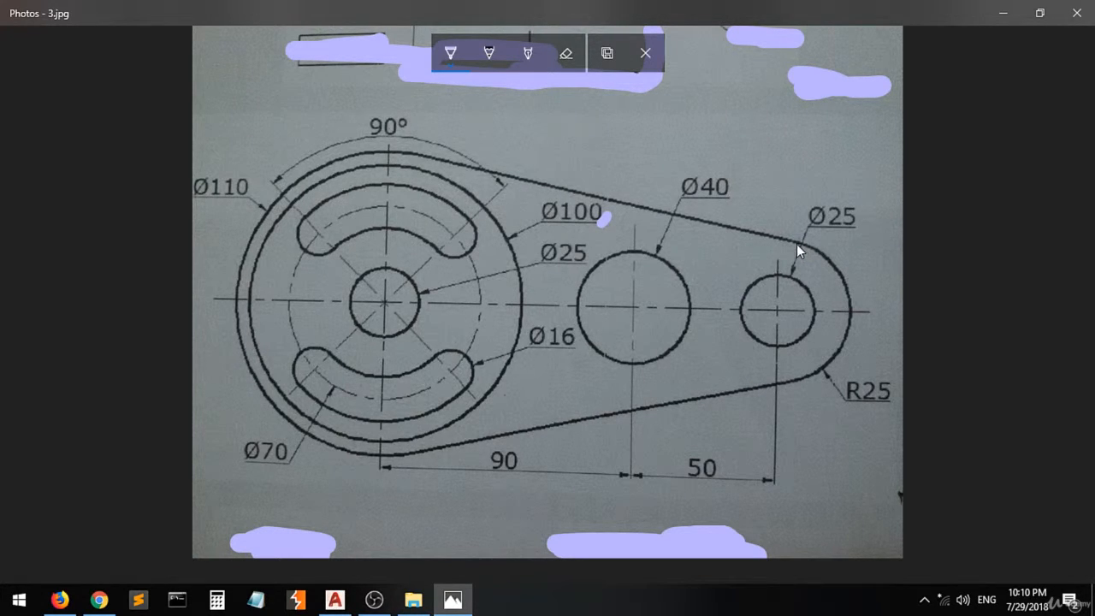
pyautogui.moveTo(796, 243); pyautogui.dragTo(772, 240)
pyautogui.moveTo(703, 315)
pyautogui.mouseDown()
pyautogui.moveTo(738, 381)
pyautogui.moveTo(788, 380)
pyautogui.mouseUp()
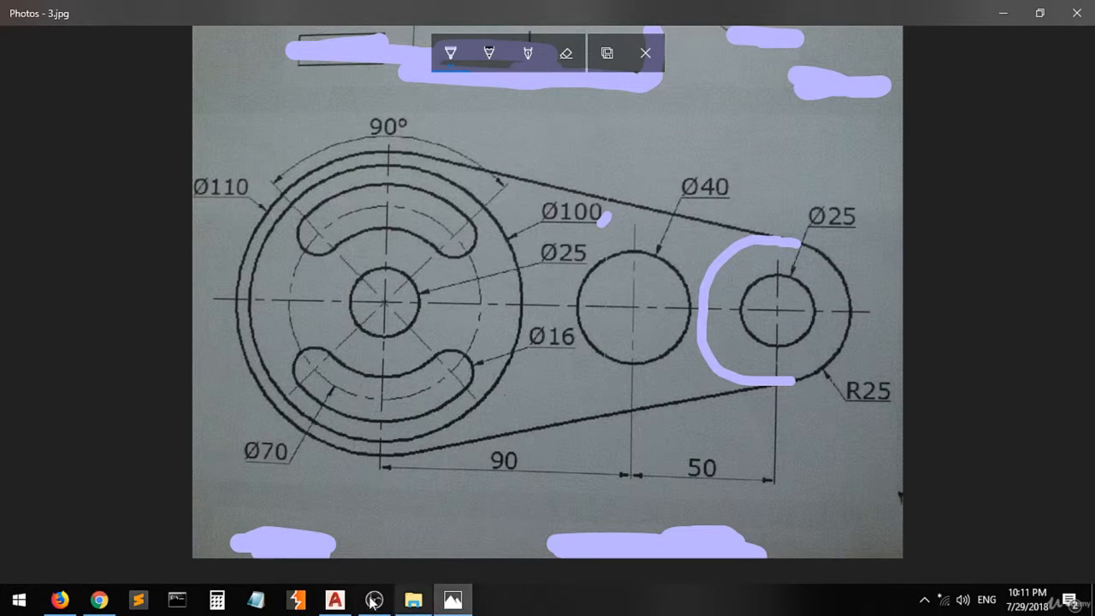
# Switch back to AutoCAD and erase the two horizontal construction lines connecting the circle centers.
pyautogui.click(342, 603)
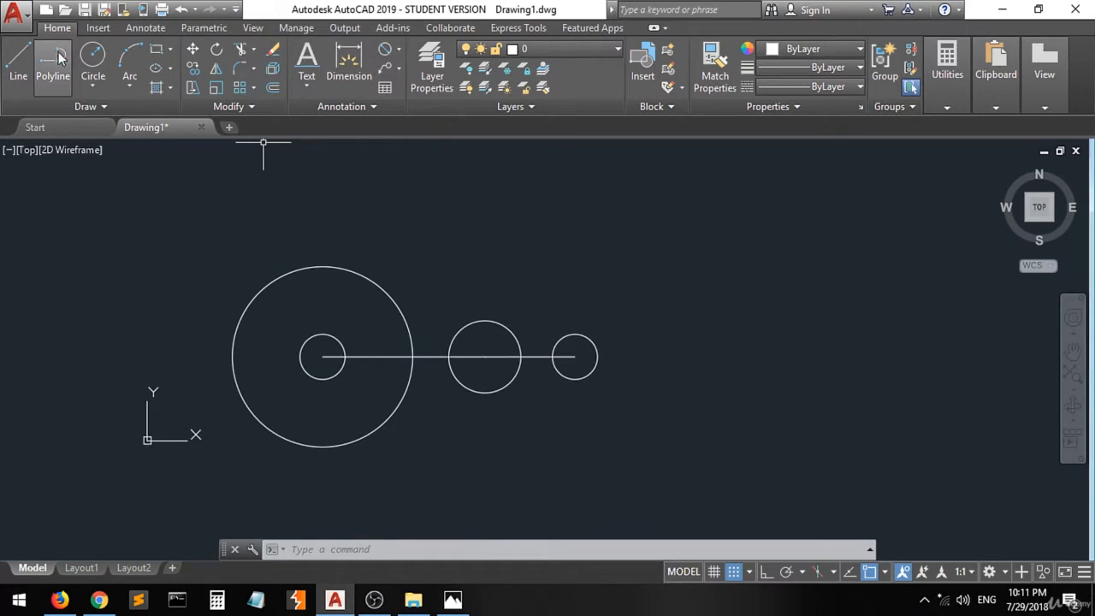
pyautogui.click(91, 58)
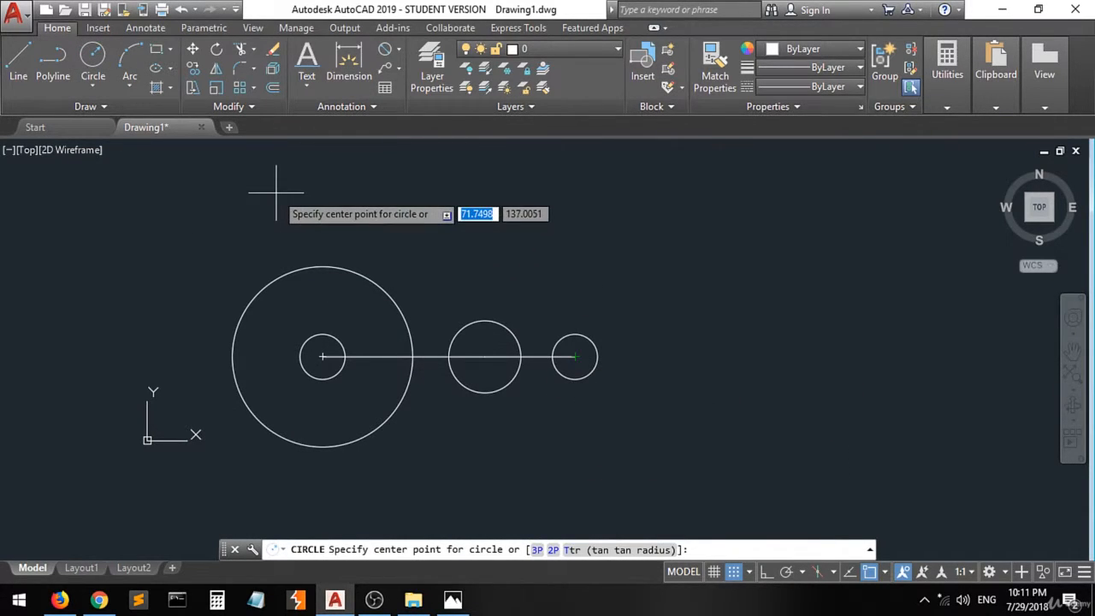
pyautogui.press('Escape')
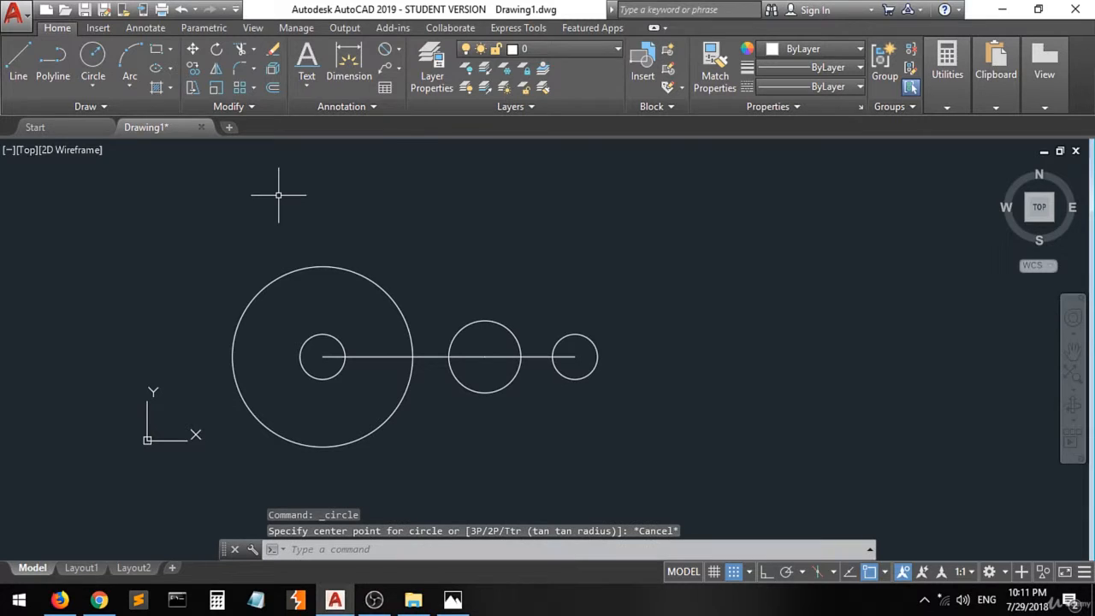
pyautogui.click(445, 357)
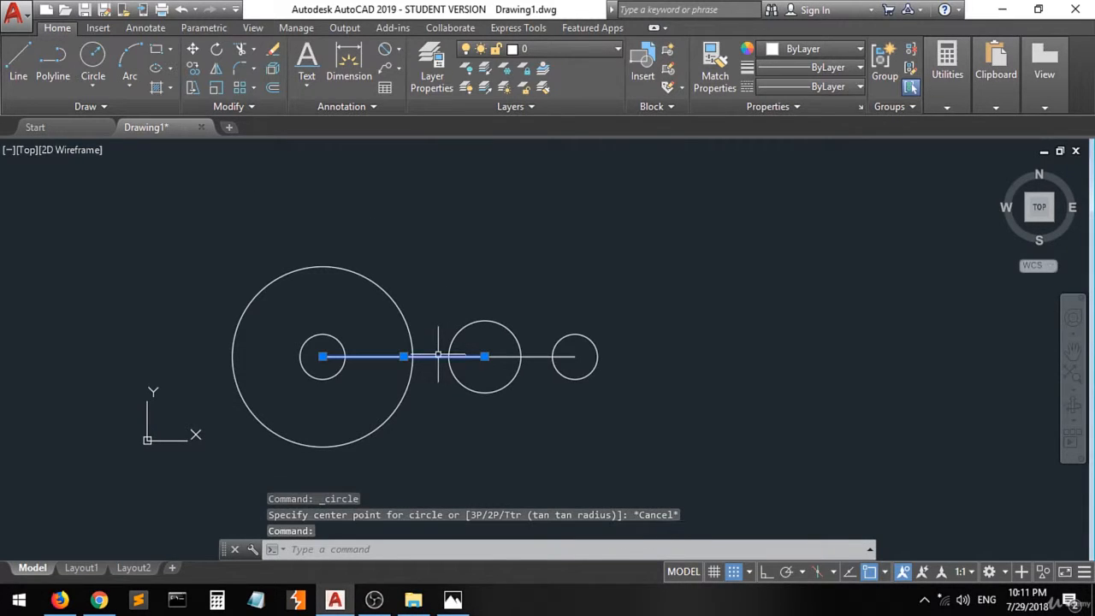
pyautogui.click(539, 356)
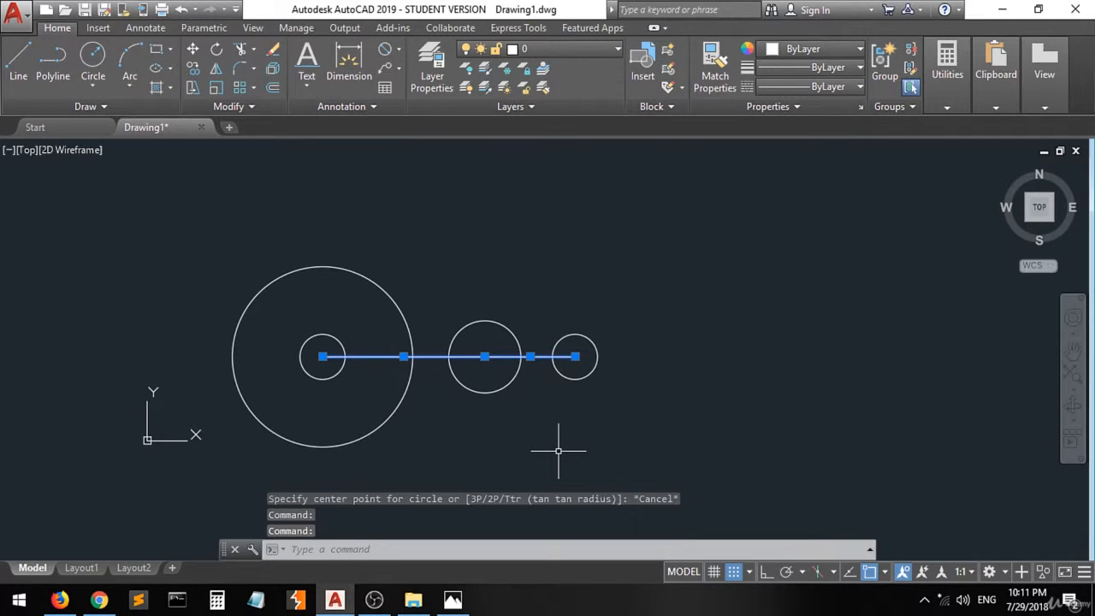
pyautogui.press('Delete')
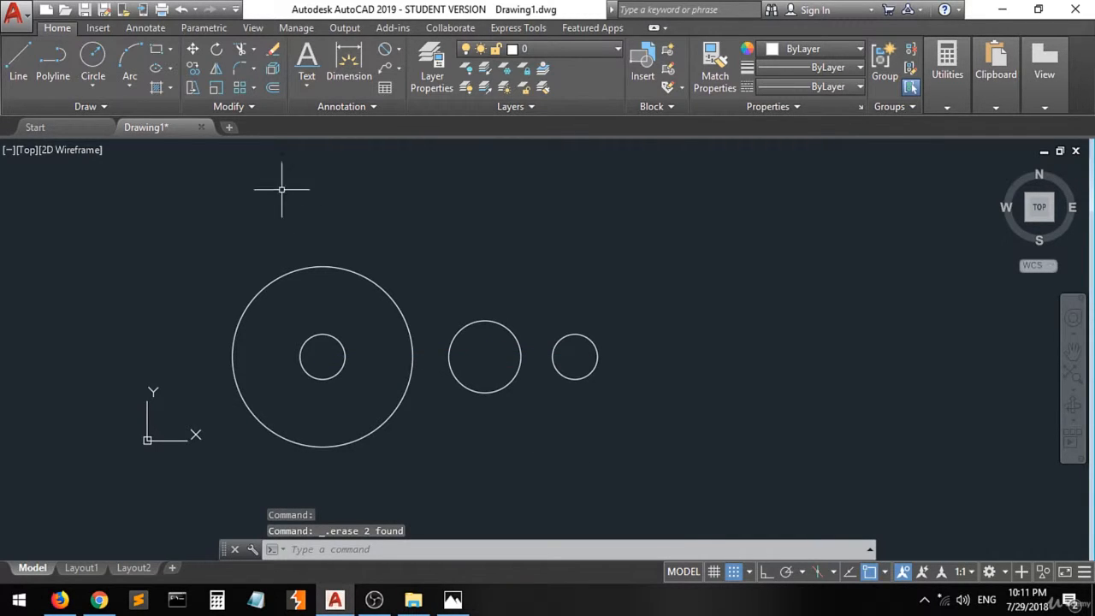
# Draw a circle of radius 25 concentric with the rightmost 25-diameter circle.
pyautogui.click(101, 62)
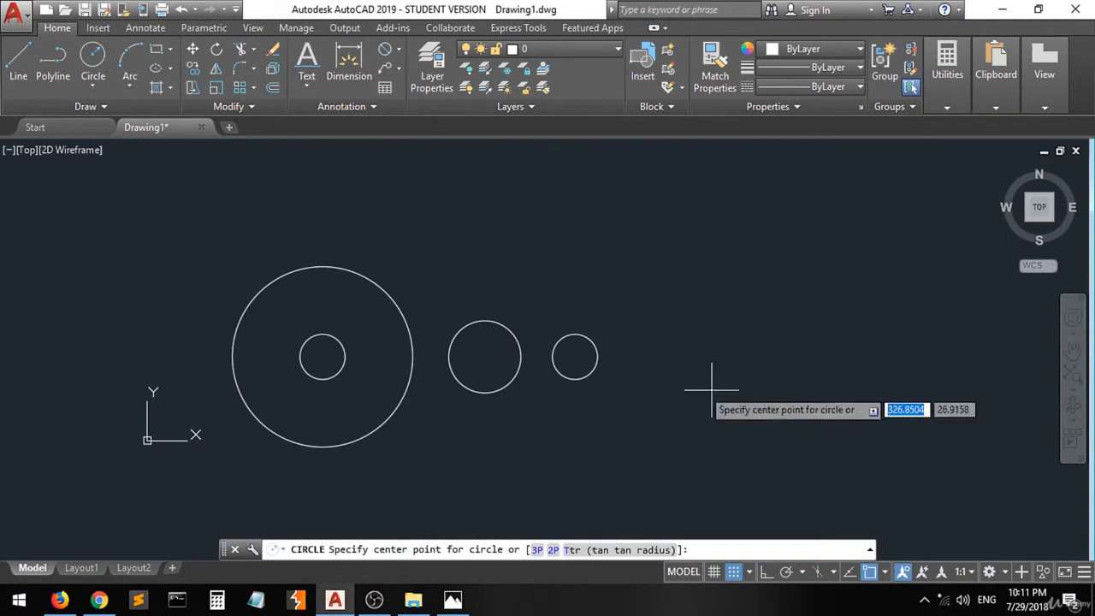
pyautogui.click(574, 357)
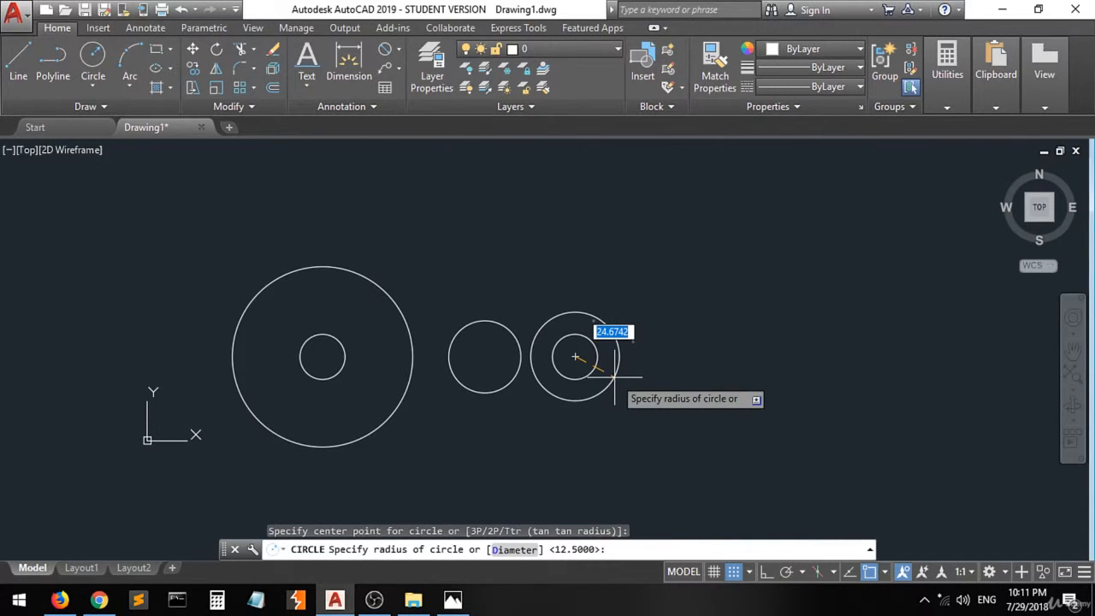
pyautogui.write('r')
pyautogui.press('Return')
pyautogui.press('BackSpace')
pyautogui.write('25')
pyautogui.press('Return')
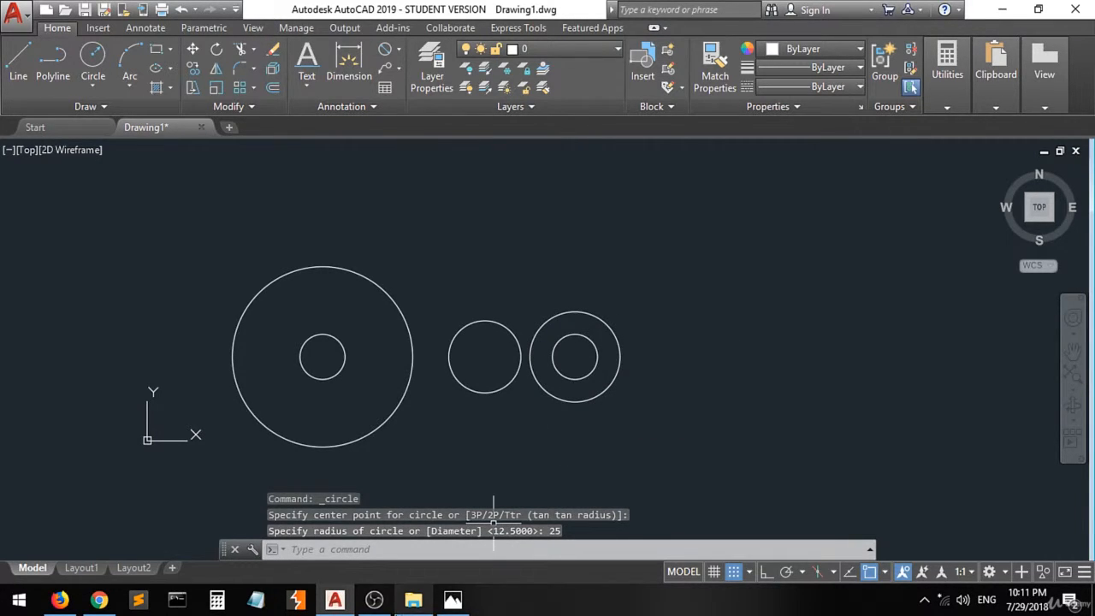
# Switch to the reference image in Photos and ink the missing right-hand arc that completes the Ø110 circle.
pyautogui.click(450, 606)
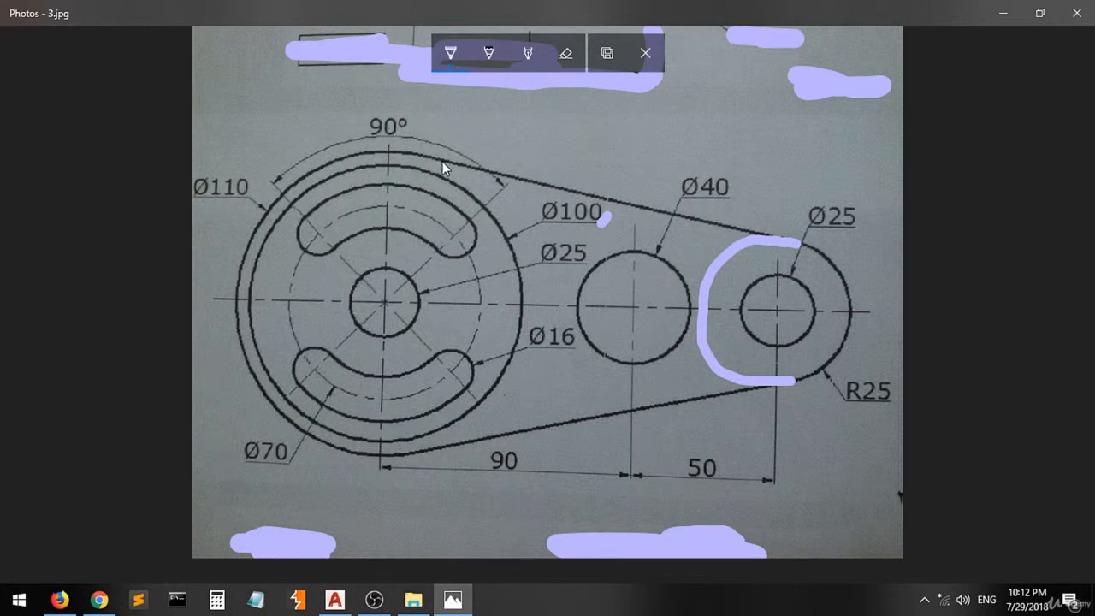
pyautogui.moveTo(439, 161); pyautogui.dragTo(458, 163)
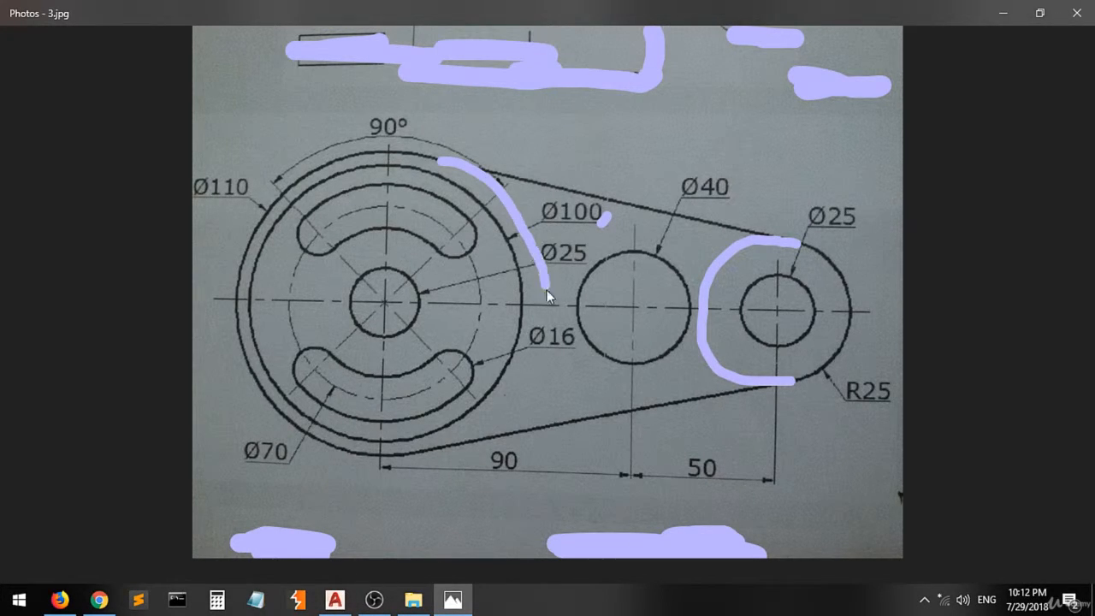
pyautogui.moveTo(545, 289); pyautogui.dragTo(542, 359)
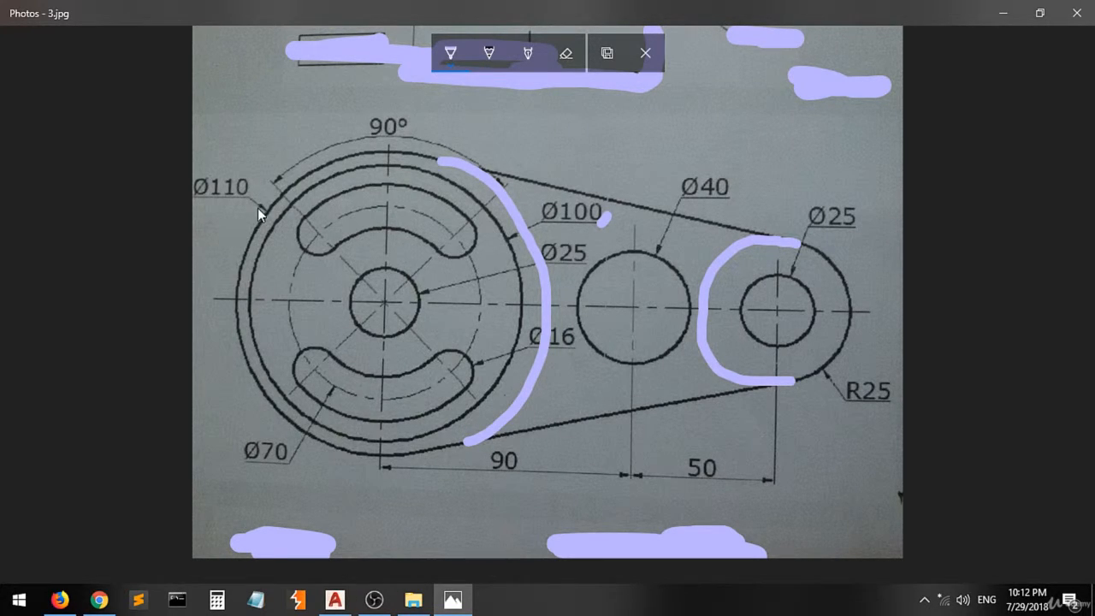
# Mark the Ø110 dimension in Photos, and in AutoCAD draw a 110-diameter circle concentric with the leftmost circles.
pyautogui.moveTo(266, 220); pyautogui.dragTo(247, 208)
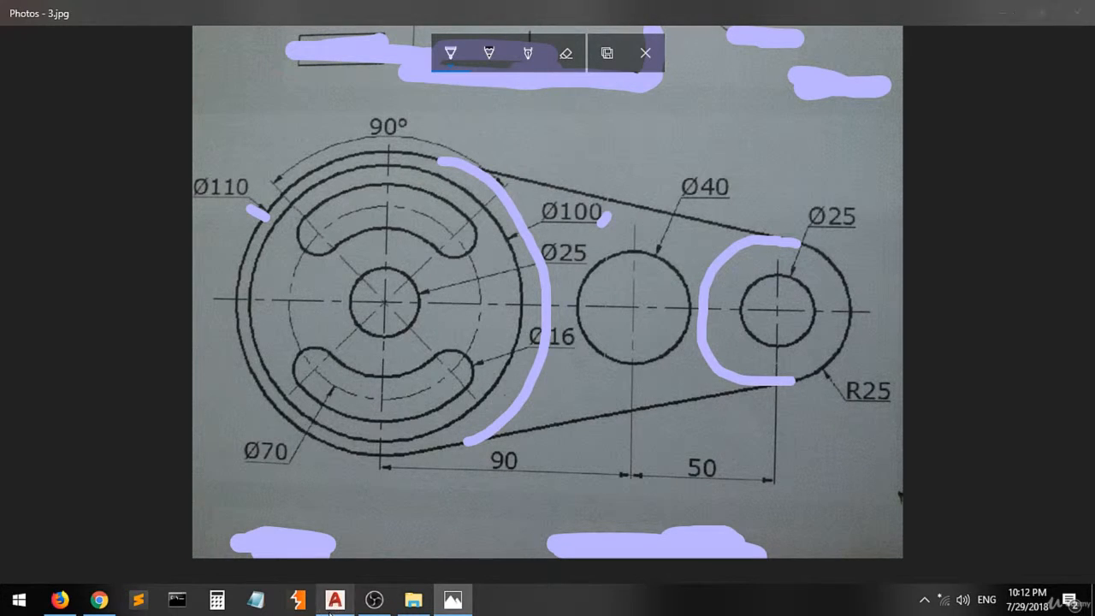
pyautogui.click(334, 598)
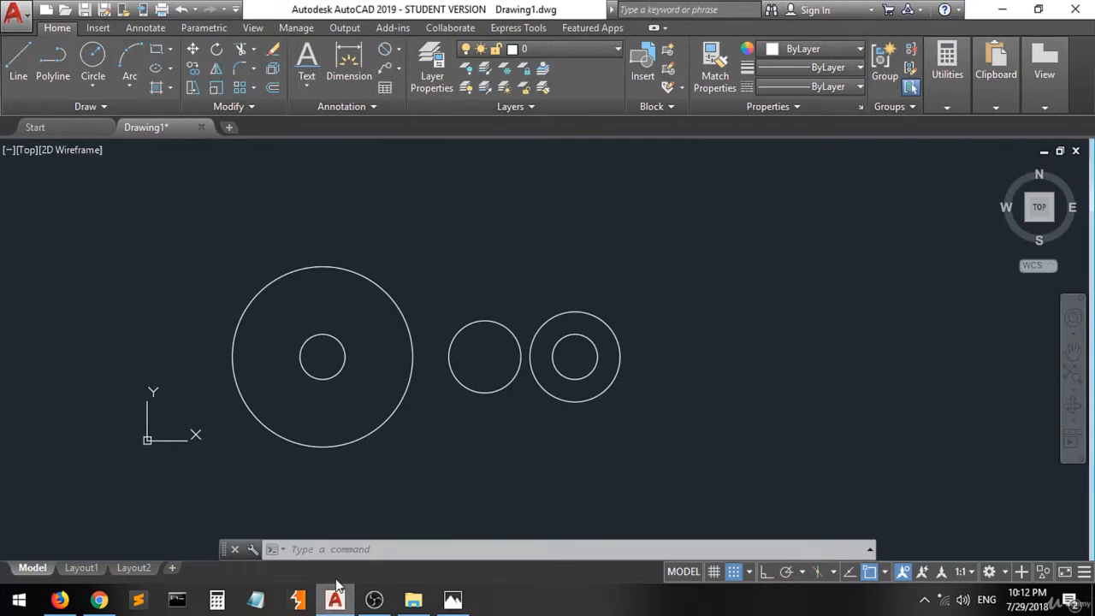
pyautogui.click(93, 62)
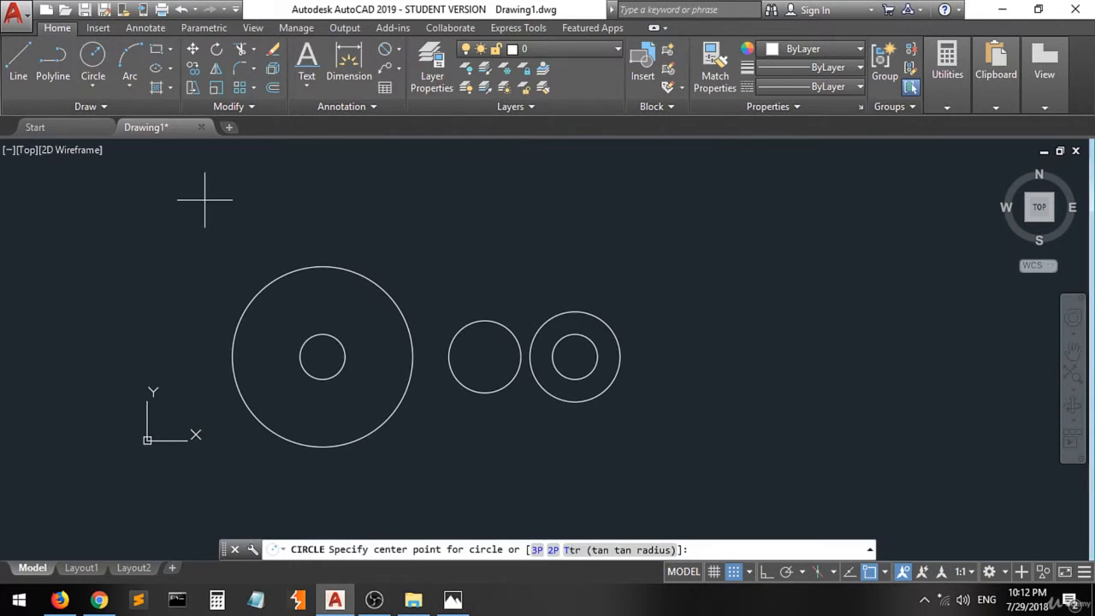
pyautogui.click(323, 355)
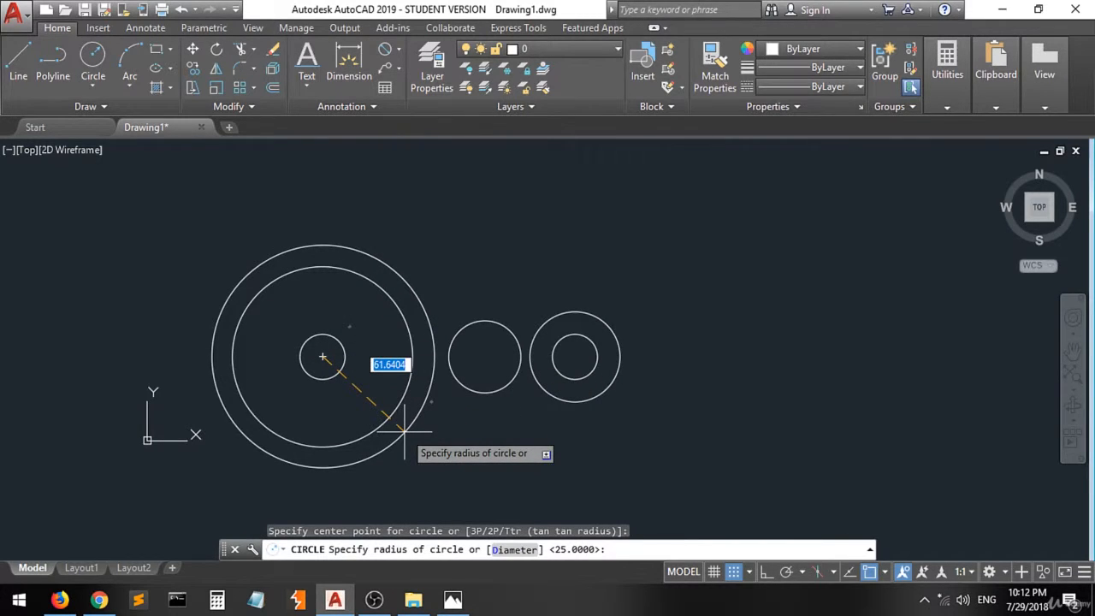
pyautogui.write('d')
pyautogui.press('Return')
pyautogui.write('110')
pyautogui.press('Return')
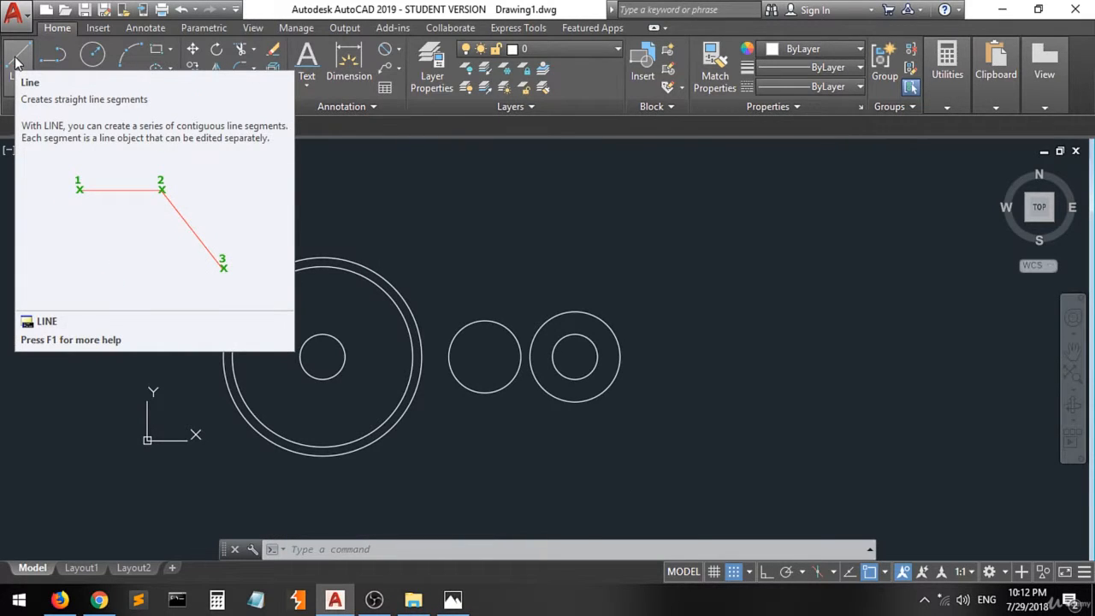
pyautogui.click(17, 61)
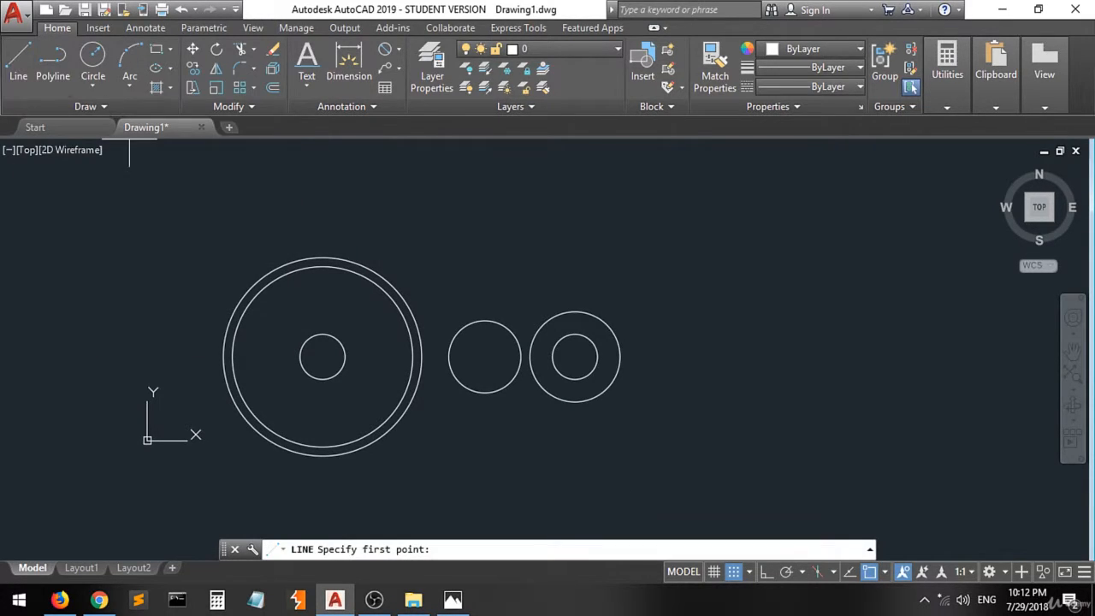
pyautogui.click(323, 256)
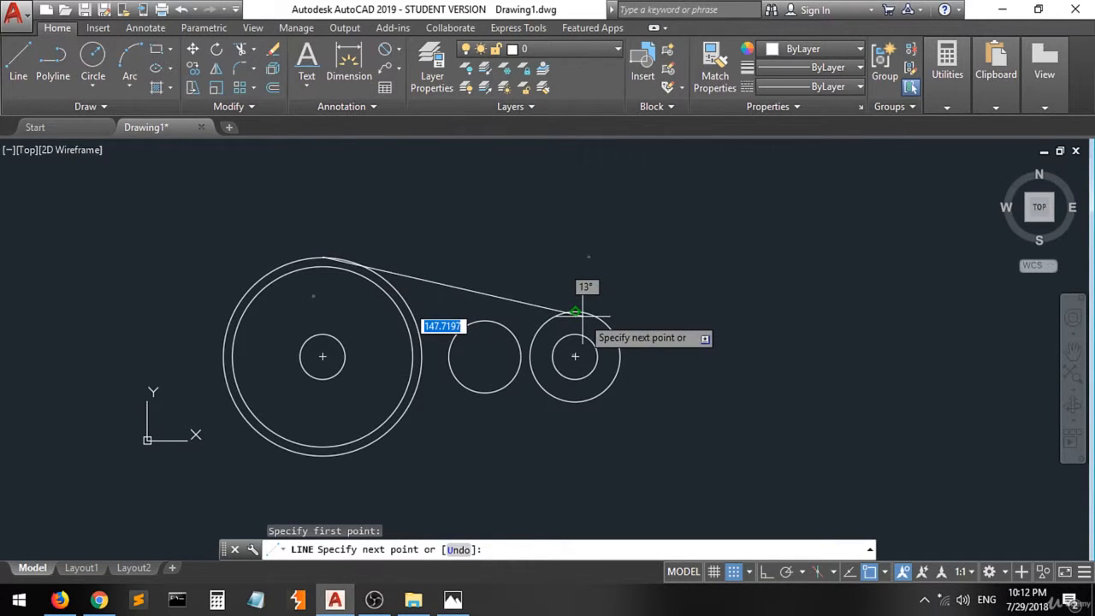
pyautogui.press('Escape')
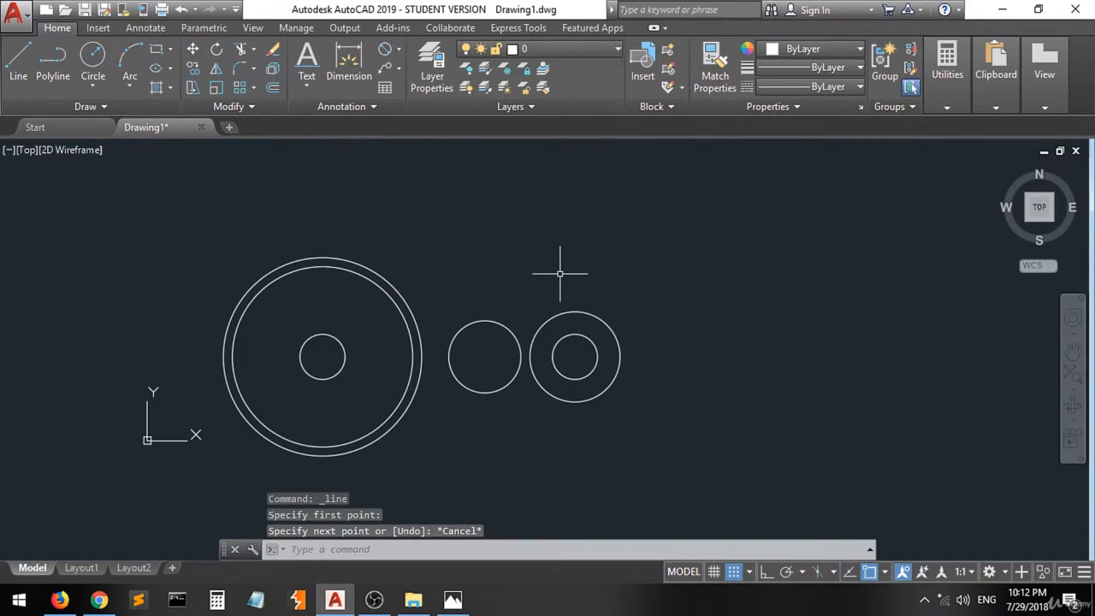
# Turn on the Tangent object snap and recheck the running snap modes with the Line command active.
pyautogui.click(885, 574)
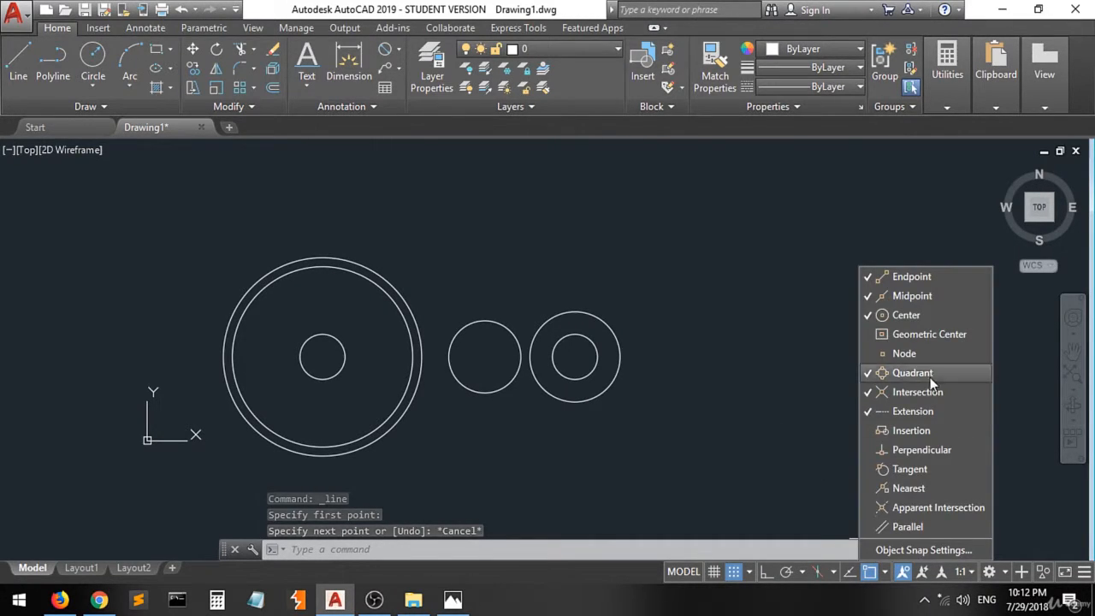
pyautogui.click(930, 470)
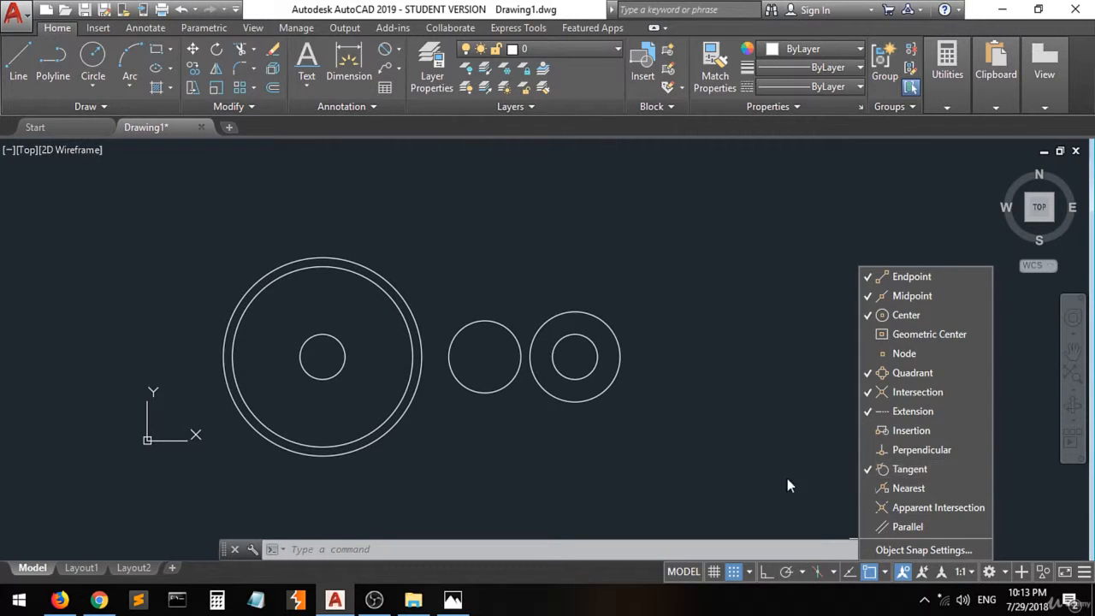
pyautogui.click(15, 73)
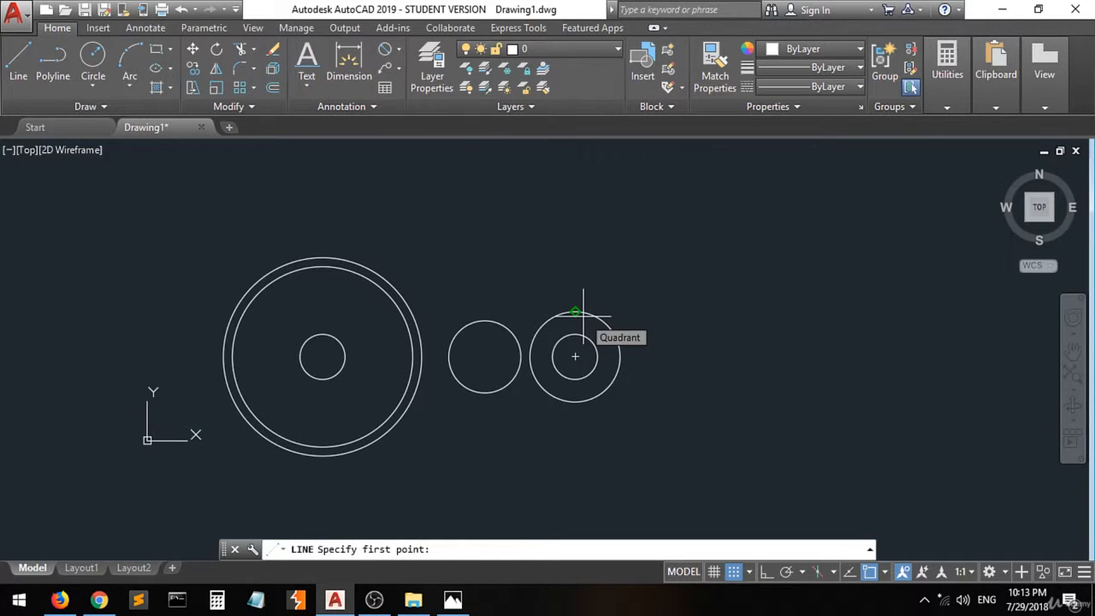
pyautogui.click(886, 573)
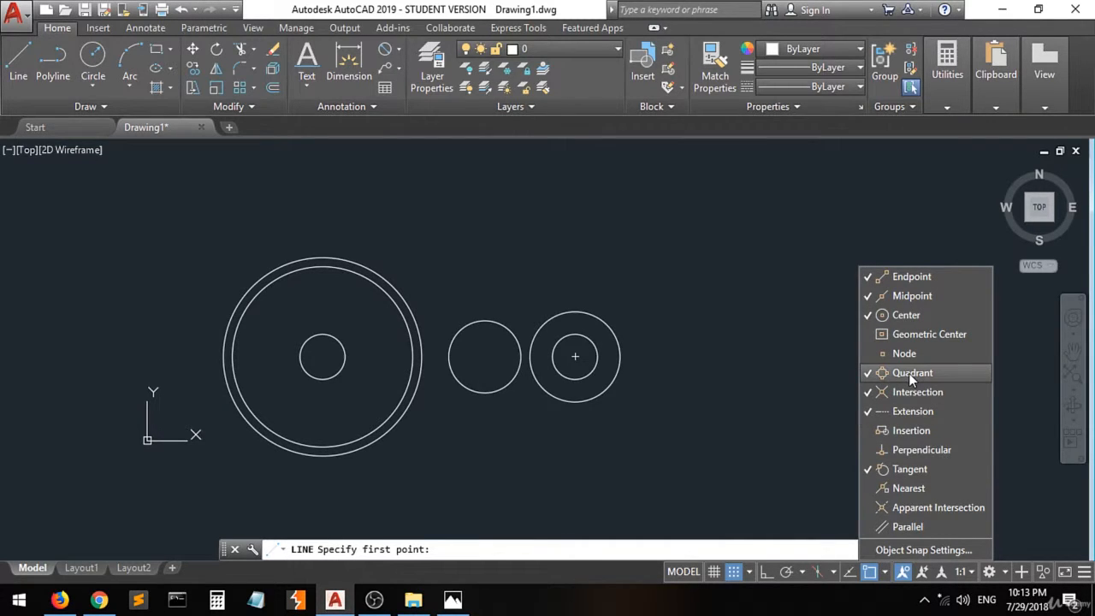
pyautogui.click(776, 392)
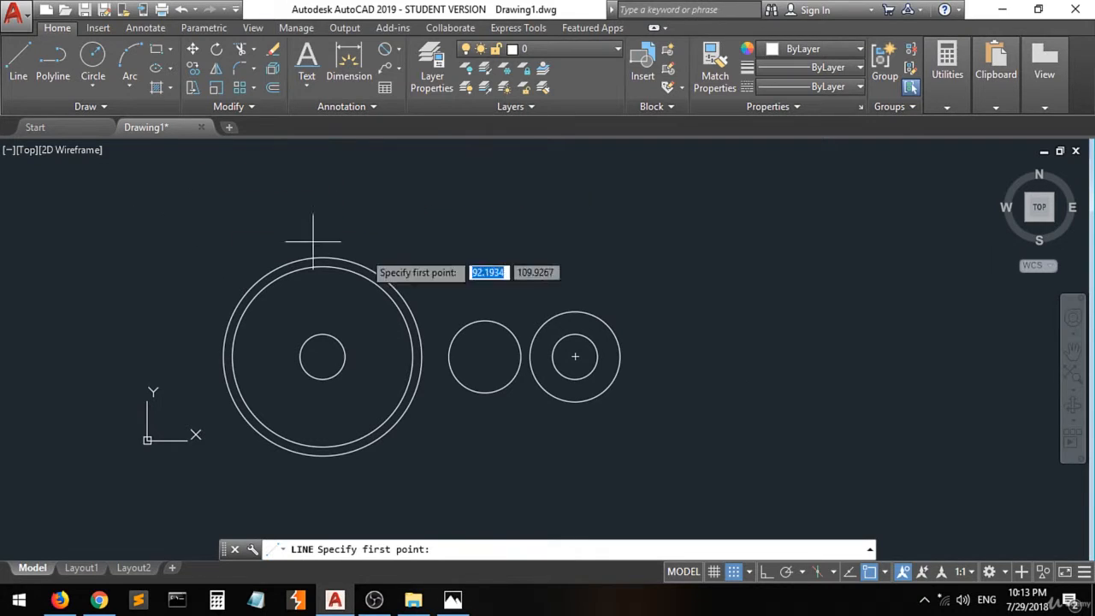
pyautogui.scroll(2, 591, 325)
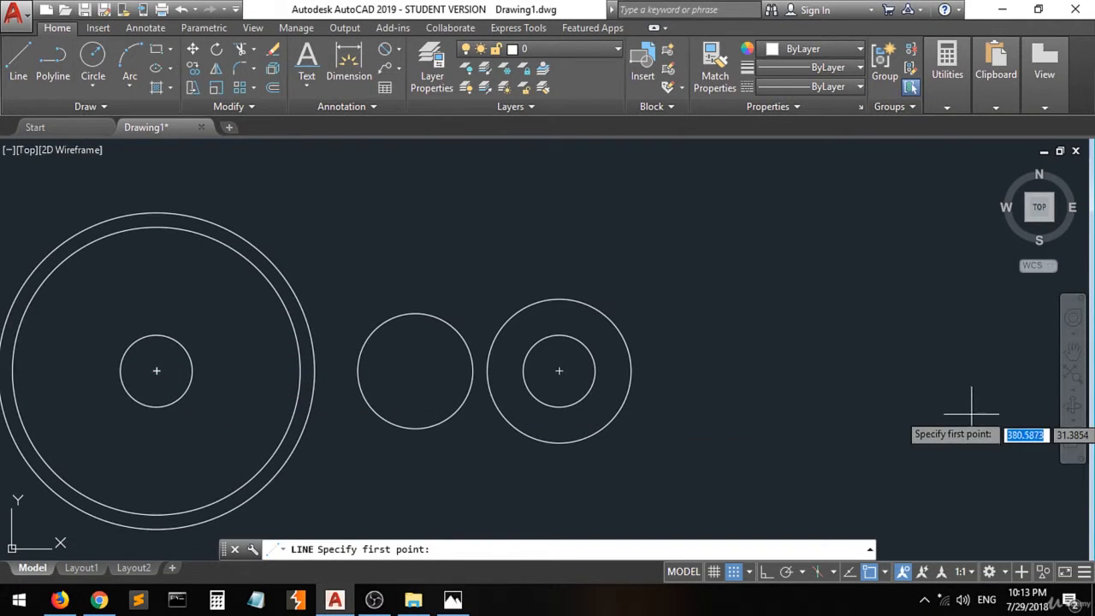
pyautogui.click(885, 571)
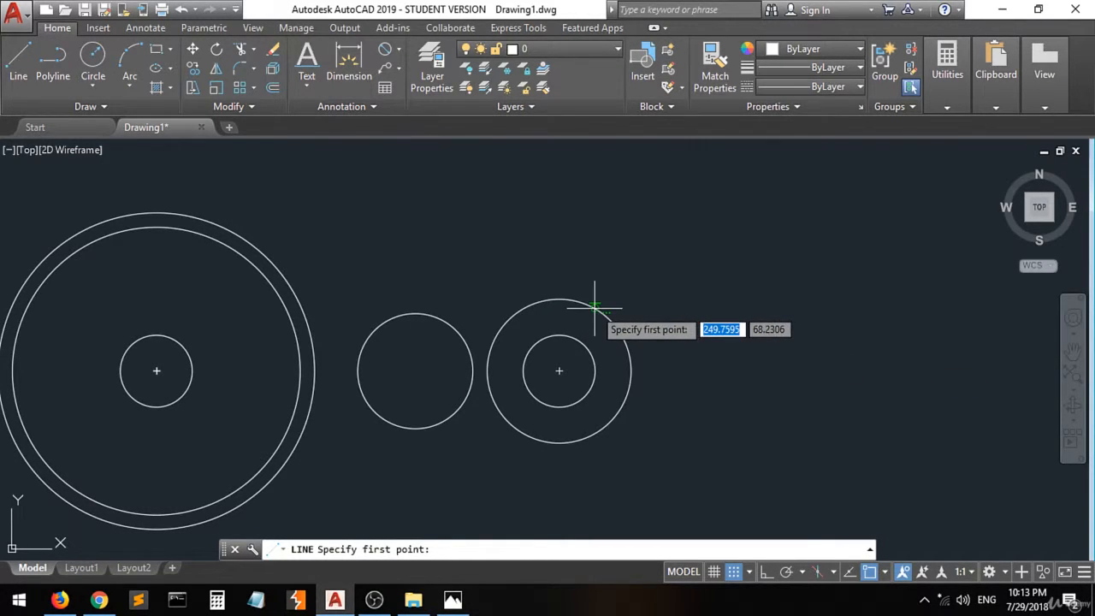
# Draw a line tangent to the upper sides of the radius-25 circle and the 110-diameter circle.
pyautogui.scroll(3, 588, 307)
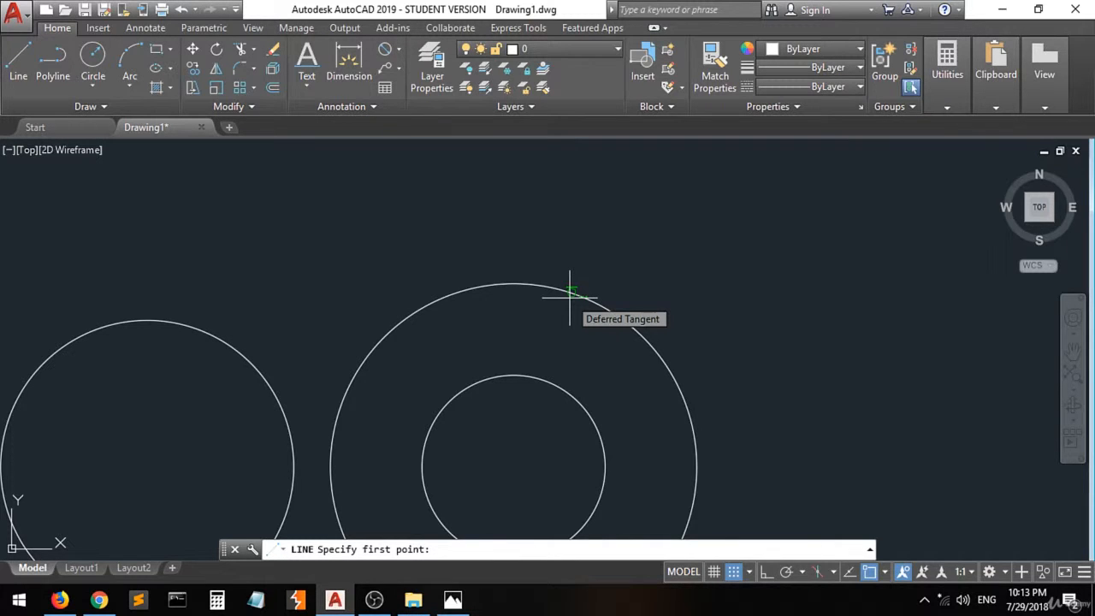
pyautogui.click(570, 291)
pyautogui.scroll(-3, 562, 317)
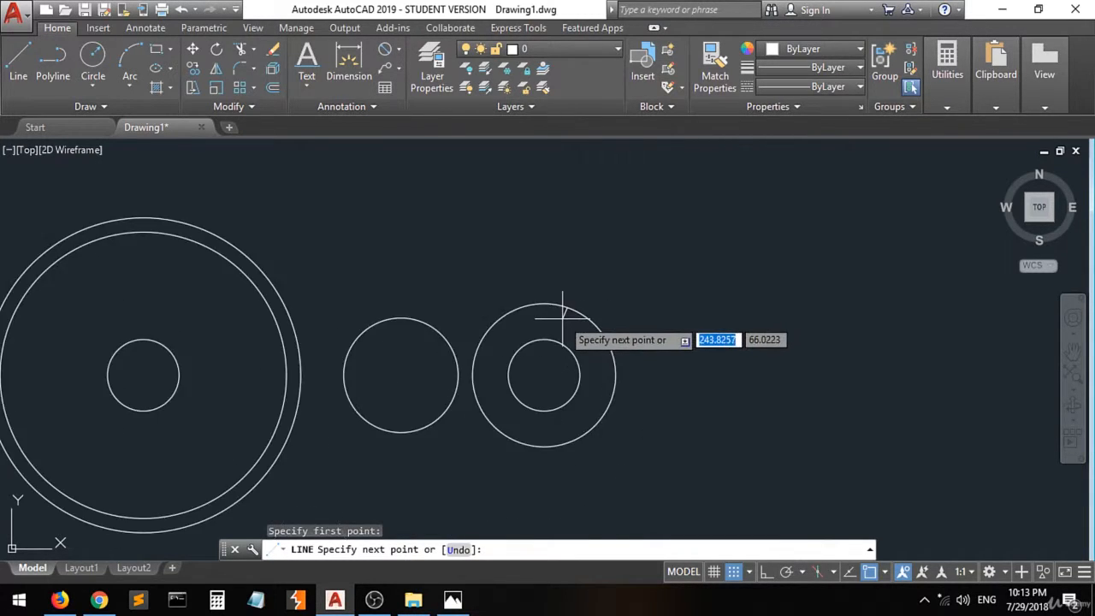
pyautogui.scroll(-2, 562, 317)
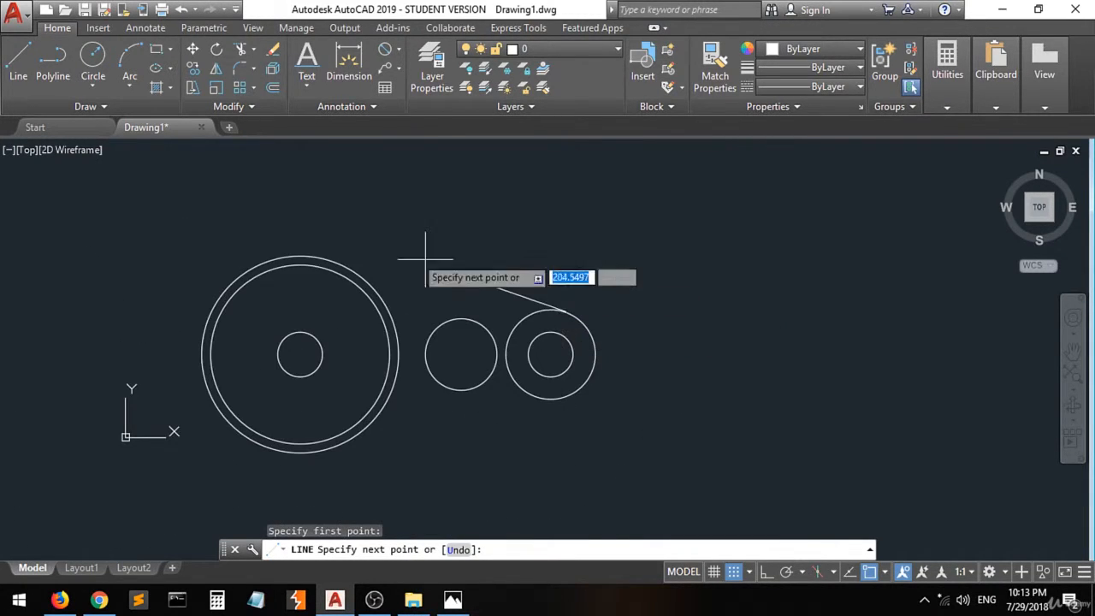
pyautogui.click(301, 254)
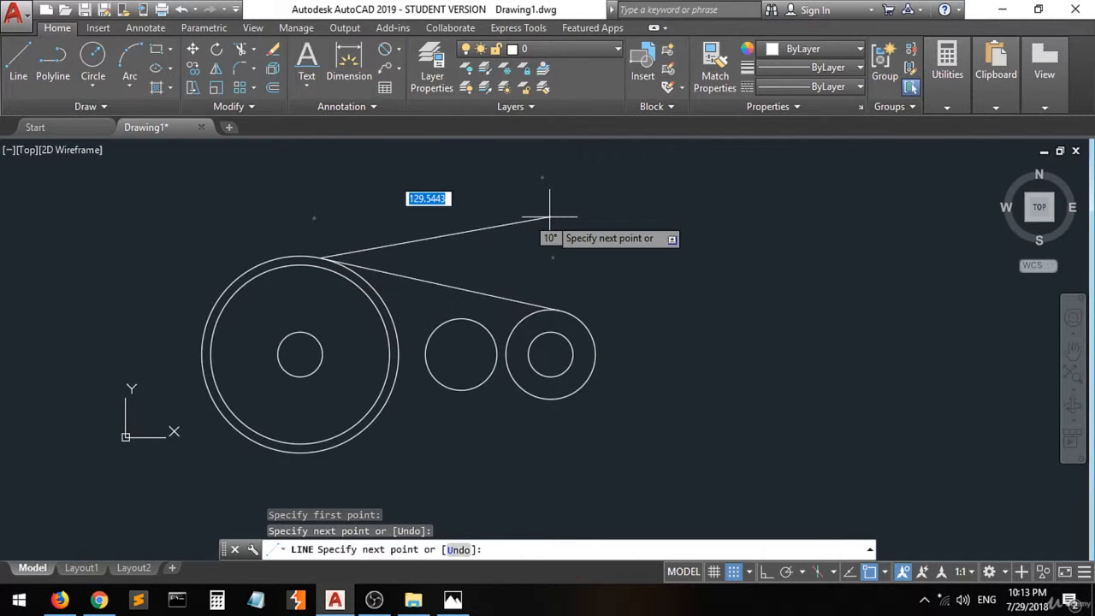
pyautogui.press('Return')
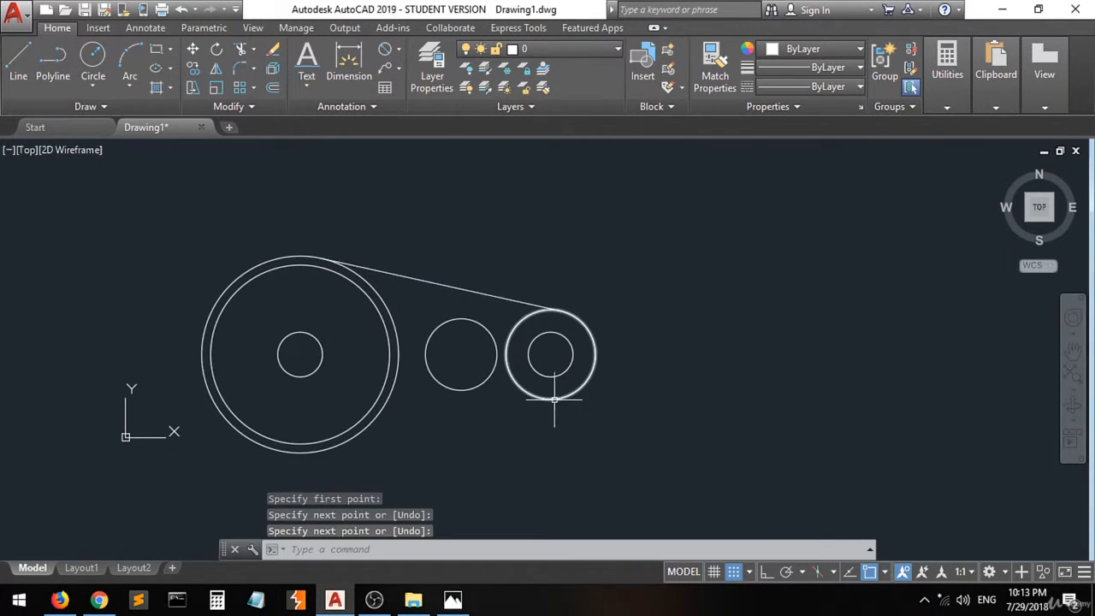
# Draw a second line tangent to the lower sides of the radius-25 circle and the 110-diameter circle.
pyautogui.press('Return')
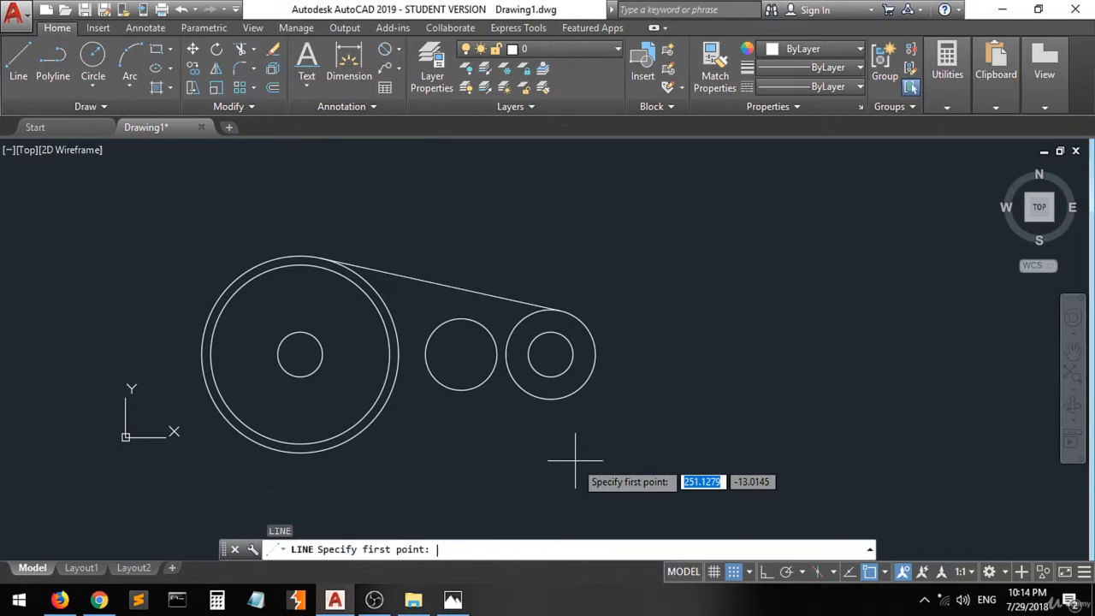
pyautogui.click(563, 393)
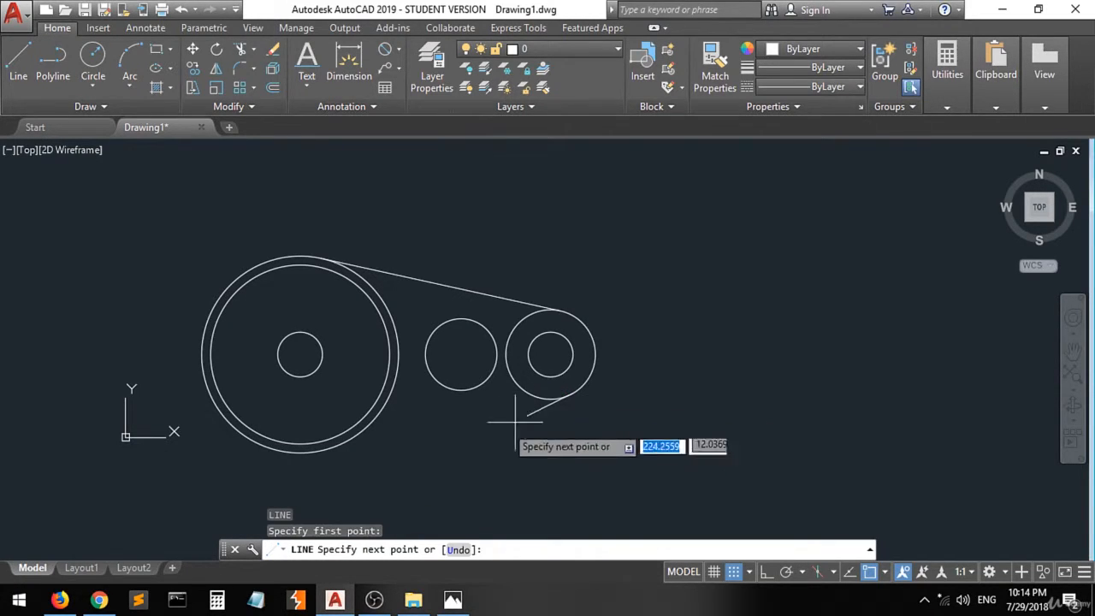
pyautogui.click(305, 447)
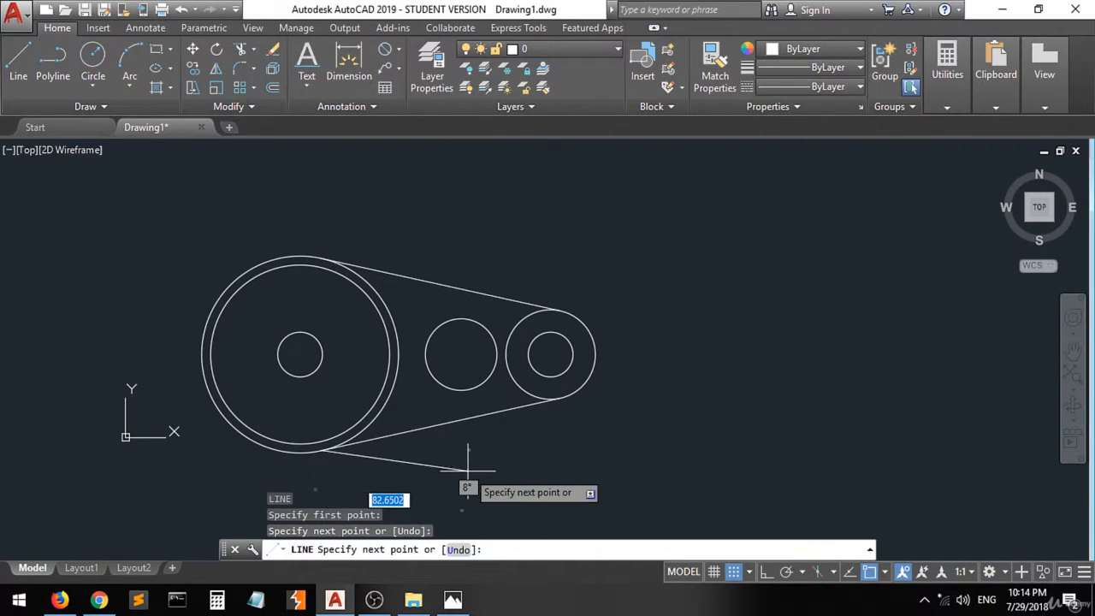
pyautogui.press('Return')
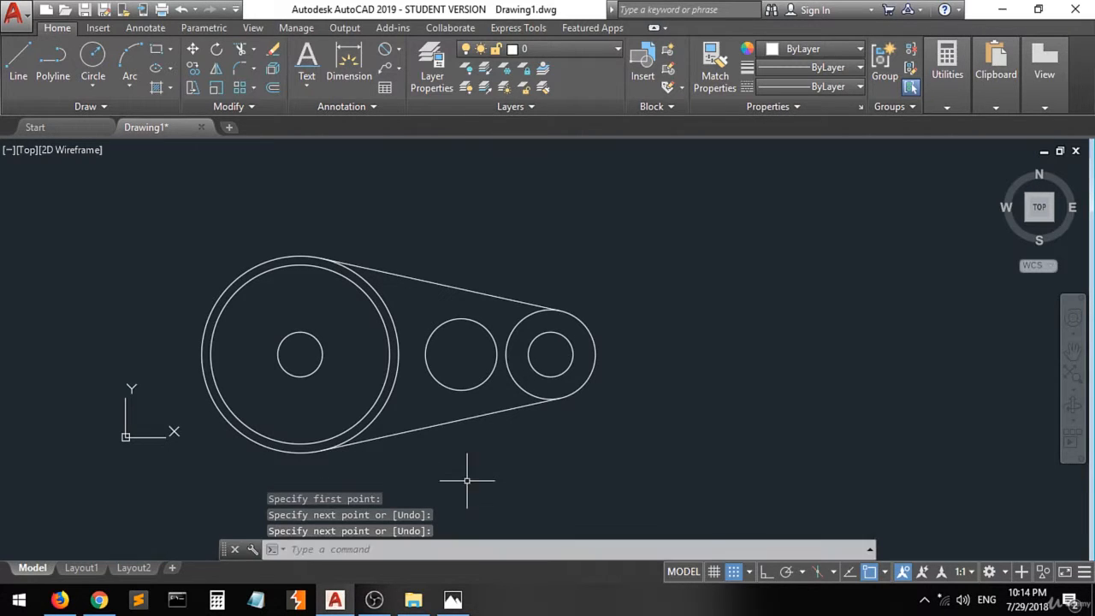
# Switch to the reference image in Photos and tick off the lower and upper tangent lines with ink marks.
pyautogui.click(454, 602)
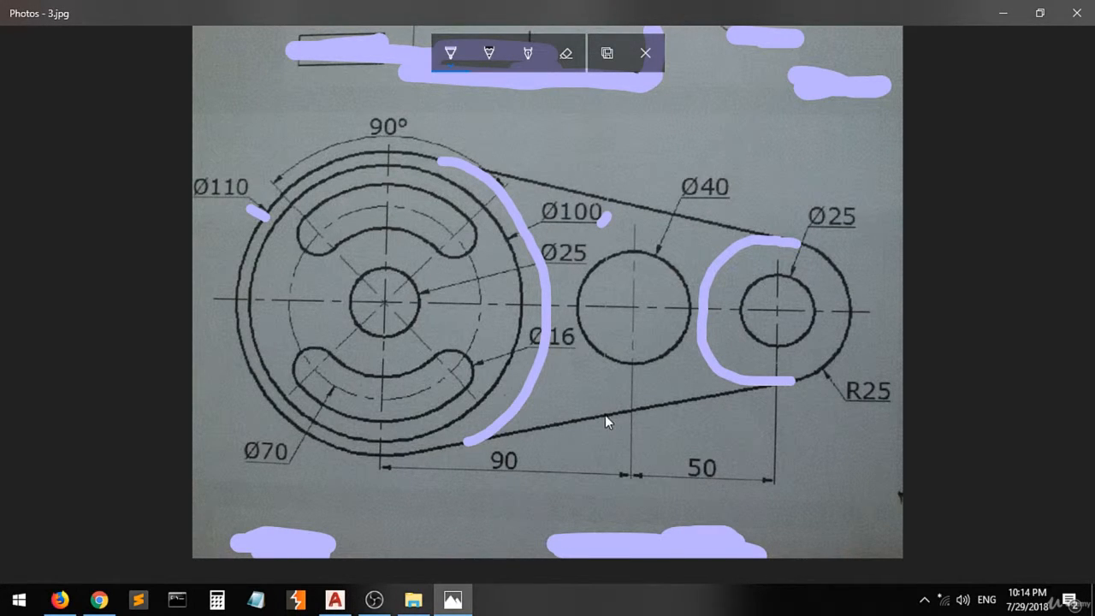
pyautogui.moveTo(604, 414); pyautogui.dragTo(606, 422)
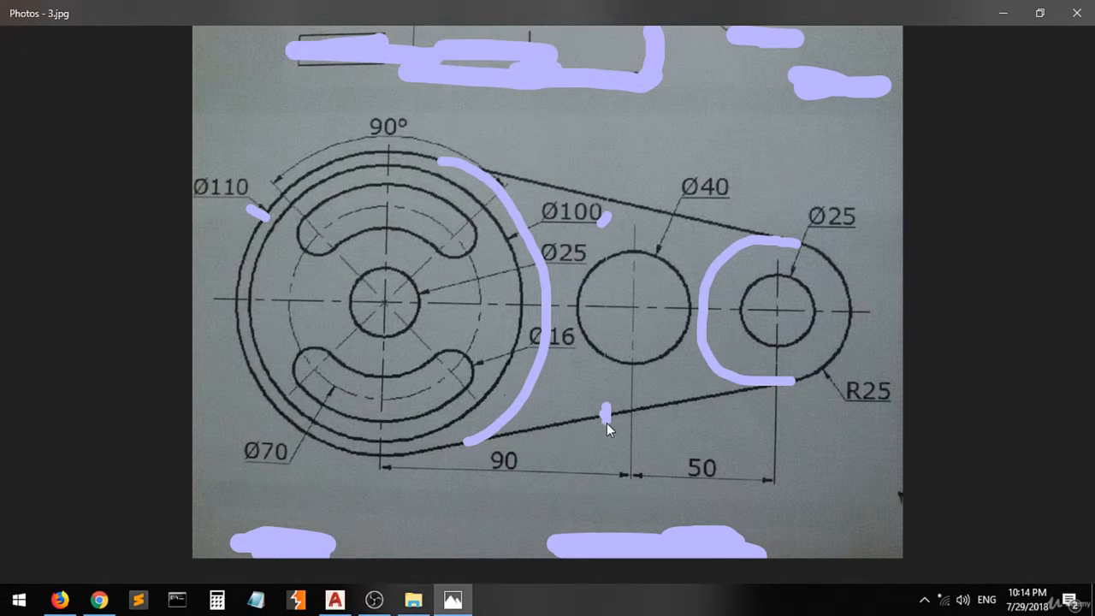
pyautogui.moveTo(650, 198); pyautogui.dragTo(643, 211)
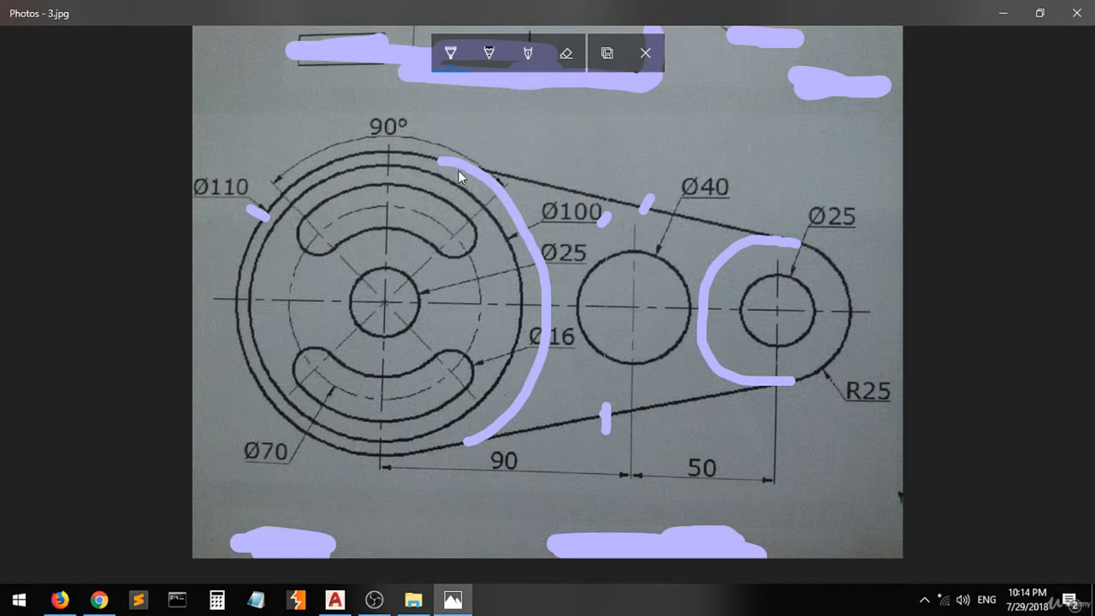
# Switch back to AutoCAD and trim the inner arcs of the radius-25 and 110-diameter circles between the two tangent lines.
pyautogui.click(460, 601)
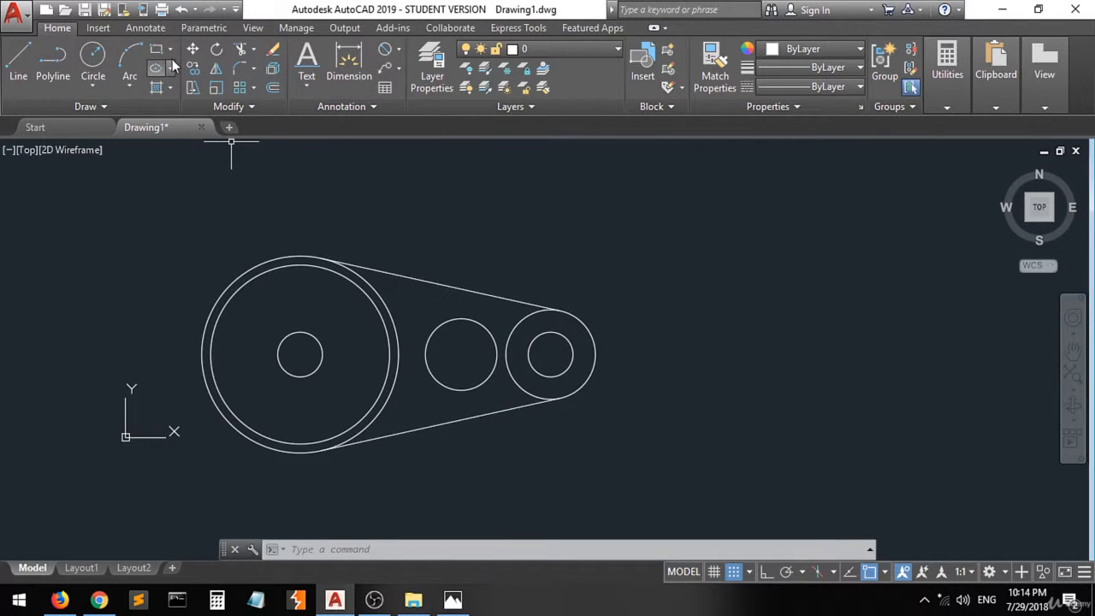
pyautogui.click(653, 245)
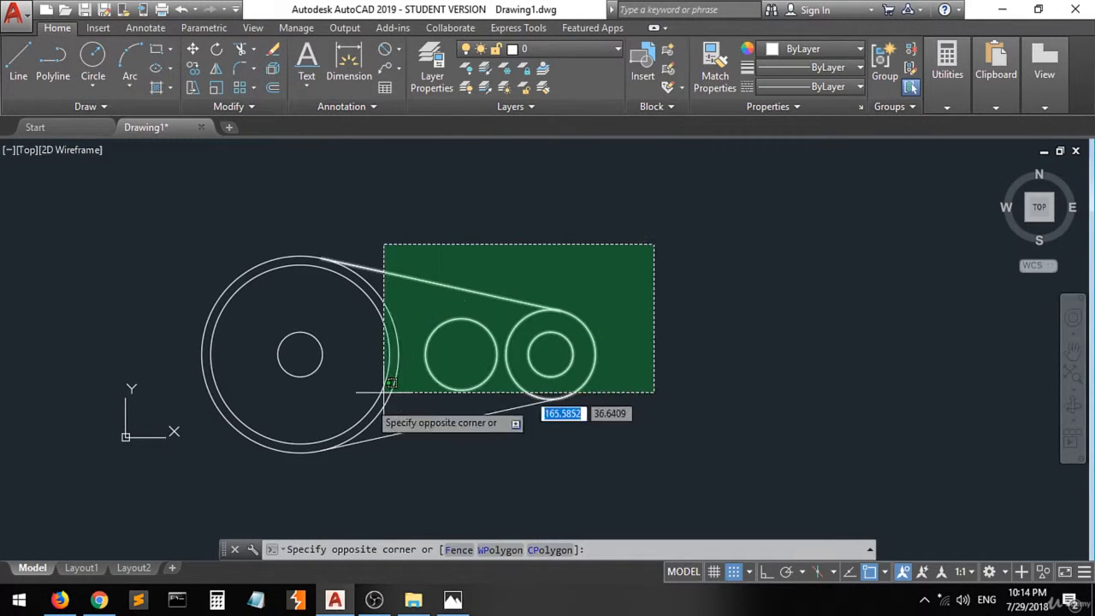
pyautogui.click(228, 472)
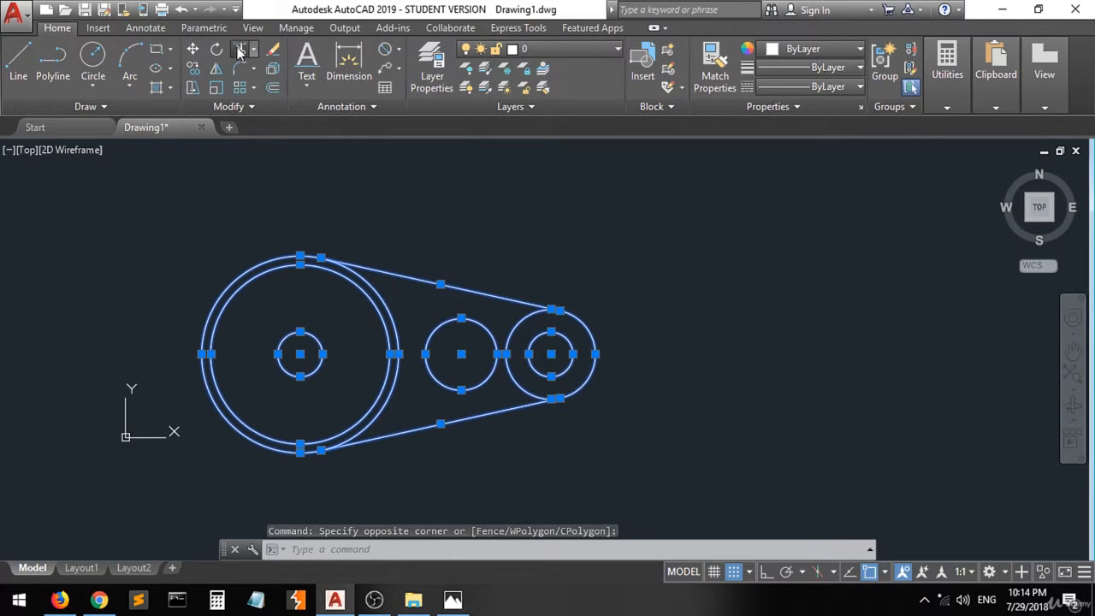
pyautogui.click(240, 51)
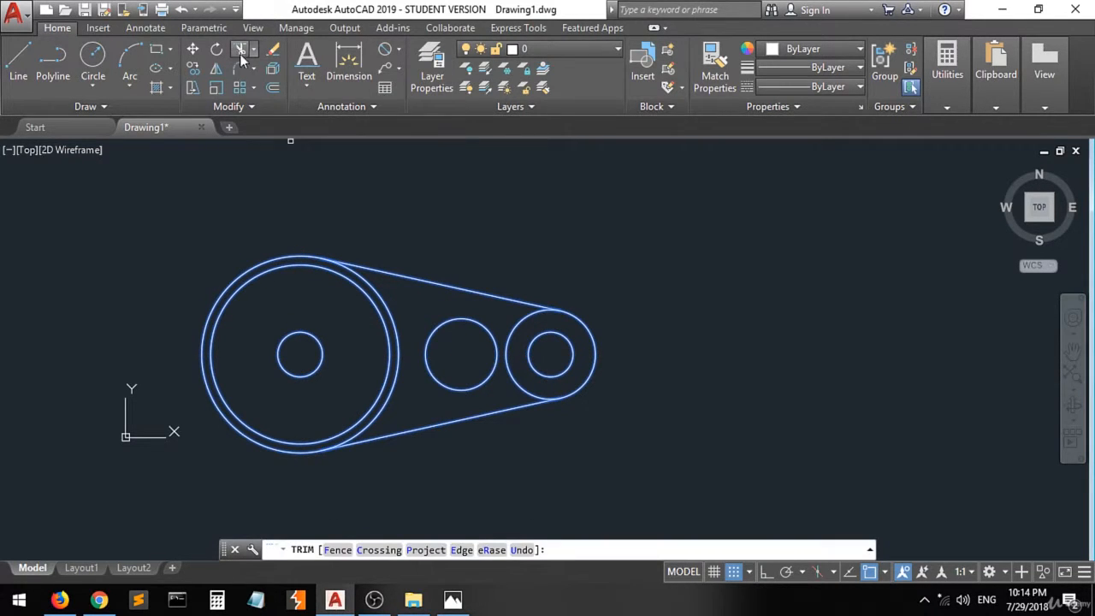
pyautogui.click(519, 315)
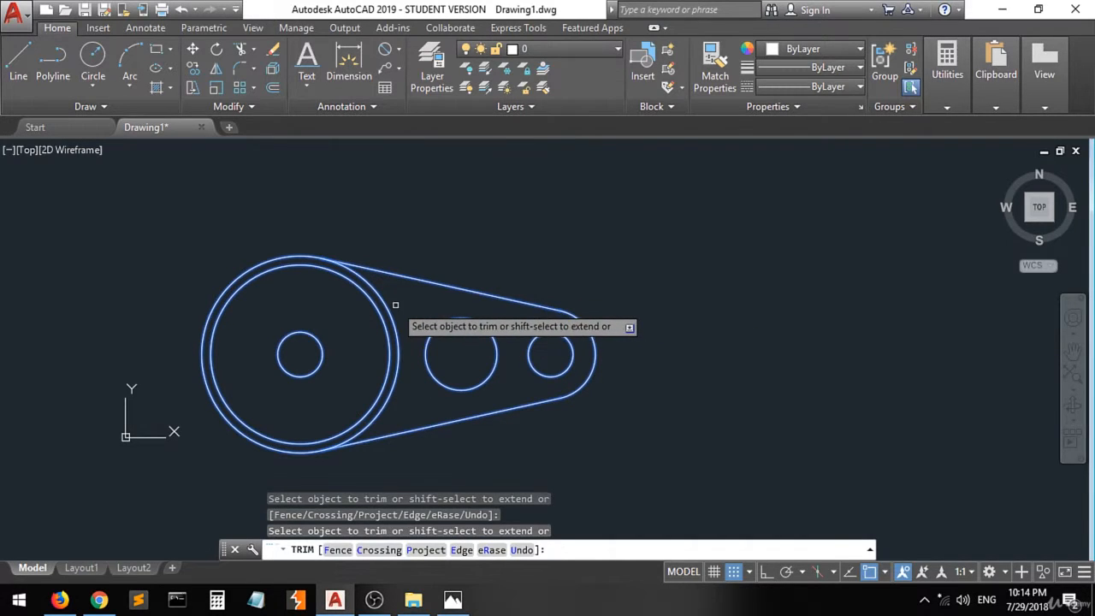
pyautogui.click(389, 307)
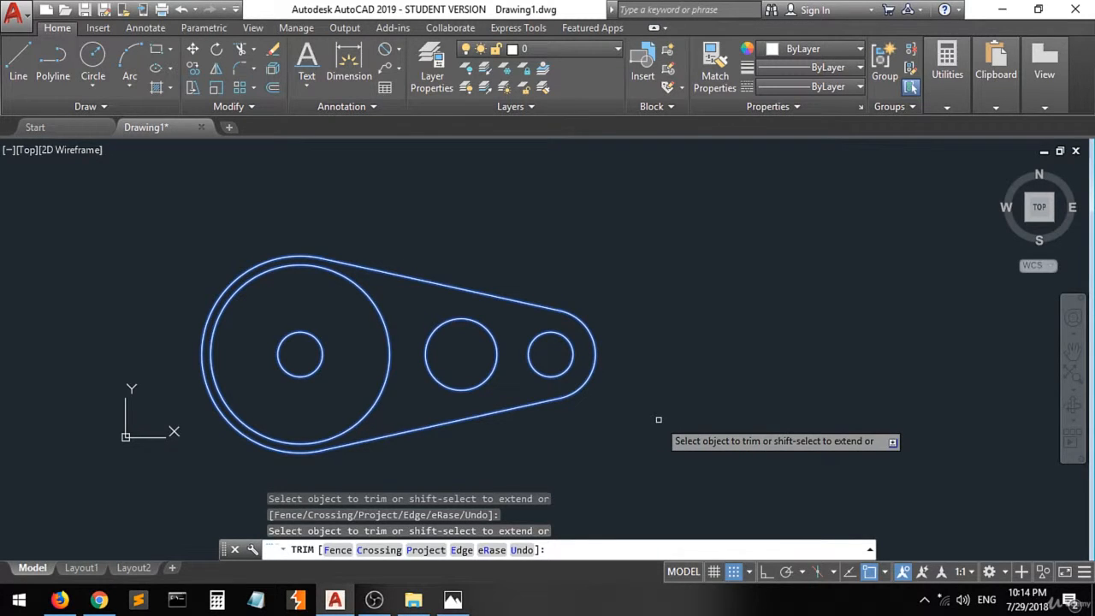
pyautogui.press('Return')
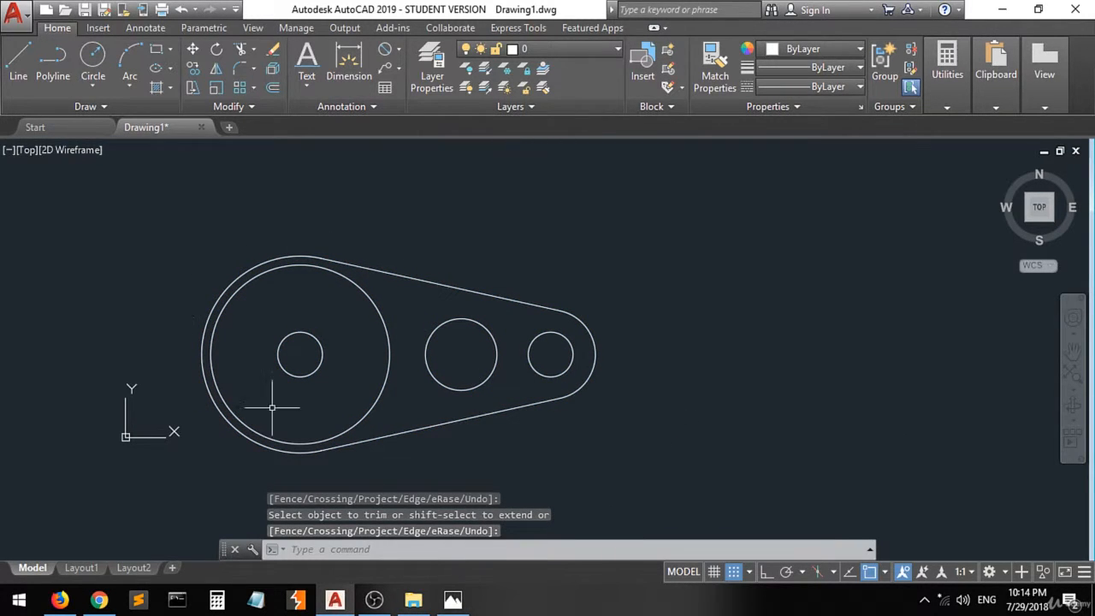
# Check the reference image in Photos and, back in AutoCAD, enable the Center snap and draw a 70-diameter circle centred on the large end's hole.
pyautogui.click(452, 599)
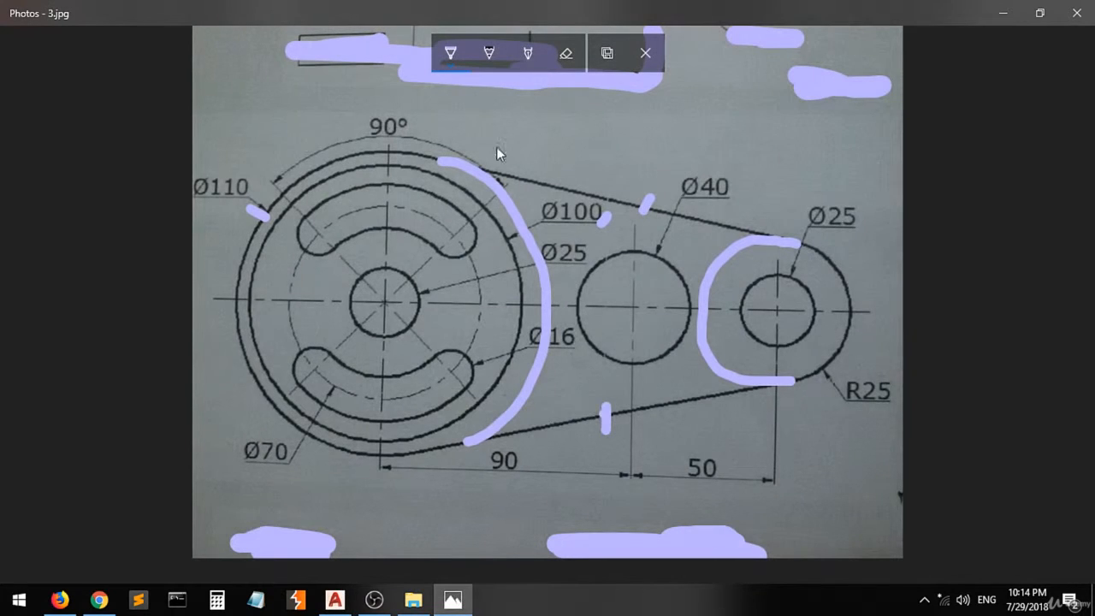
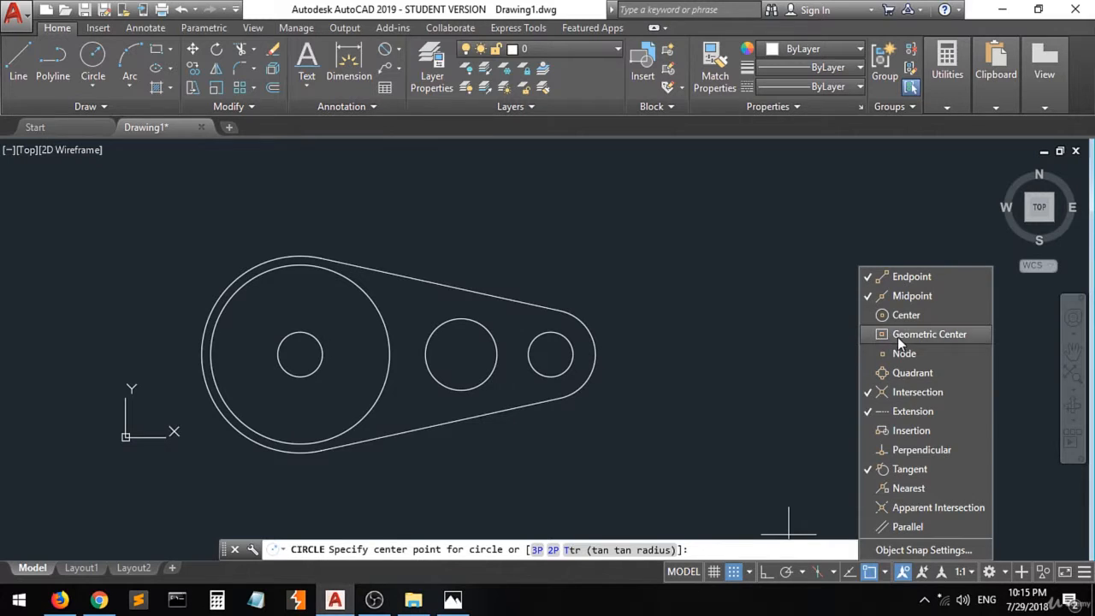
pyautogui.click(903, 314)
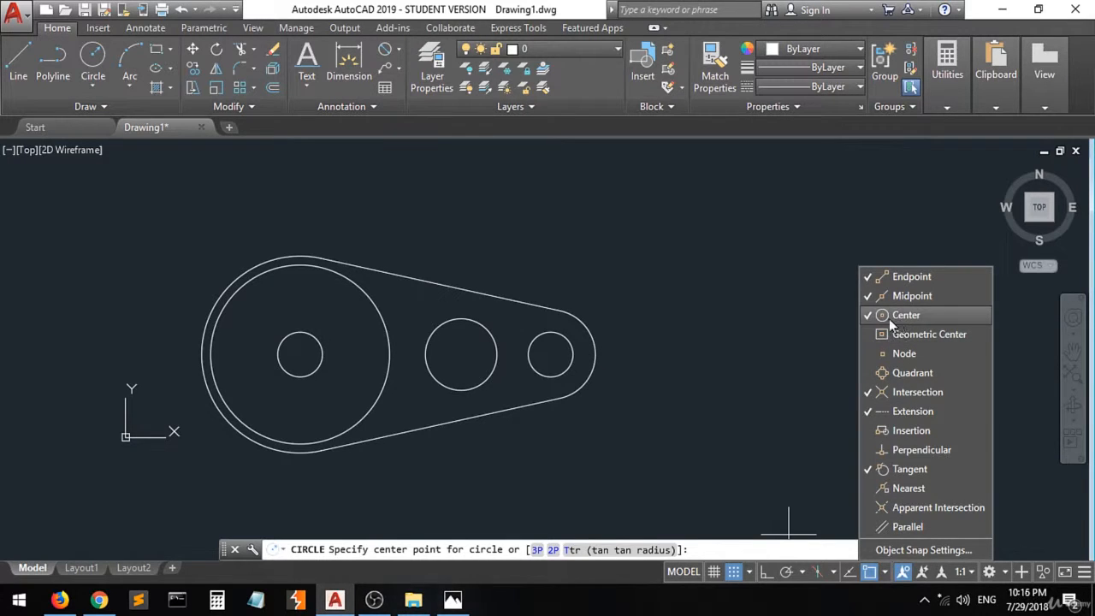
pyautogui.click(296, 355)
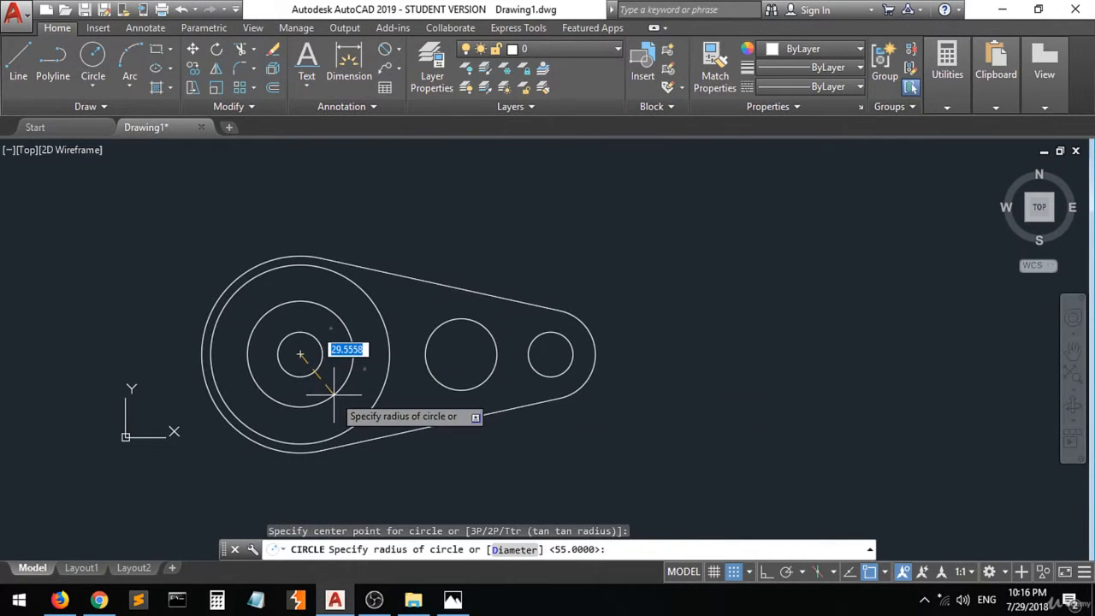
pyautogui.write('d')
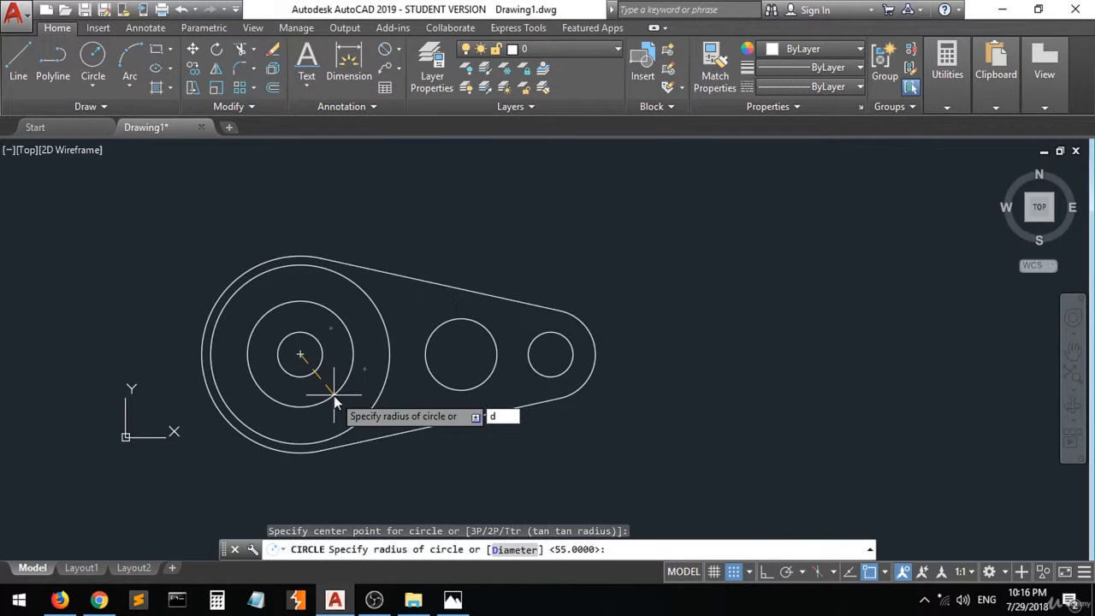
pyautogui.press('Return')
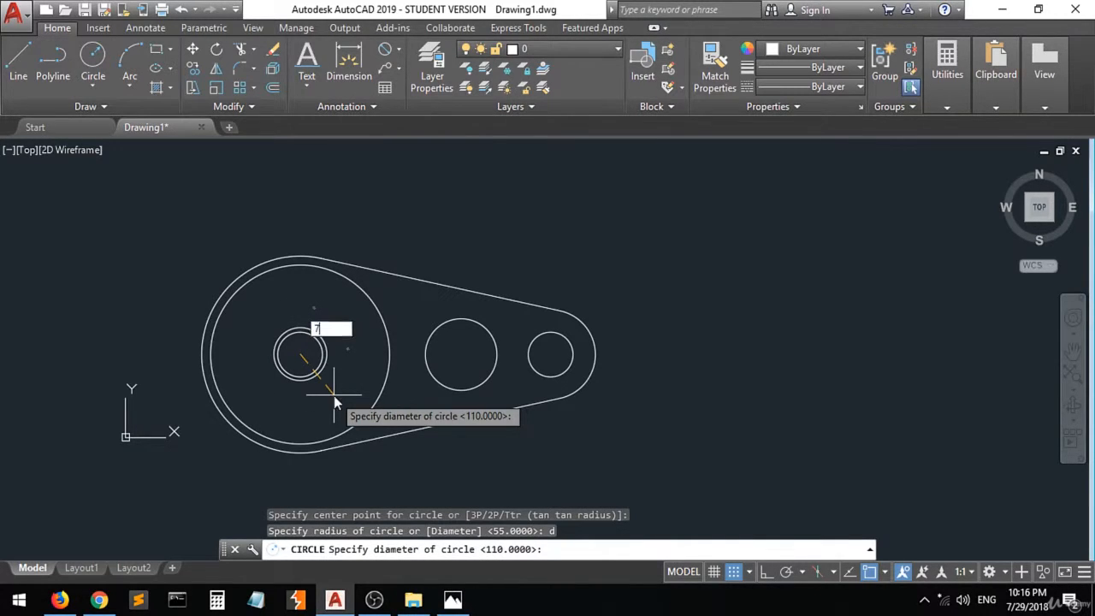
pyautogui.write('70')
pyautogui.press('Return')
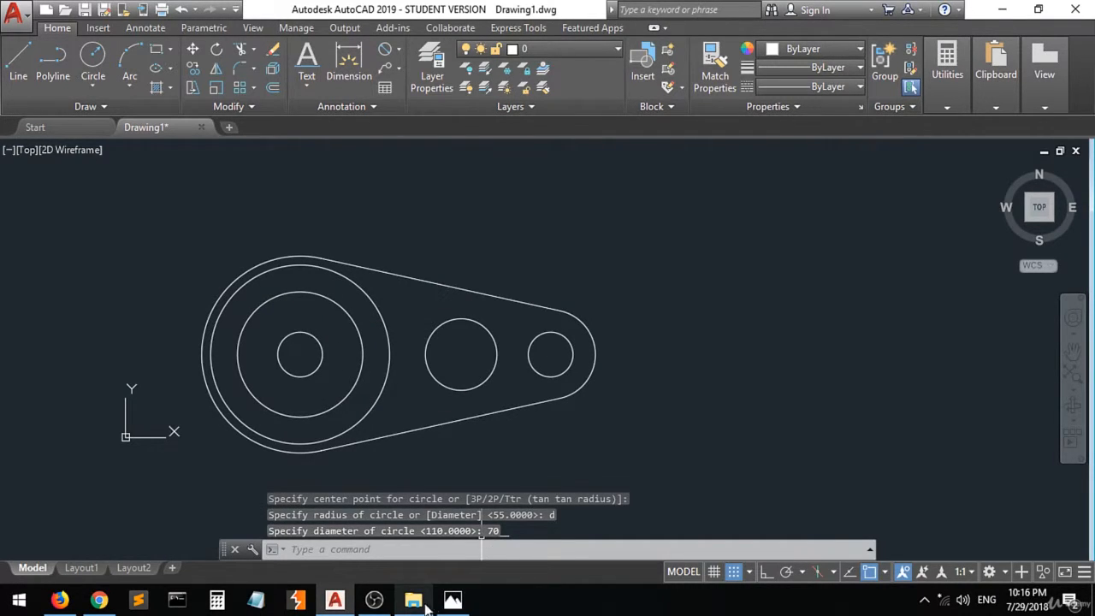
# Switch to the reference image in Photos and ink notes on the slots, writing 62 at the inner arc and 78 at the outer arc.
pyautogui.click(453, 601)
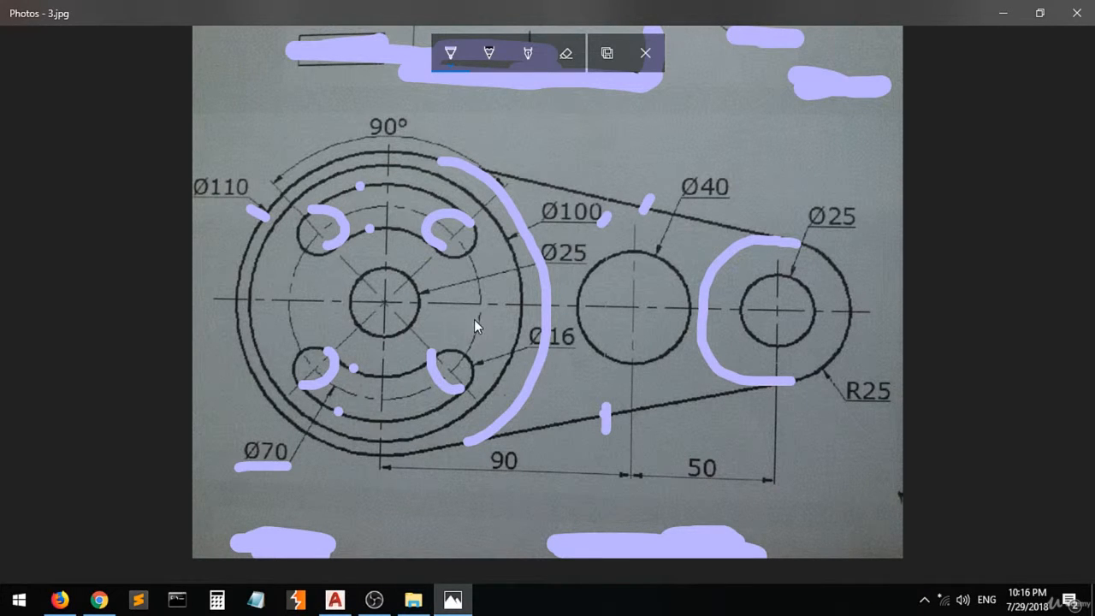
pyautogui.moveTo(478, 321); pyautogui.dragTo(478, 328)
pyautogui.moveTo(442, 360); pyautogui.dragTo(455, 374)
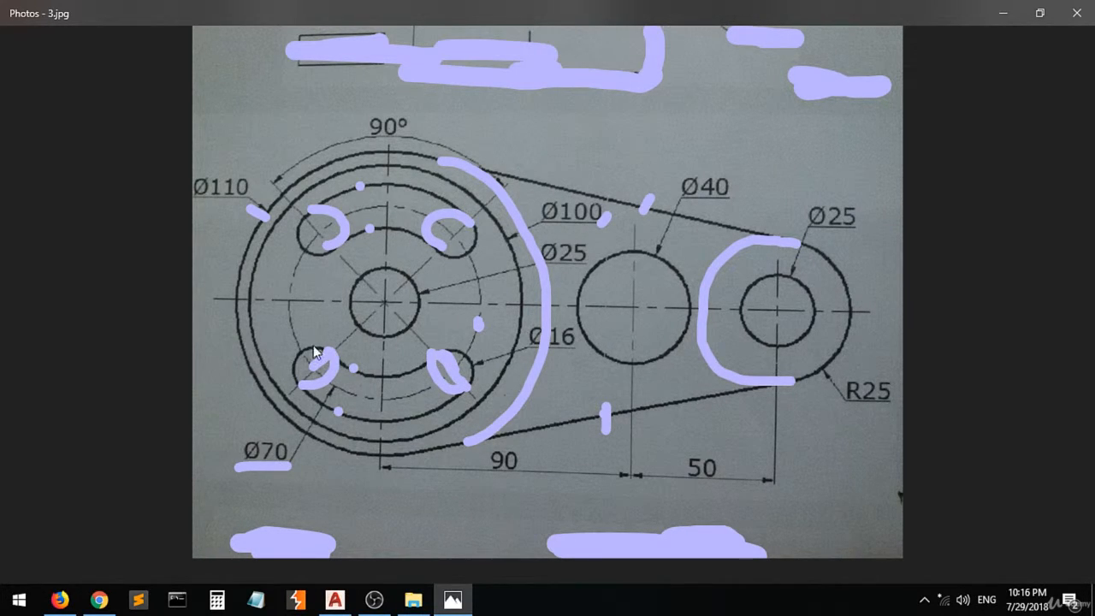
pyautogui.moveTo(320, 319)
pyautogui.mouseDown()
pyautogui.moveTo(319, 345)
pyautogui.moveTo(317, 324)
pyautogui.mouseUp()
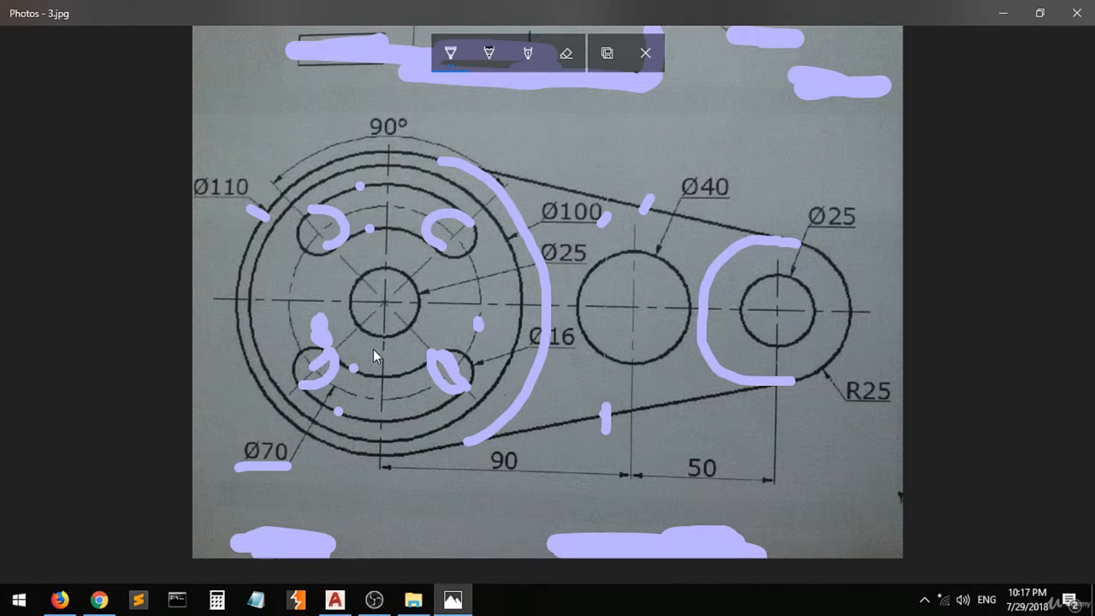
pyautogui.moveTo(372, 346); pyautogui.dragTo(368, 367)
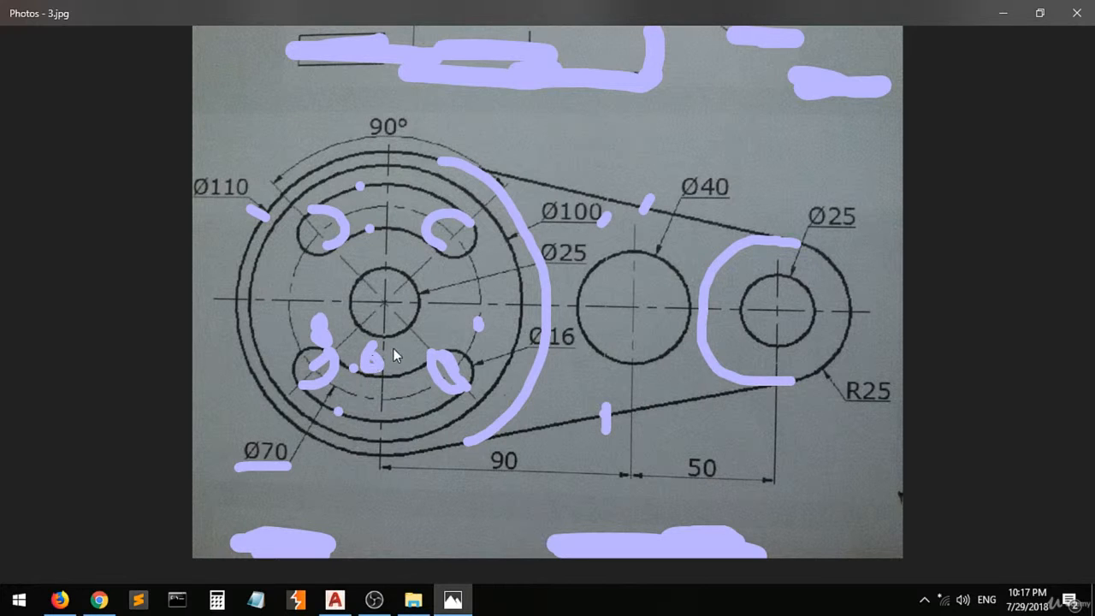
pyautogui.click(396, 421)
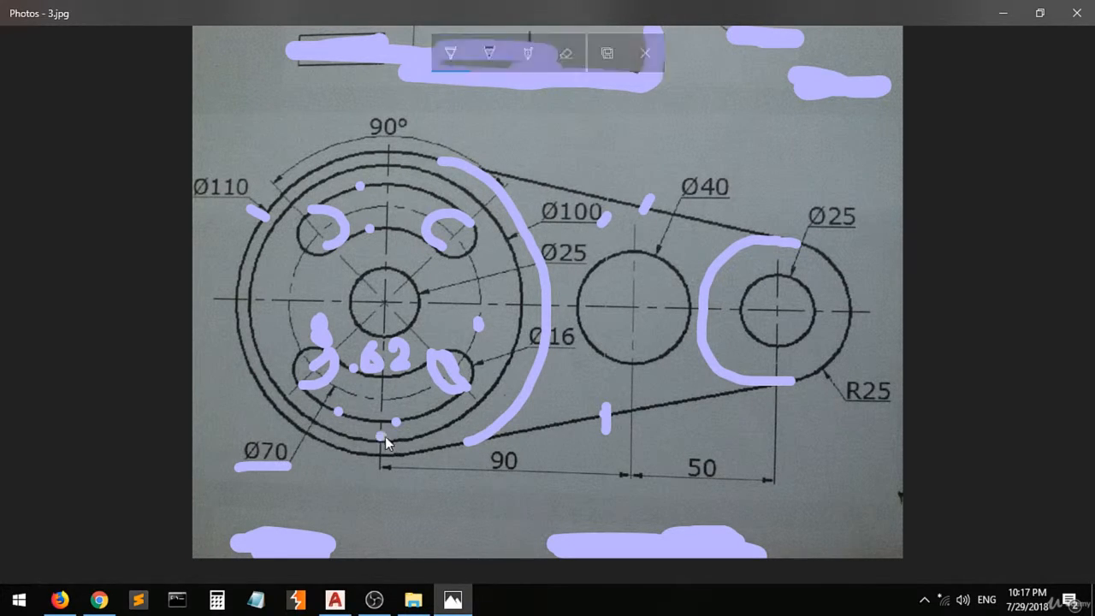
pyautogui.moveTo(378, 435); pyautogui.dragTo(397, 475)
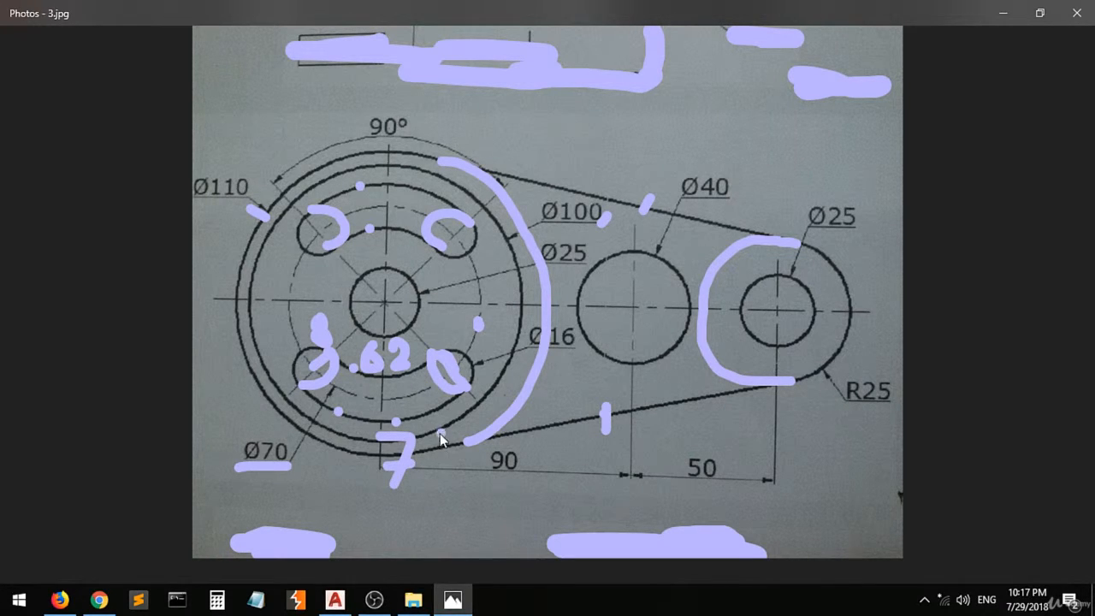
pyautogui.moveTo(440, 433)
pyautogui.mouseDown()
pyautogui.moveTo(429, 468)
pyautogui.moveTo(443, 466)
pyautogui.mouseUp()
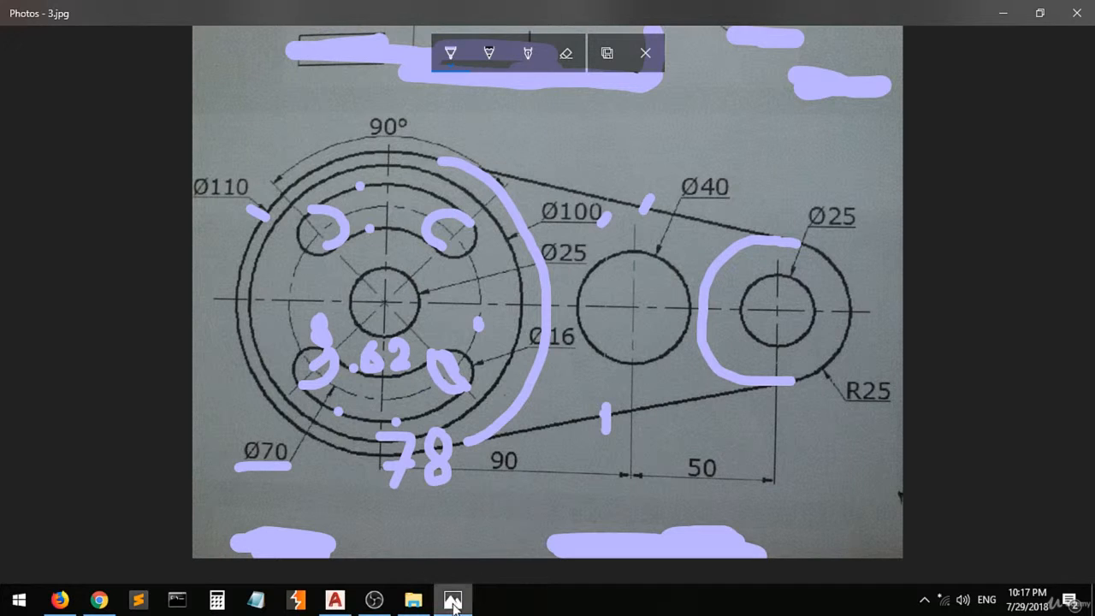
# Switch back to AutoCAD and colour the 70-diameter circle yellow.
pyautogui.moveTo(453, 604)
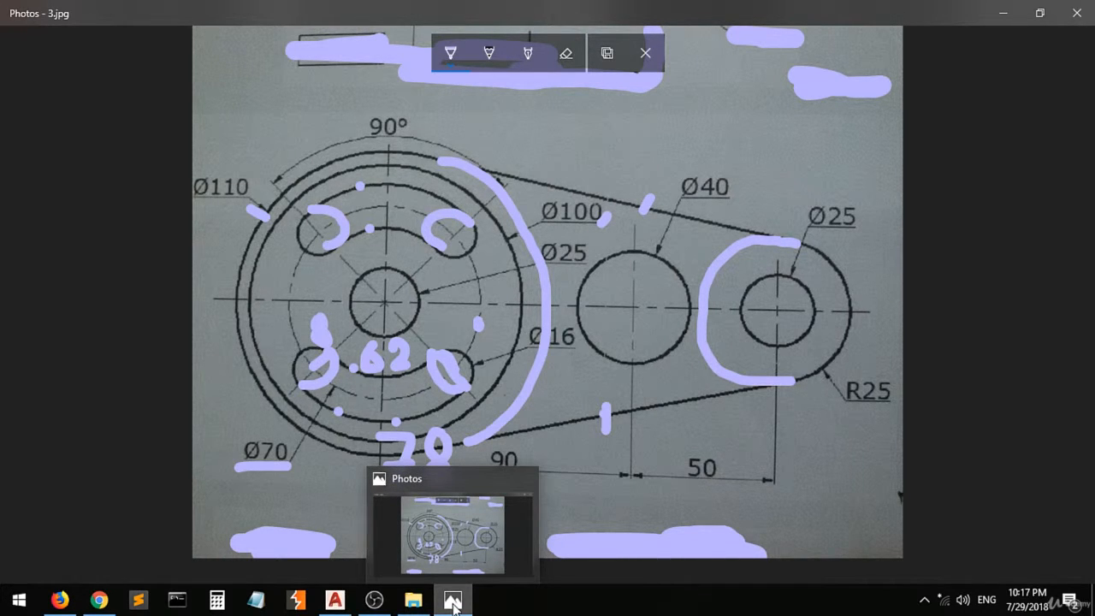
pyautogui.click(453, 603)
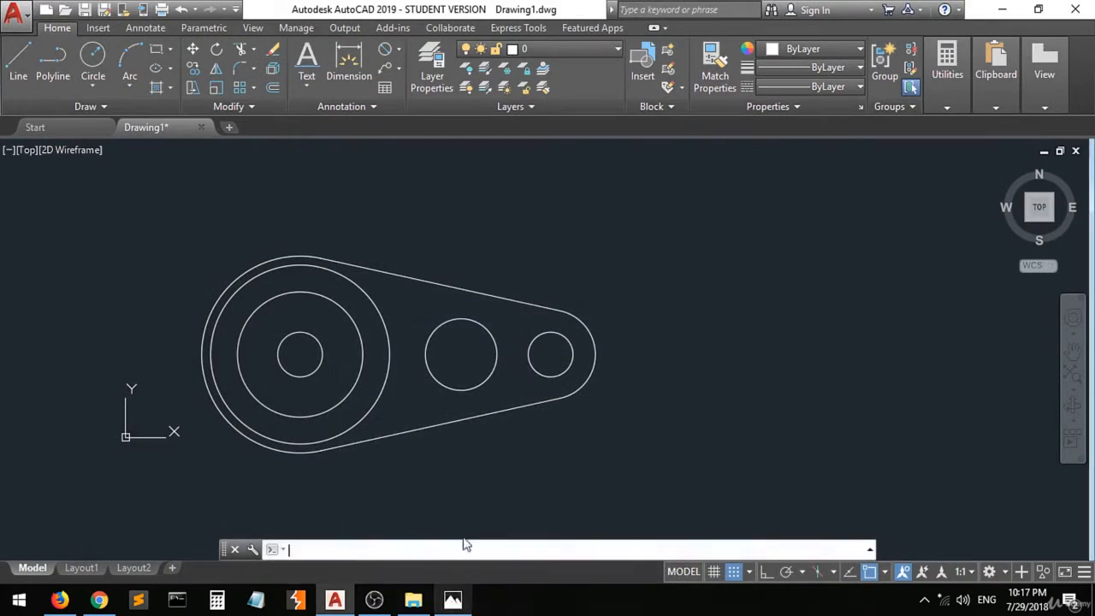
pyautogui.click(291, 297)
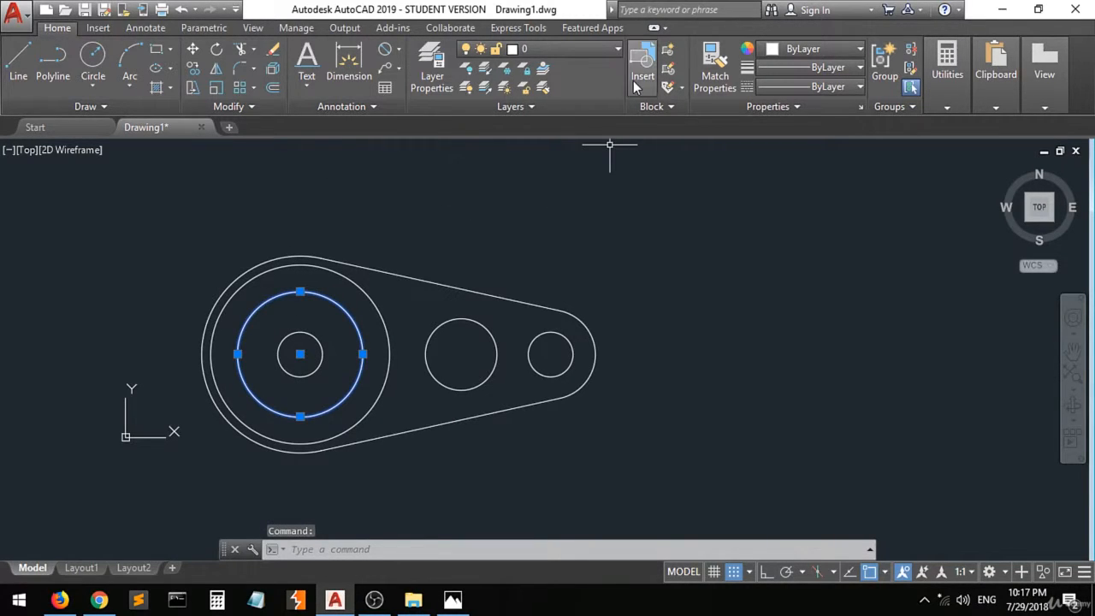
pyautogui.click(859, 53)
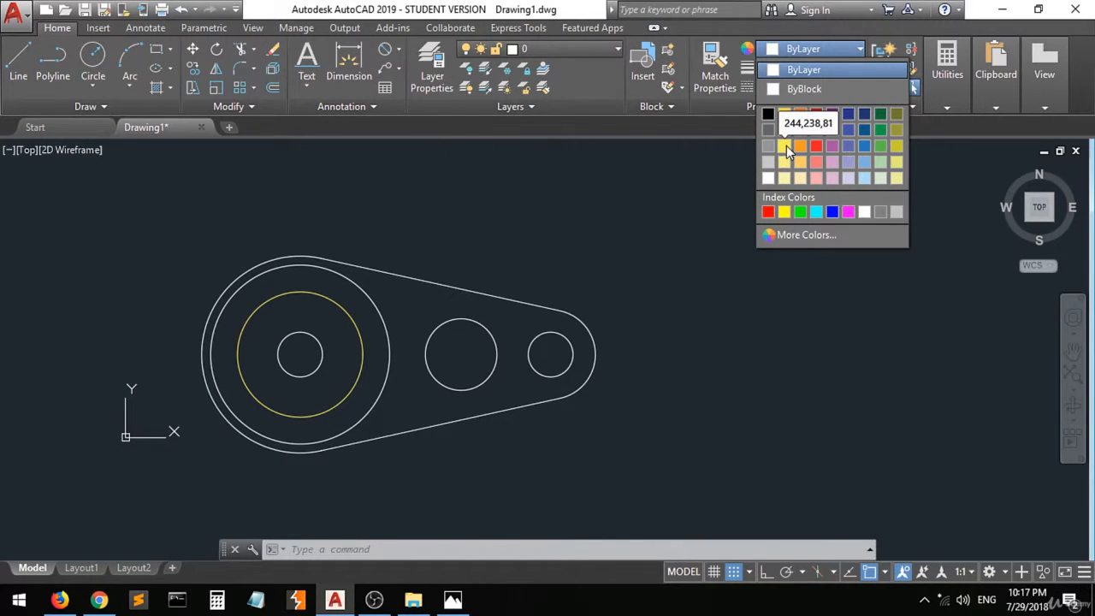
pyautogui.click(785, 212)
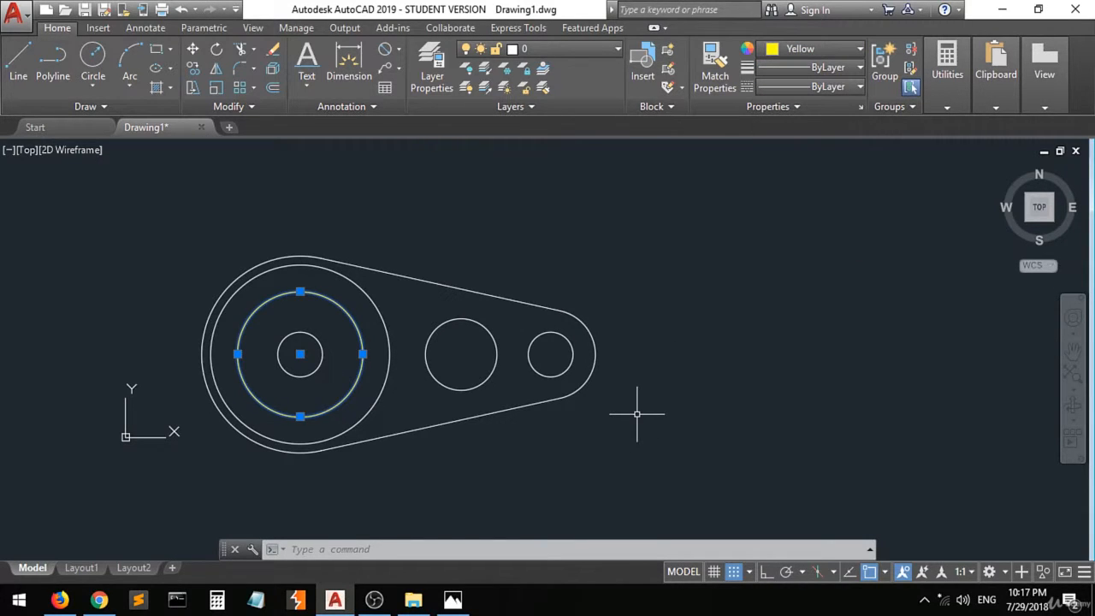
pyautogui.press('Escape')
pyautogui.write('c')
pyautogui.press('Return')
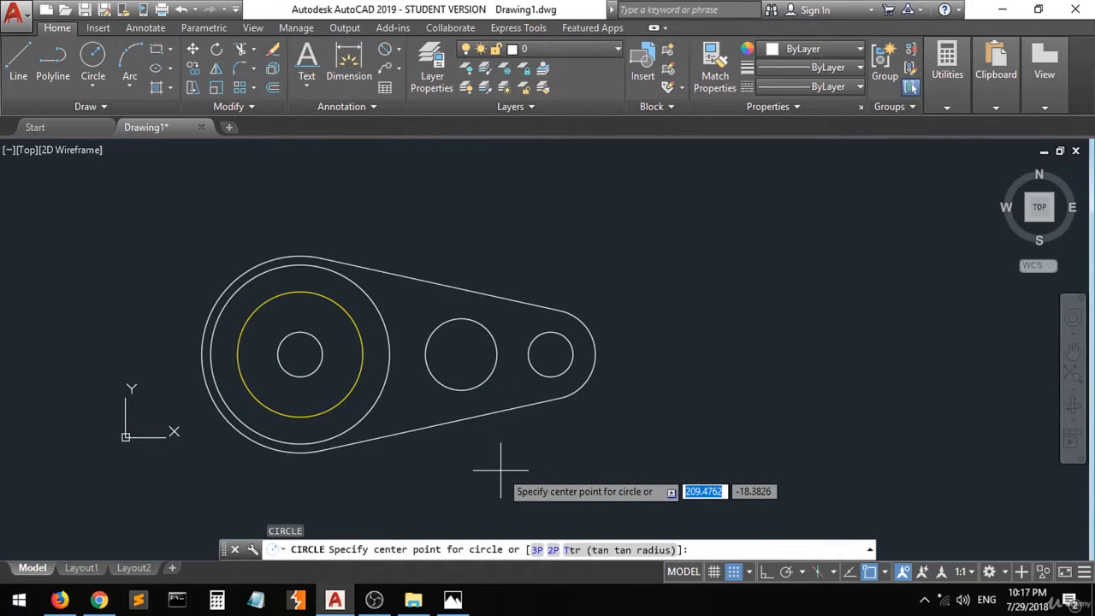
pyautogui.press('Escape')
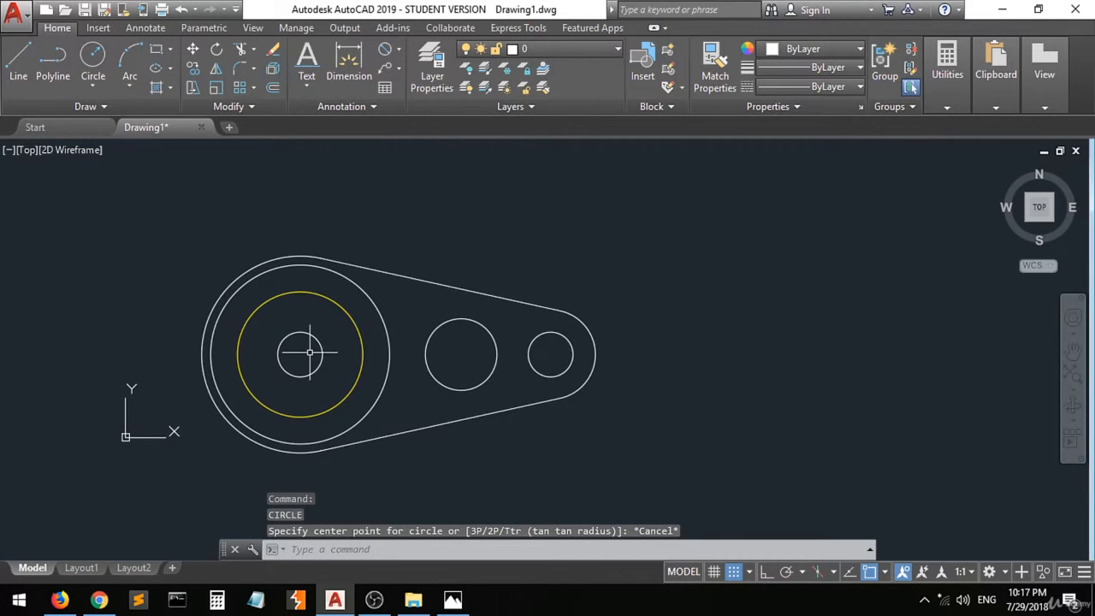
# Disable the Tangent snap, enable the Quadrant snap and draw a 78-diameter circle concentric with the yellow circle.
pyautogui.click(93, 62)
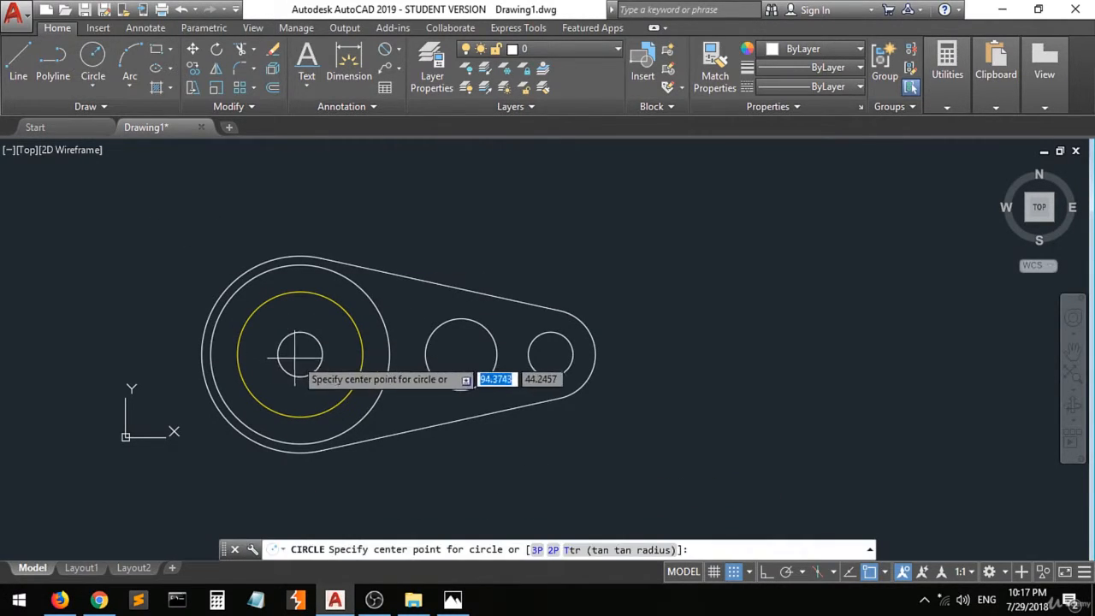
pyautogui.click(884, 571)
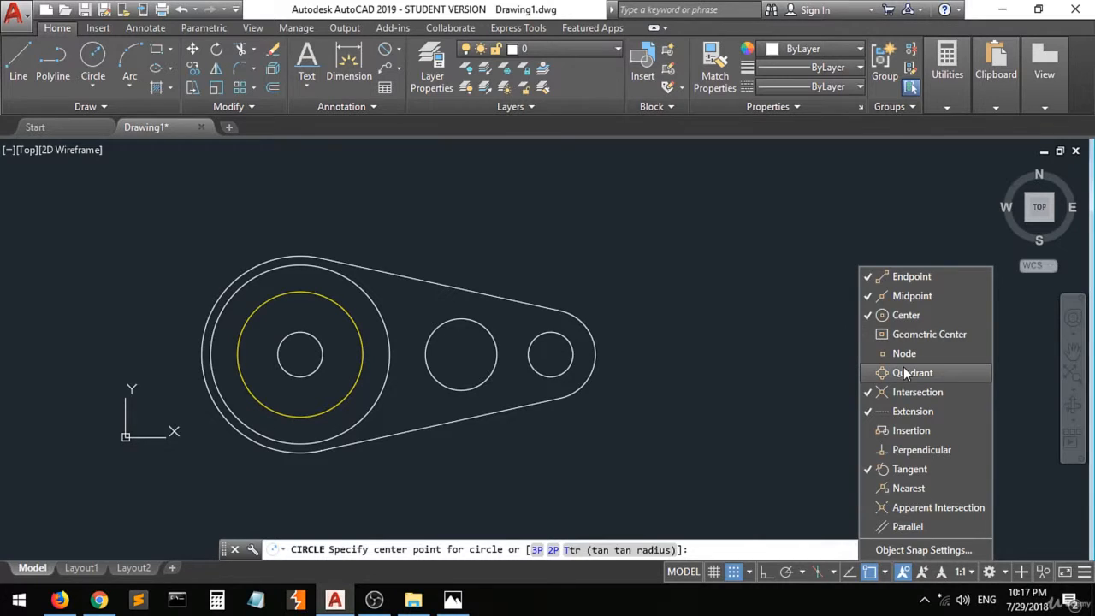
pyautogui.click(910, 472)
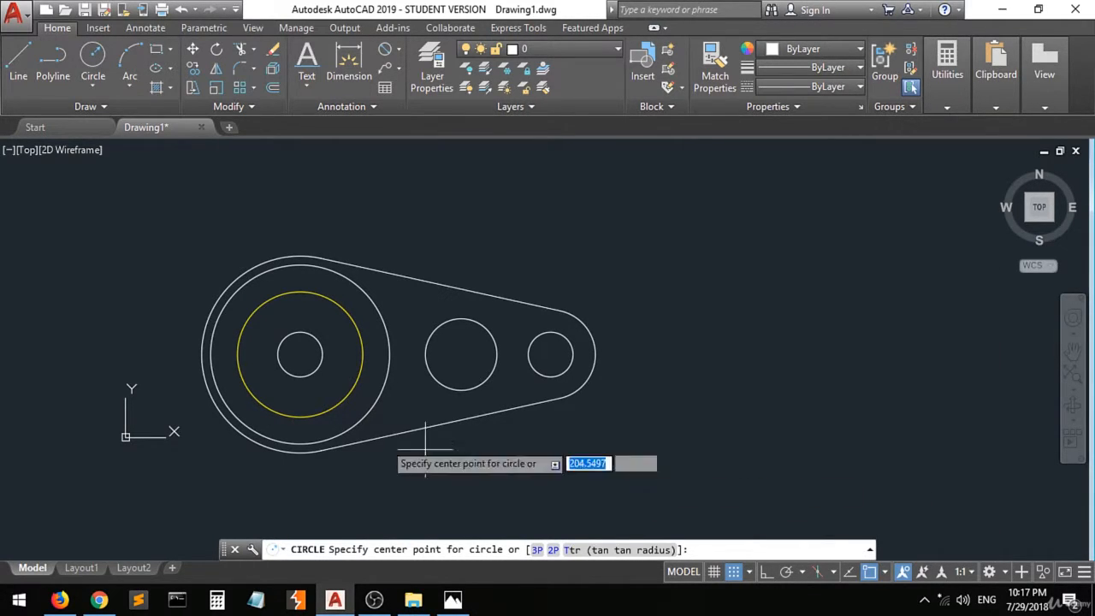
pyautogui.click(300, 353)
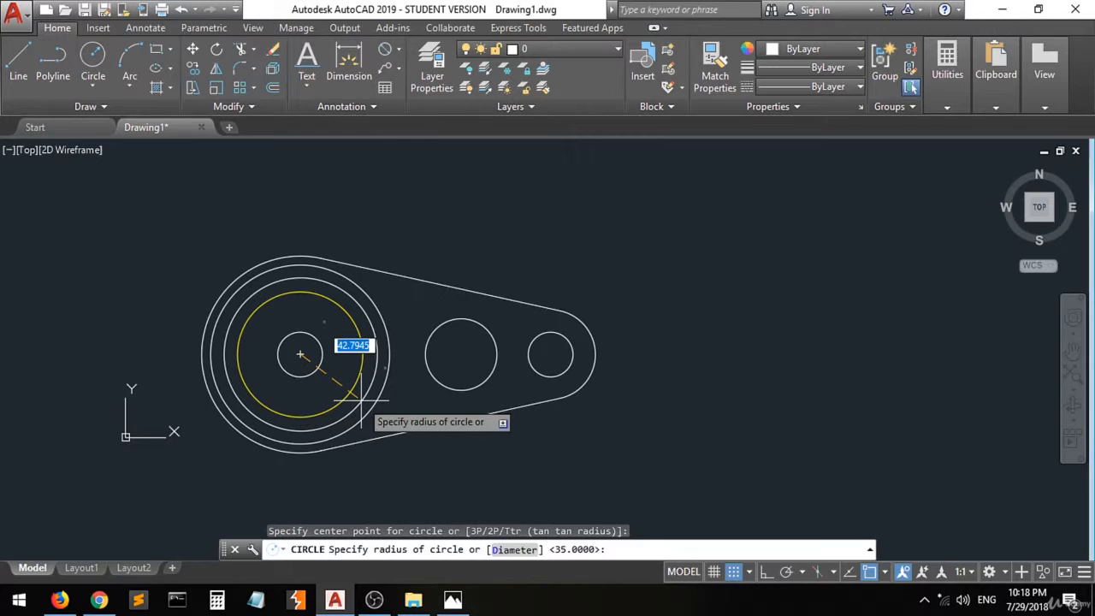
pyautogui.write('d')
pyautogui.press('Return')
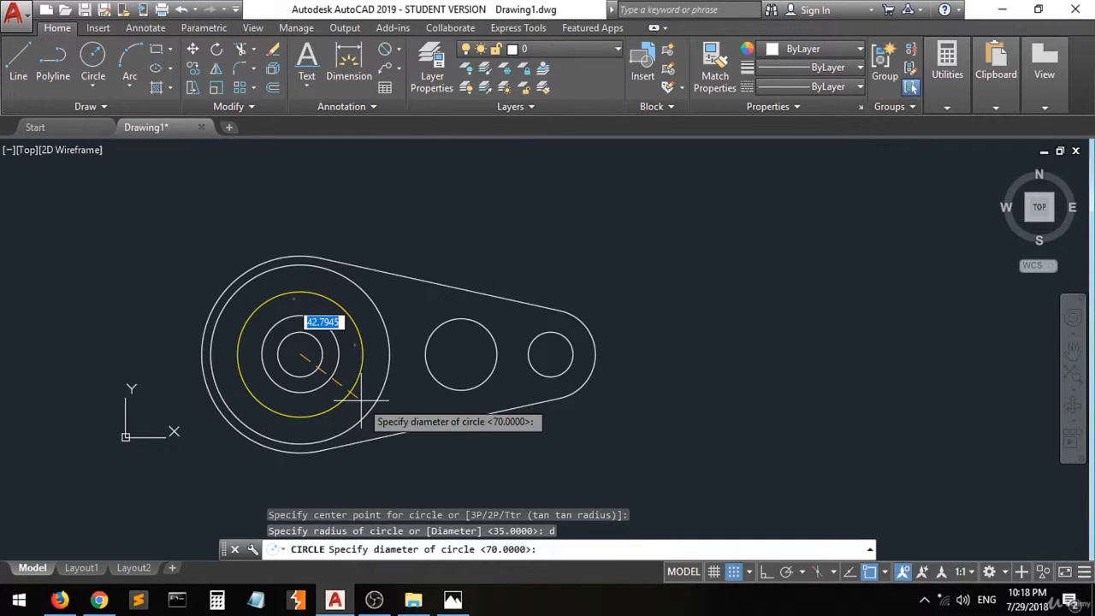
pyautogui.write('78')
pyautogui.press('Return')
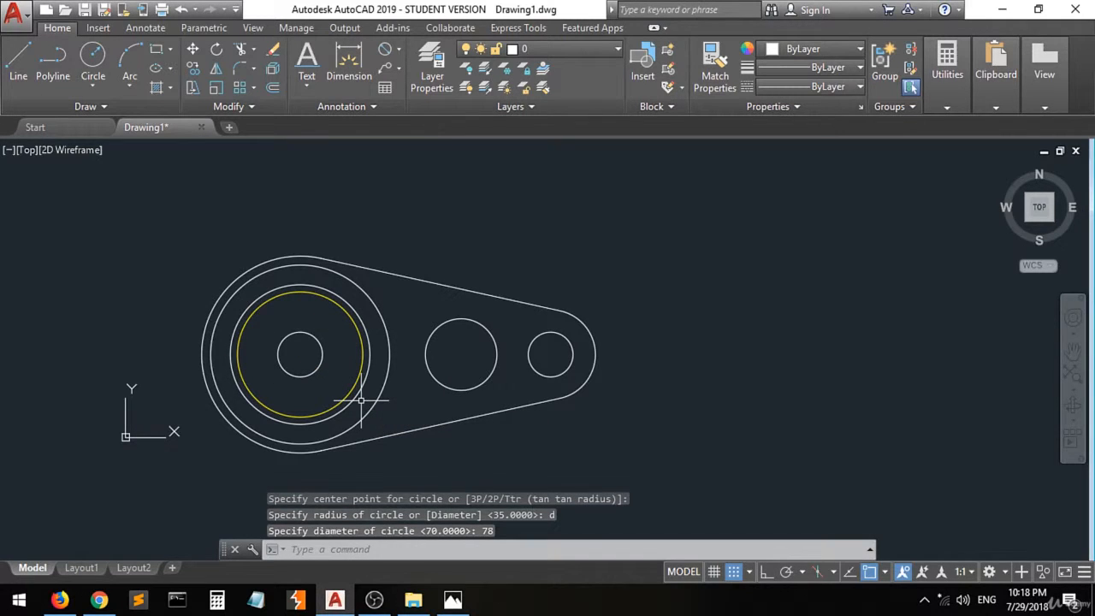
# Draw a 62-diameter circle concentric with the yellow circle as the inner slot boundary.
pyautogui.press('Return')
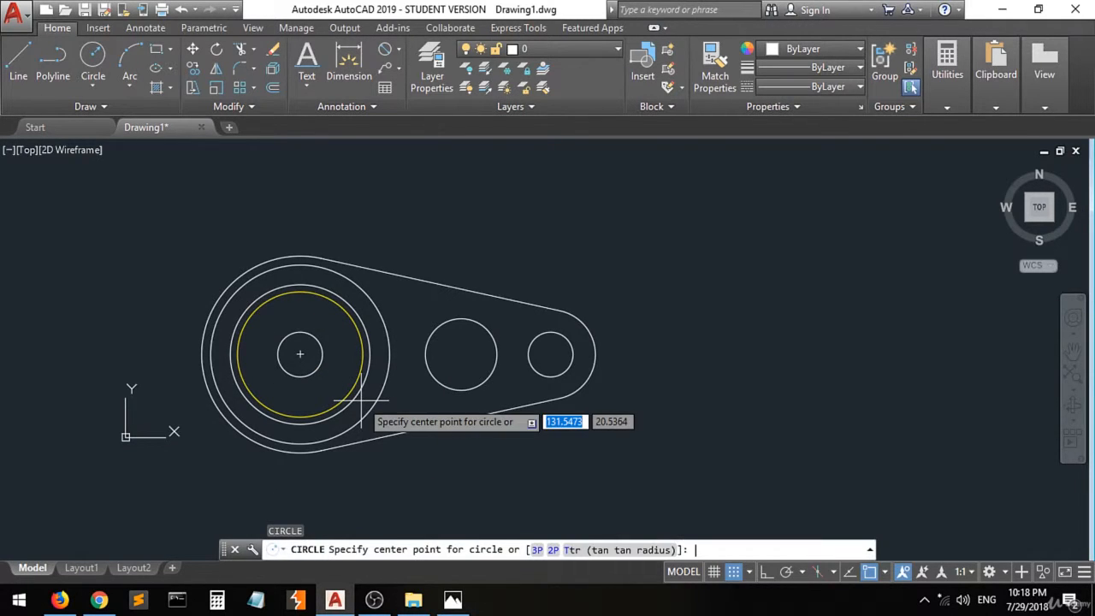
pyautogui.click(299, 352)
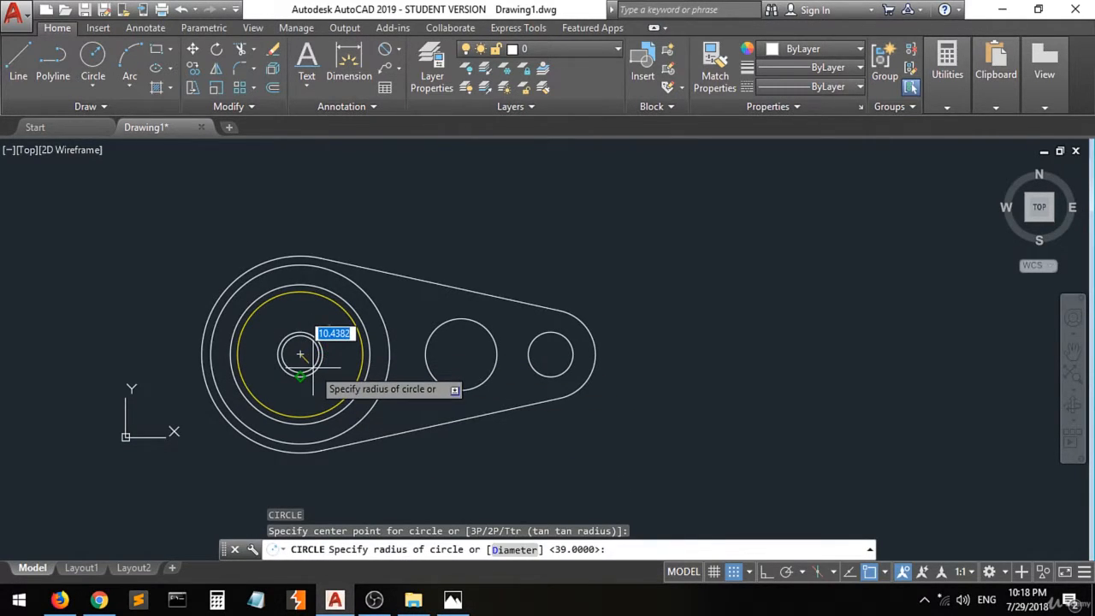
pyautogui.write('d')
pyautogui.press('Return')
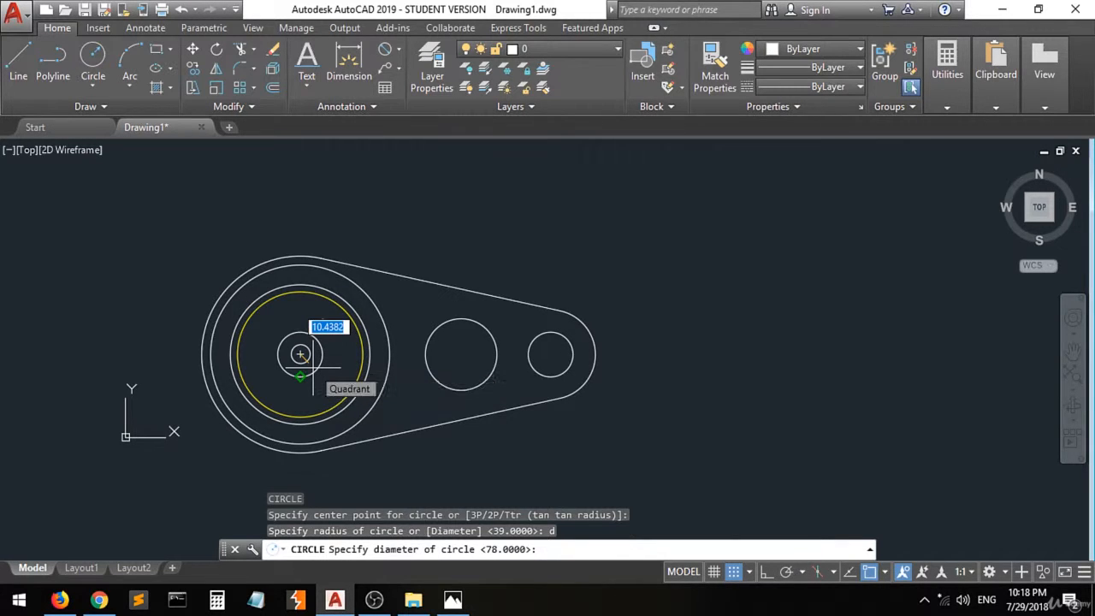
pyautogui.write('62')
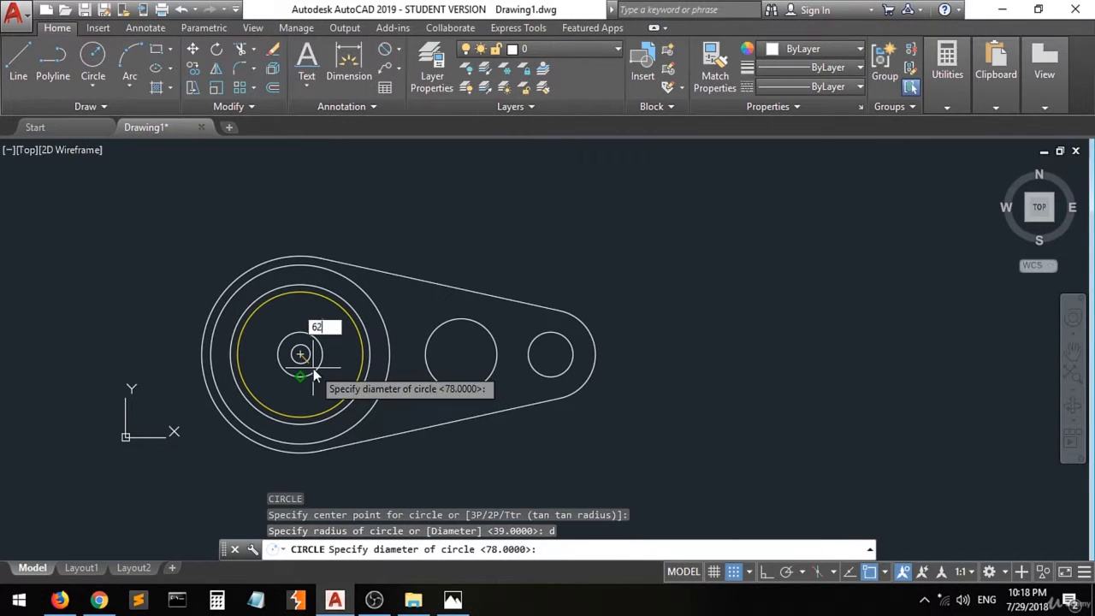
pyautogui.press('Return')
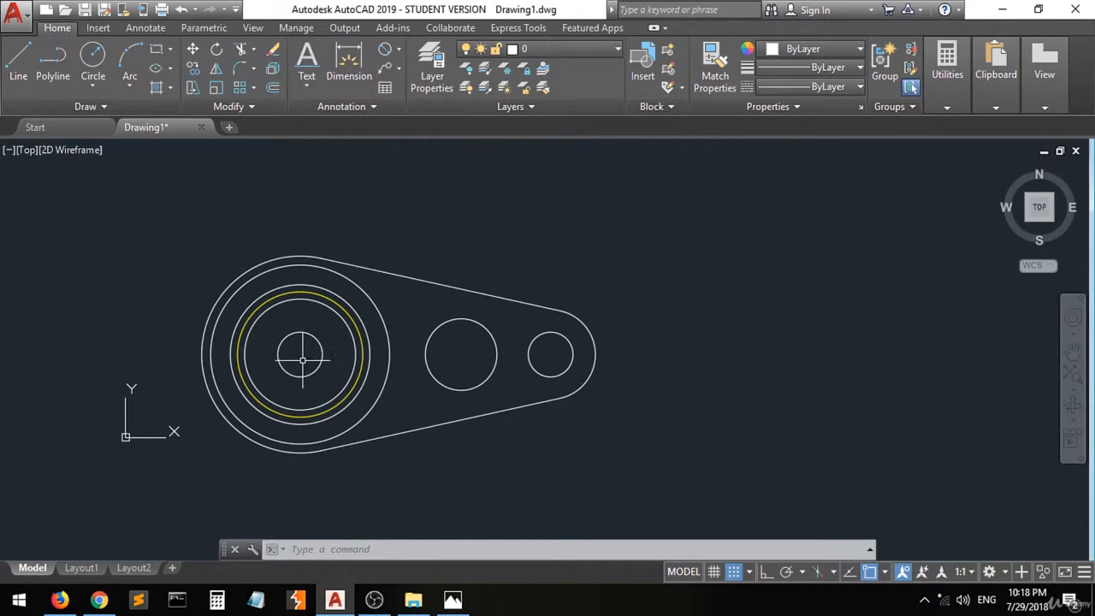
pyautogui.scroll(2, 290, 379)
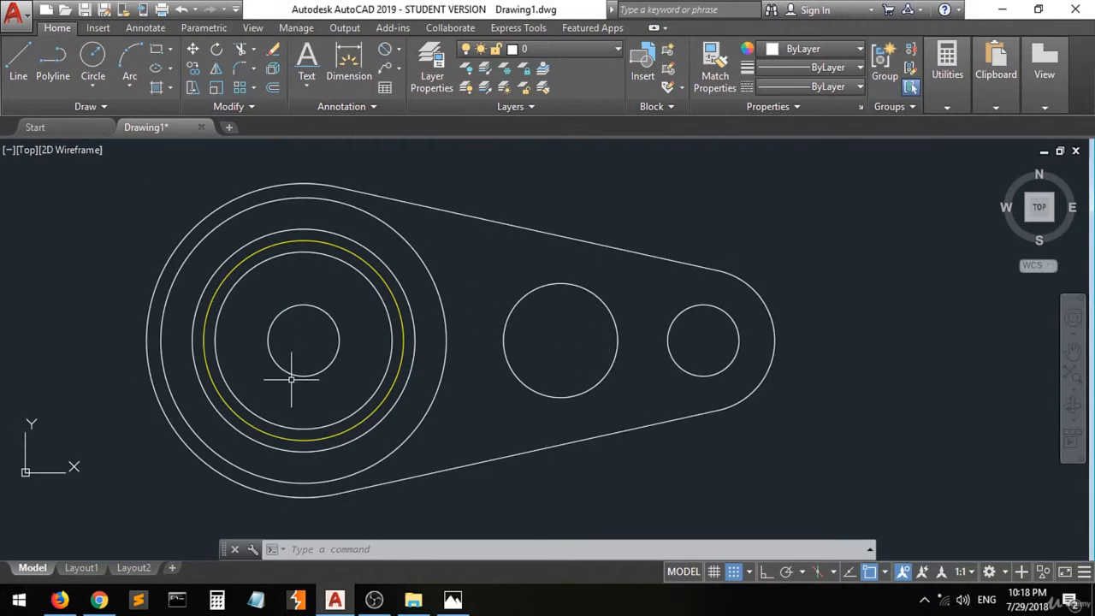
# Switch to the reference image in Photos and erase all ink marks from it.
pyautogui.click(453, 600)
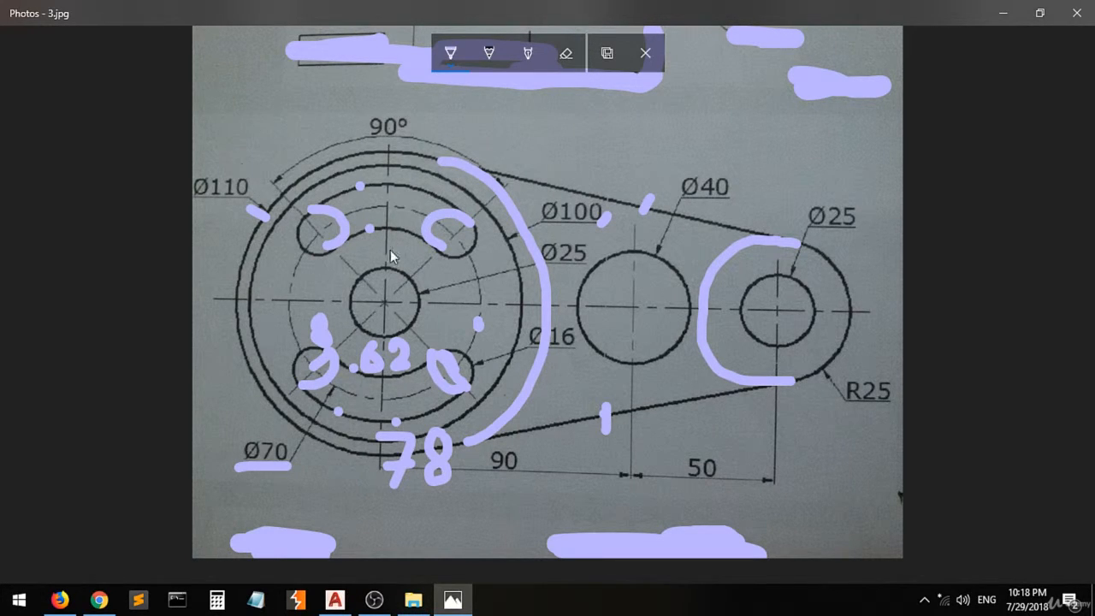
pyautogui.click(384, 304)
pyautogui.click(317, 233)
pyautogui.click(566, 53)
pyautogui.click(568, 66)
pyautogui.click(561, 107)
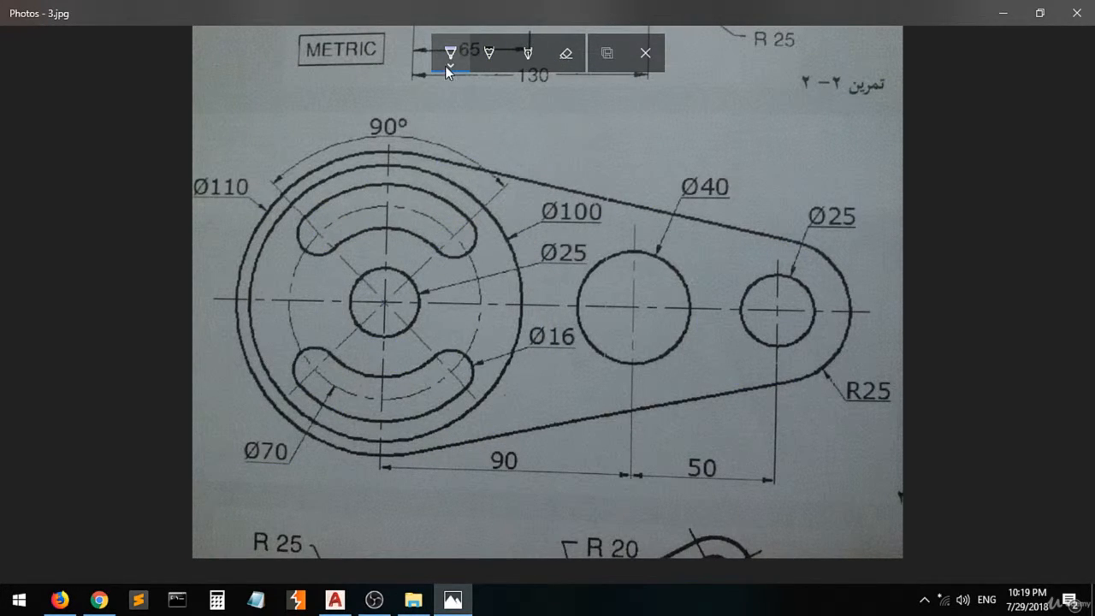
# Mark the two end centres of the upper curved slot on the reference image and write a 45 angle note beside the central hole.
pyautogui.click(454, 235)
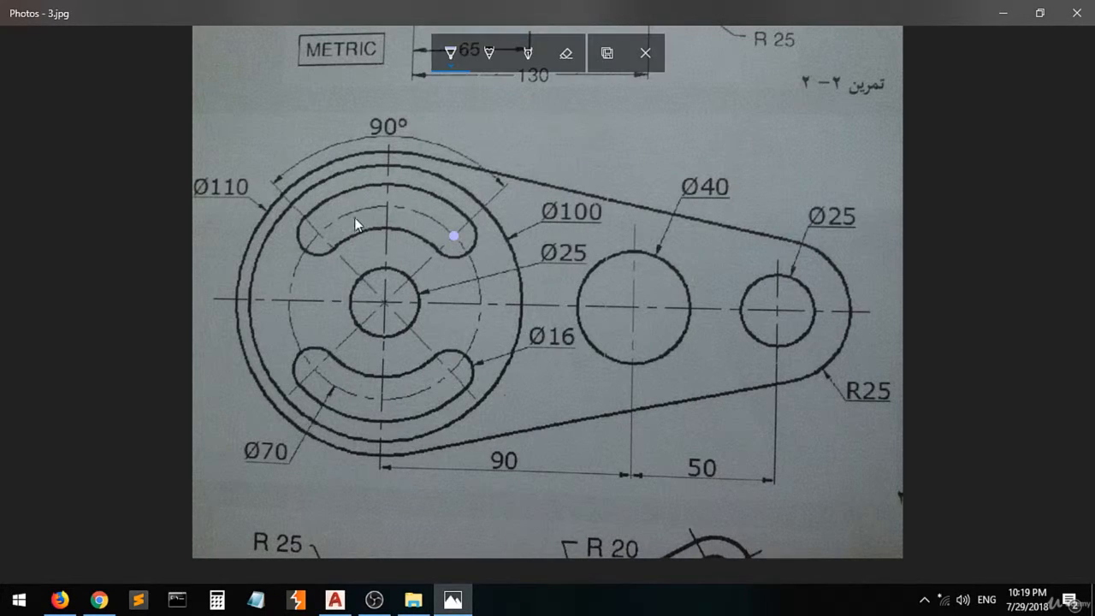
pyautogui.click(316, 233)
pyautogui.moveTo(424, 262)
pyautogui.mouseDown()
pyautogui.moveTo(475, 274)
pyautogui.moveTo(493, 256)
pyautogui.mouseUp()
pyautogui.click(478, 259)
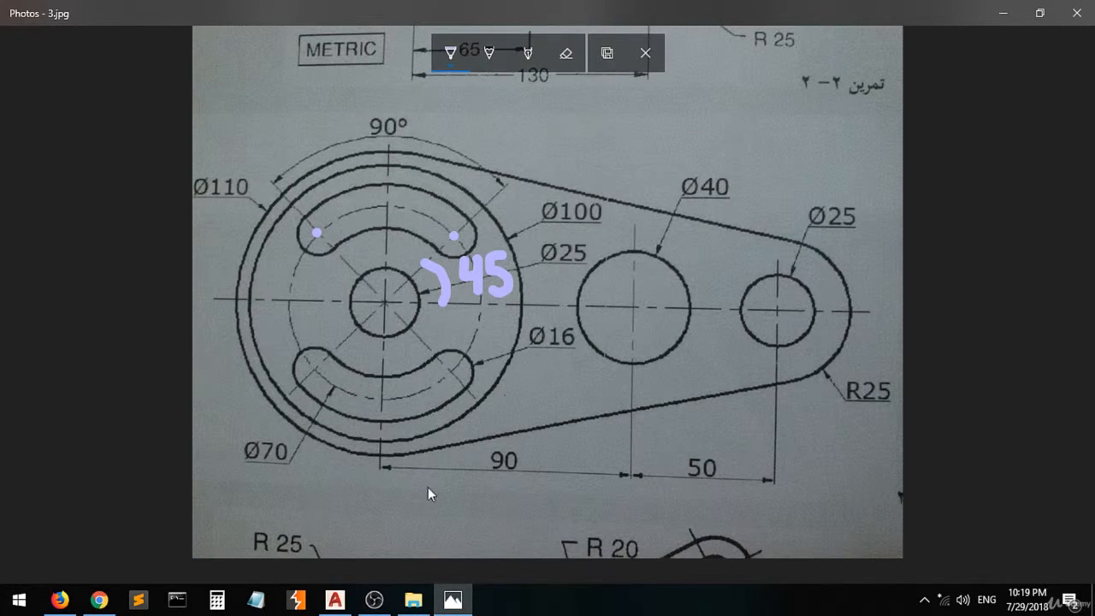
# Switch to AutoCAD and draw a 100-long line at 45° from the common centre of the concentric circles.
pyautogui.click(335, 600)
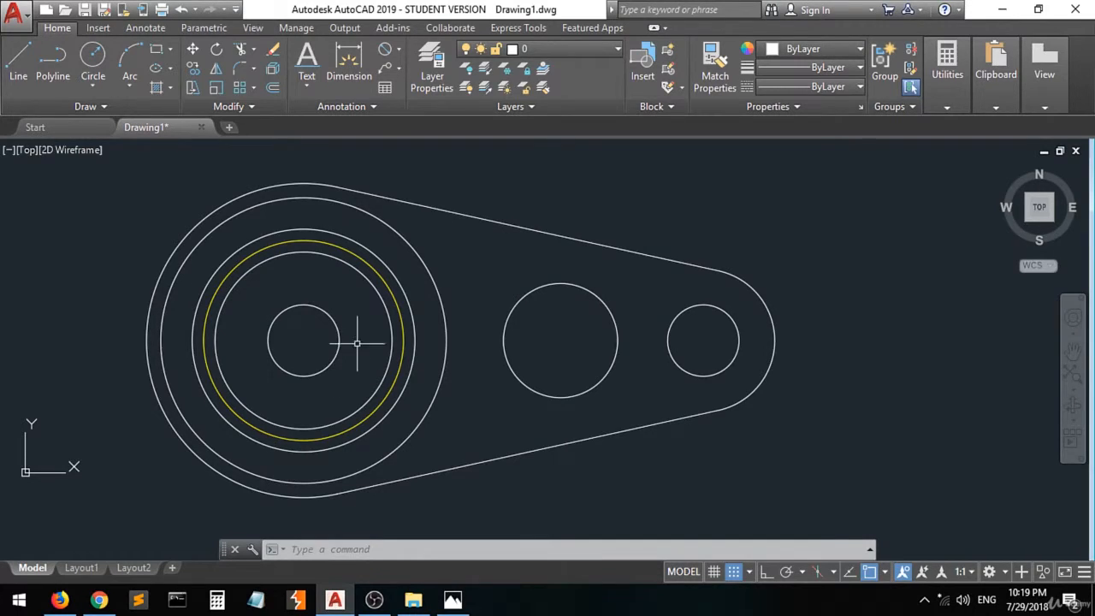
pyautogui.click(403, 340)
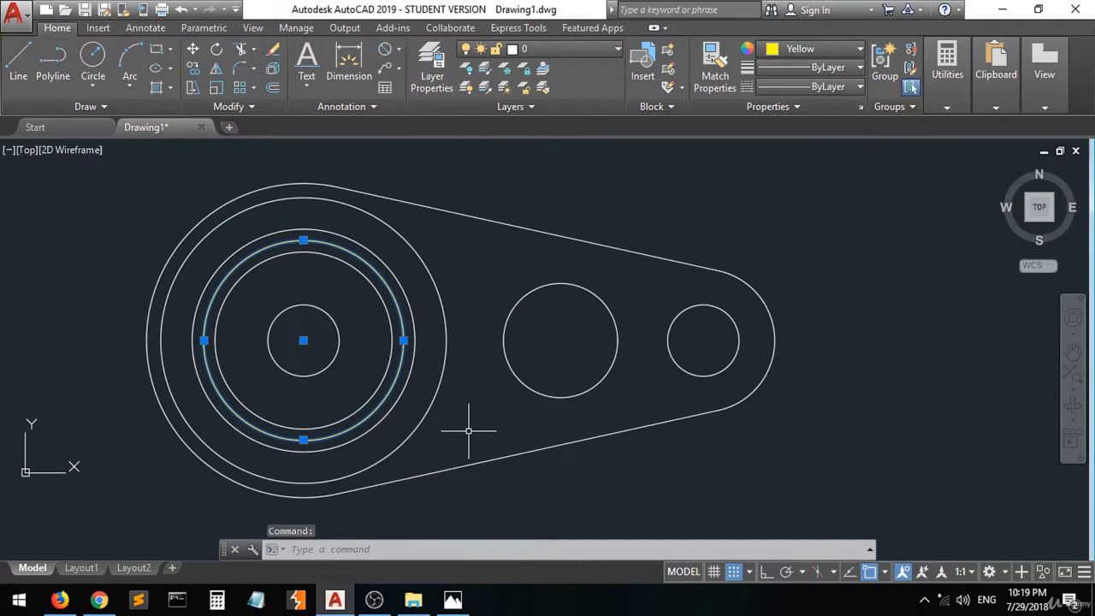
pyautogui.press('Escape')
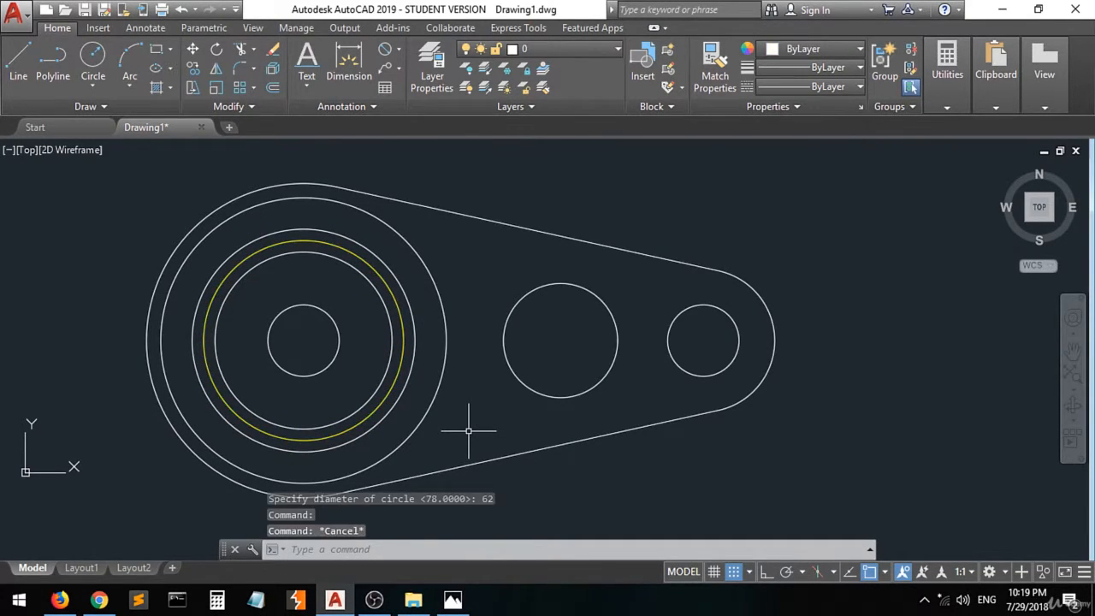
pyautogui.click(19, 68)
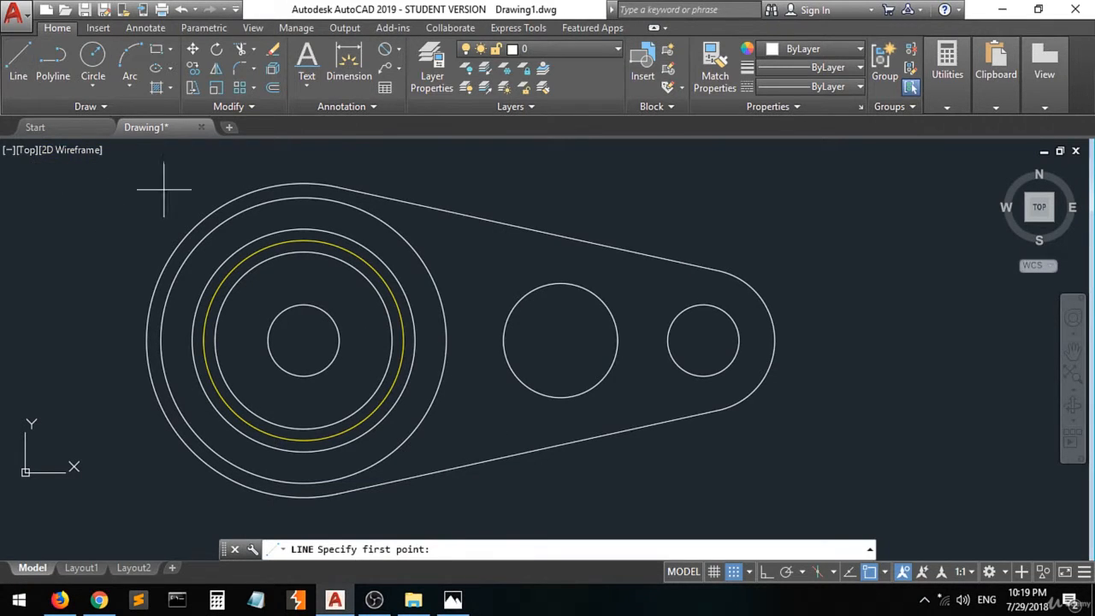
pyautogui.click(303, 340)
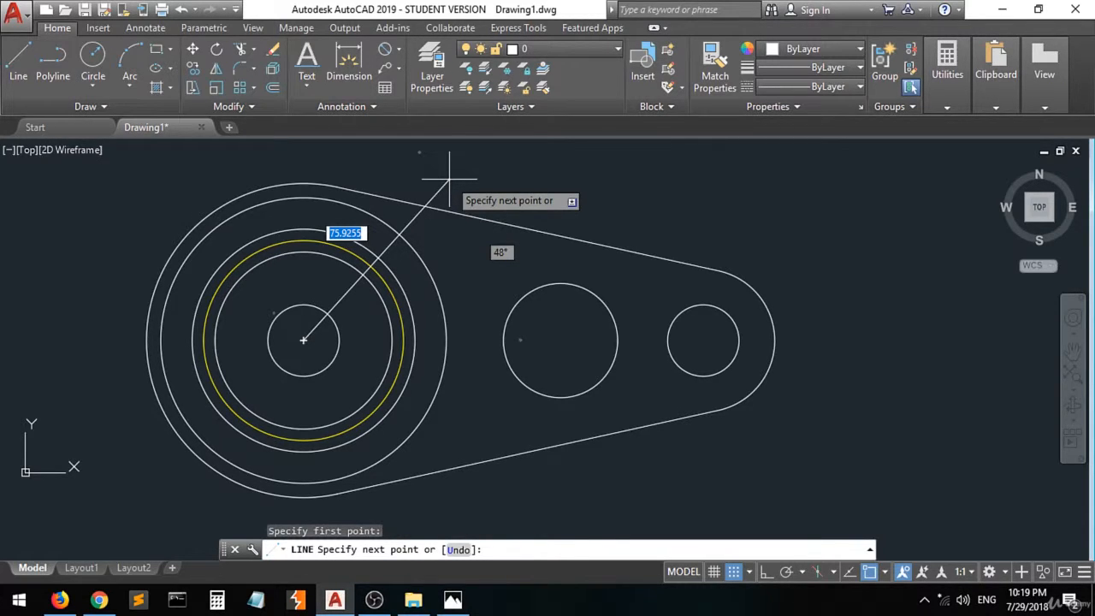
pyautogui.write('@100')
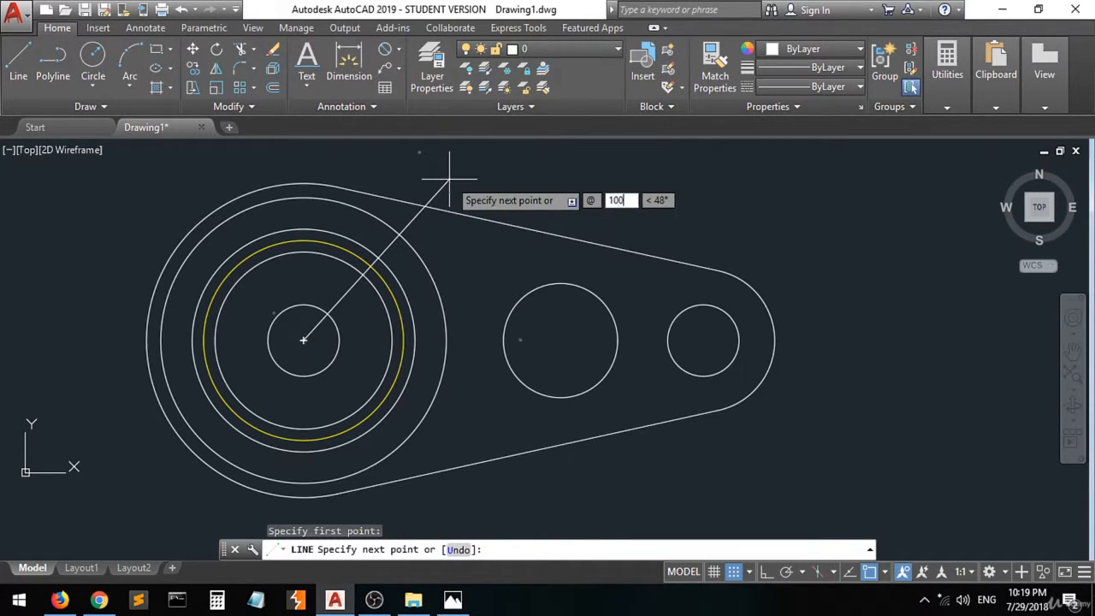
pyautogui.press('Tab')
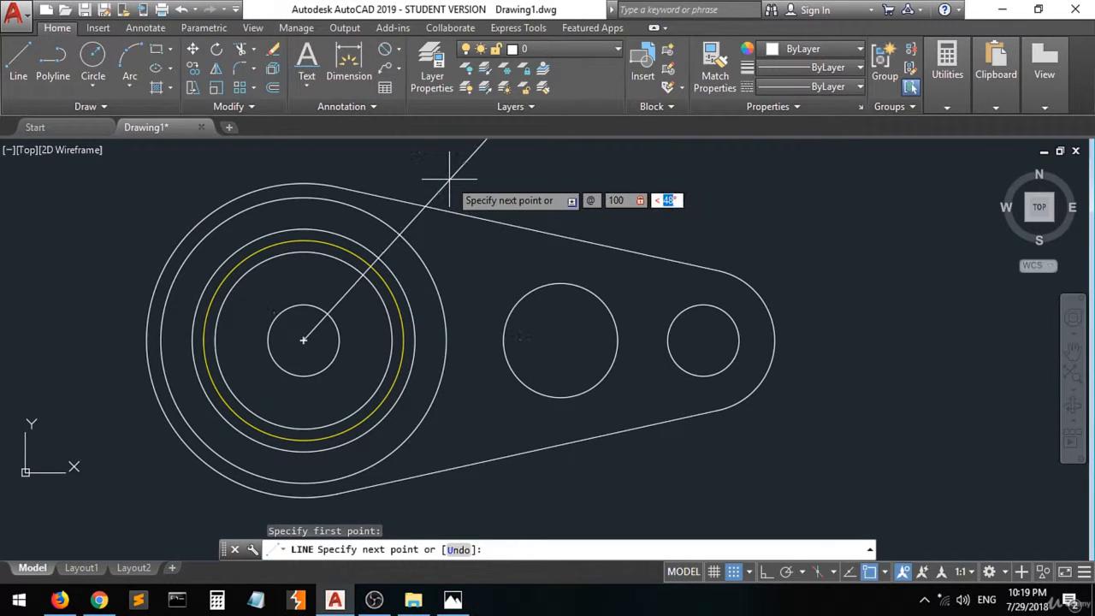
pyautogui.write('45')
pyautogui.press('Return')
pyautogui.scroll(-2, 505, 205)
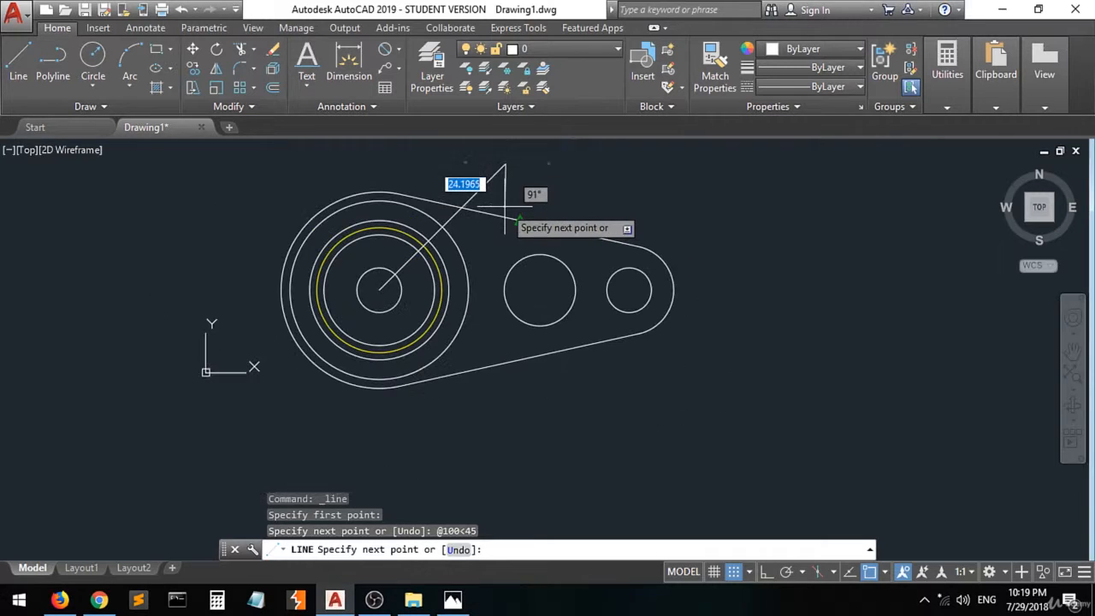
pyautogui.press('Return')
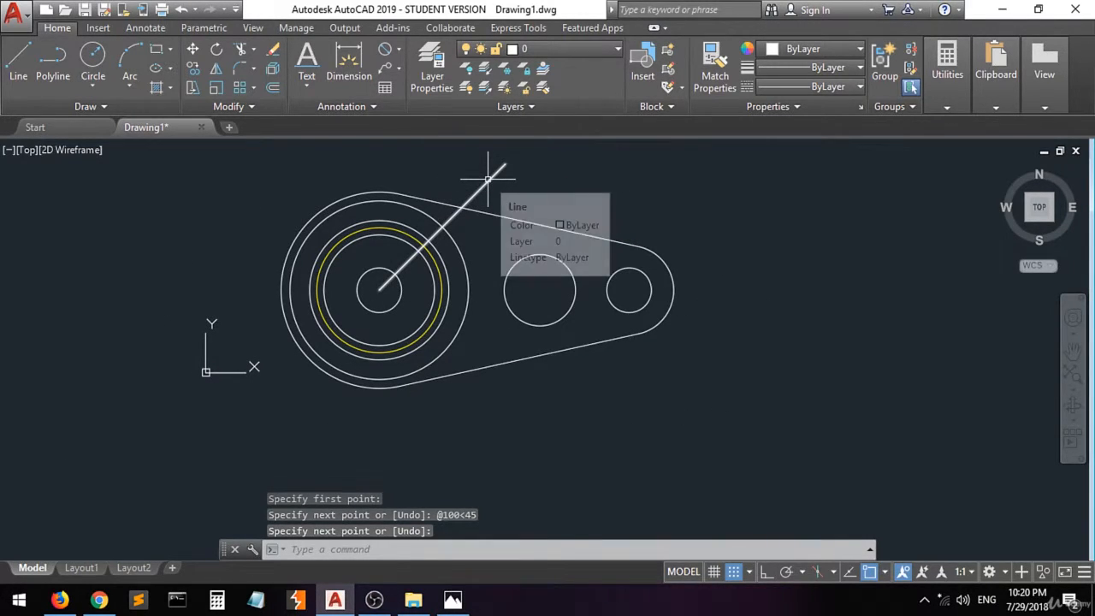
# Start a second line at the common centre of the concentric circles and try to enter 45+90 for it.
pyautogui.click(18, 81)
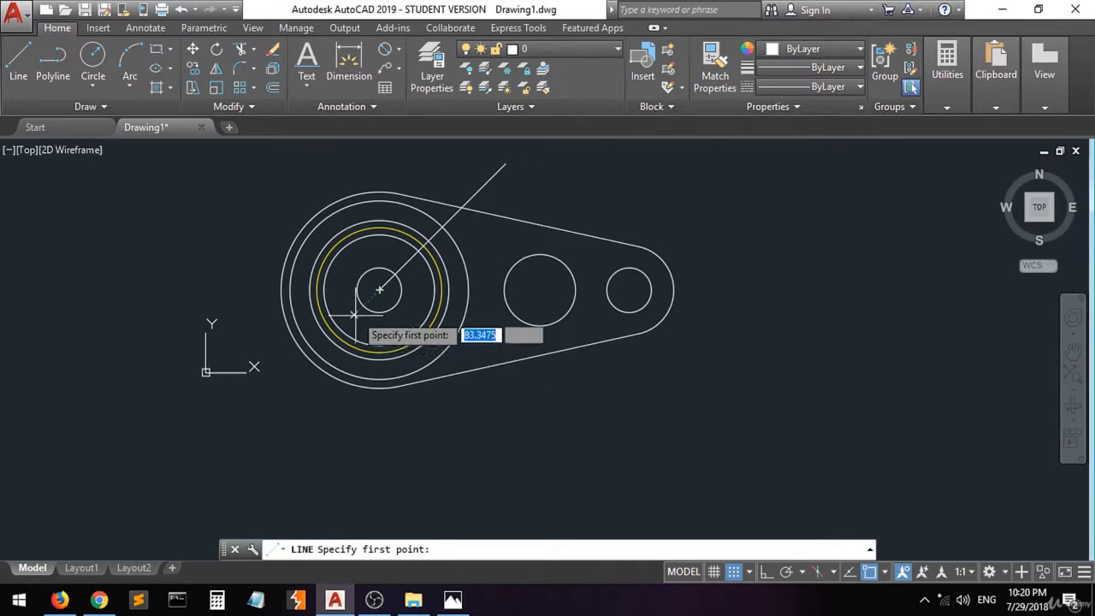
pyautogui.click(379, 291)
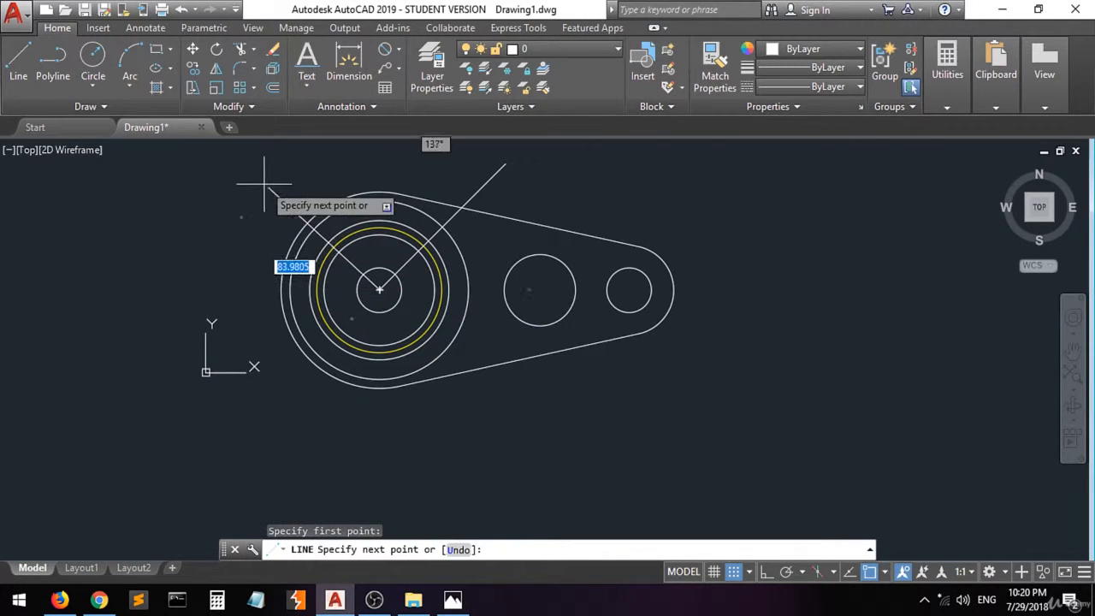
pyautogui.write('@')
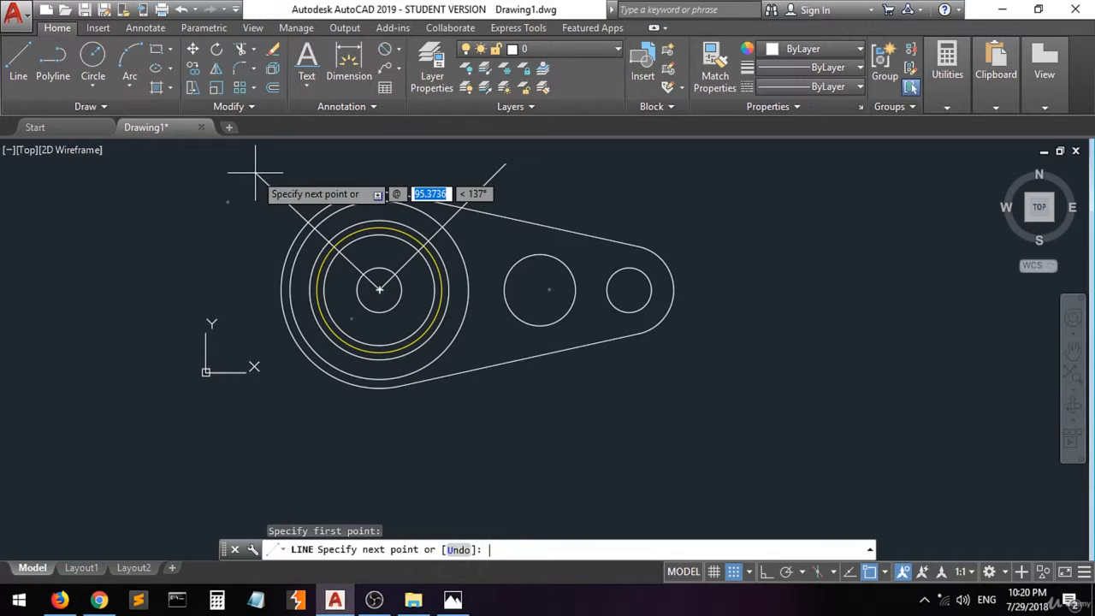
pyautogui.write('45+90')
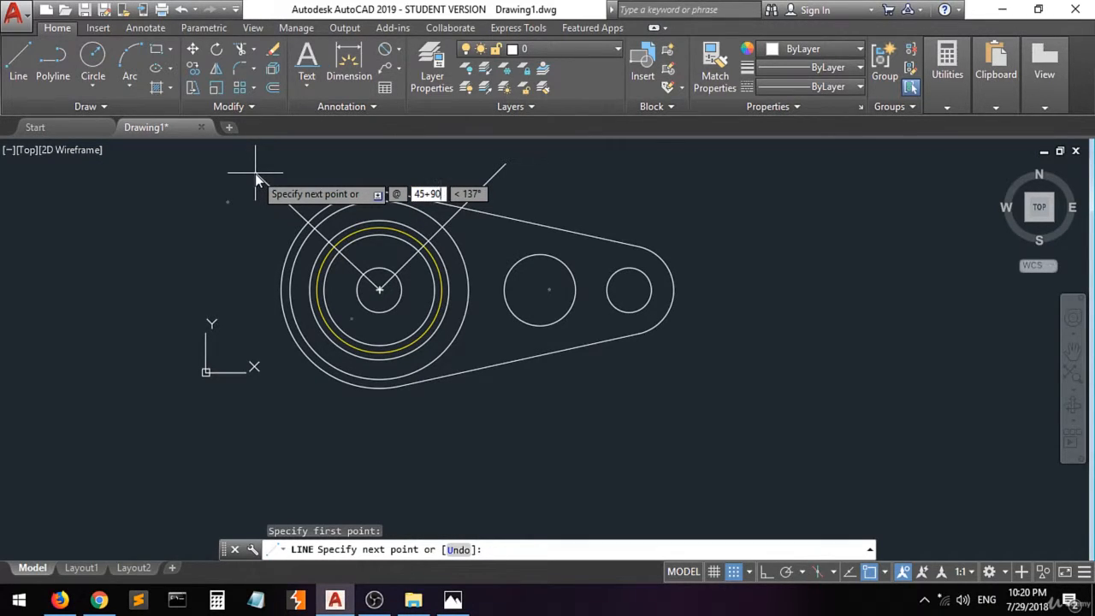
pyautogui.write('<')
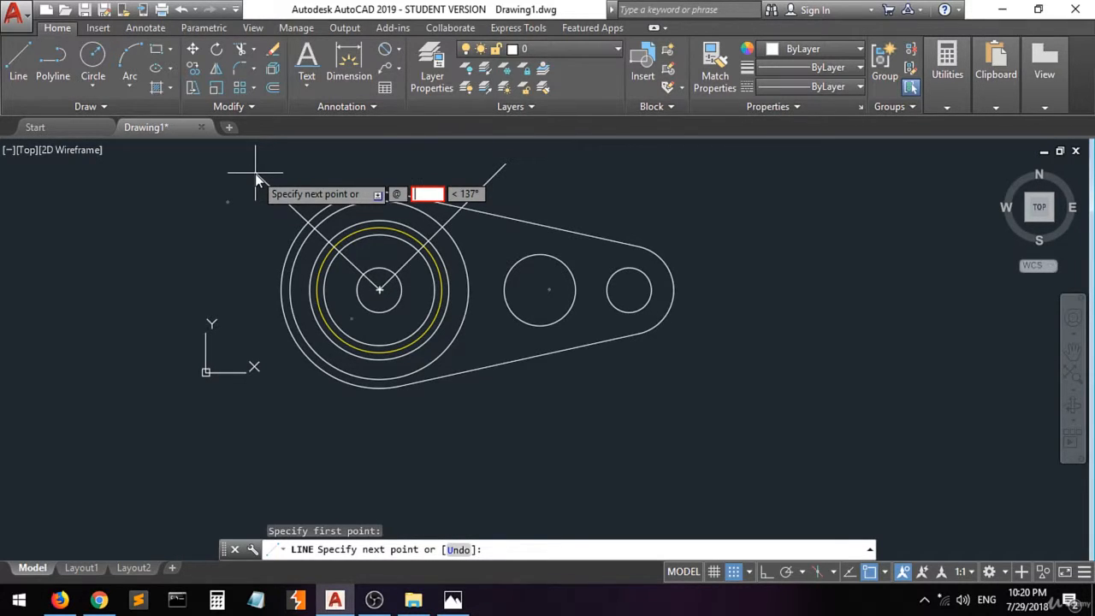
# Switch to Calculator, compute 45 + 90 and return to the drawing.
pyautogui.click(218, 599)
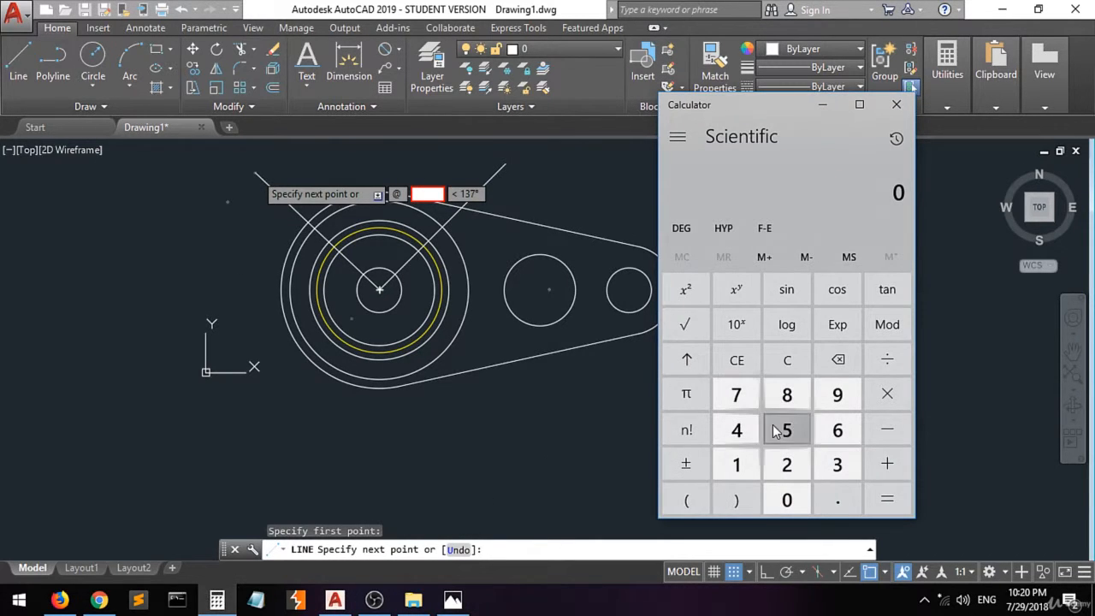
pyautogui.click(736, 429)
pyautogui.click(786, 429)
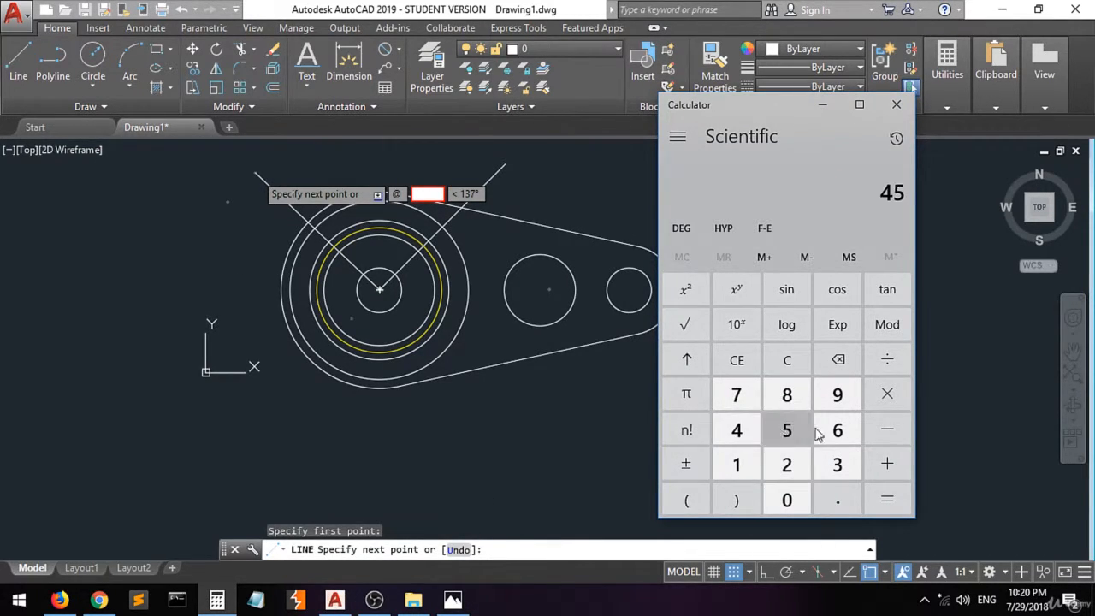
pyautogui.click(887, 463)
pyautogui.click(839, 408)
pyautogui.click(785, 500)
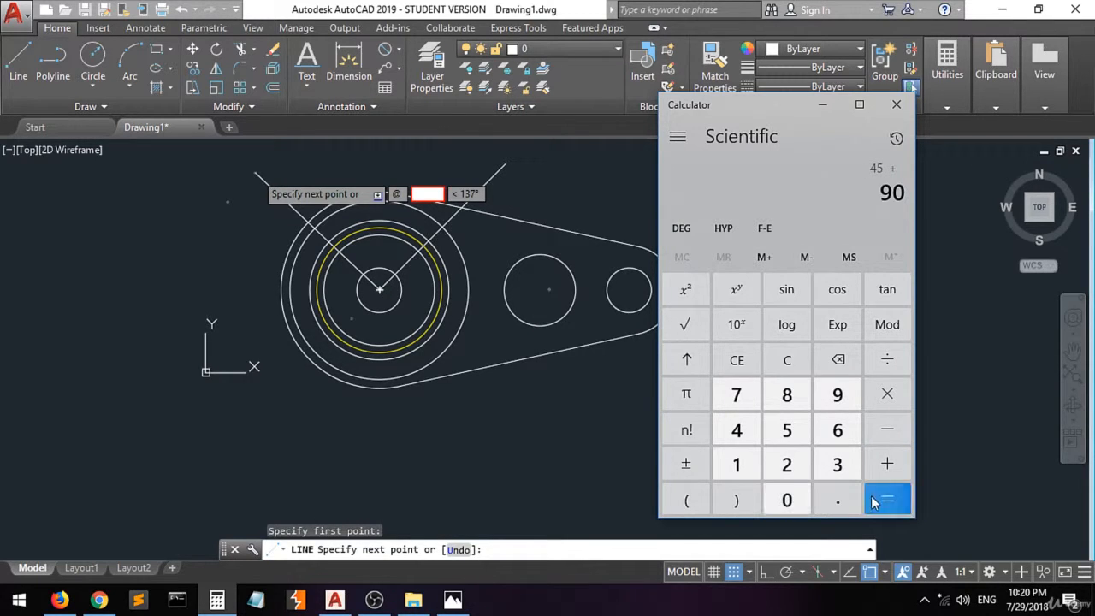
pyautogui.click(889, 500)
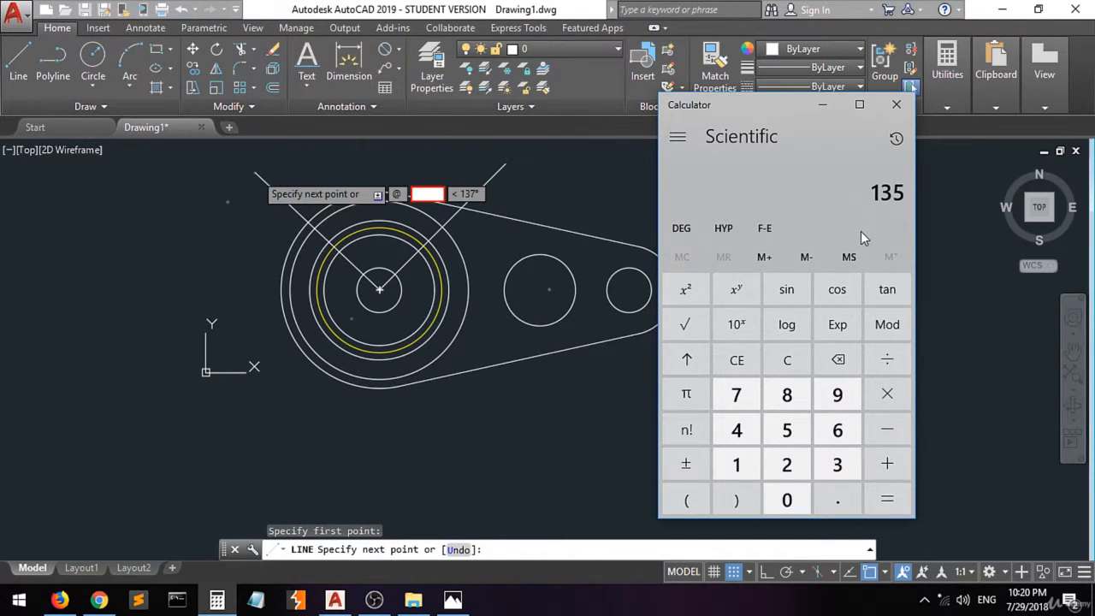
pyautogui.click(820, 106)
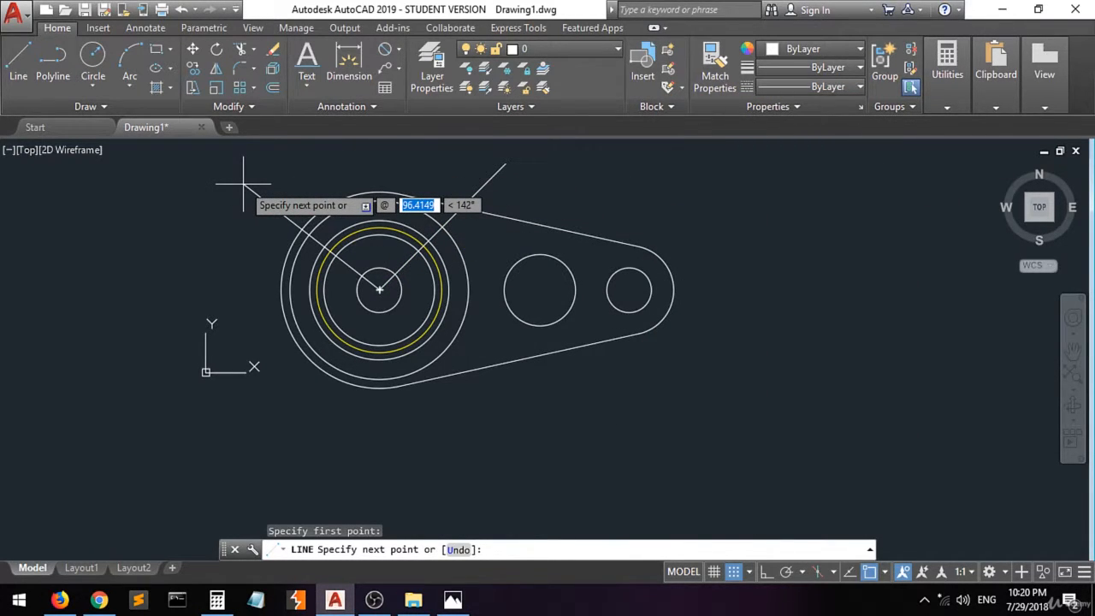
# Draw the second line from the centre with length 135 at 135°, adding a short freehand segment at its outer end.
pyautogui.write('135')
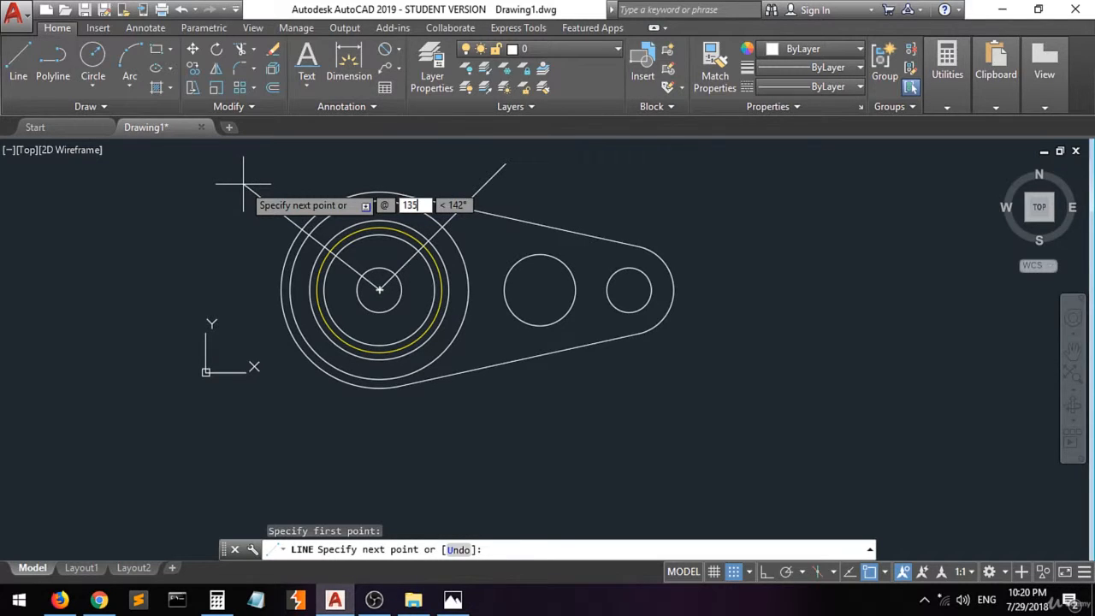
pyautogui.press('Tab')
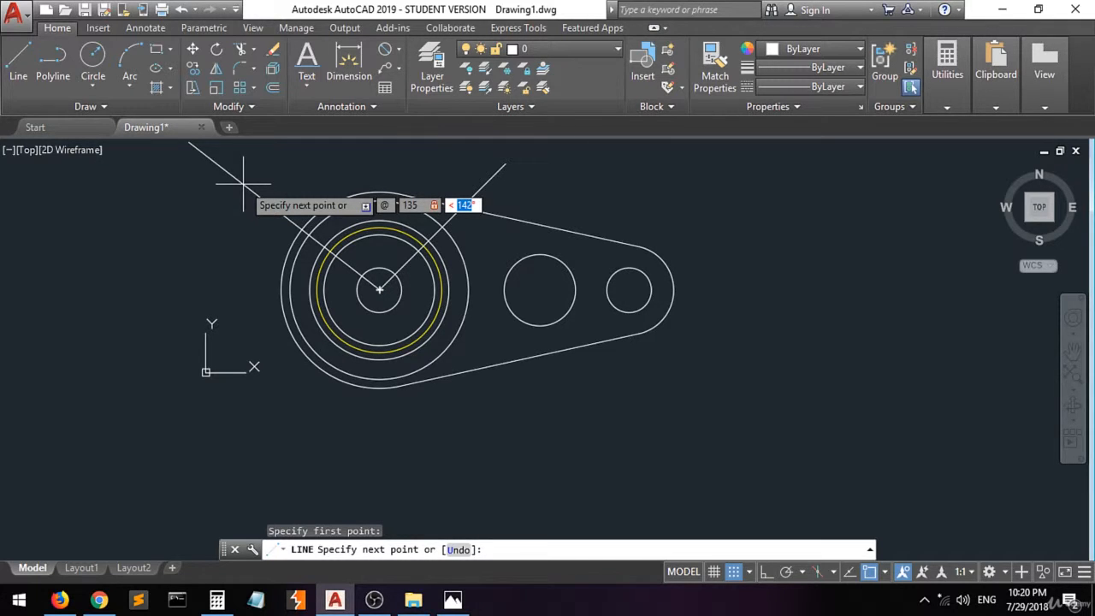
pyautogui.write('1')
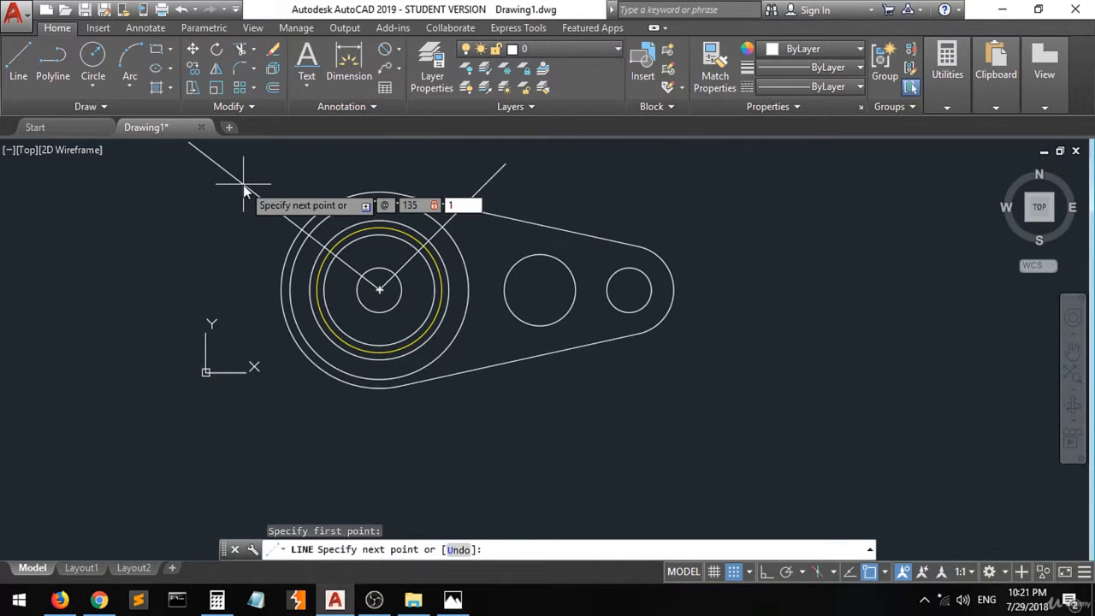
pyautogui.write('35')
pyautogui.press('Return')
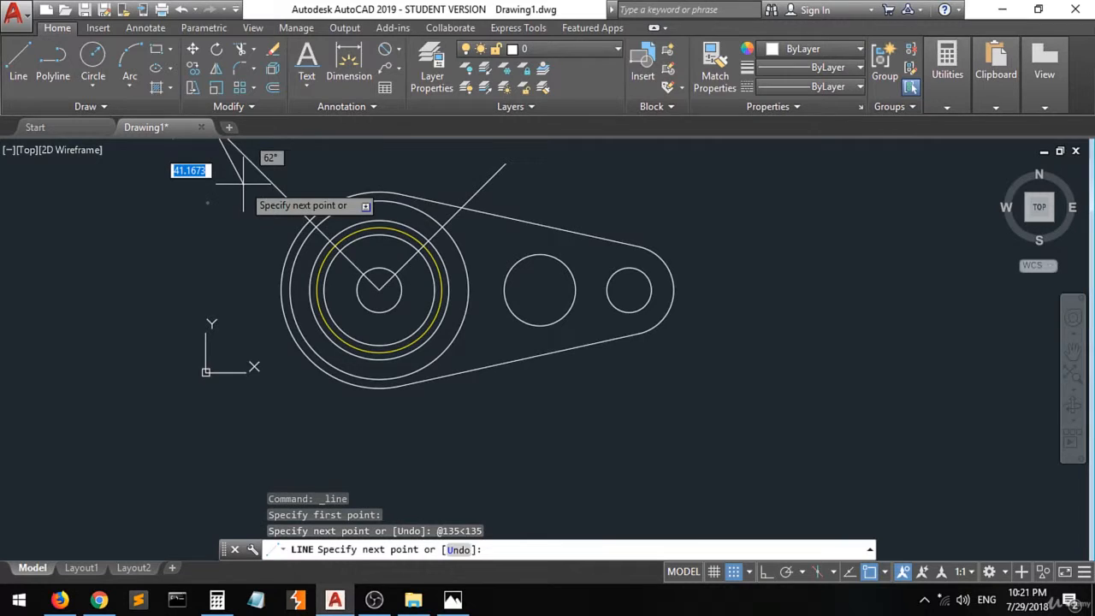
pyautogui.scroll(-5, 210, 220)
pyautogui.click(180, 200)
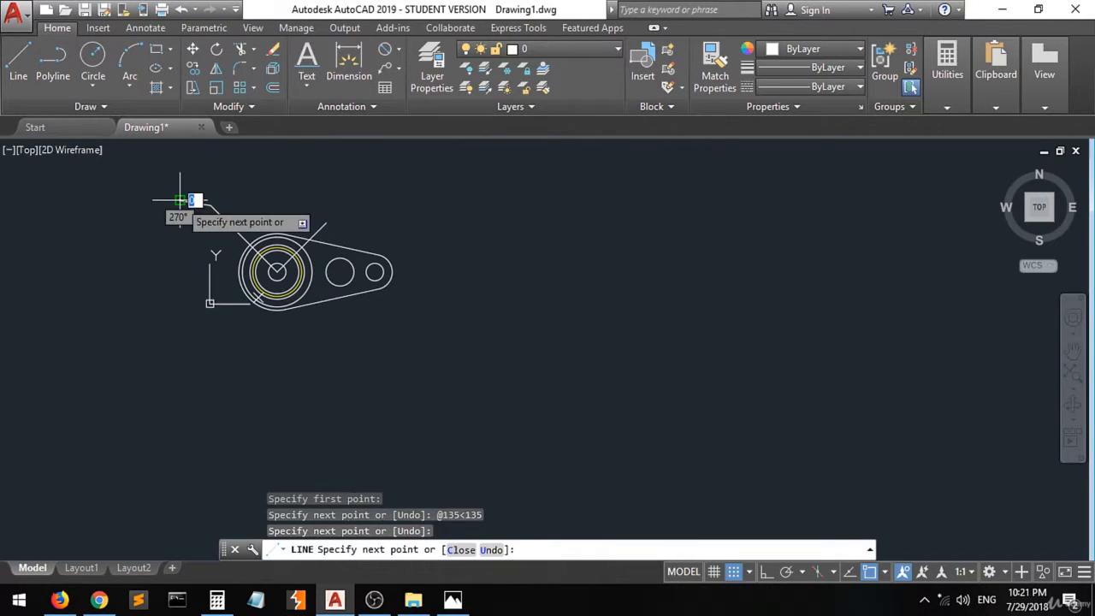
pyautogui.press('Return')
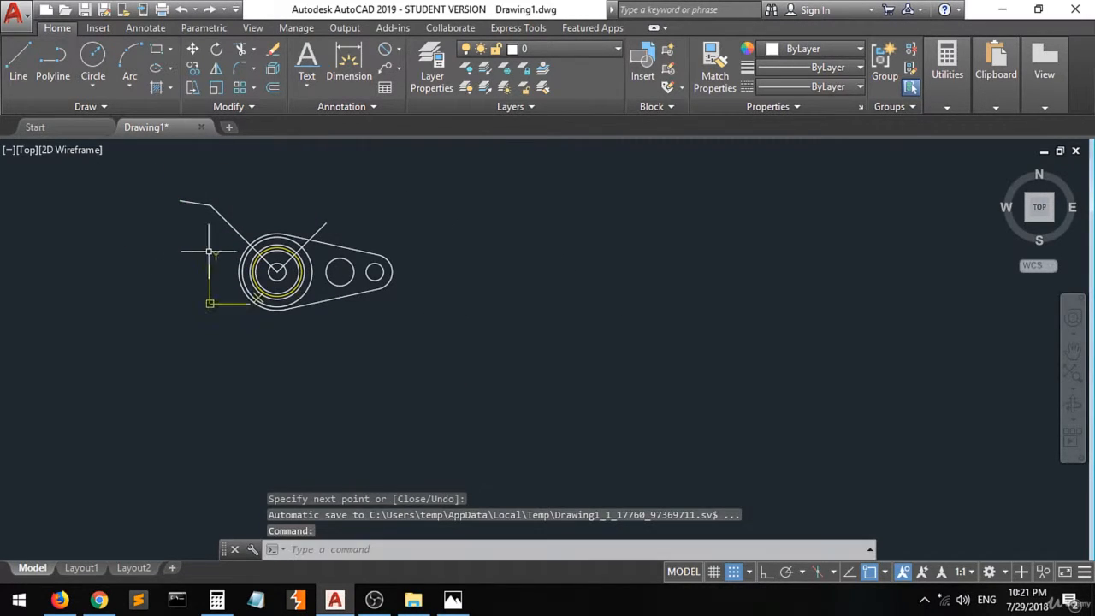
# Place an angular dimension between the two slanted lines, just above the large outer circle.
pyautogui.scroll(2, 224, 257)
pyautogui.scroll(2, 317, 262)
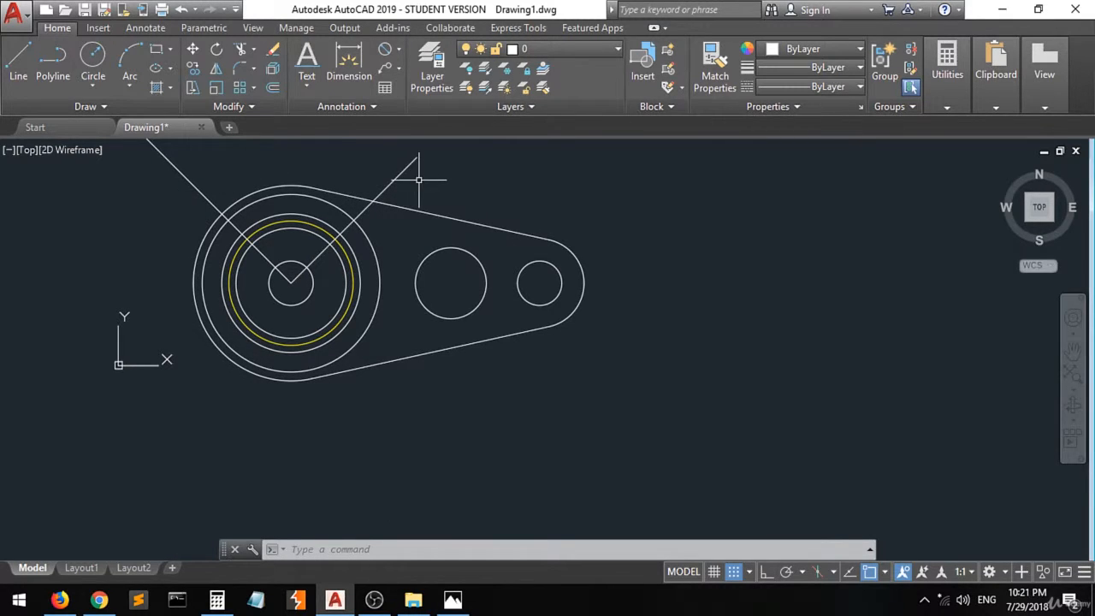
pyautogui.click(398, 51)
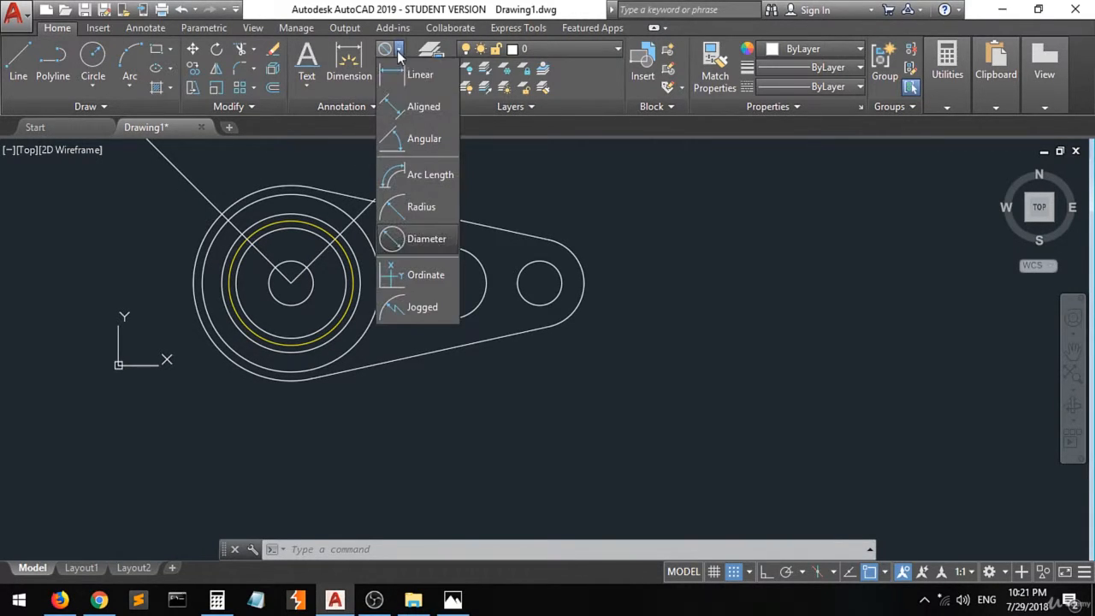
pyautogui.click(416, 139)
pyautogui.click(411, 171)
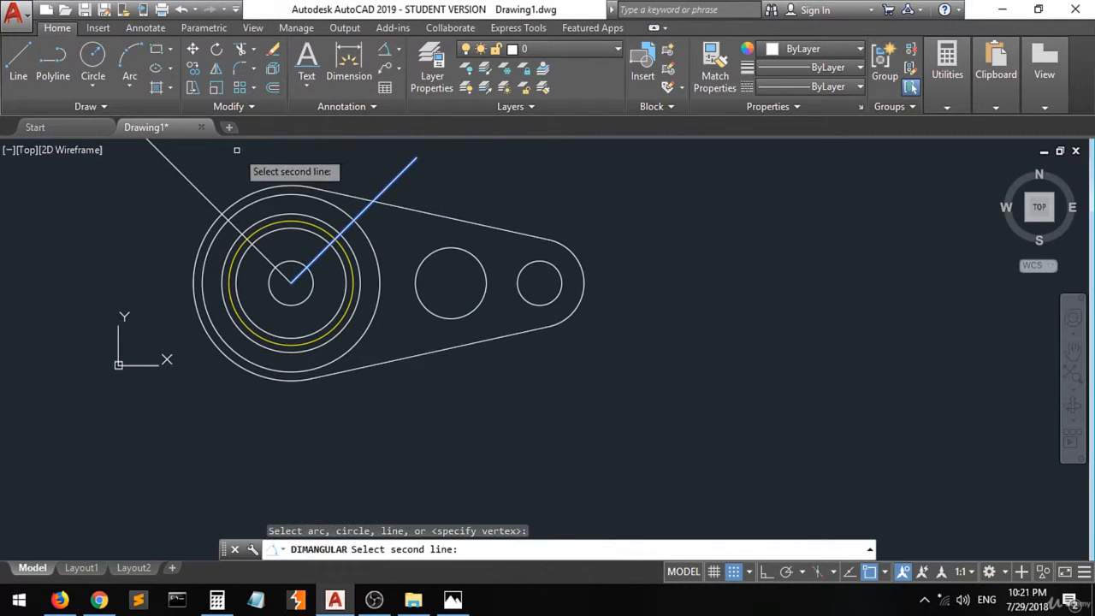
pyautogui.click(189, 177)
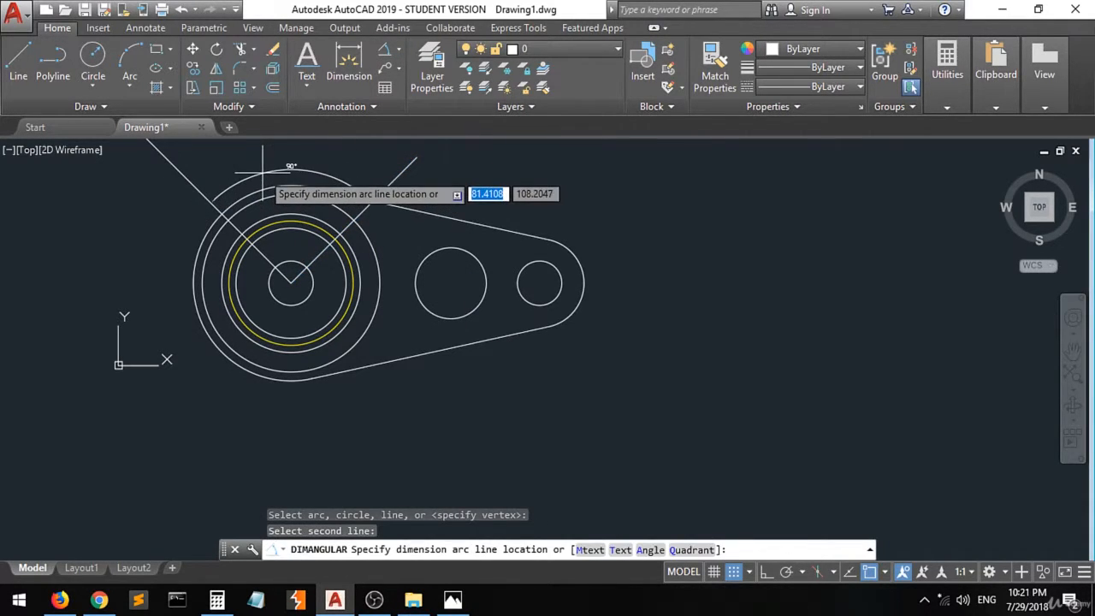
pyautogui.click(289, 171)
# Erase the angular dimension between the two slanted lines.
pyautogui.scroll(4, 291, 171)
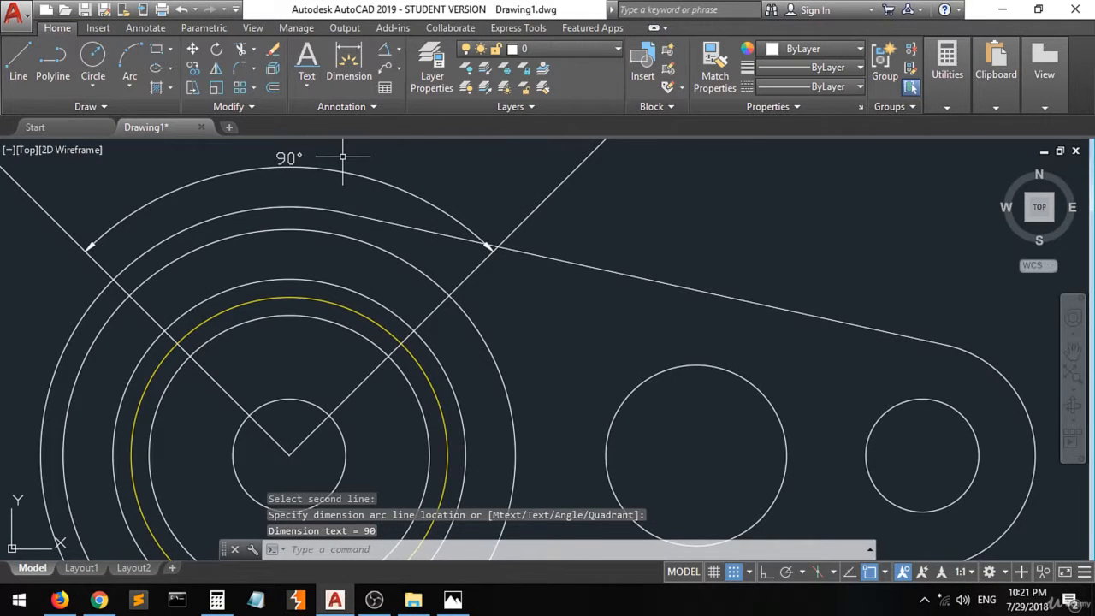
pyautogui.click(376, 164)
pyautogui.click(271, 181)
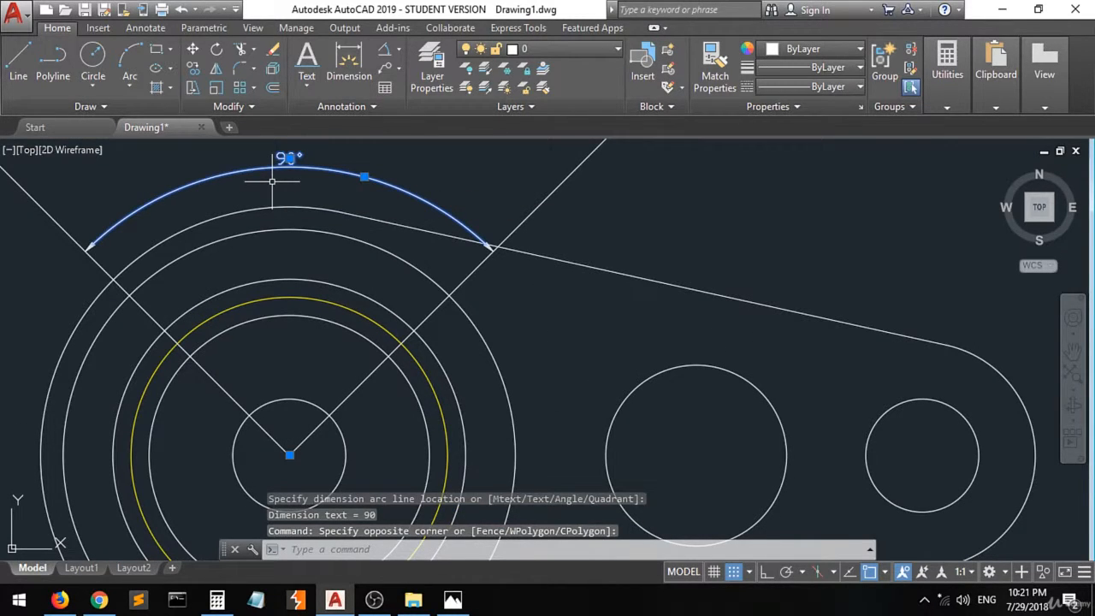
pyautogui.press('Delete')
pyautogui.scroll(-4, 271, 179)
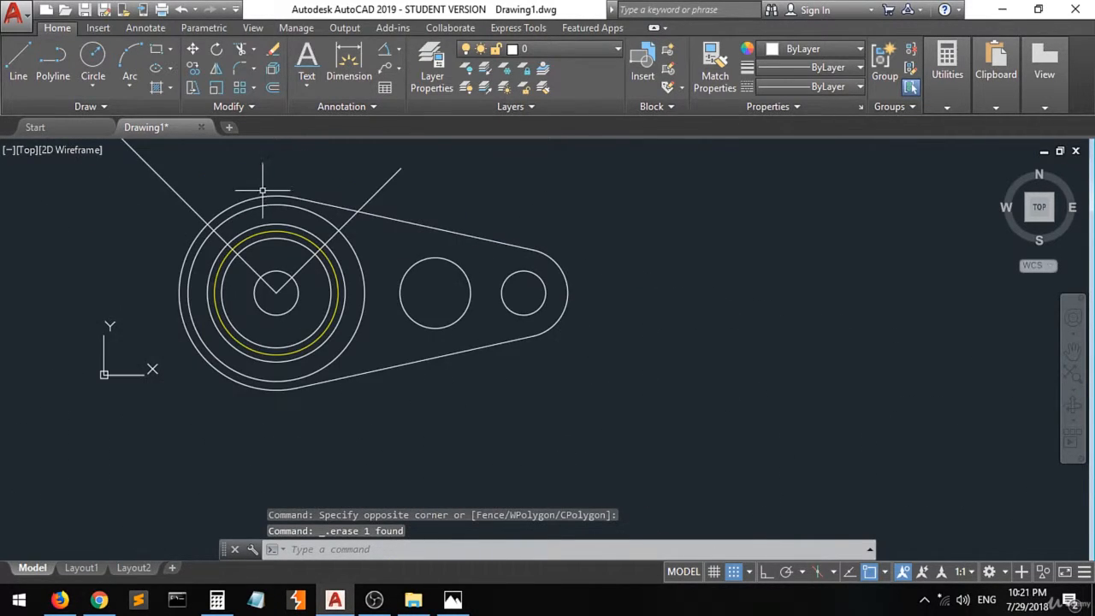
pyautogui.scroll(2, 284, 282)
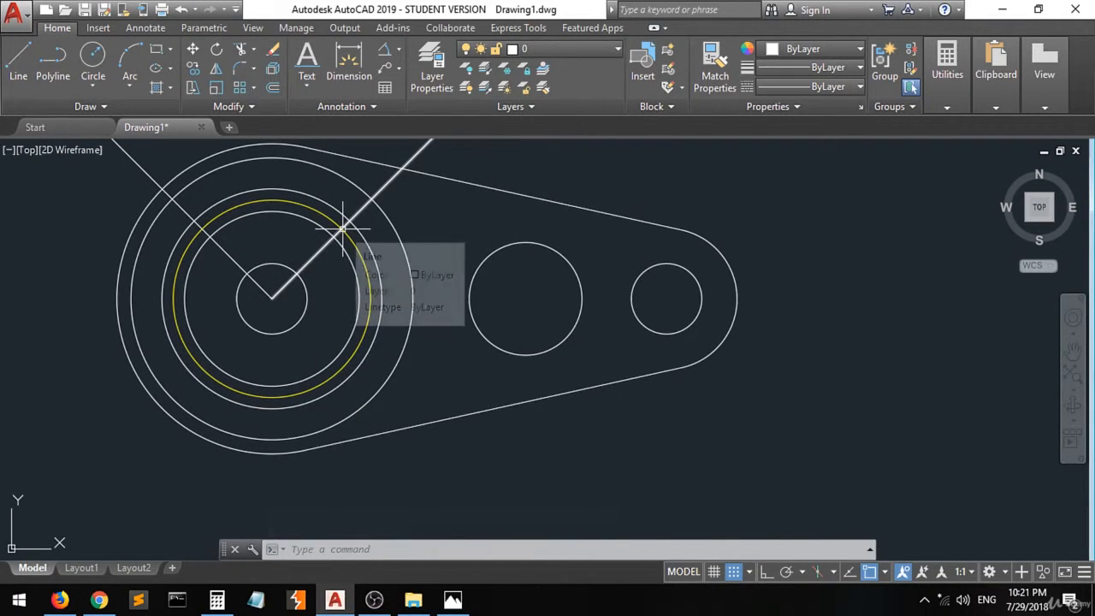
# Check the slot end diameter in the reference image and draw a 16-diameter circle where the 45° line crosses the yellow circle.
pyautogui.scroll(2, 342, 229)
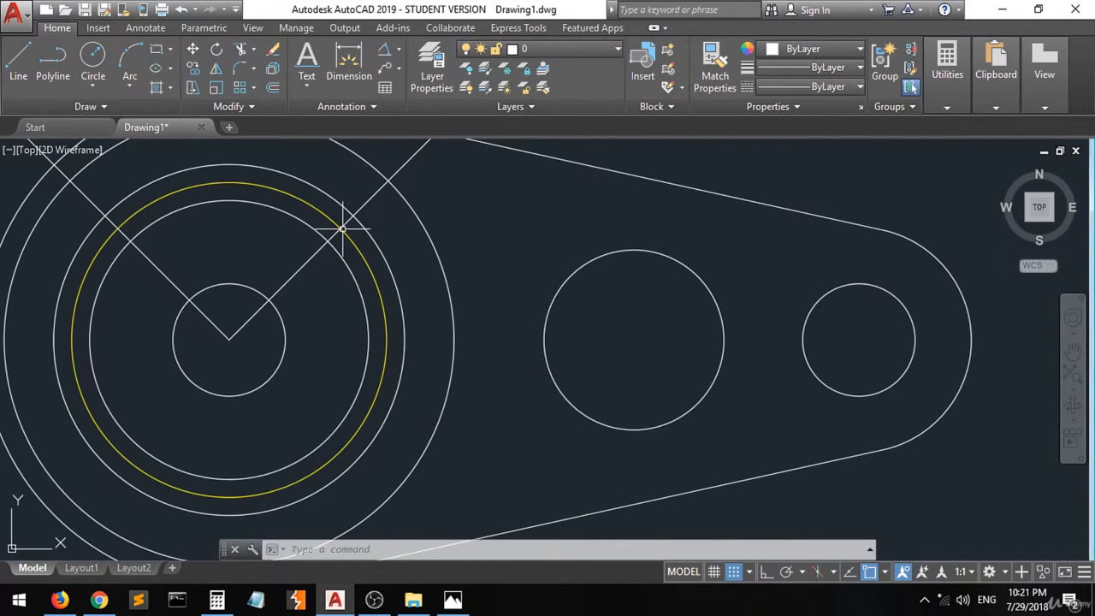
pyautogui.click(93, 66)
pyautogui.click(452, 599)
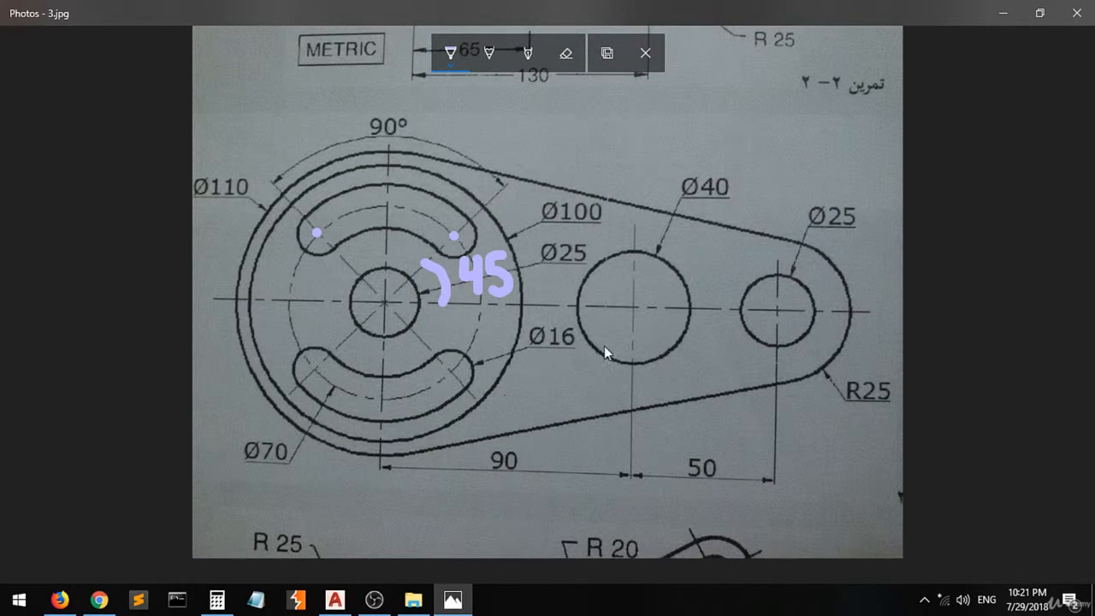
pyautogui.click(334, 600)
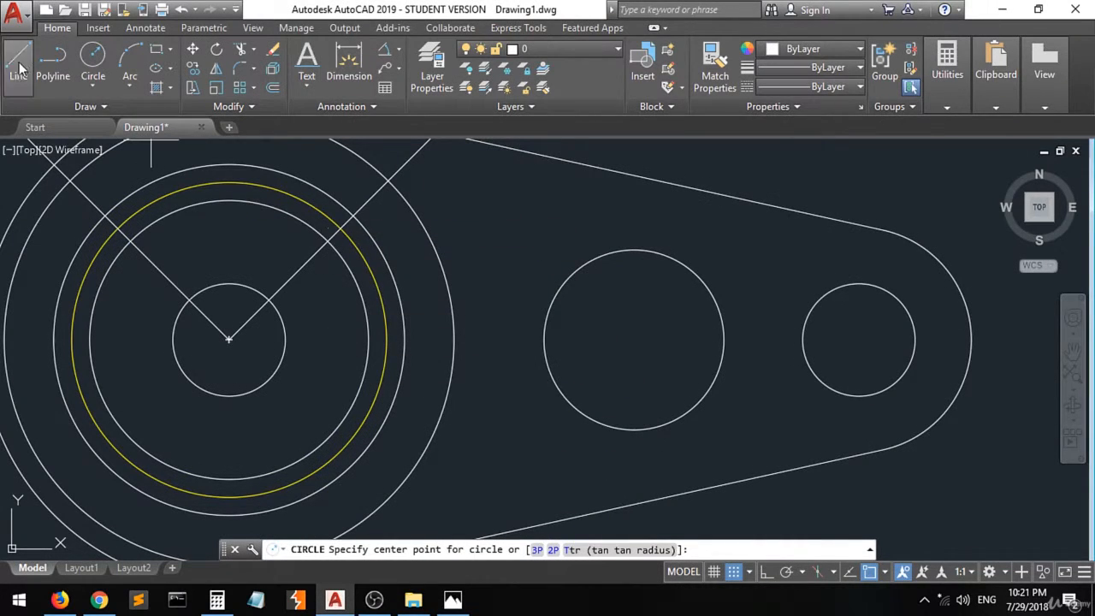
pyautogui.click(93, 61)
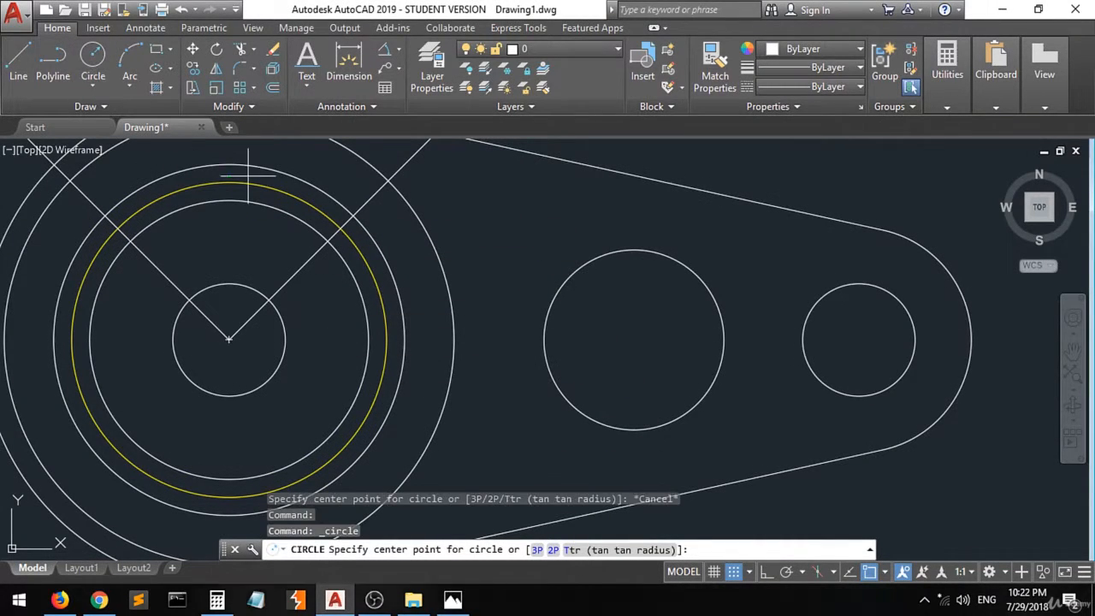
pyautogui.click(340, 228)
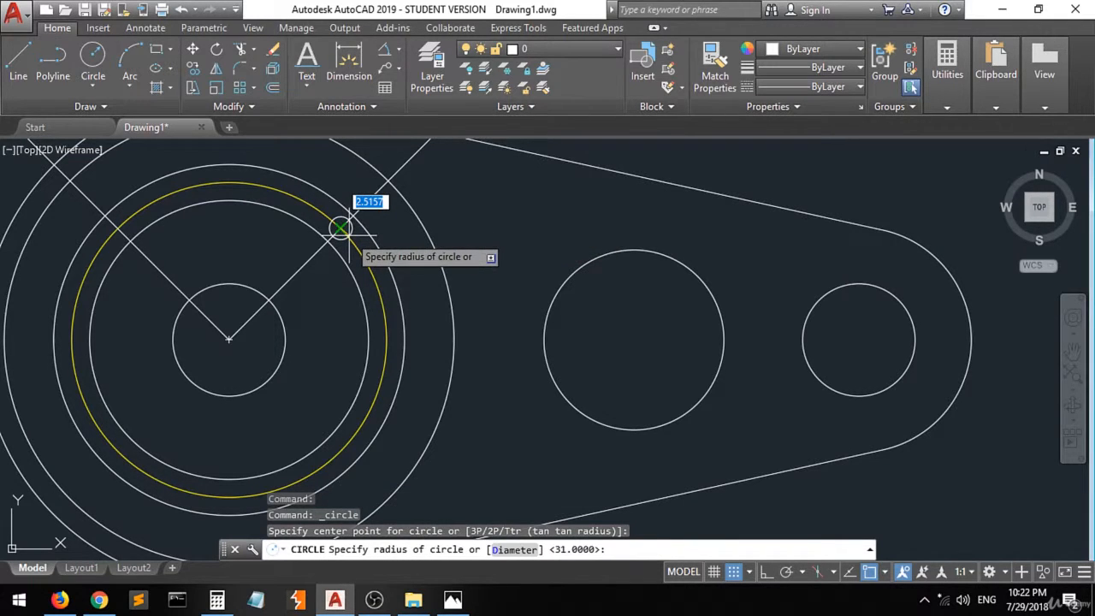
pyautogui.write('d')
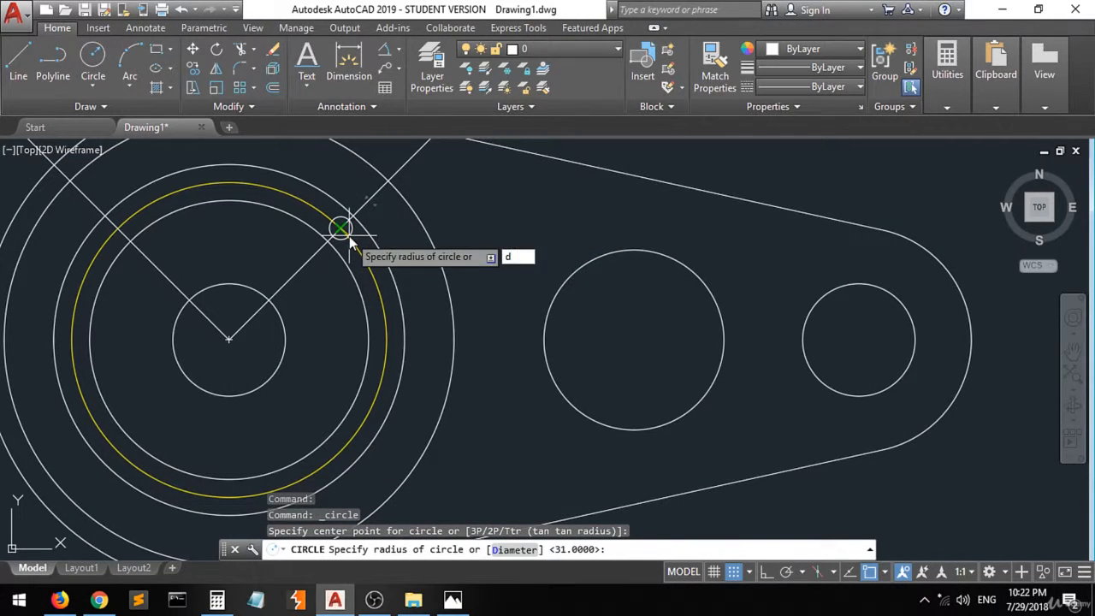
pyautogui.press('Return')
pyautogui.write('16')
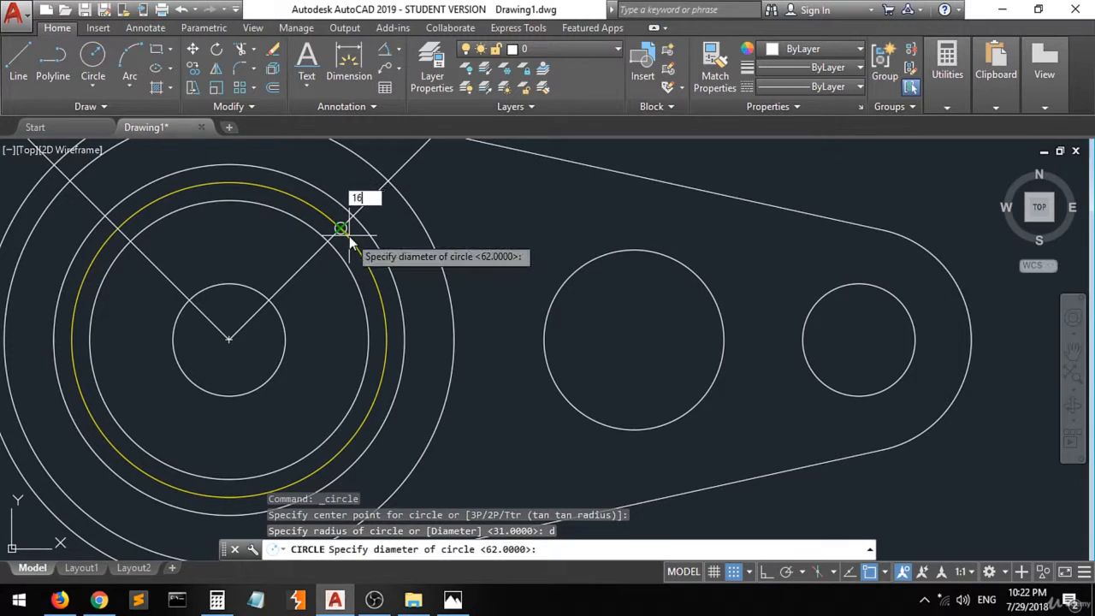
pyautogui.press('Return')
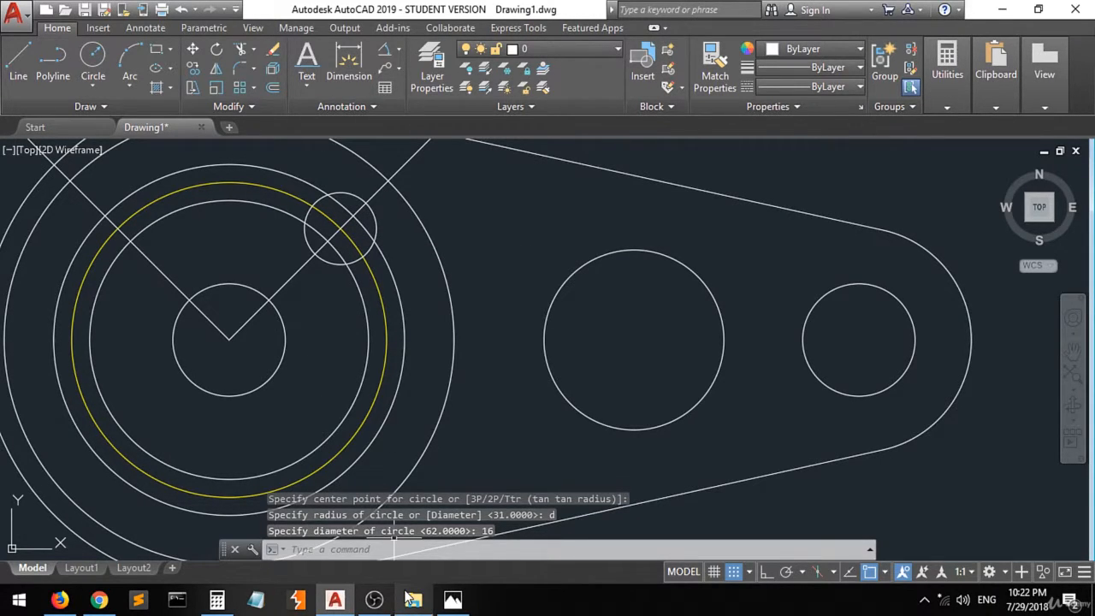
# Check the rounded slot ends and their diameter in the reference image, and return to the drawing.
pyautogui.moveTo(413, 600)
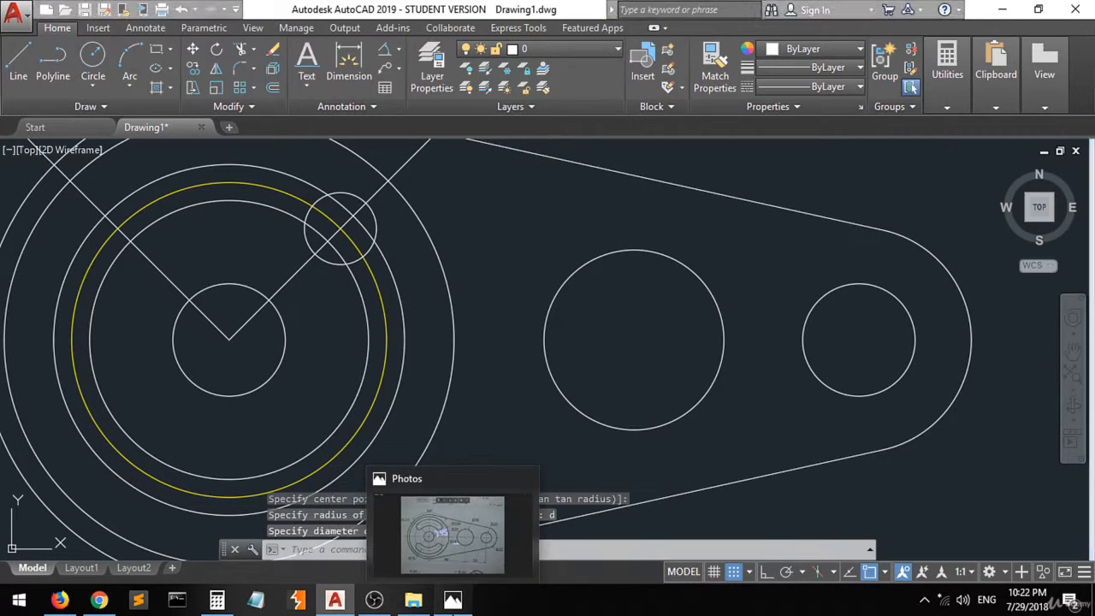
pyautogui.click(453, 547)
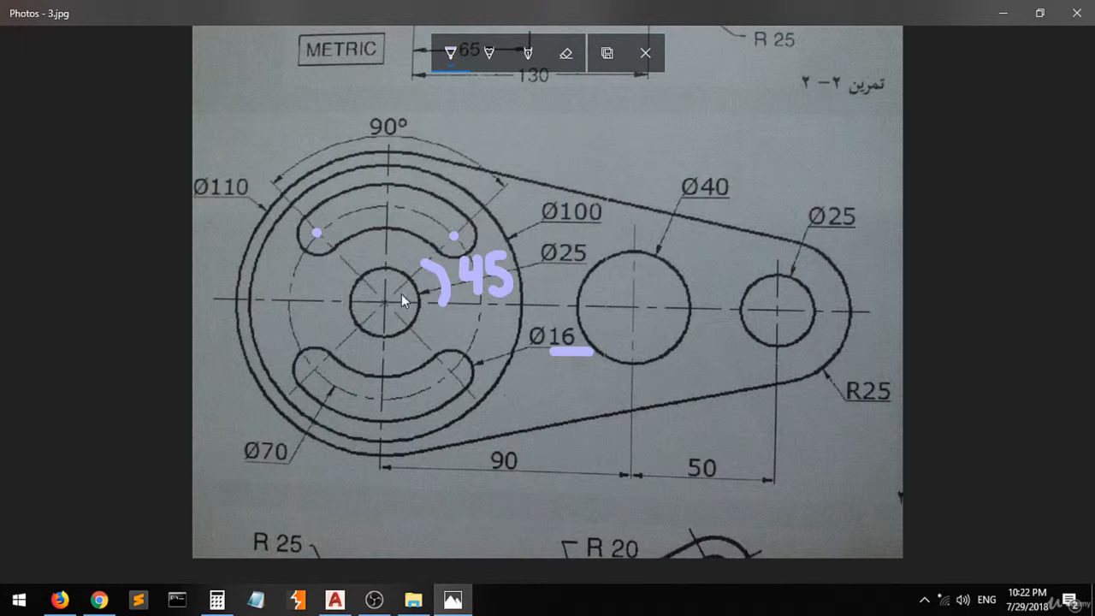
pyautogui.click(452, 599)
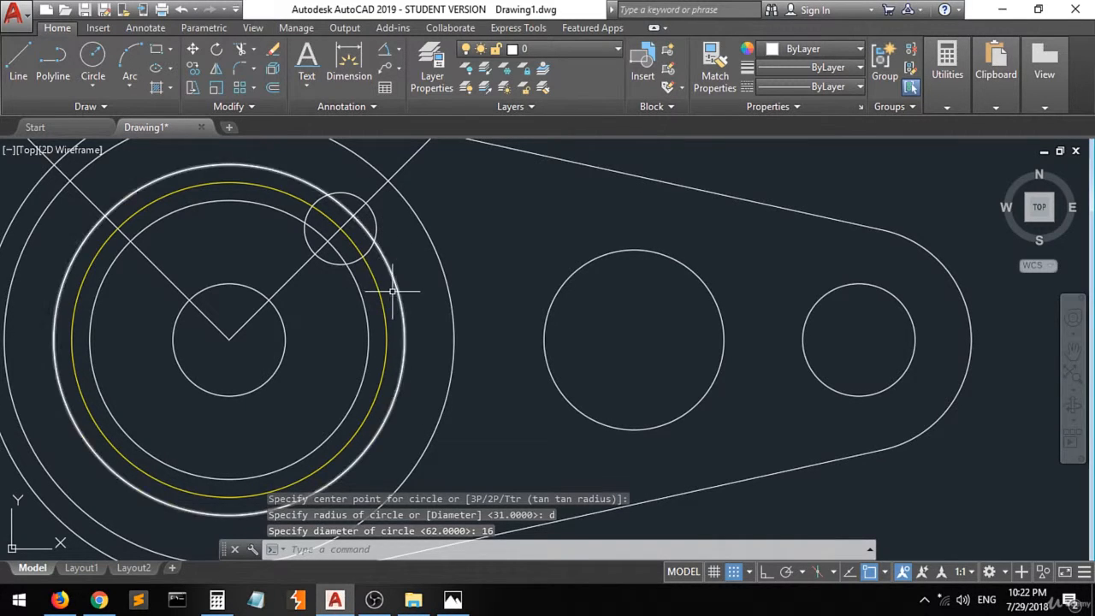
# Measure the gap between the two white circles flanking the yellow circle with a linear dimension, without placing it.
pyautogui.click(397, 48)
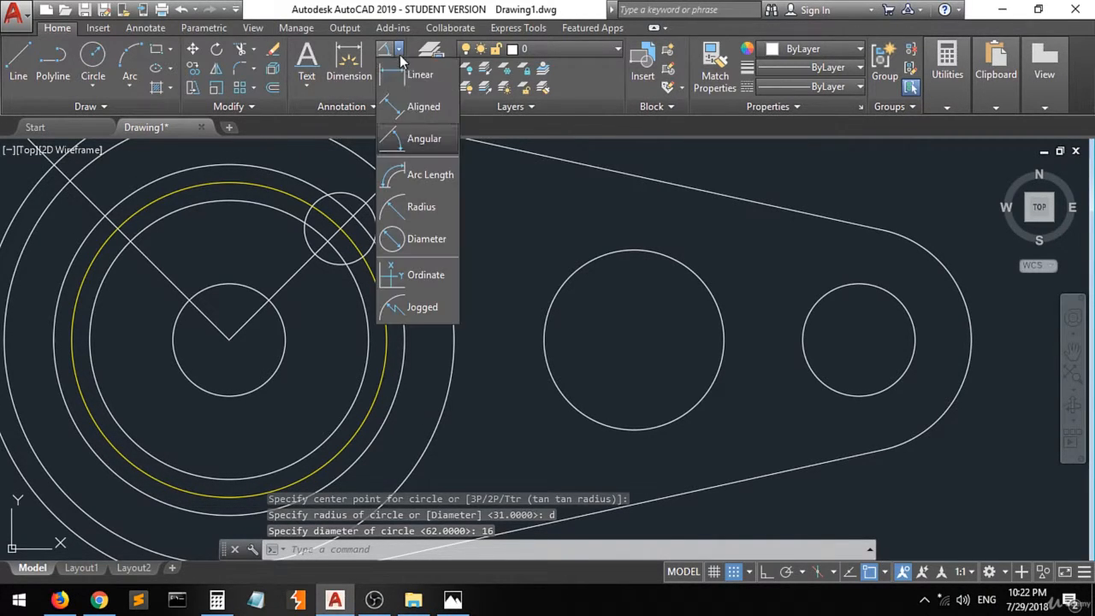
pyautogui.click(409, 76)
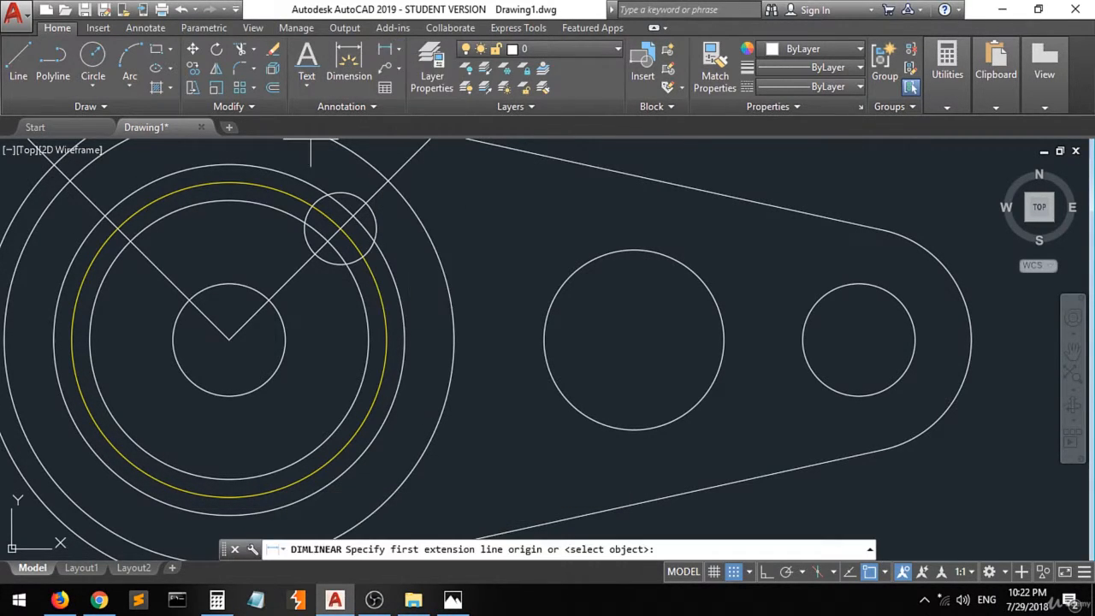
pyautogui.click(385, 340)
pyautogui.click(387, 340)
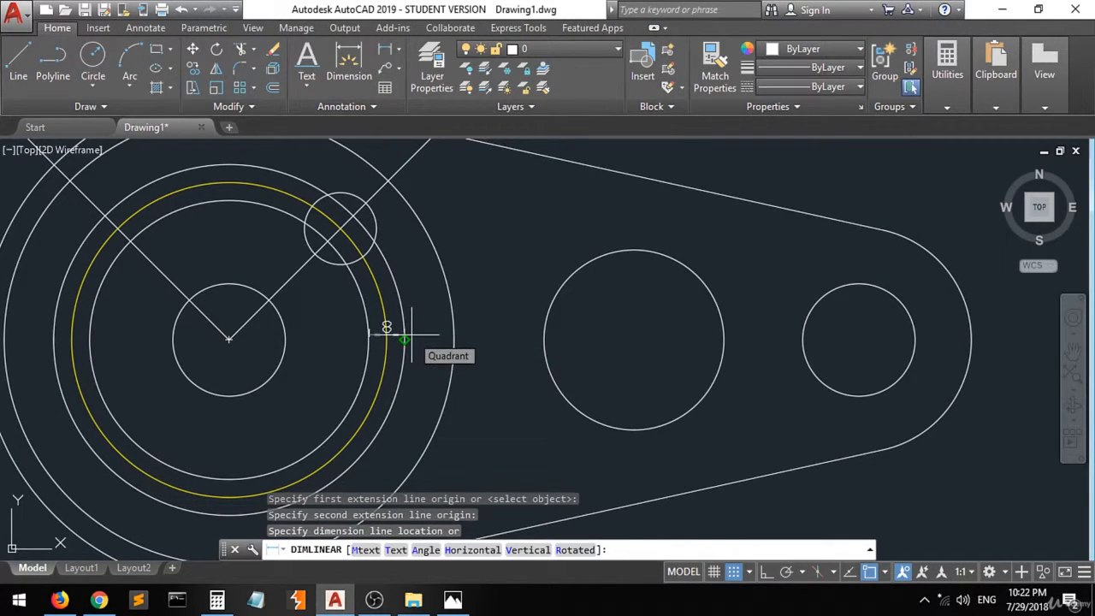
pyautogui.press('Escape')
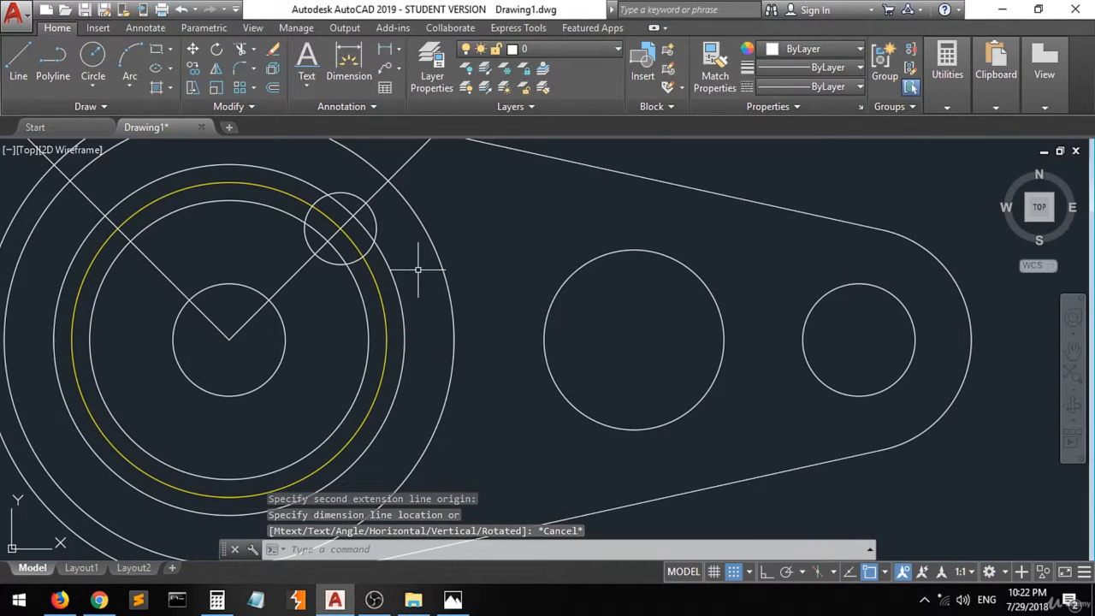
# Erase the two white circles just inside and just outside the yellow circle.
pyautogui.click(392, 300)
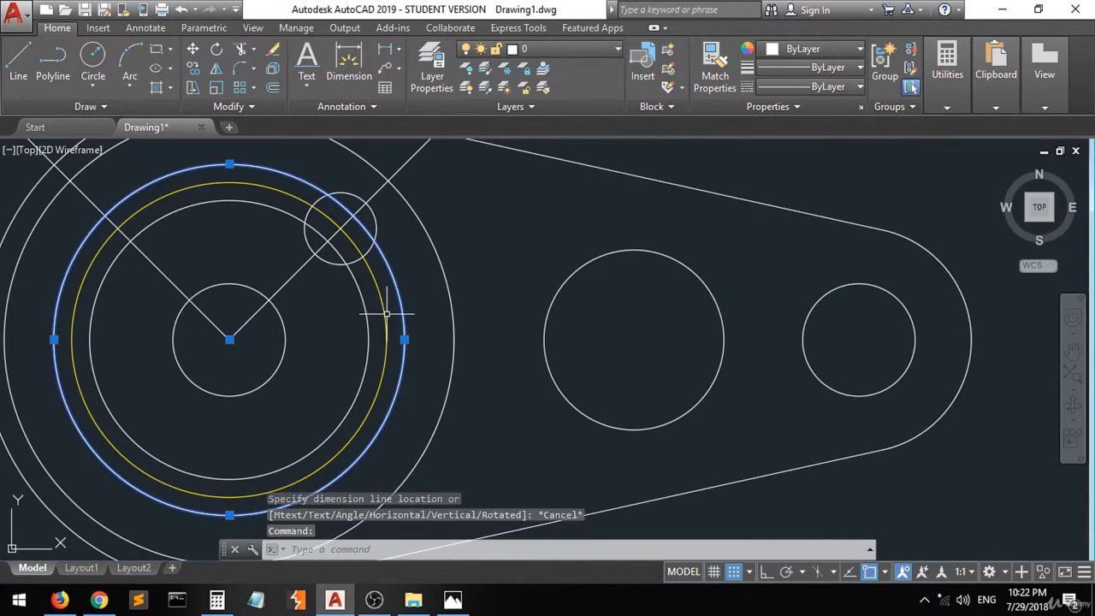
pyautogui.click(367, 317)
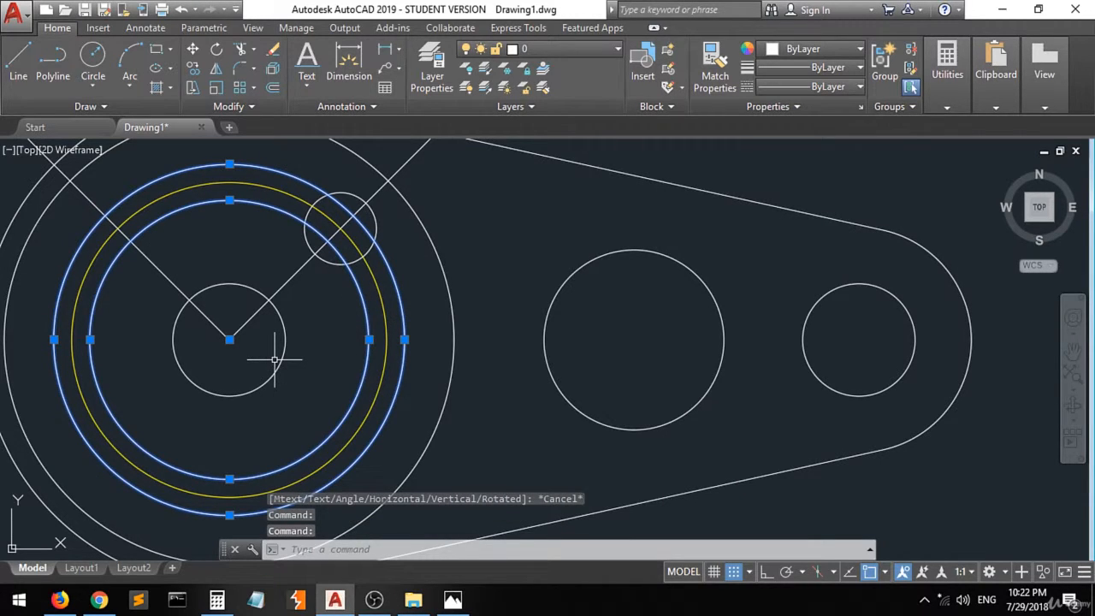
pyautogui.press('Delete')
# Erase the short freehand segment at the outer end of the 135° line.
pyautogui.scroll(-3, 274, 360)
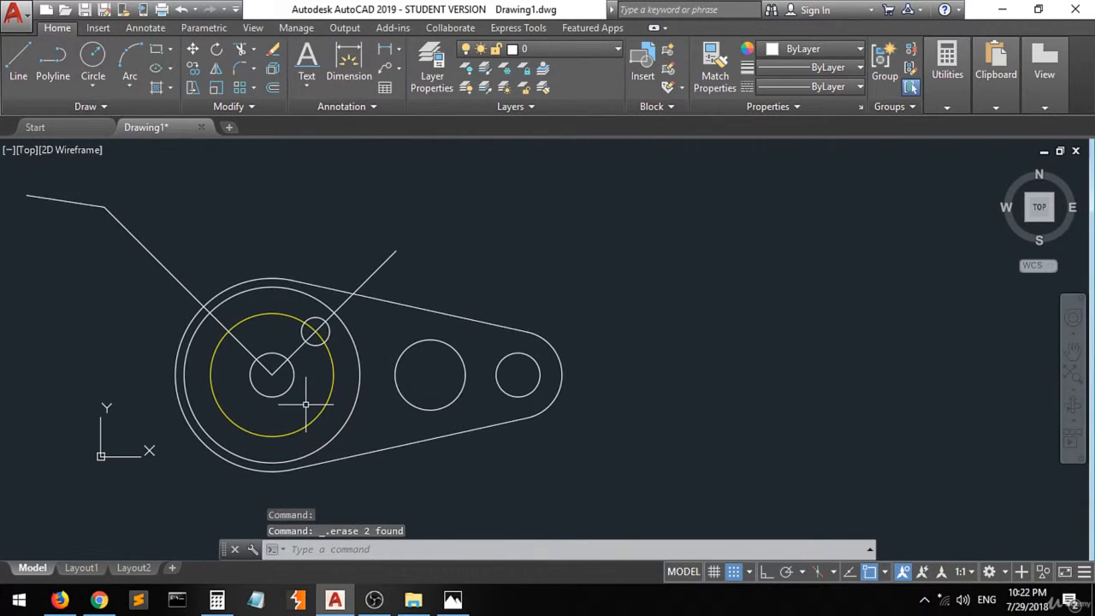
pyautogui.click(83, 180)
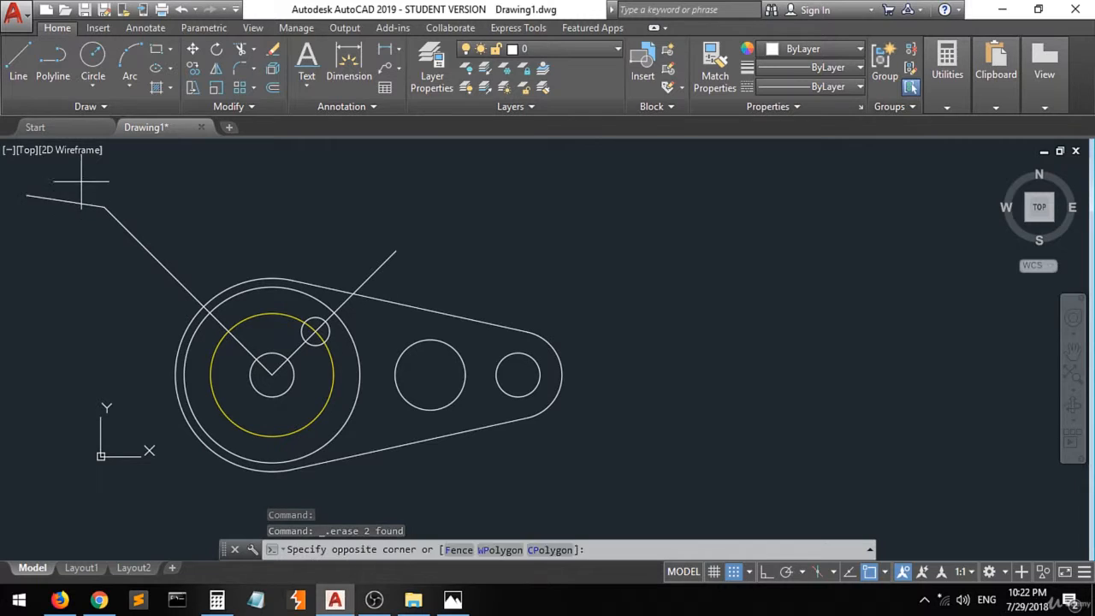
pyautogui.click(46, 220)
pyautogui.press('Delete')
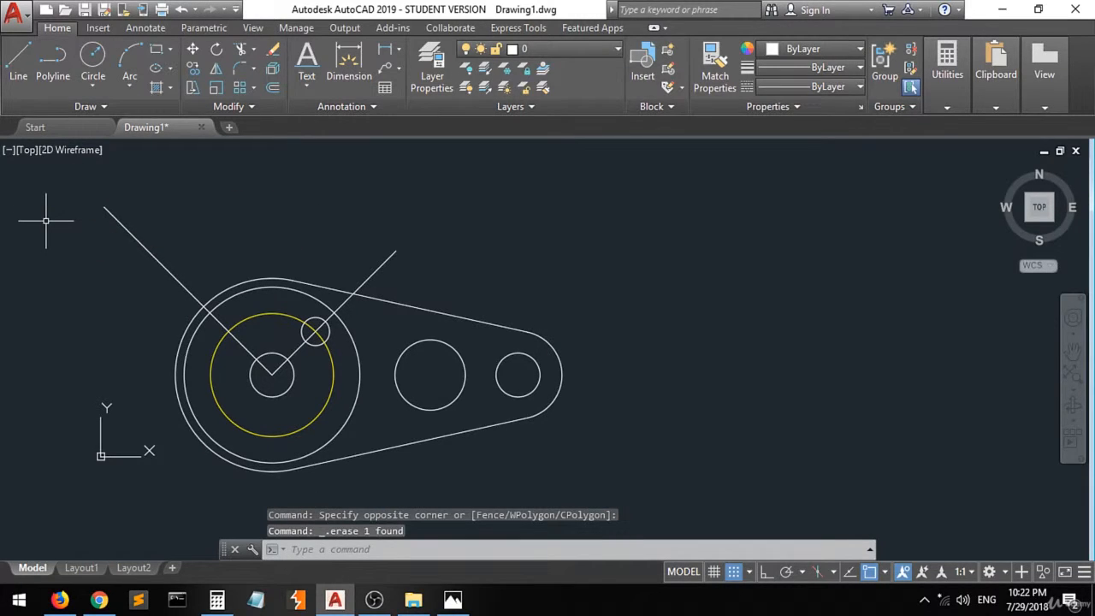
# Draw a 16-diameter circle centred where the 135° line crosses the yellow circle.
pyautogui.scroll(2, 284, 351)
pyautogui.click(93, 60)
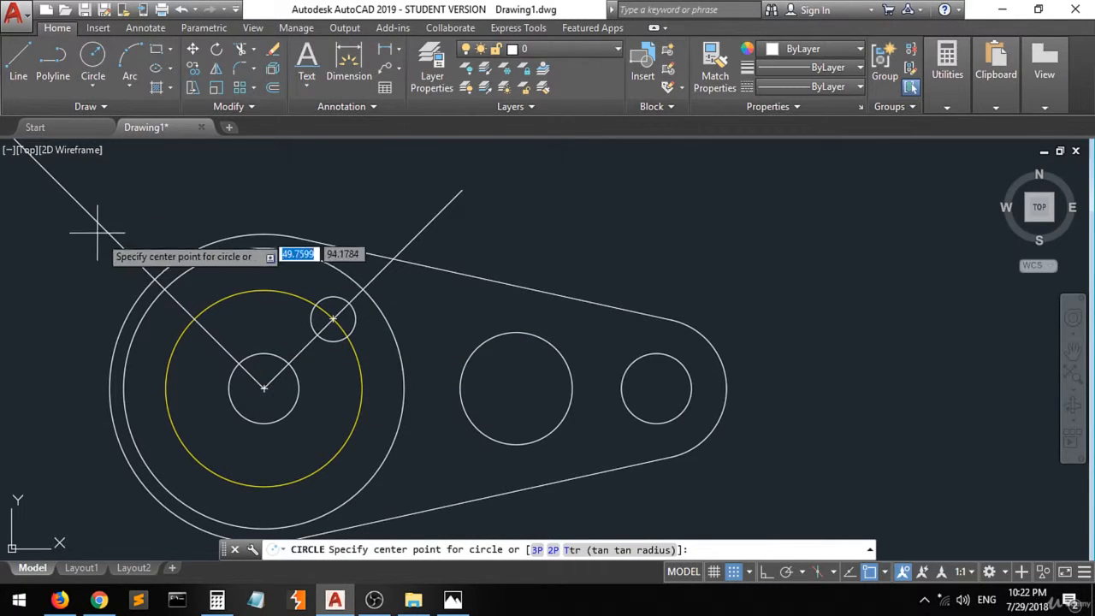
pyautogui.click(195, 318)
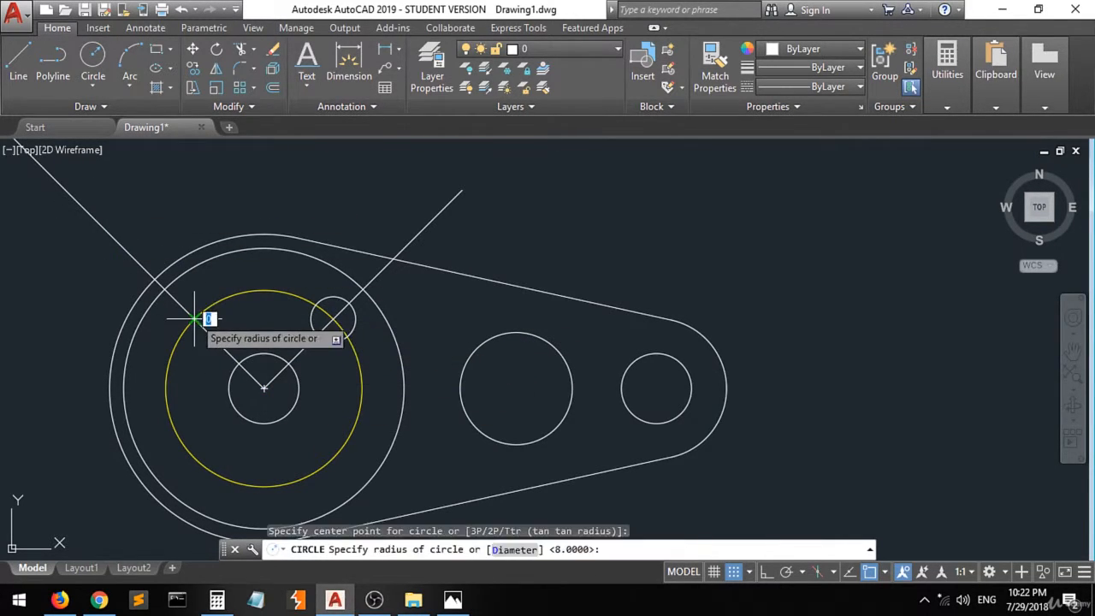
pyautogui.write('d')
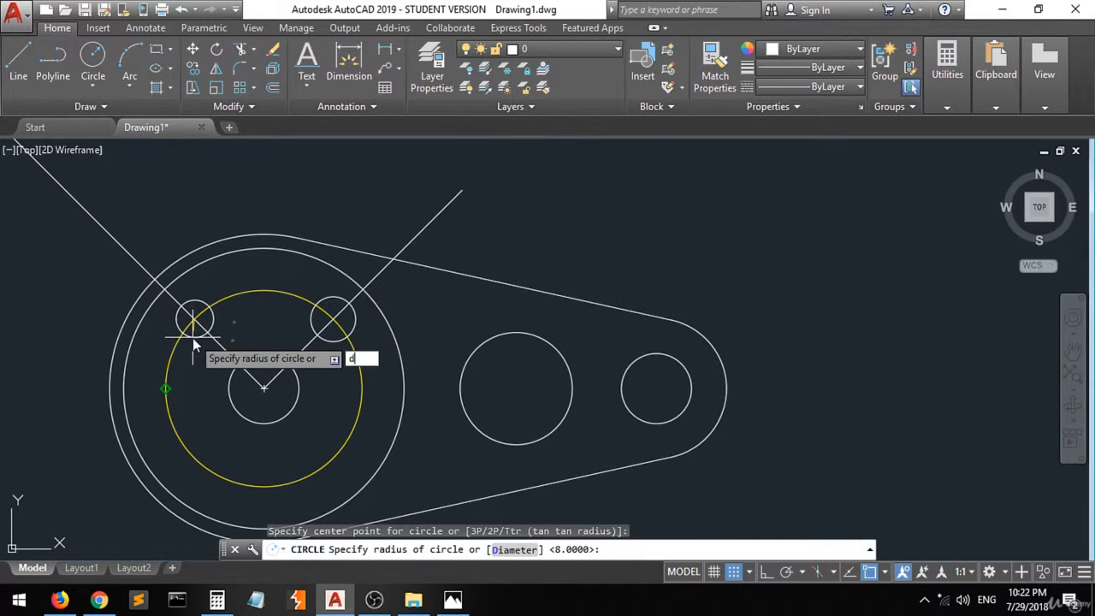
pyautogui.press('Return')
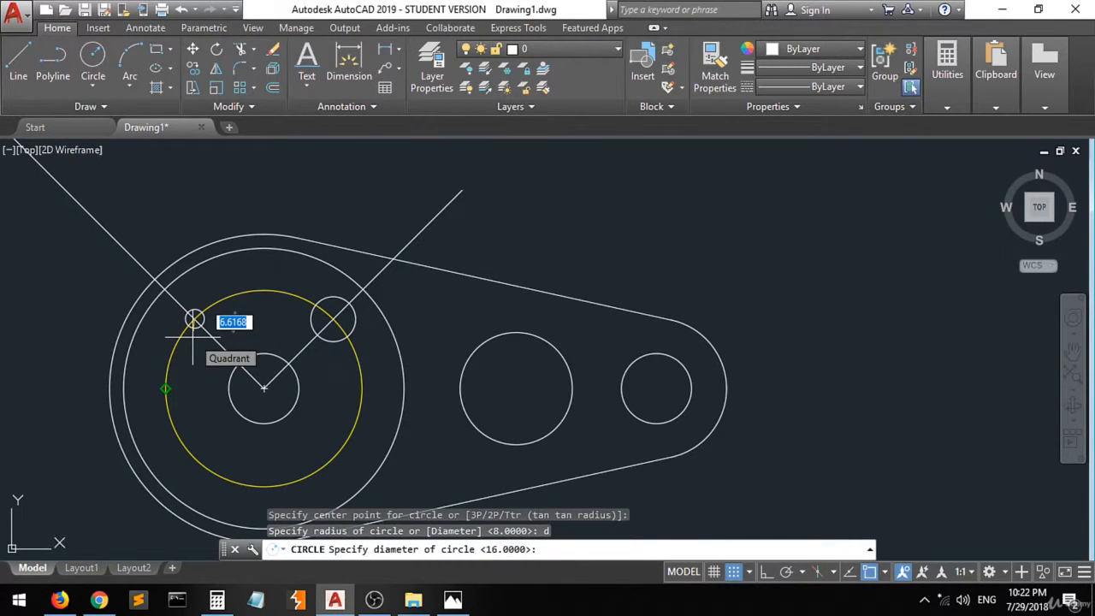
pyautogui.write('16')
pyautogui.press('Return')
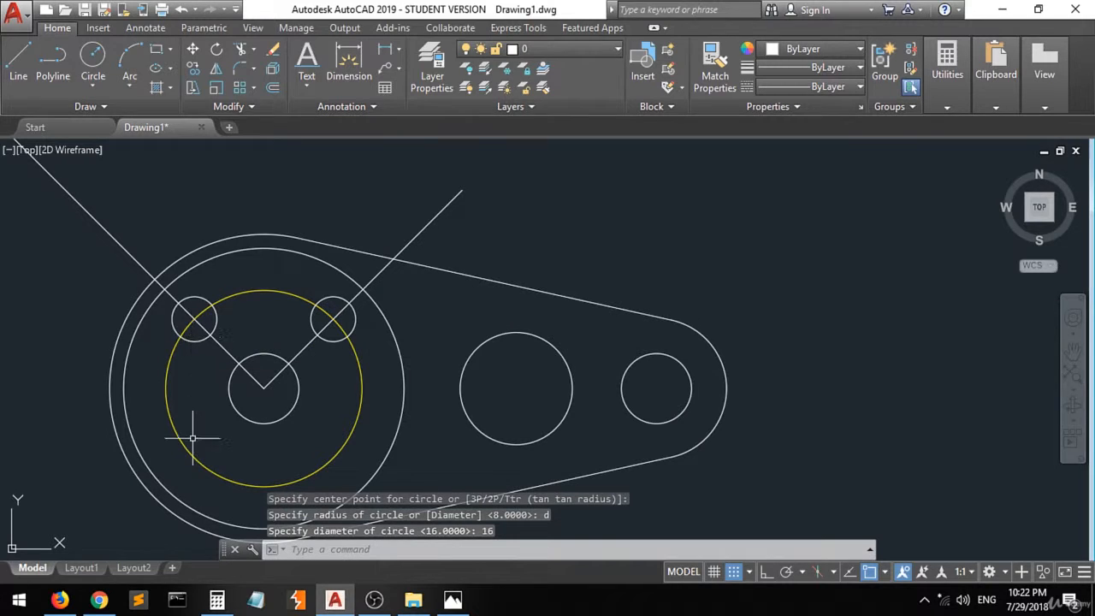
# Erase the 45° and 135° construction lines.
pyautogui.click(383, 266)
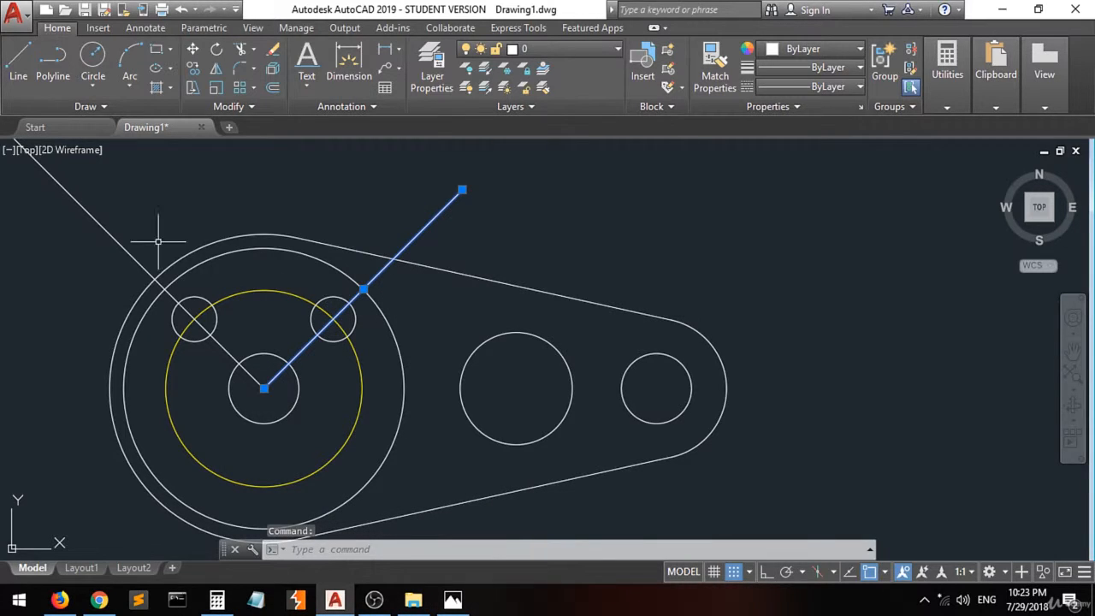
pyautogui.click(98, 220)
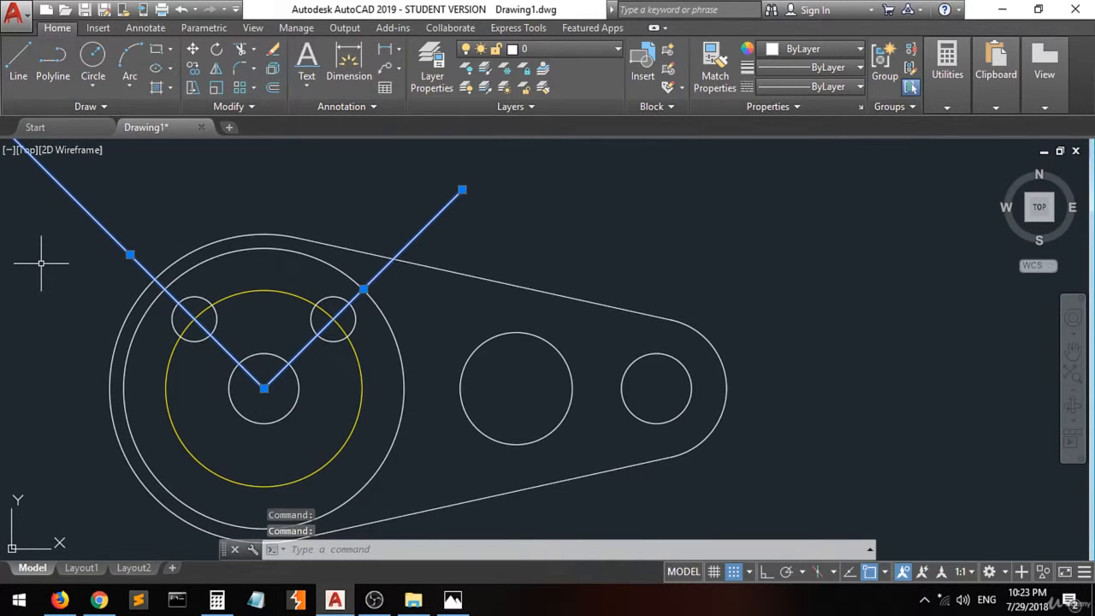
pyautogui.press('Delete')
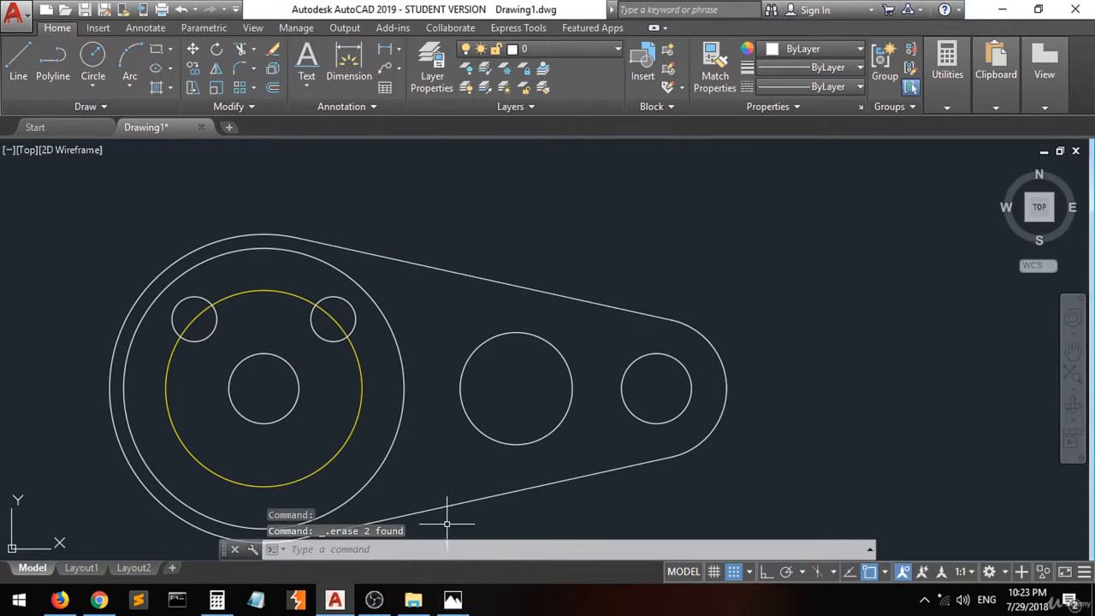
# Check the upper curved slot in the reference image and swap the quadrant object snap for tangent while starting an arc.
pyautogui.click(452, 599)
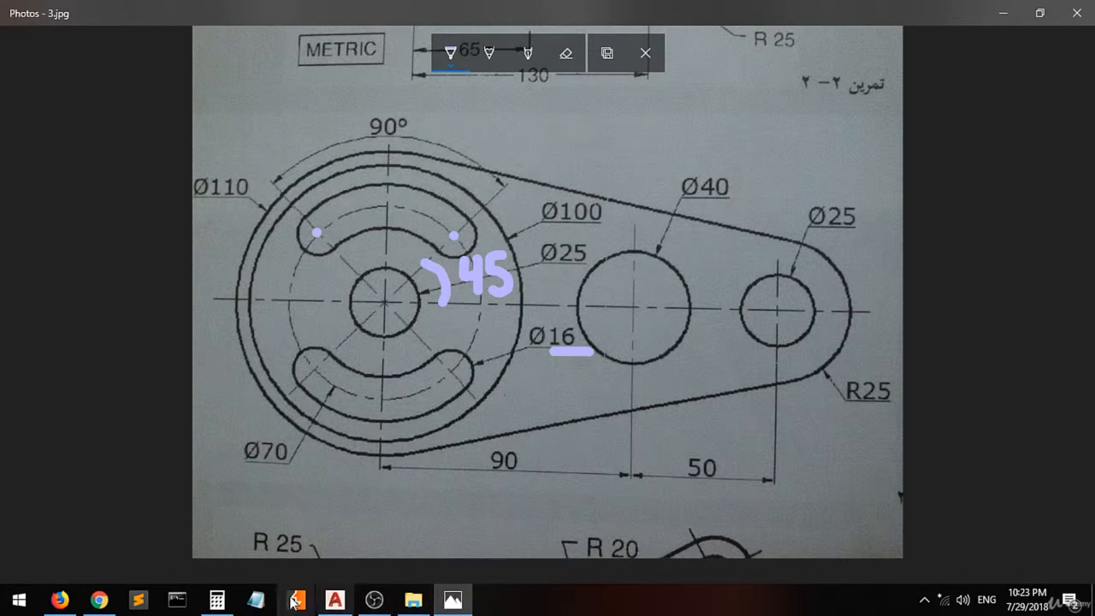
pyautogui.click(336, 600)
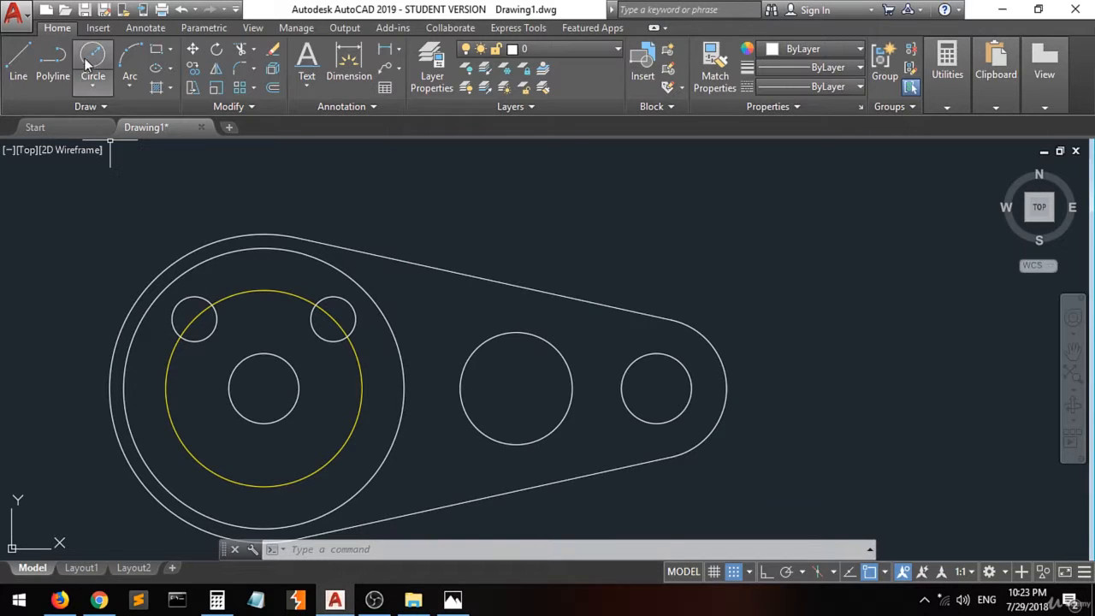
pyautogui.click(129, 91)
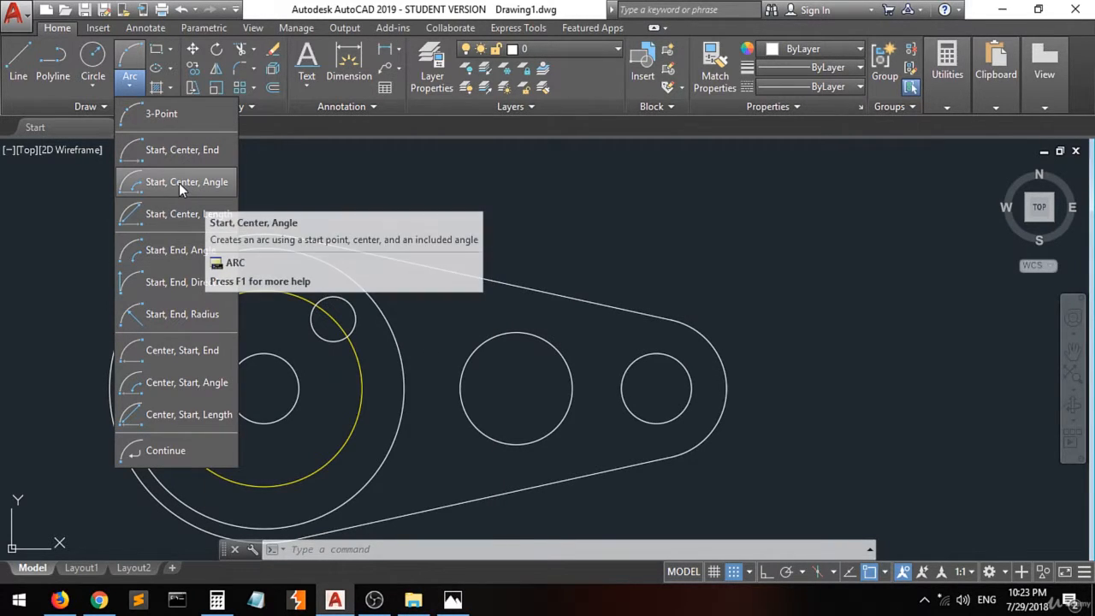
pyautogui.click(175, 182)
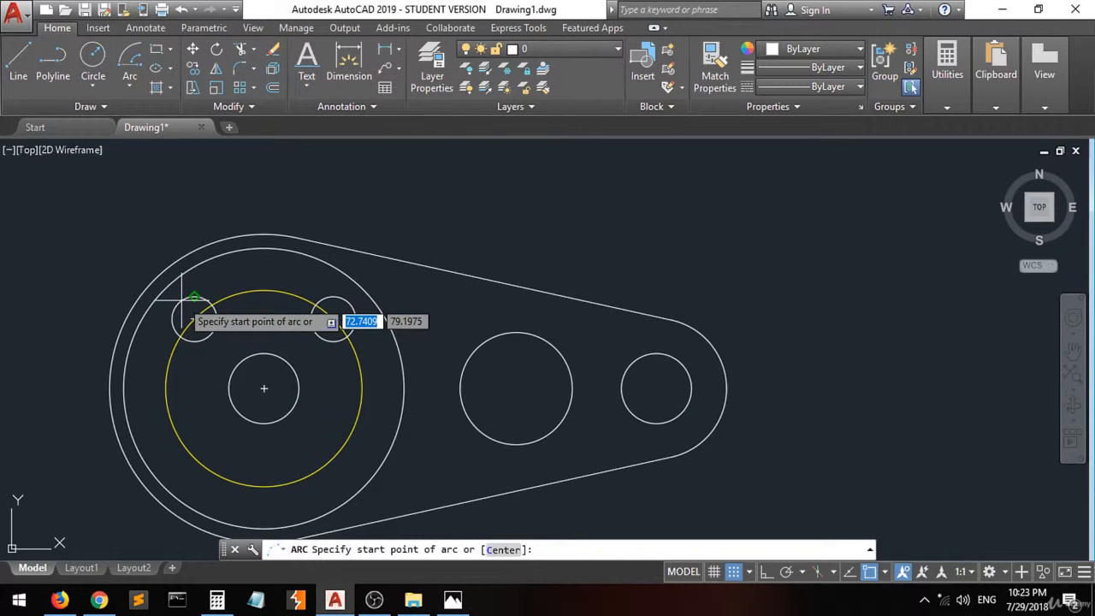
pyautogui.click(883, 572)
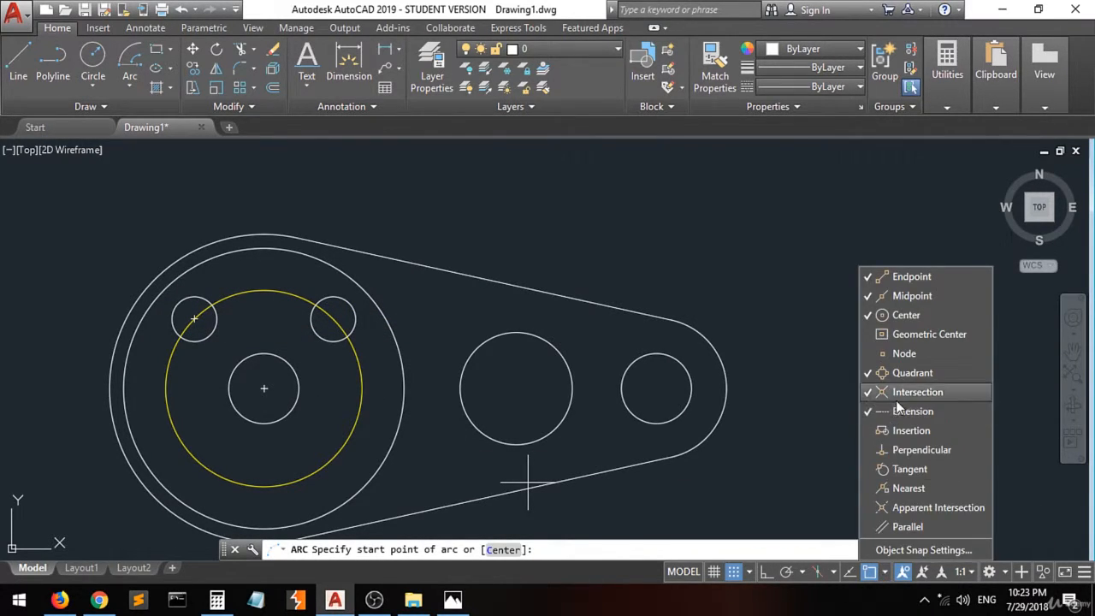
pyautogui.click(910, 375)
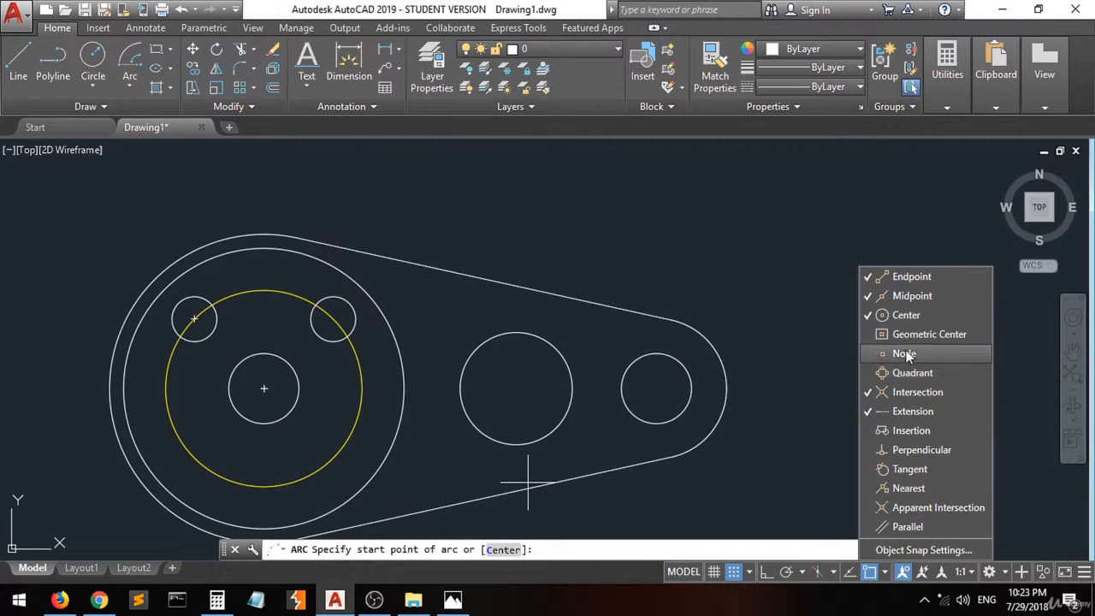
pyautogui.click(900, 468)
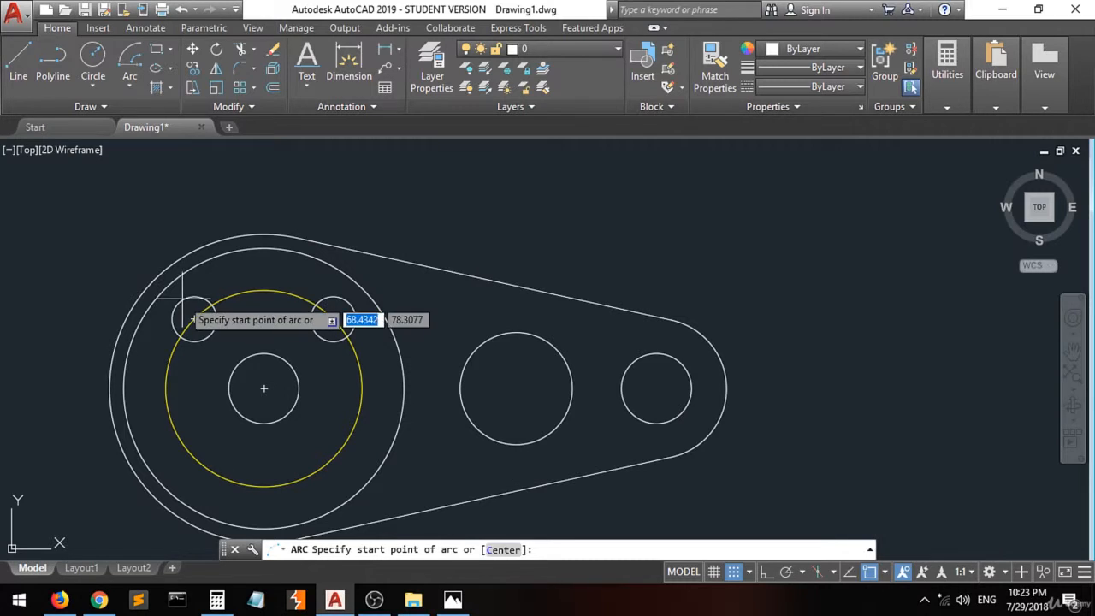
pyautogui.scroll(4, 179, 301)
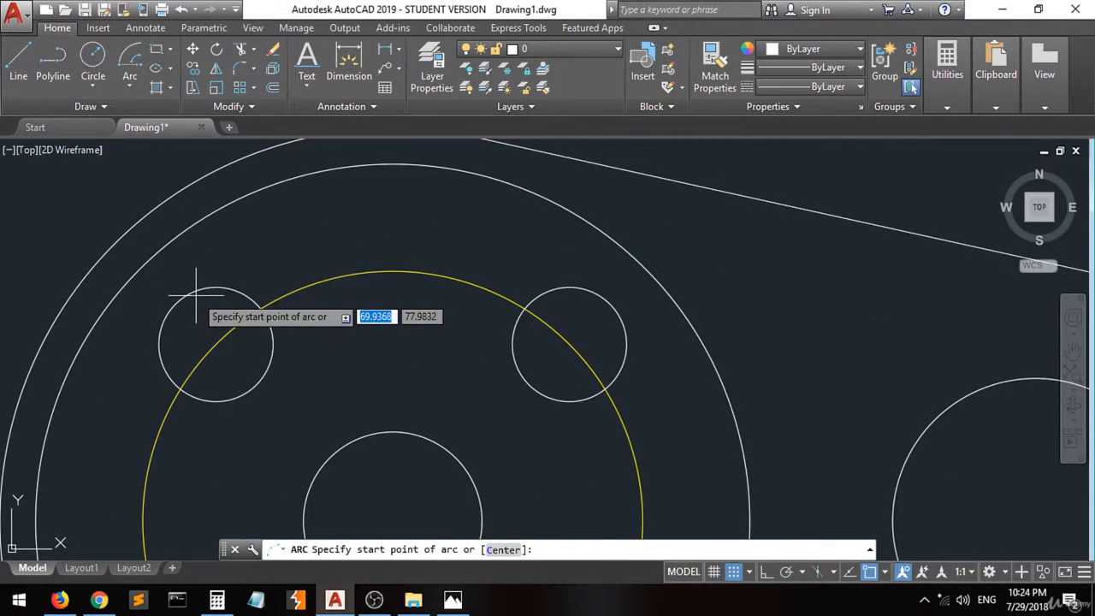
pyautogui.click(130, 82)
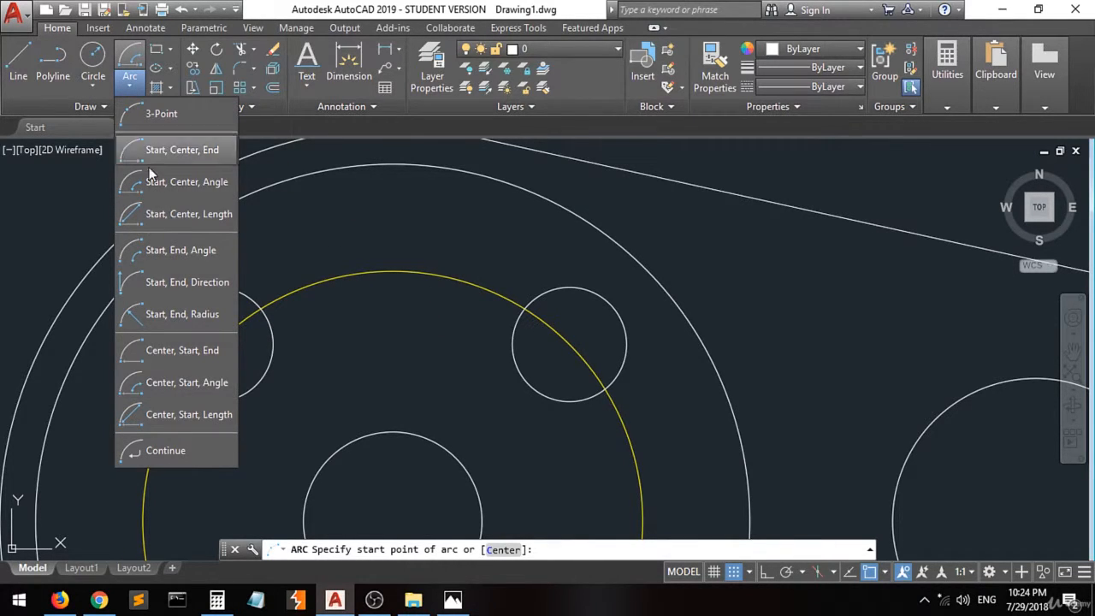
pyautogui.click(129, 87)
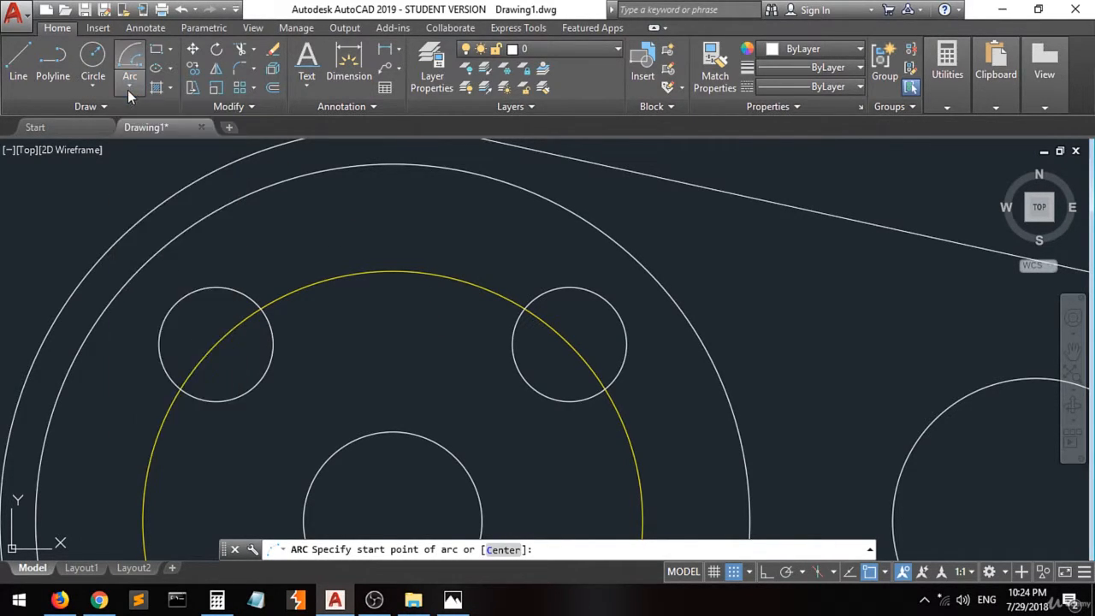
pyautogui.click(97, 88)
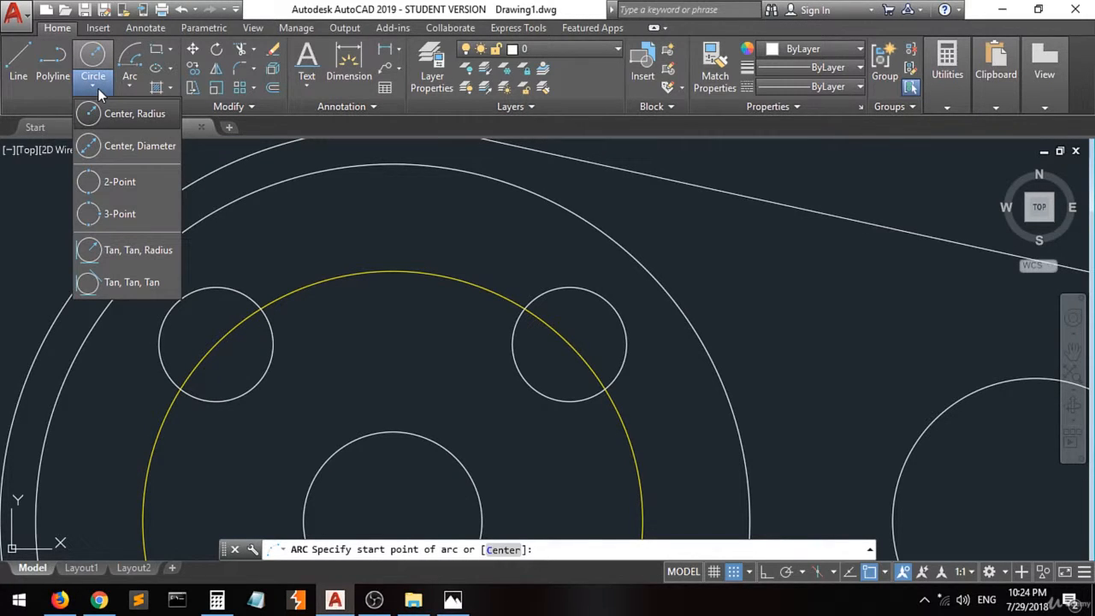
pyautogui.click(97, 88)
pyautogui.click(130, 88)
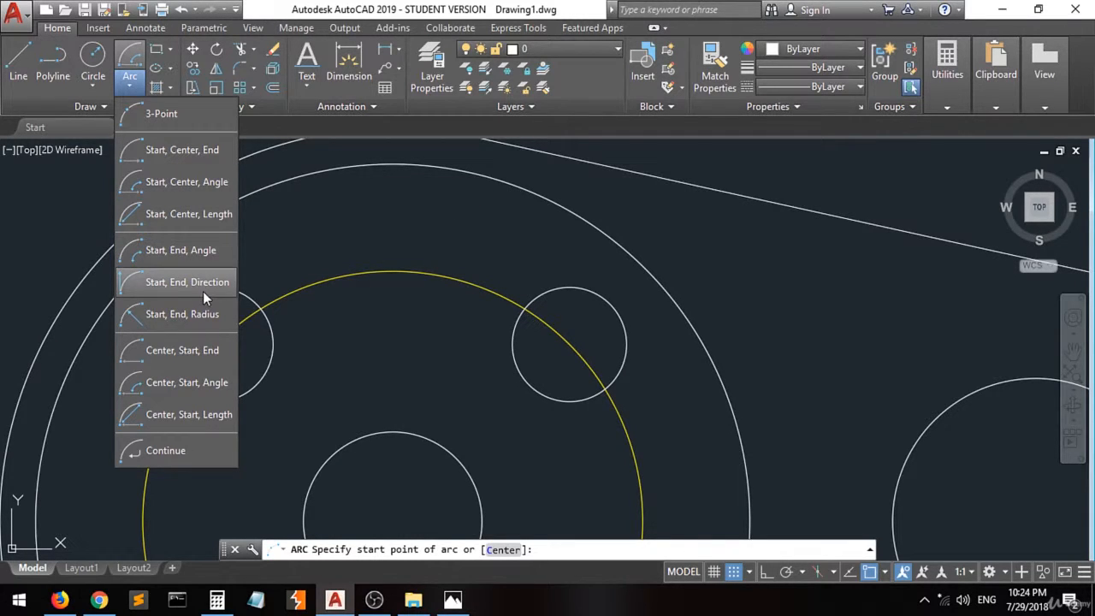
pyautogui.click(144, 317)
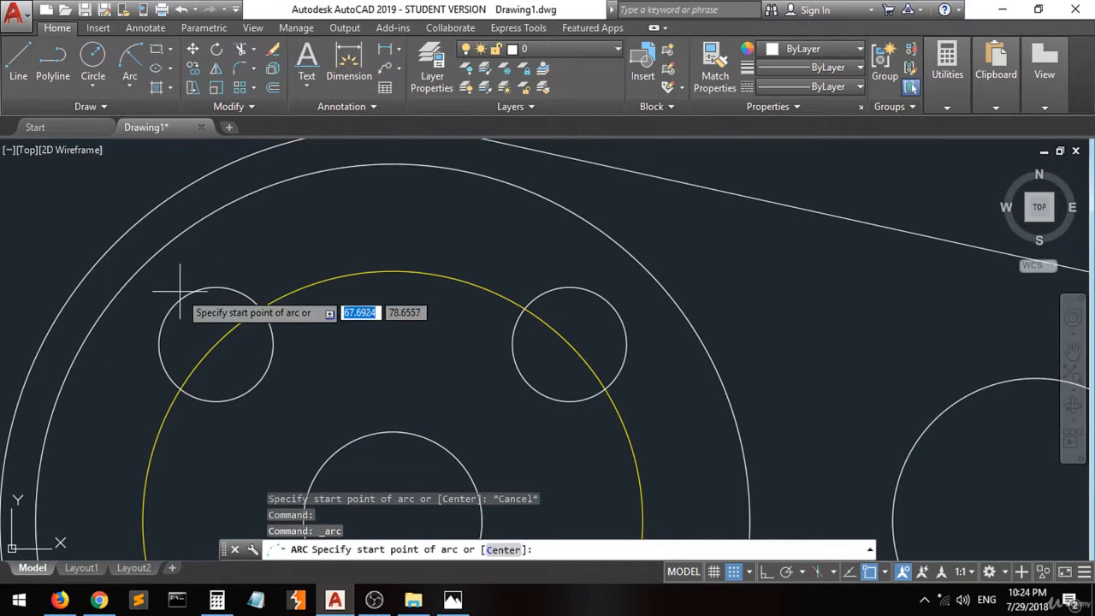
pyautogui.scroll(-4, 208, 288)
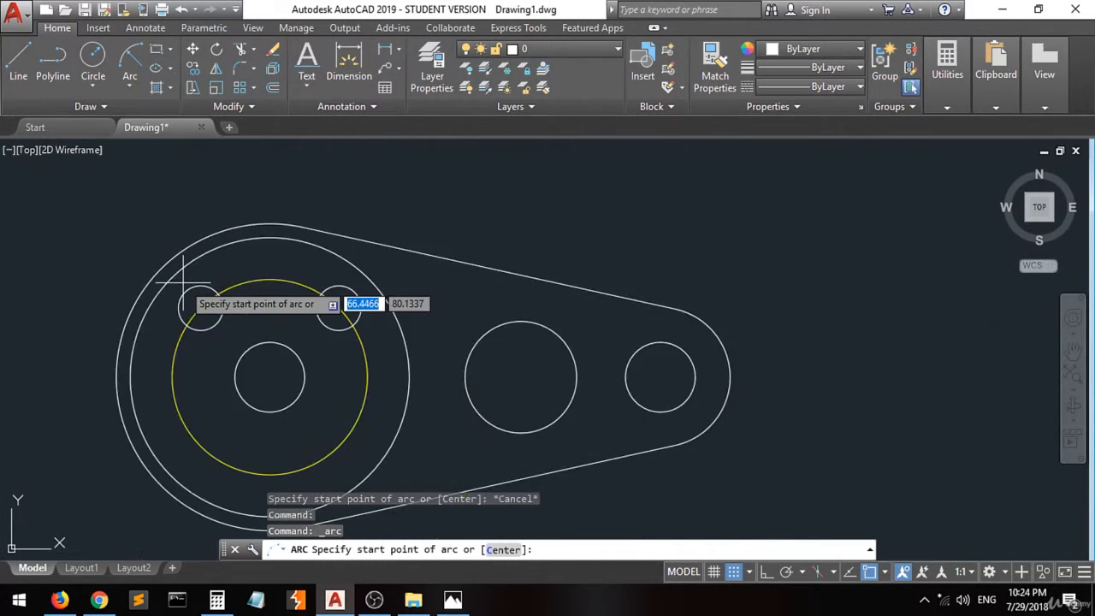
# Begin a Center, Start, Length arc with its centre at the shared centre of the large concentric circles.
pyautogui.click(131, 89)
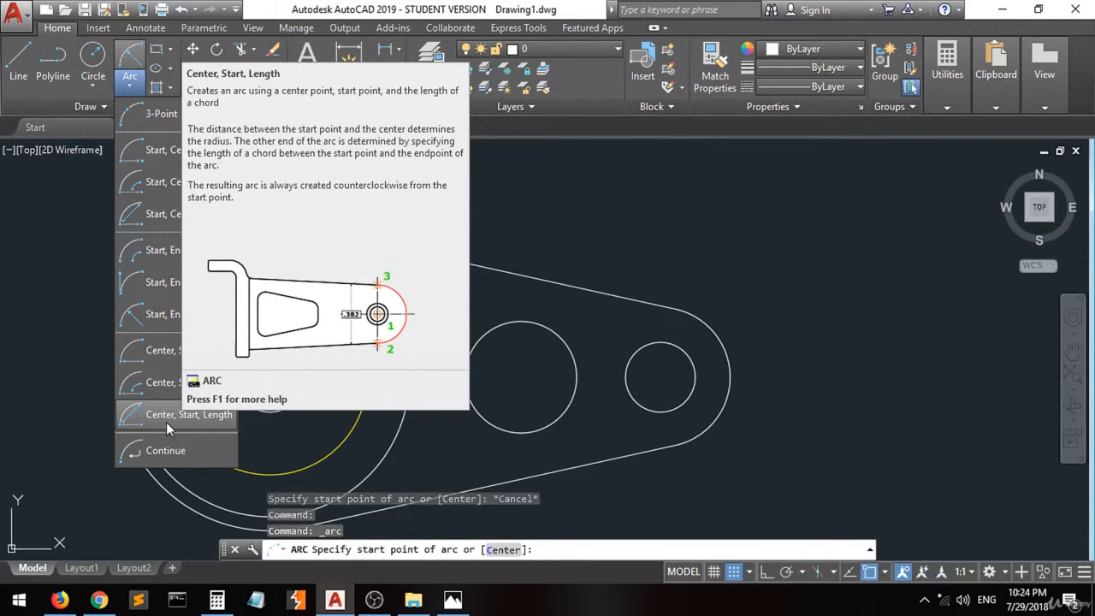
pyautogui.click(166, 419)
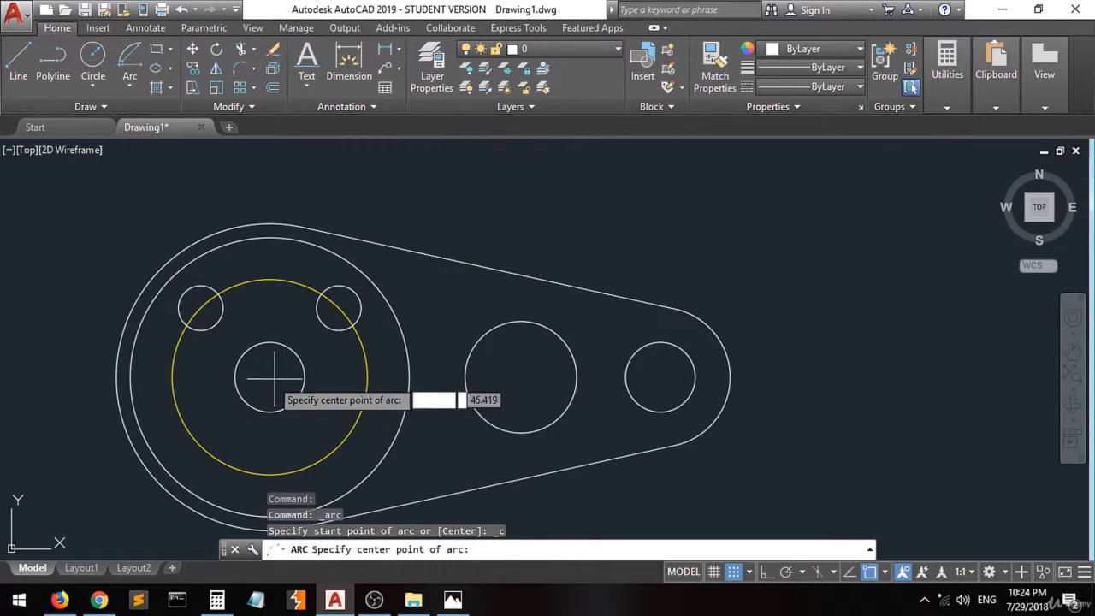
pyautogui.click(884, 572)
pyautogui.click(902, 314)
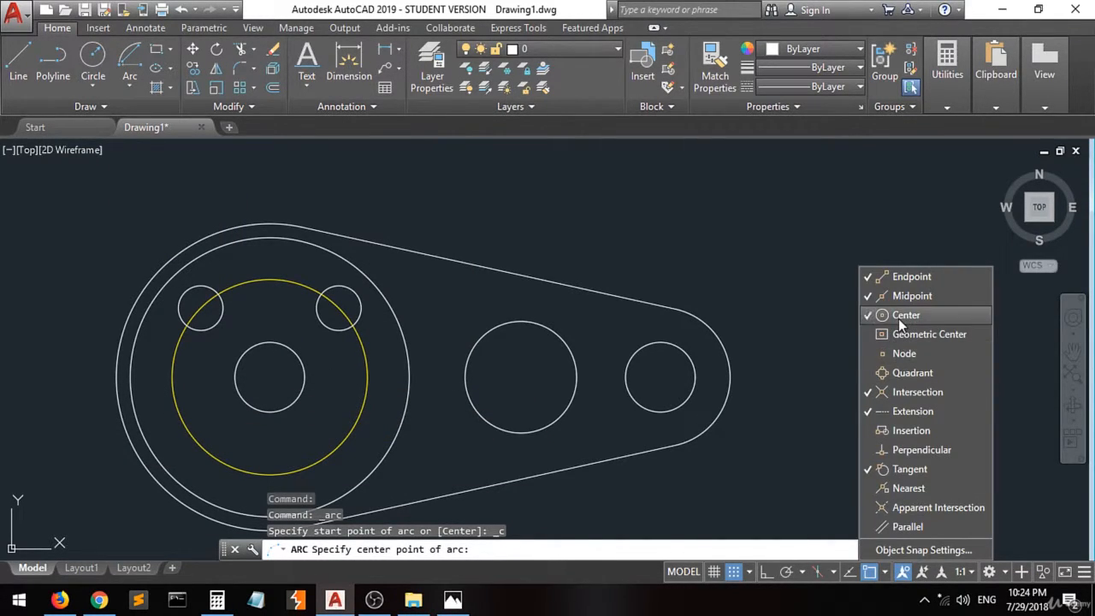
pyautogui.click(272, 376)
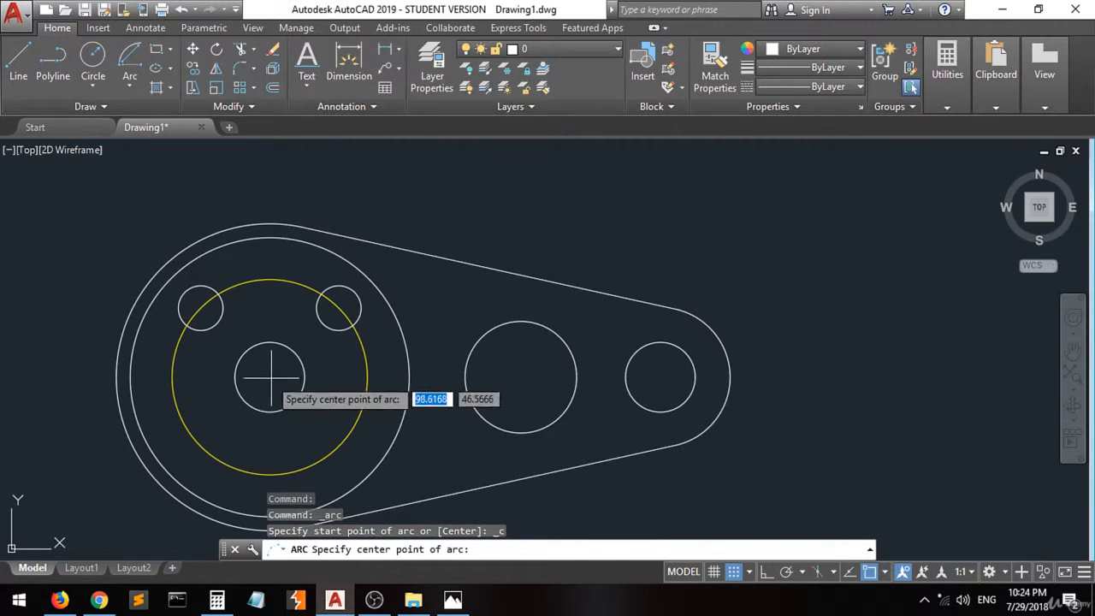
pyautogui.click(269, 377)
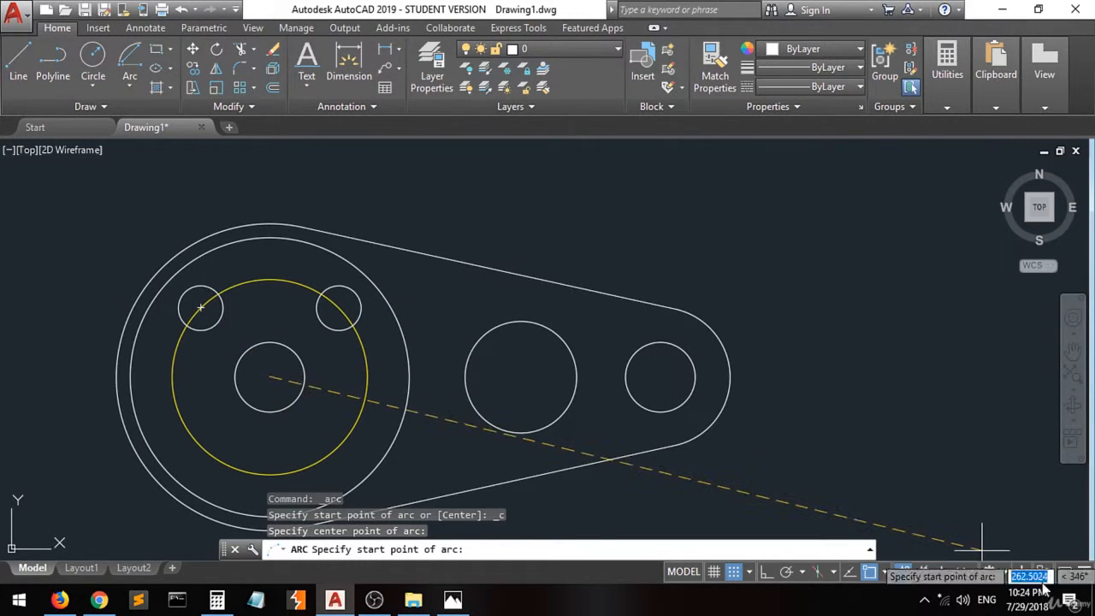
# Turn off the center and quadrant object snaps.
pyautogui.click(885, 571)
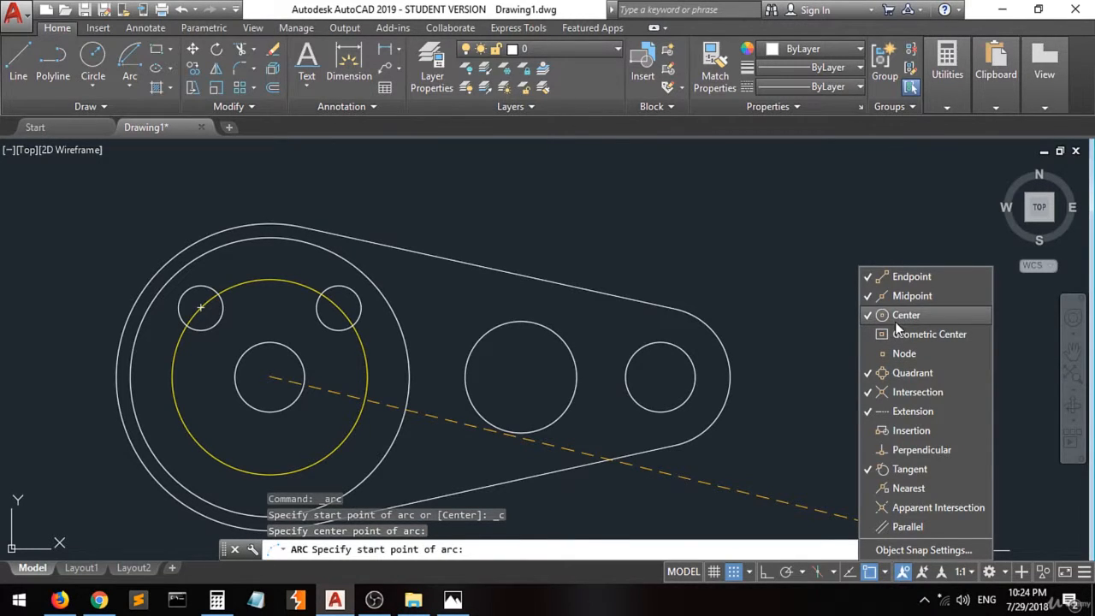
pyautogui.click(897, 318)
pyautogui.click(896, 373)
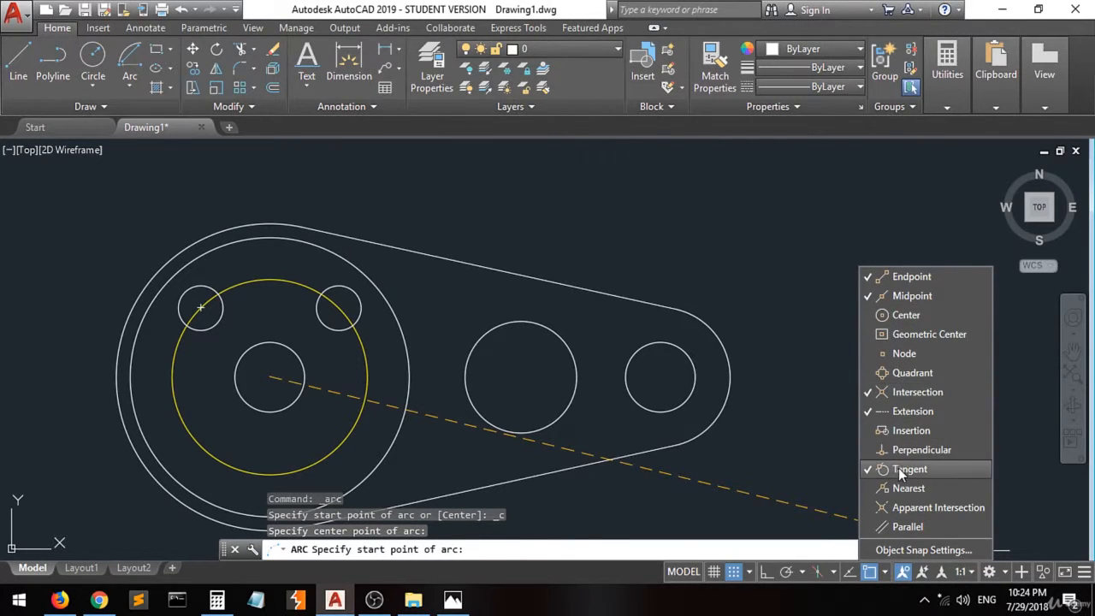
pyautogui.click(796, 452)
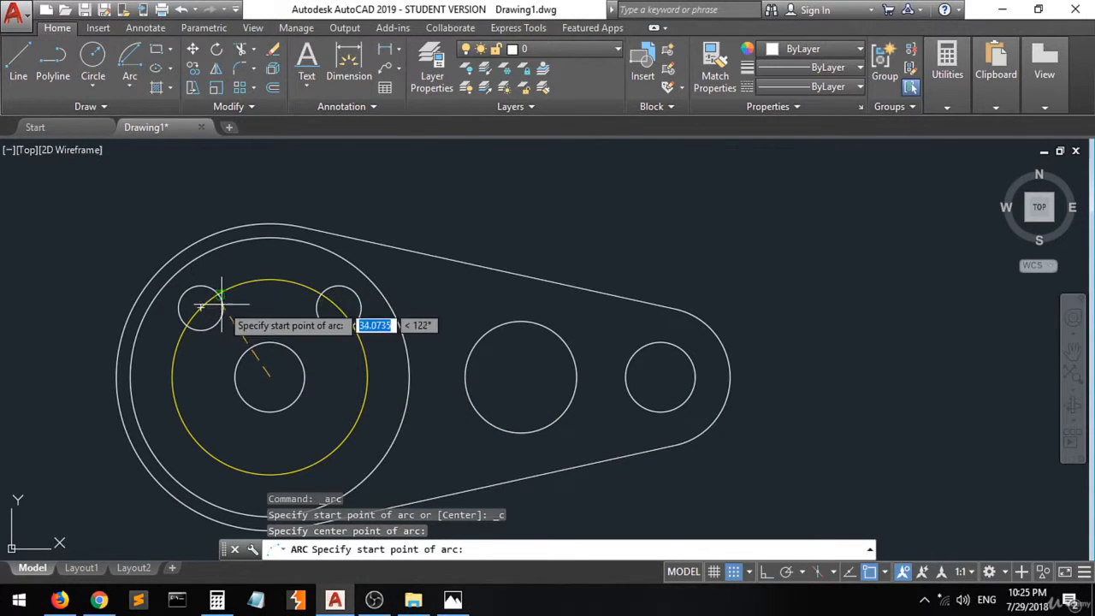
# Draw the arc starting tangent on the slot's left end circle, taking the chord length from a point near the right end circle.
pyautogui.scroll(5, 192, 286)
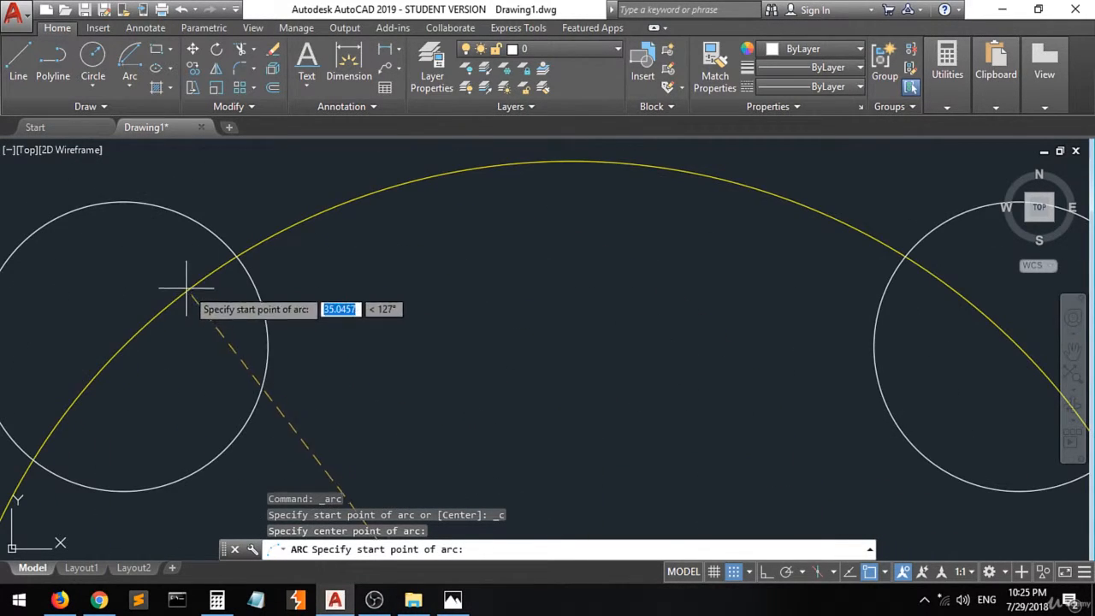
pyautogui.click(250, 324)
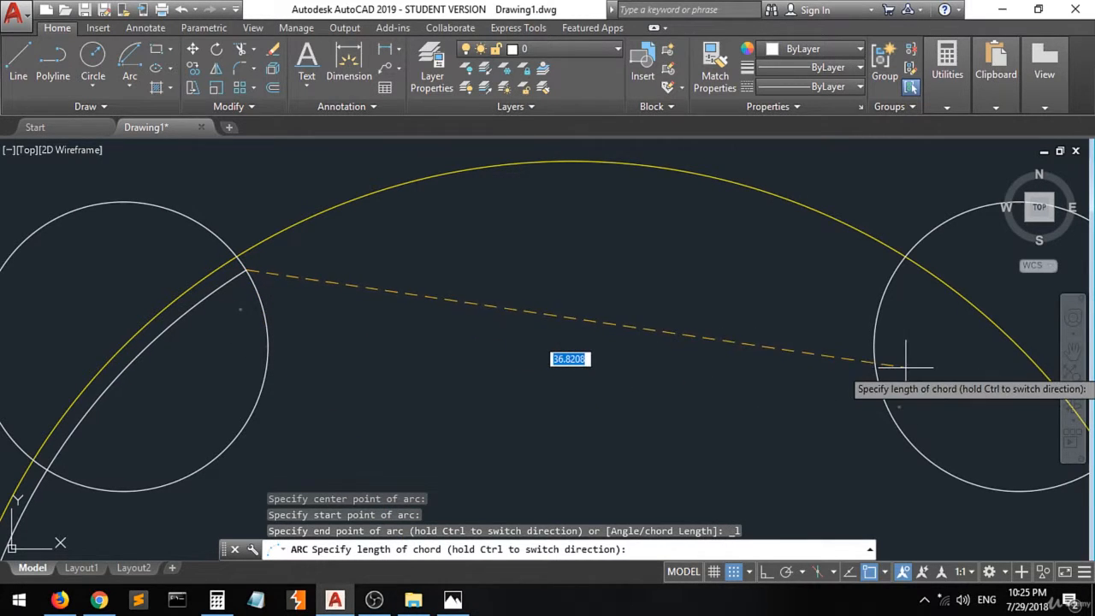
pyautogui.click(873, 365)
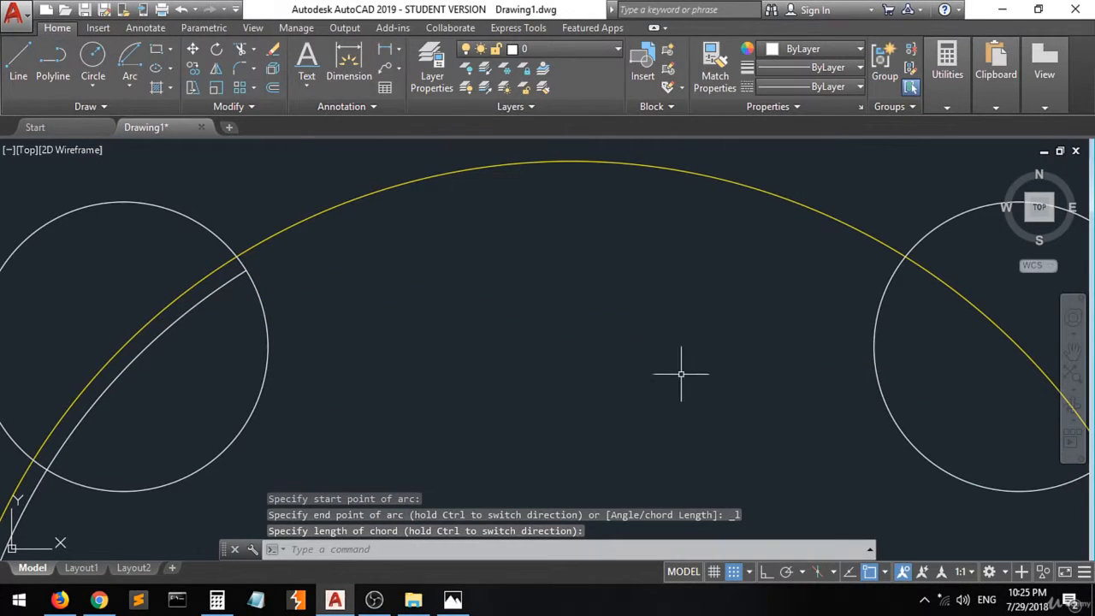
# Try to stretch the new arc from its midpoint toward the inside of the yellow circle.
pyautogui.scroll(-5, 473, 352)
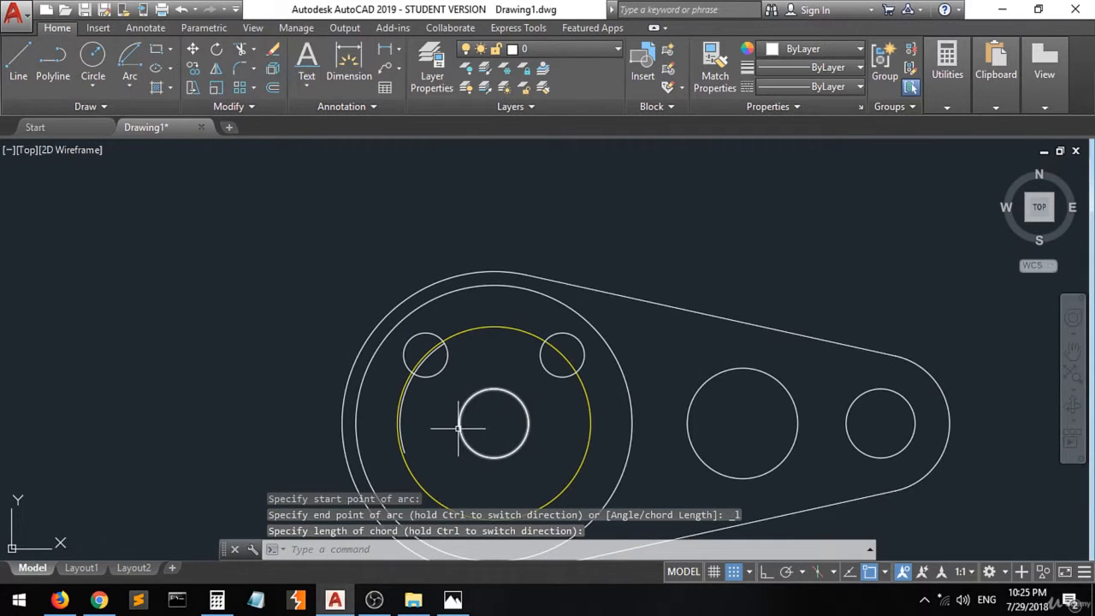
pyautogui.scroll(3, 456, 427)
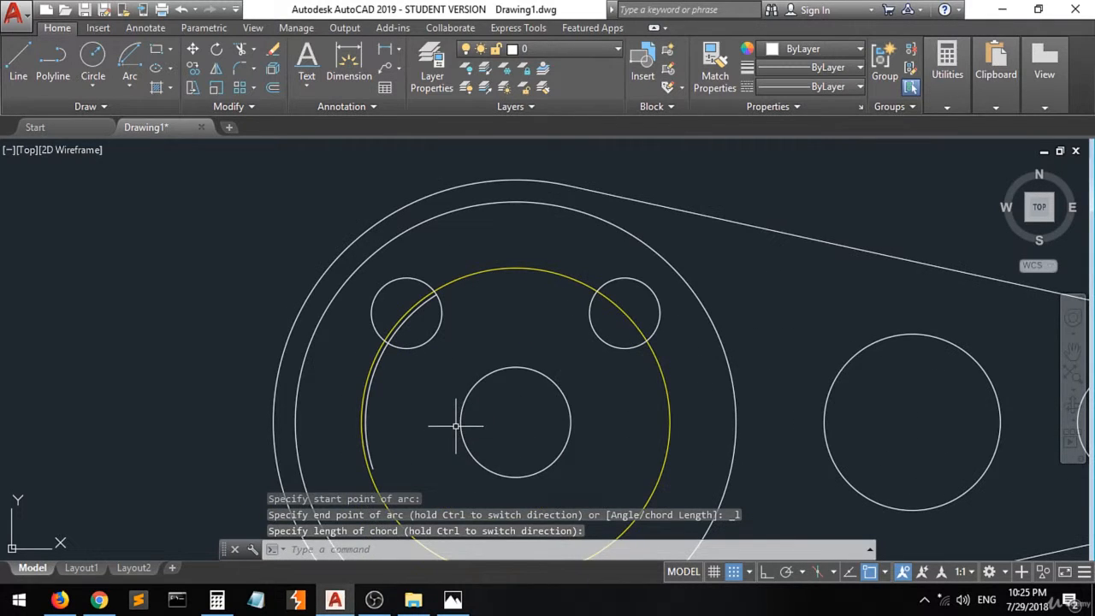
pyautogui.click(367, 403)
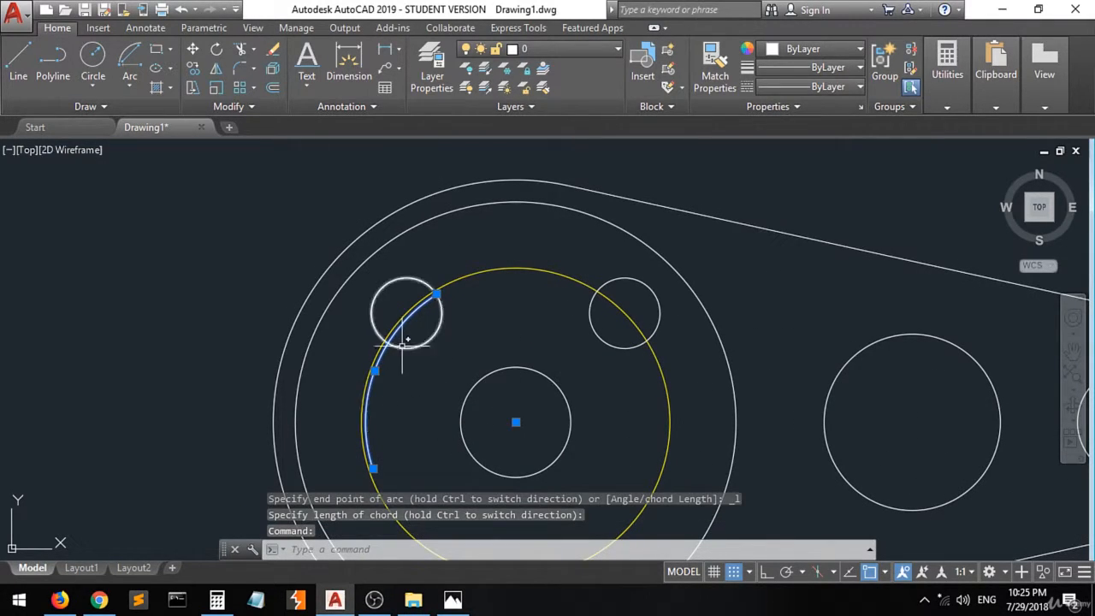
pyautogui.moveTo(374, 372)
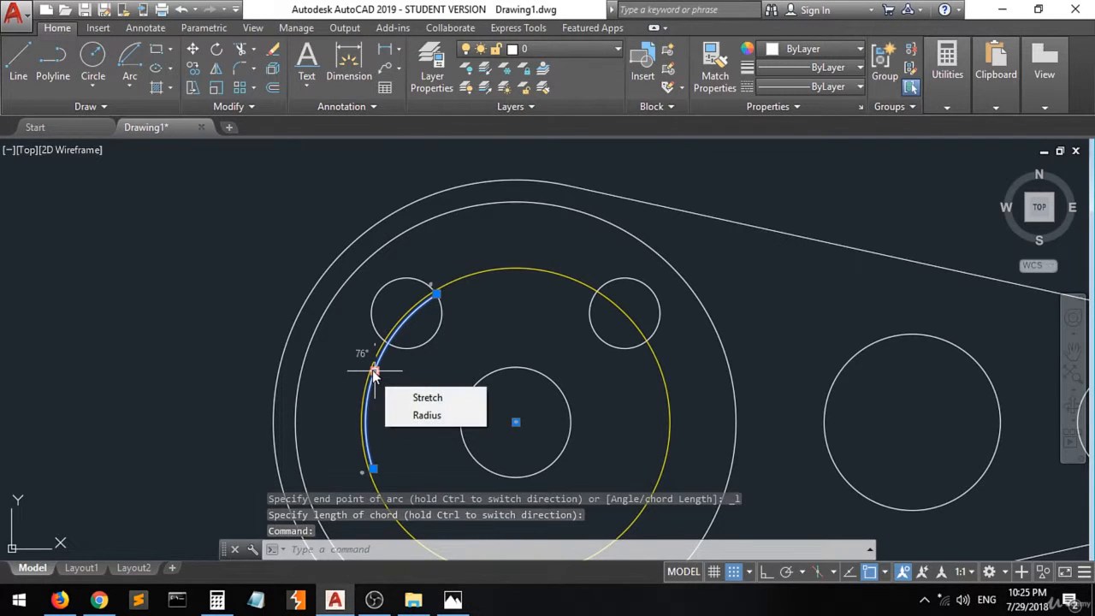
pyautogui.click(374, 372)
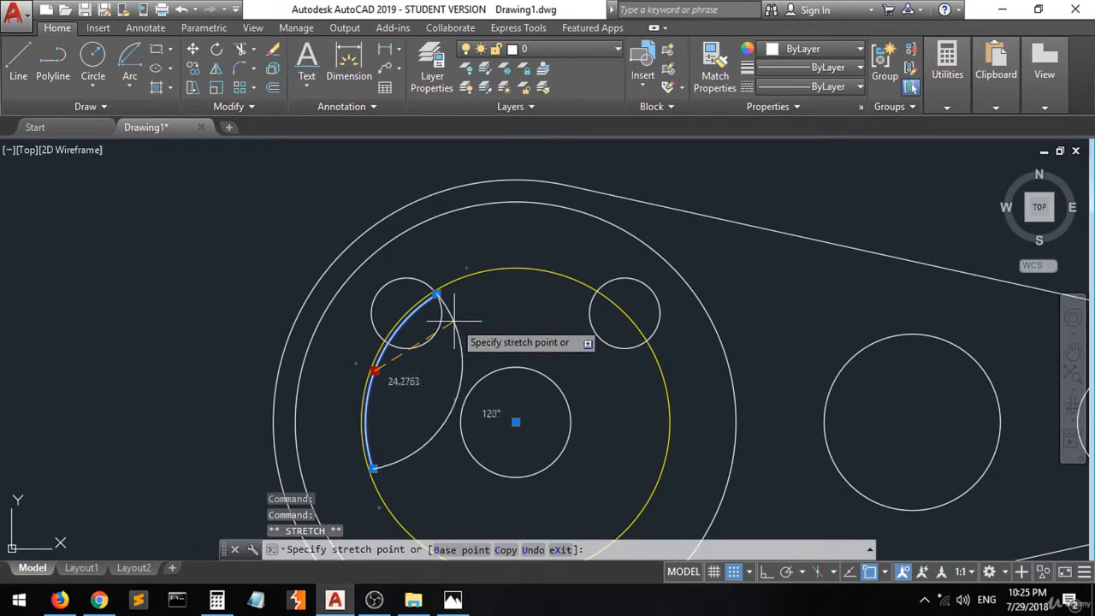
pyautogui.hotkey('ctrl', 'z')
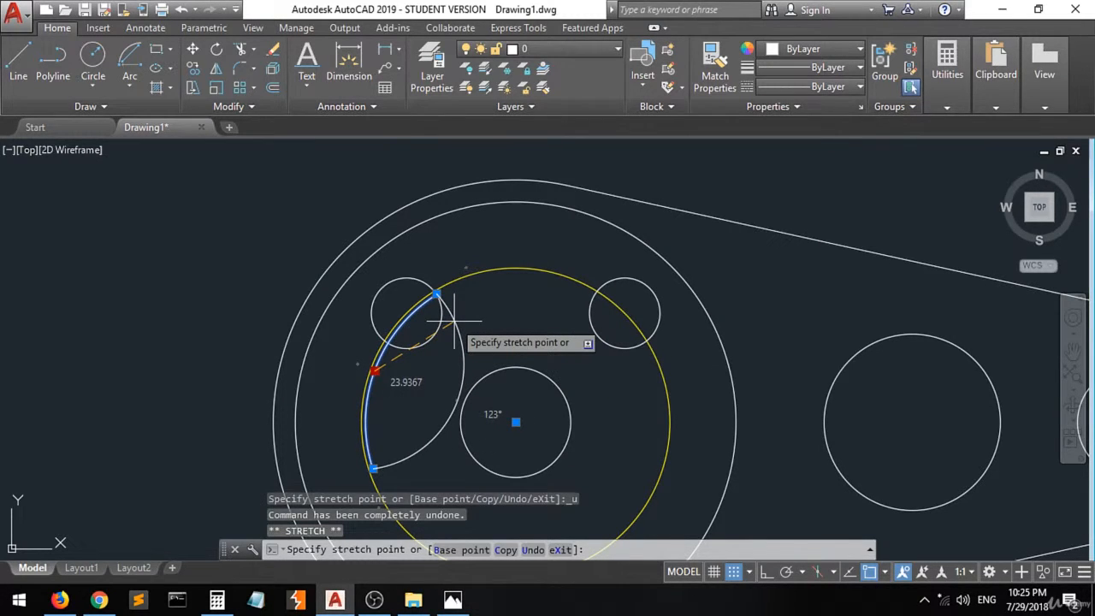
pyautogui.press('Escape')
pyautogui.press('Escape')
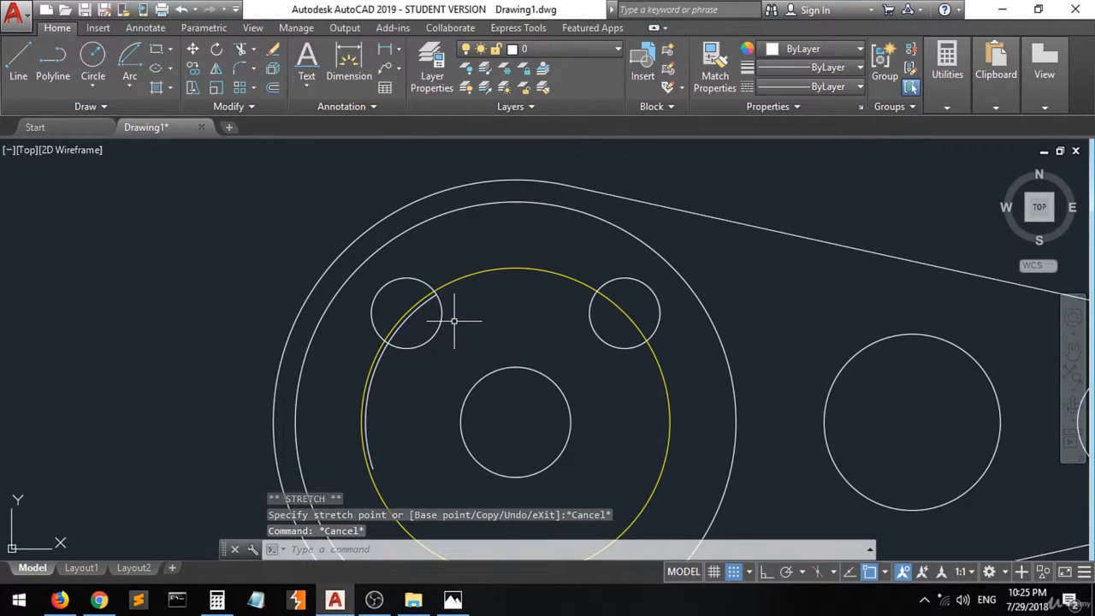
# Undo the grip edit and the misdirected arc.
pyautogui.hotkey('ctrl', 'z')
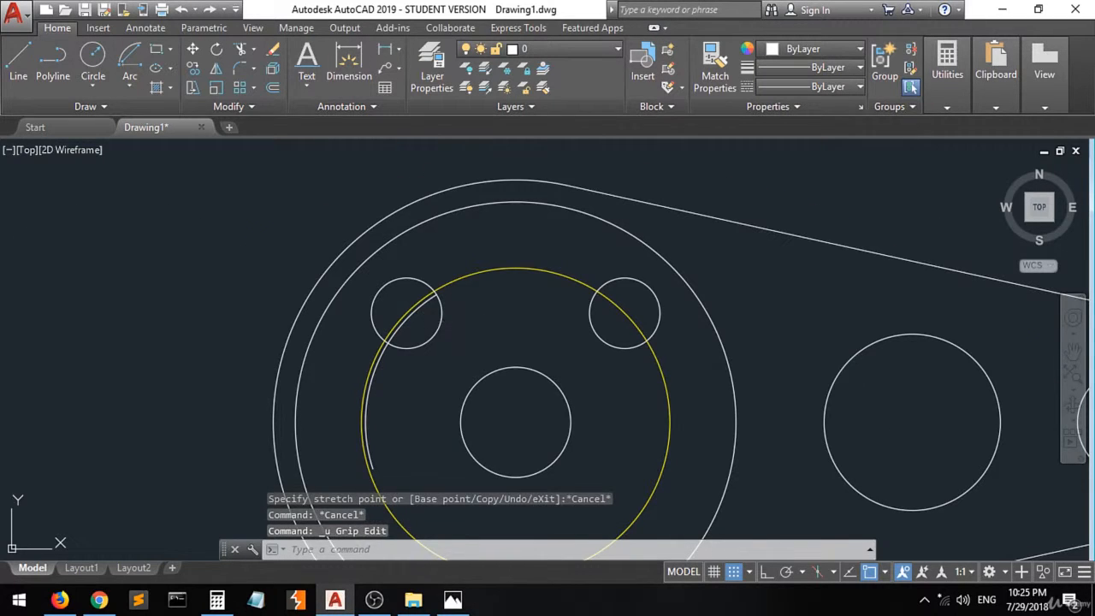
pyautogui.scroll(4, 455, 321)
pyautogui.hotkey('ctrl', 'z')
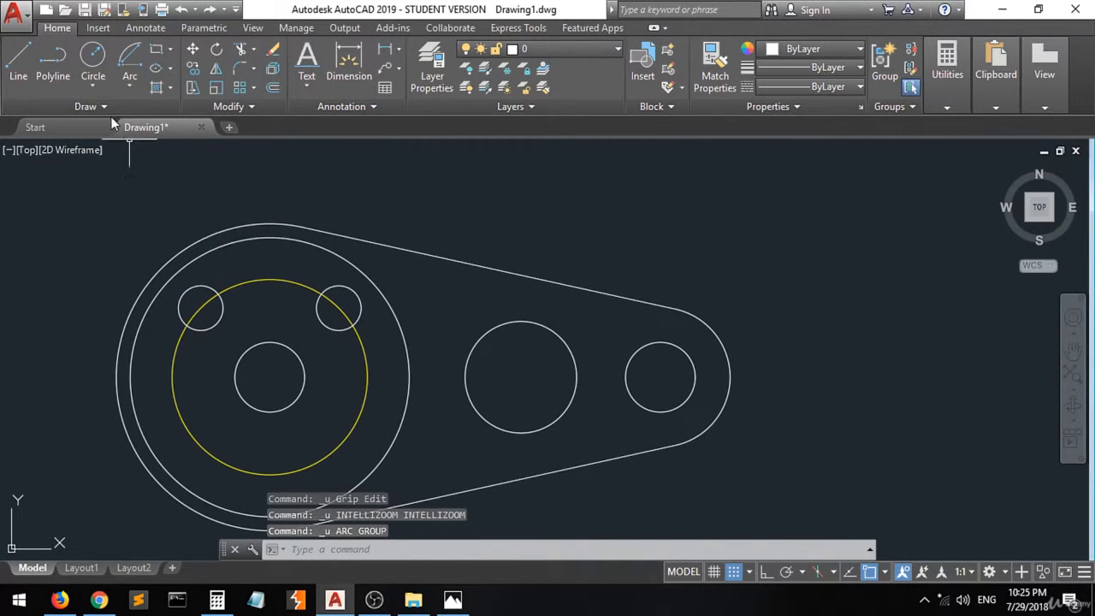
# Draw a circle centred on the large circles and tangent to the outer side of the right slot end circle, toggling the center object snap as needed.
pyautogui.click(92, 60)
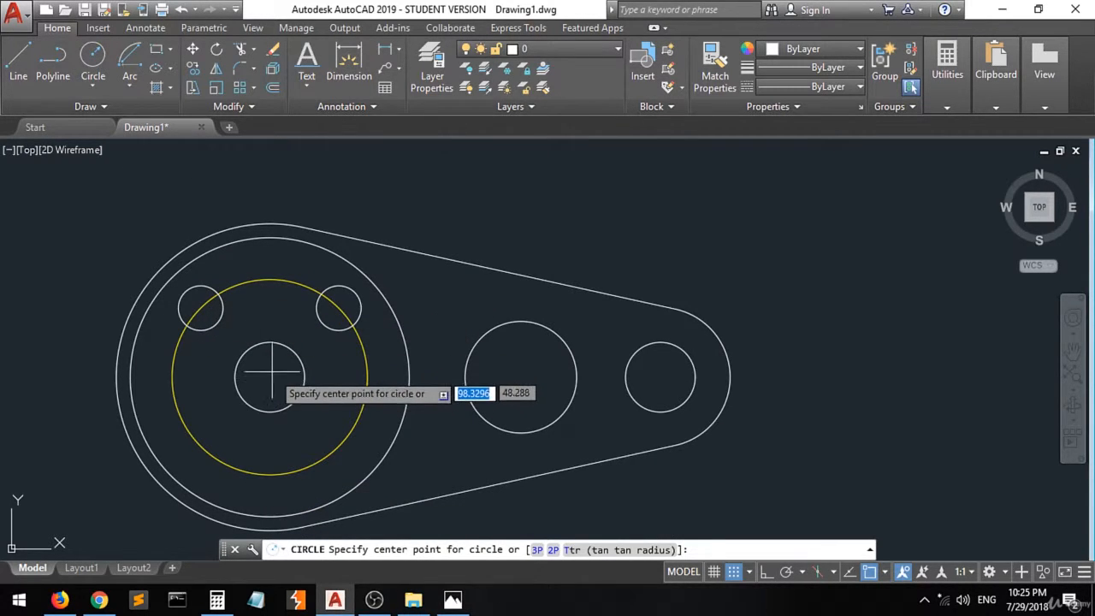
pyautogui.click(888, 572)
pyautogui.click(897, 315)
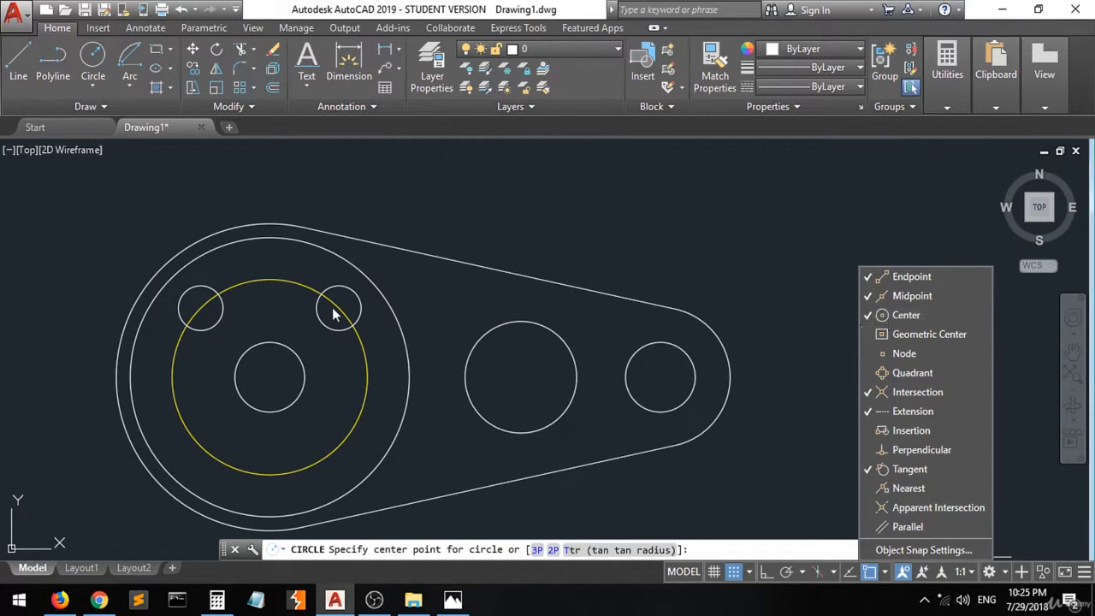
pyautogui.click(263, 382)
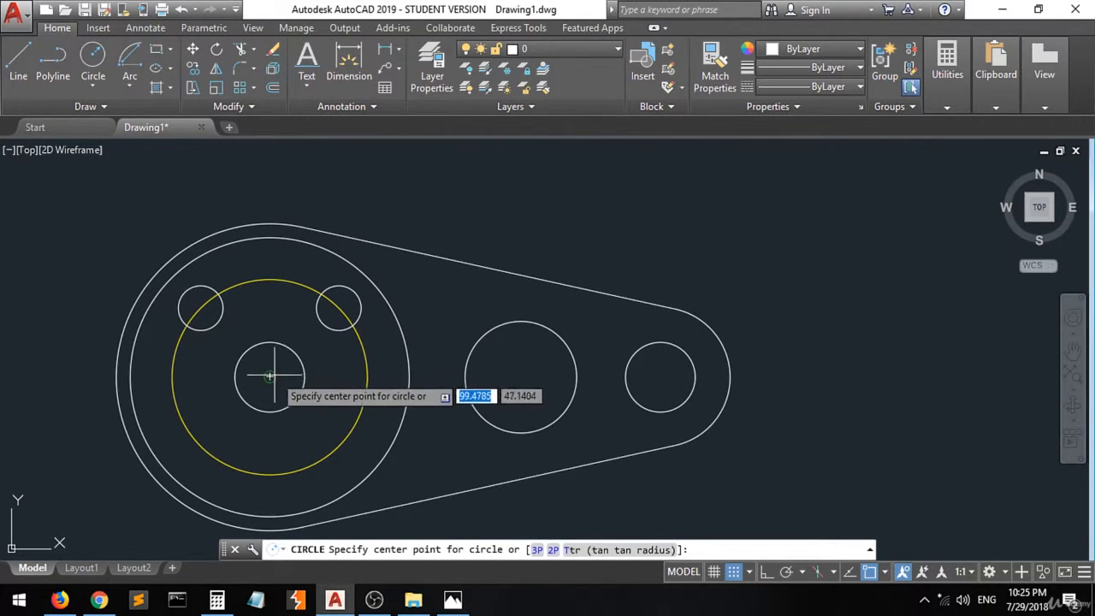
pyautogui.click(270, 377)
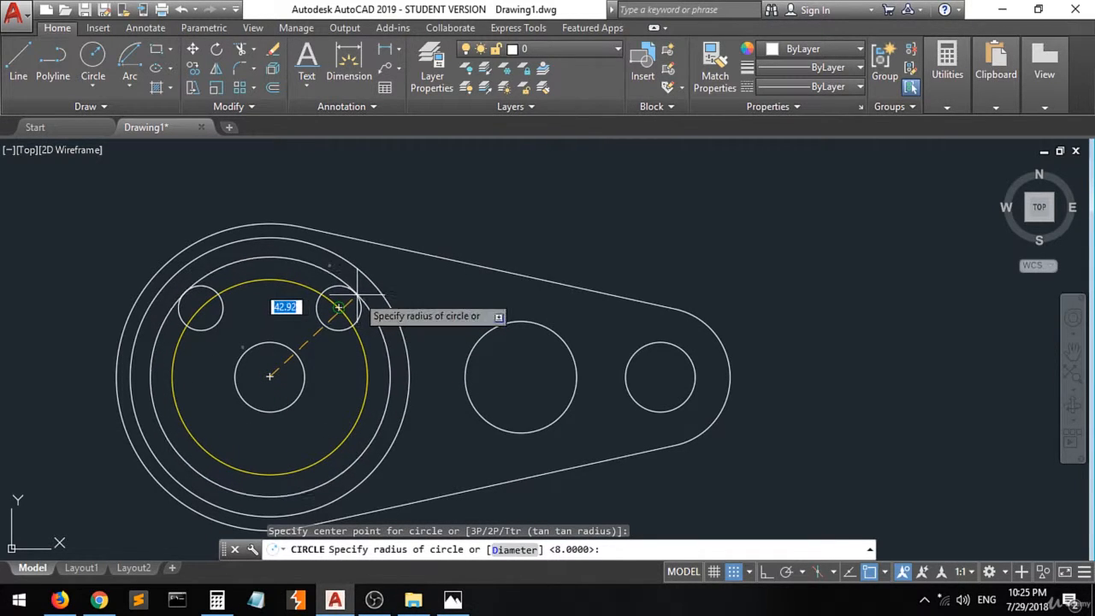
pyautogui.click(883, 572)
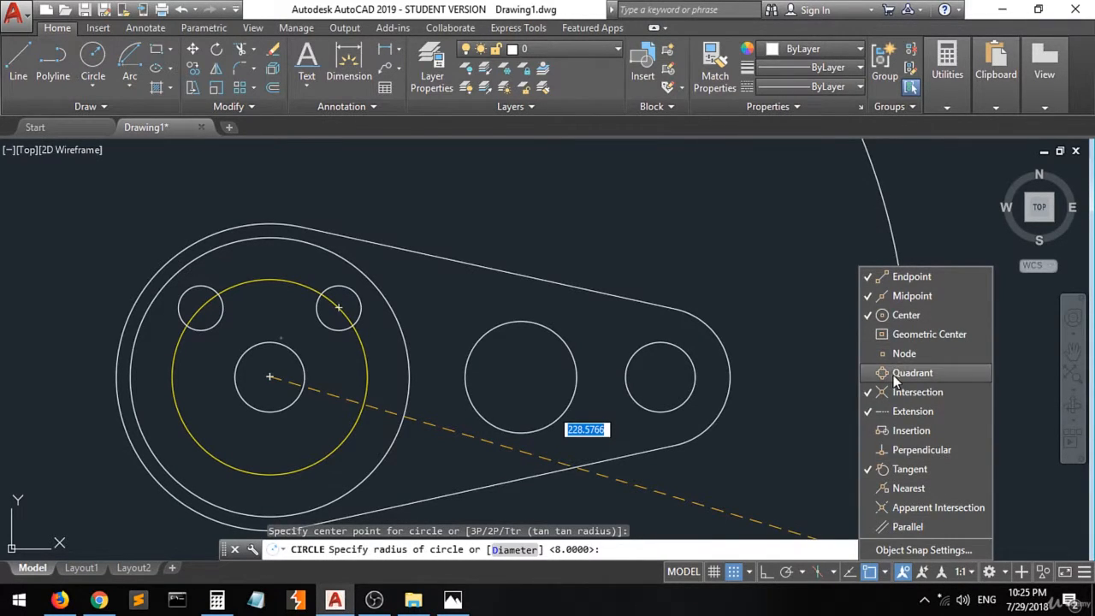
pyautogui.scroll(4, 364, 298)
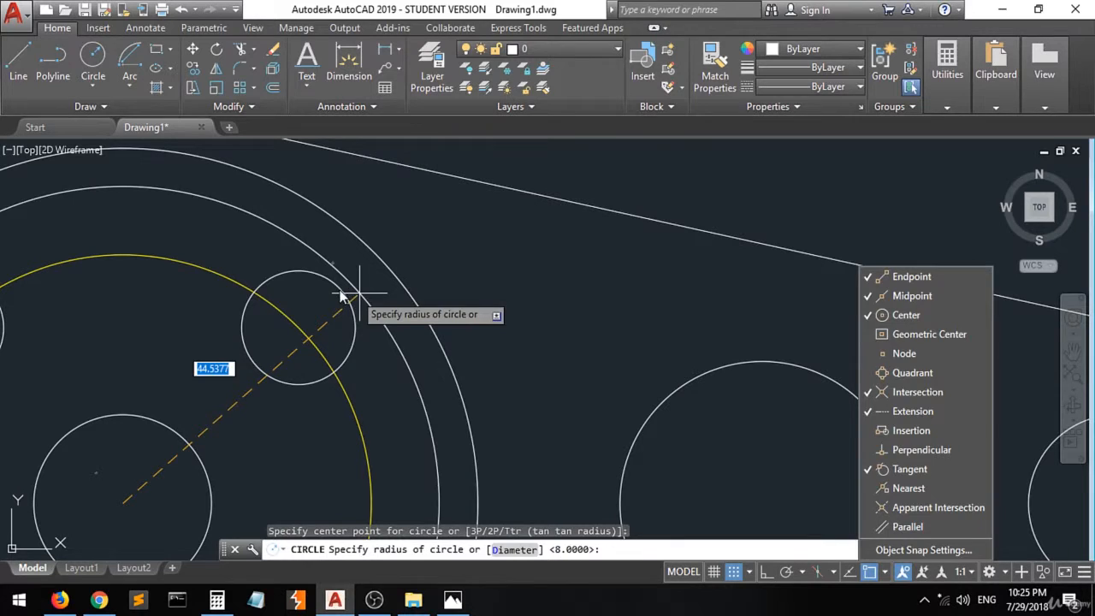
pyautogui.click(340, 291)
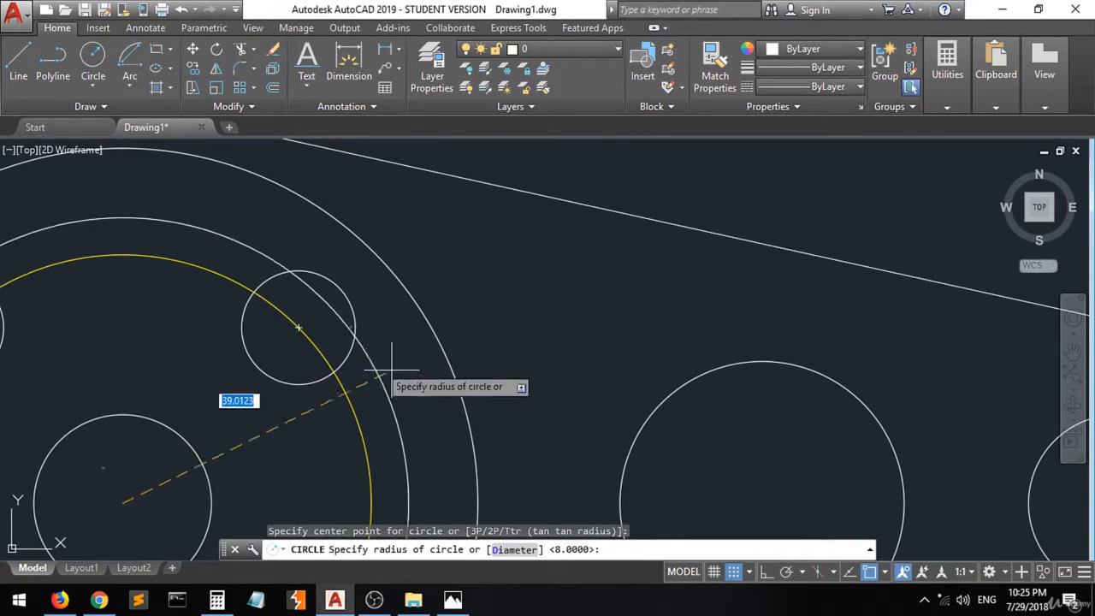
pyautogui.click(884, 571)
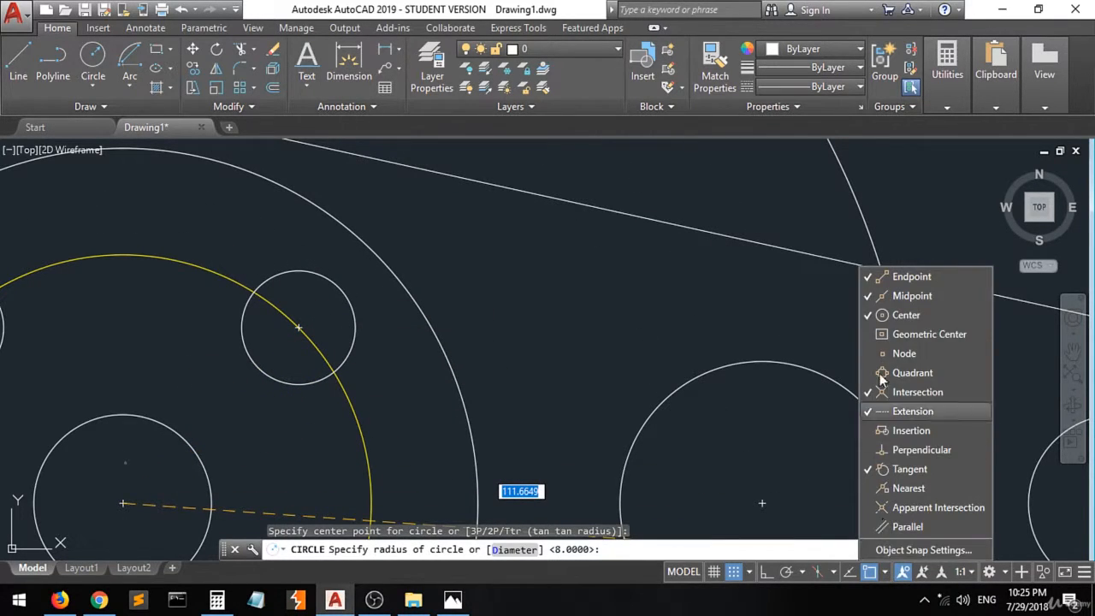
pyautogui.click(370, 316)
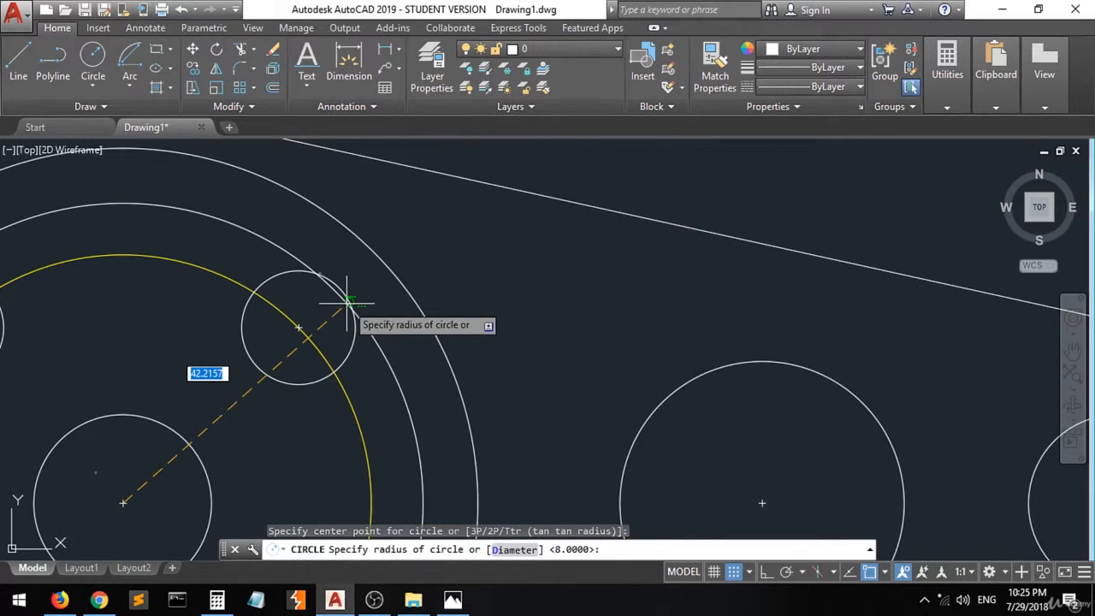
pyautogui.click(347, 297)
pyautogui.scroll(-3, 262, 304)
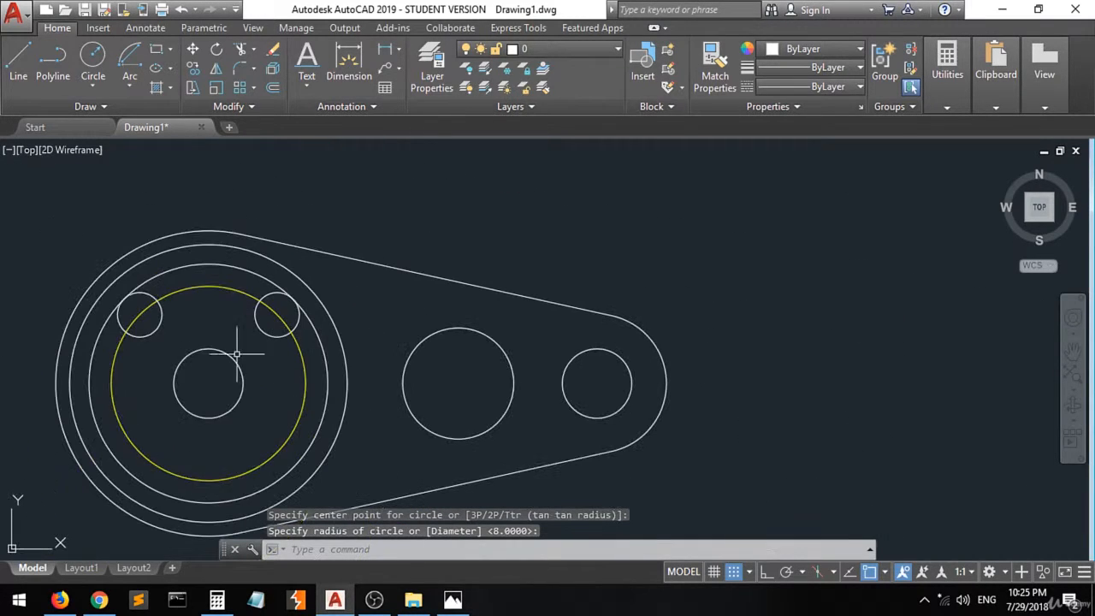
pyautogui.scroll(2, 209, 499)
pyautogui.scroll(-2, 208, 501)
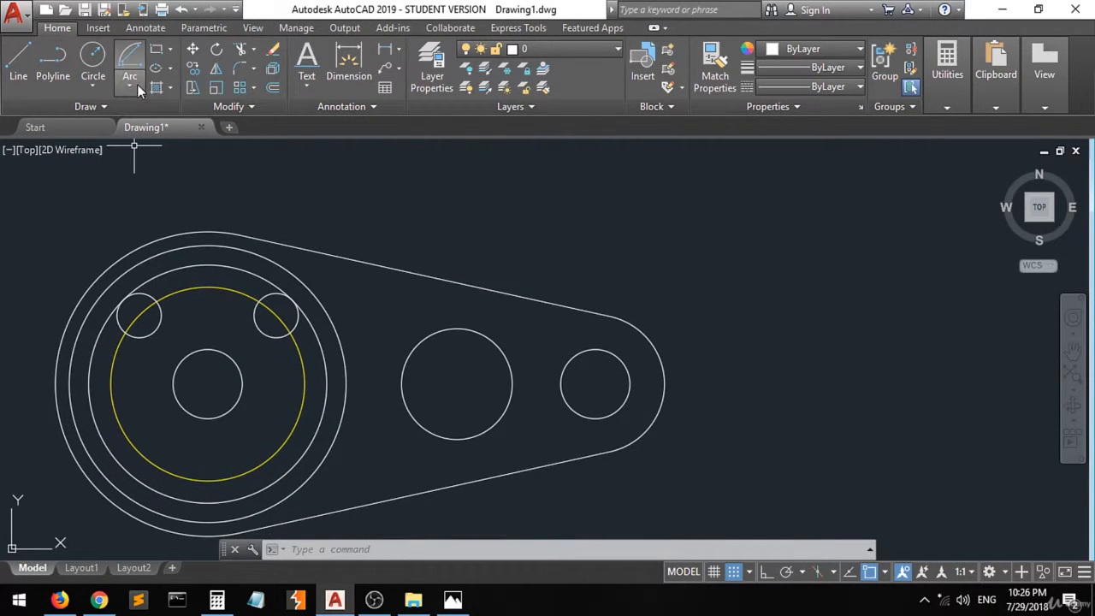
# Draw a second concentric circle from the same center, tangent to the inner side of the right slot end circle.
pyautogui.click(92, 56)
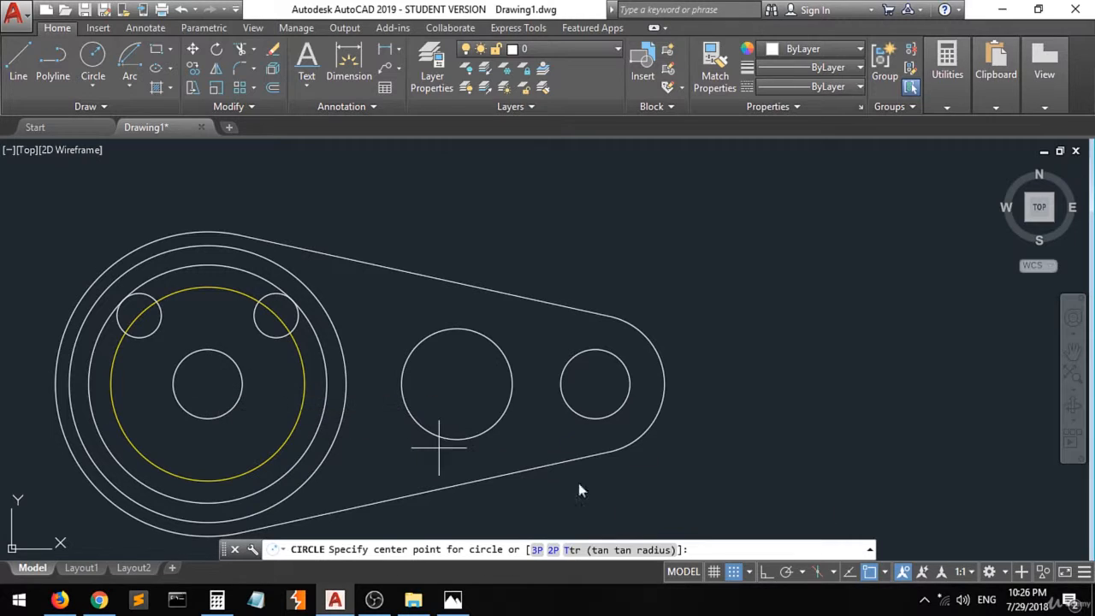
pyautogui.click(885, 572)
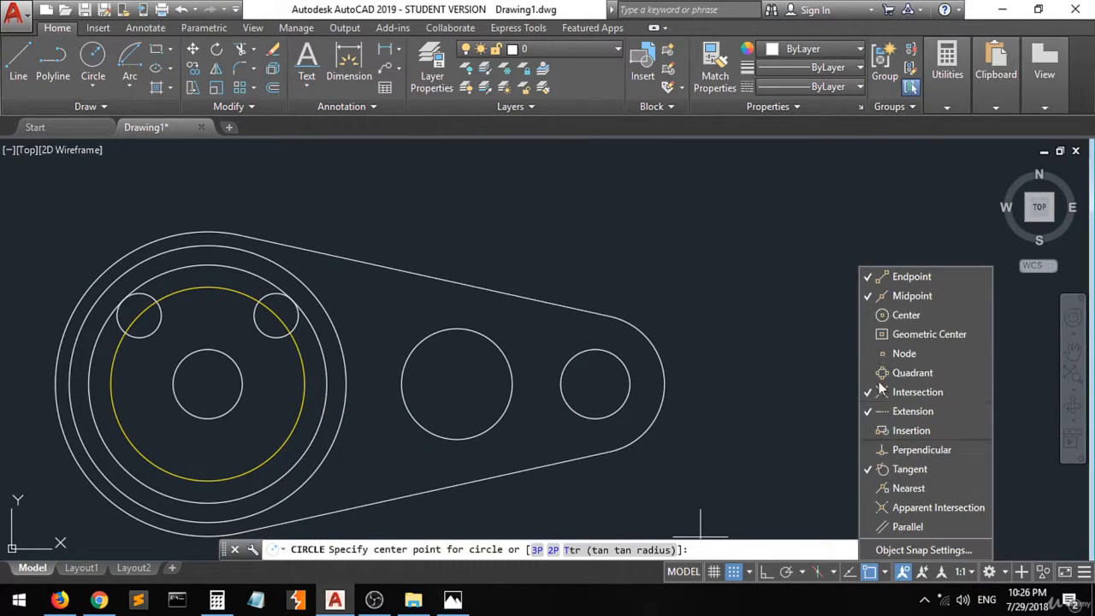
pyautogui.click(199, 388)
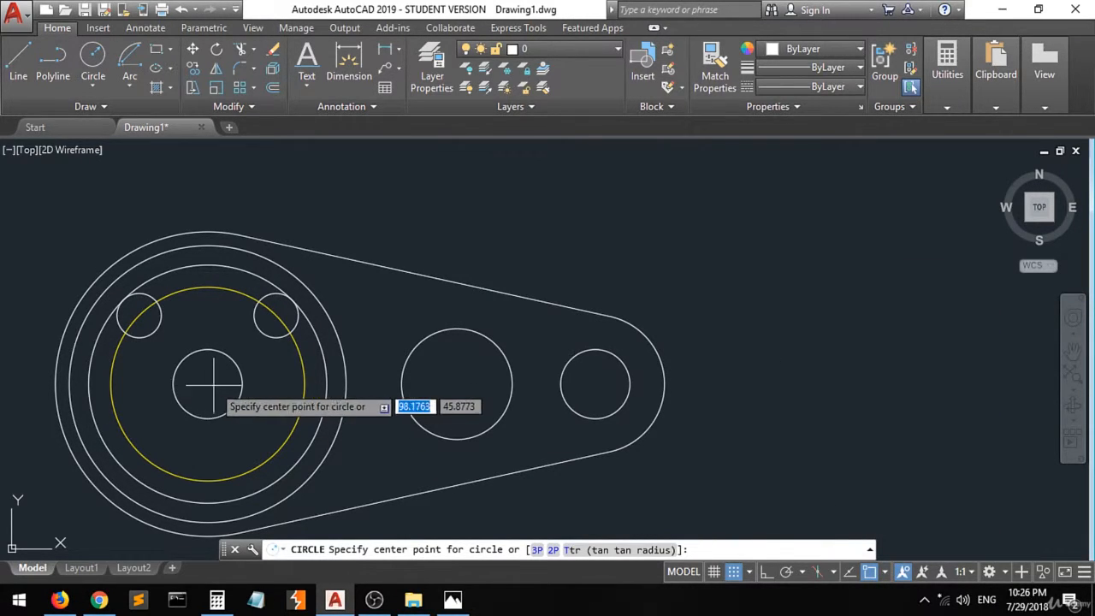
pyautogui.click(208, 382)
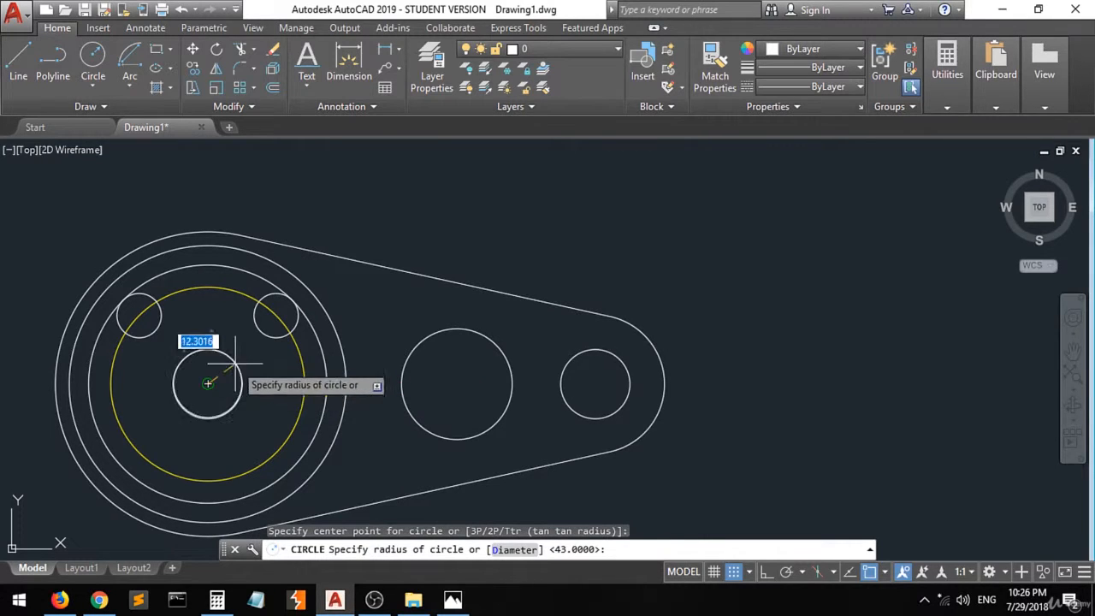
pyautogui.scroll(10, 257, 350)
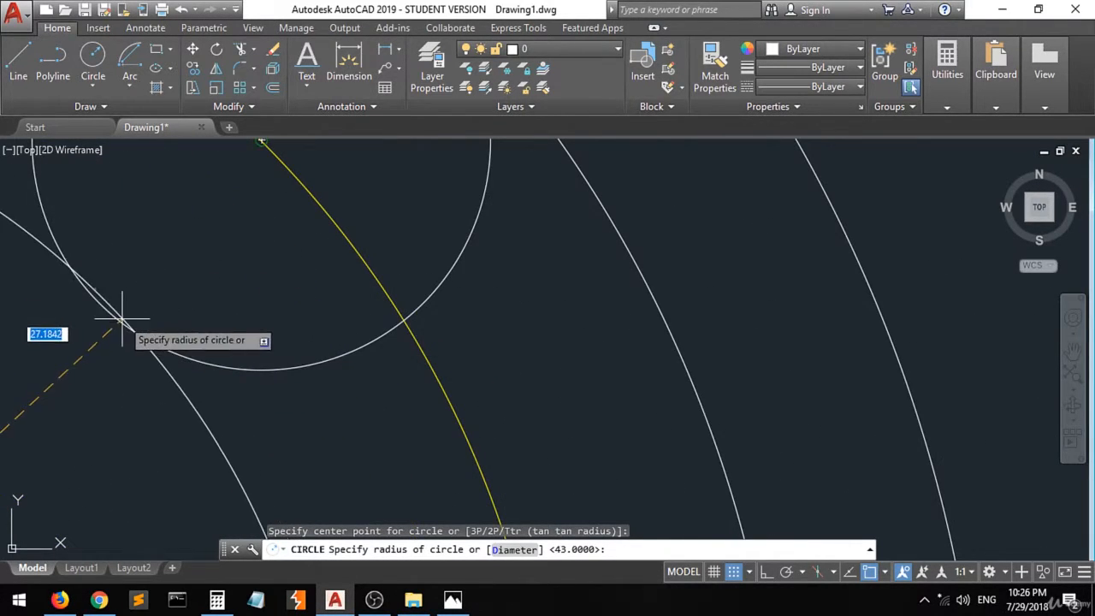
pyautogui.click(885, 572)
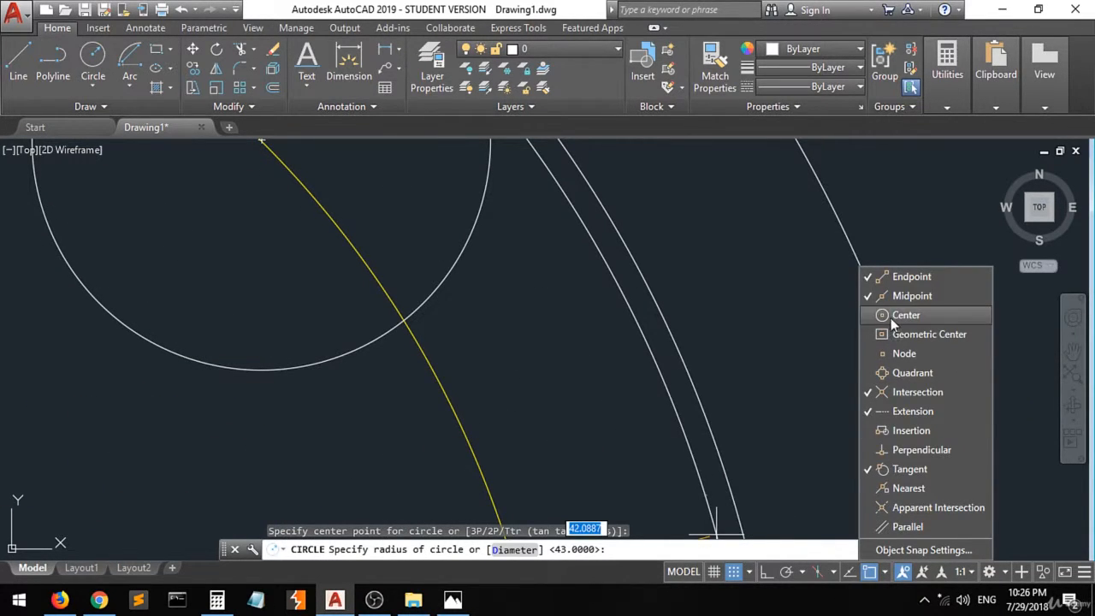
pyautogui.click(211, 366)
pyautogui.scroll(-8, 253, 373)
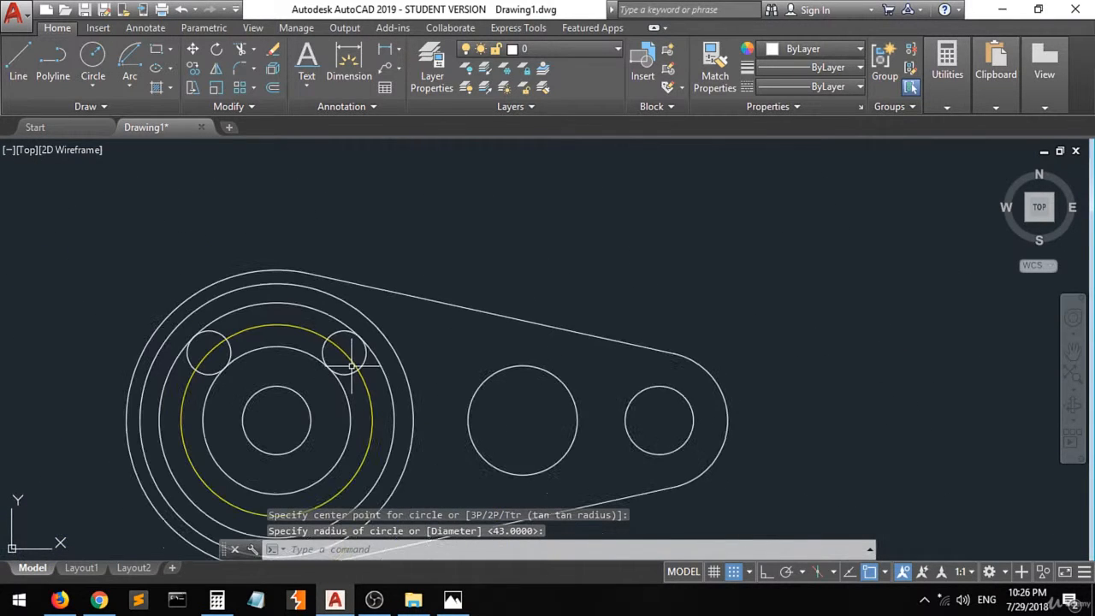
pyautogui.scroll(-1, 257, 307)
pyautogui.scroll(3, 254, 440)
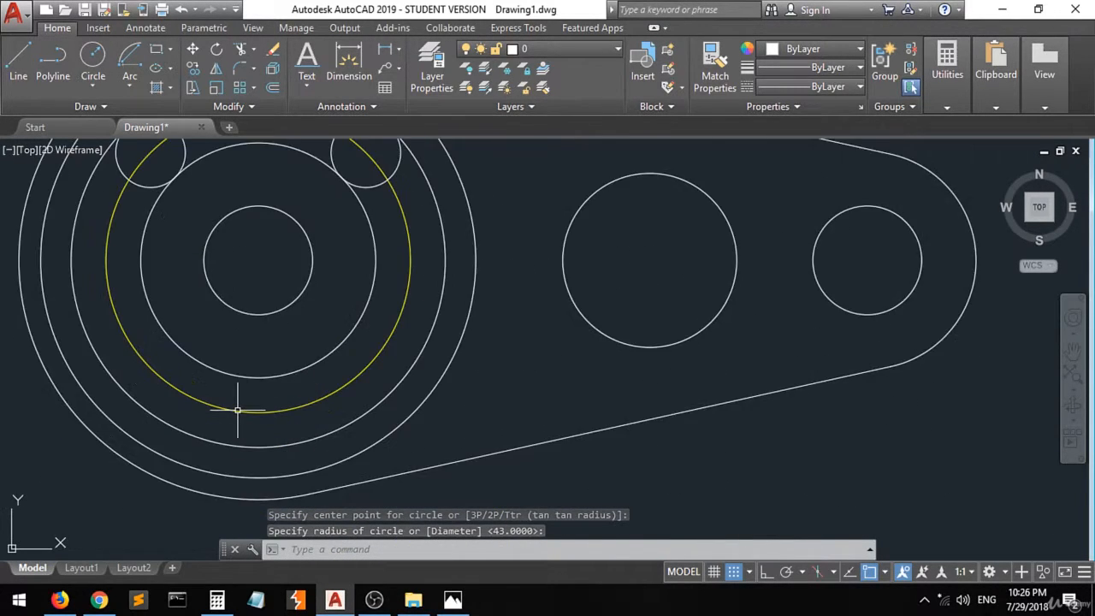
pyautogui.scroll(-1, 237, 416)
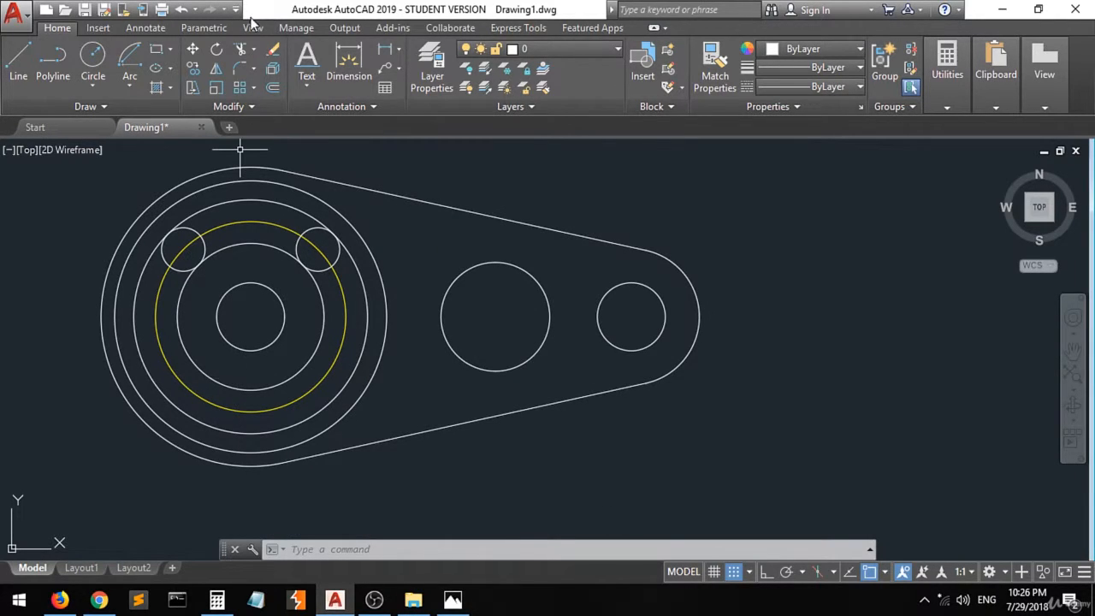
# Trim the inner, outer and yellow slot circles below the two end circles, keeping only their upper arcs.
pyautogui.click(239, 50)
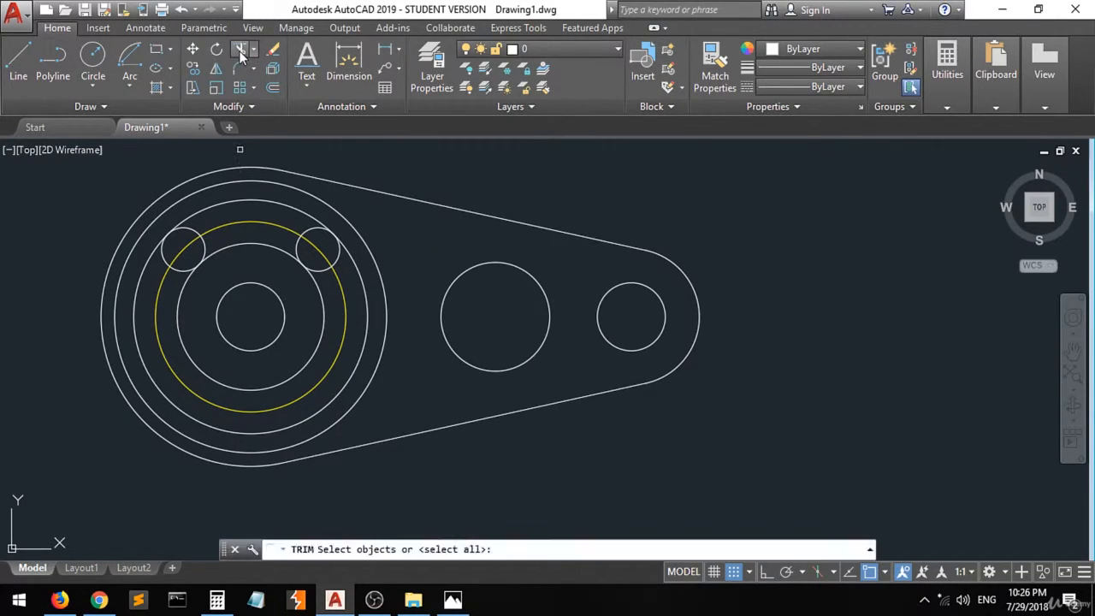
pyautogui.click(370, 152)
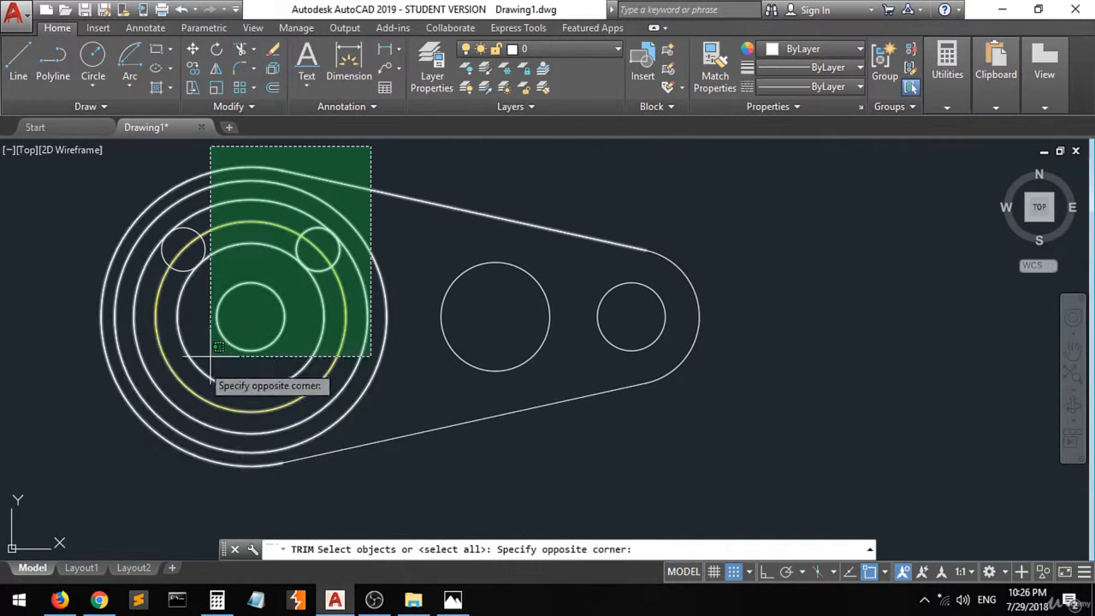
pyautogui.click(117, 486)
pyautogui.press('Return')
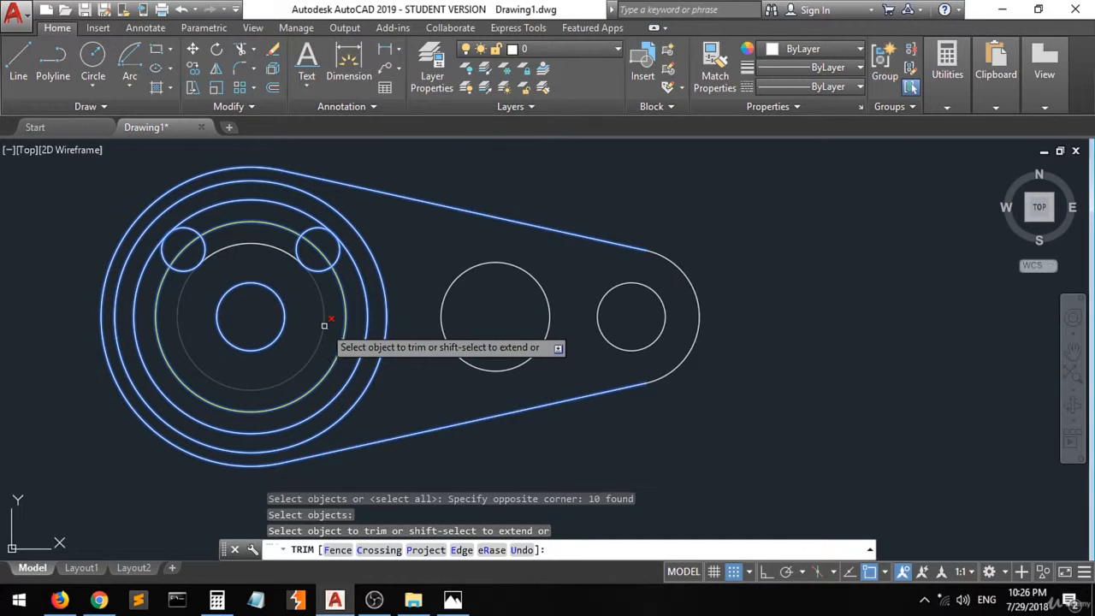
pyautogui.click(323, 325)
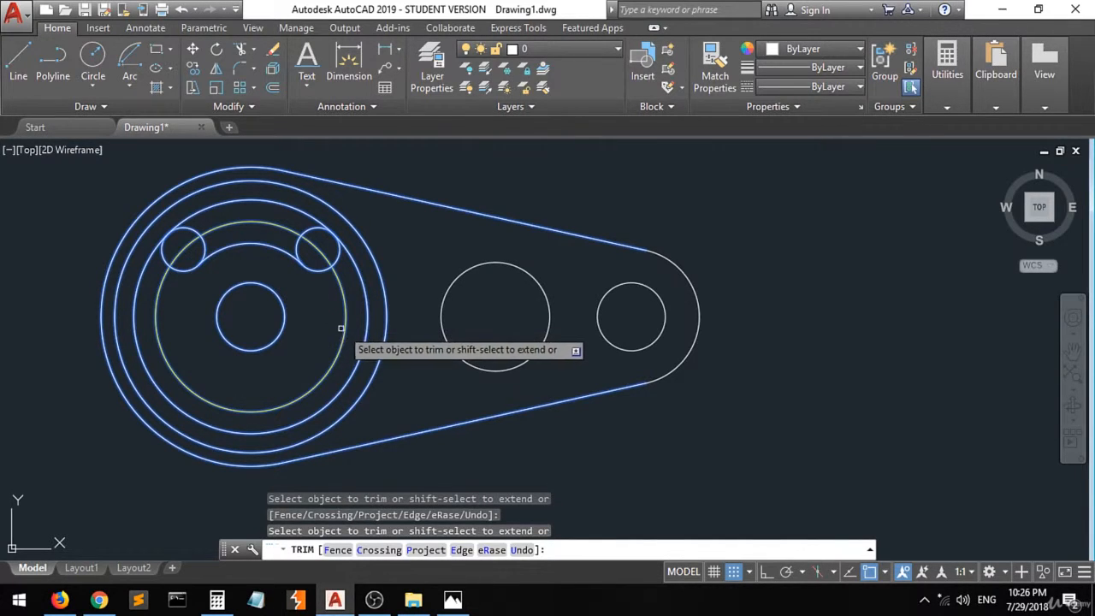
pyautogui.click(366, 331)
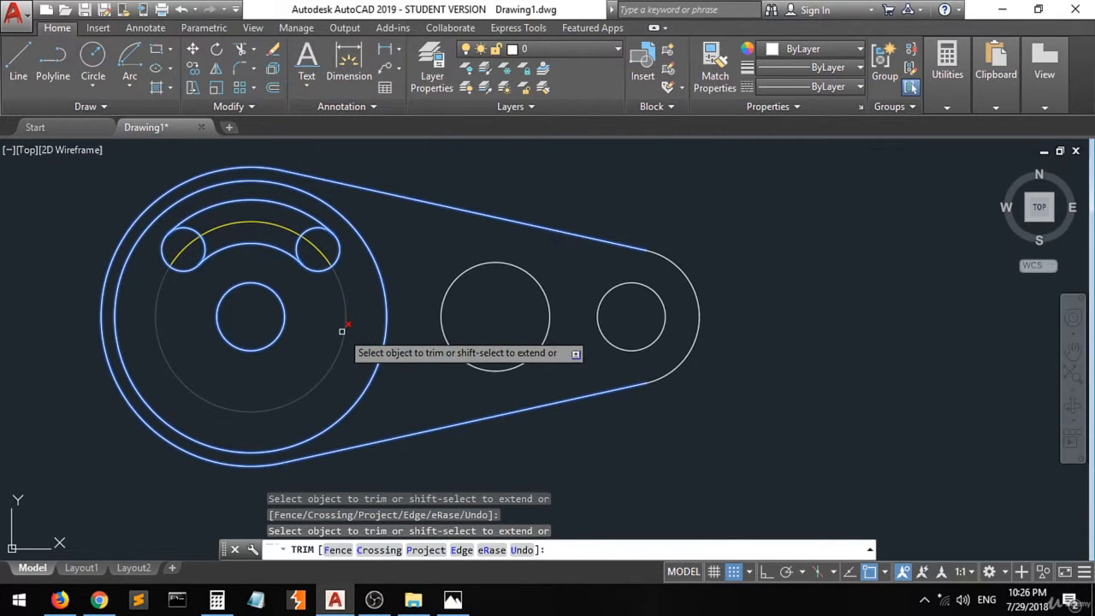
pyautogui.click(342, 331)
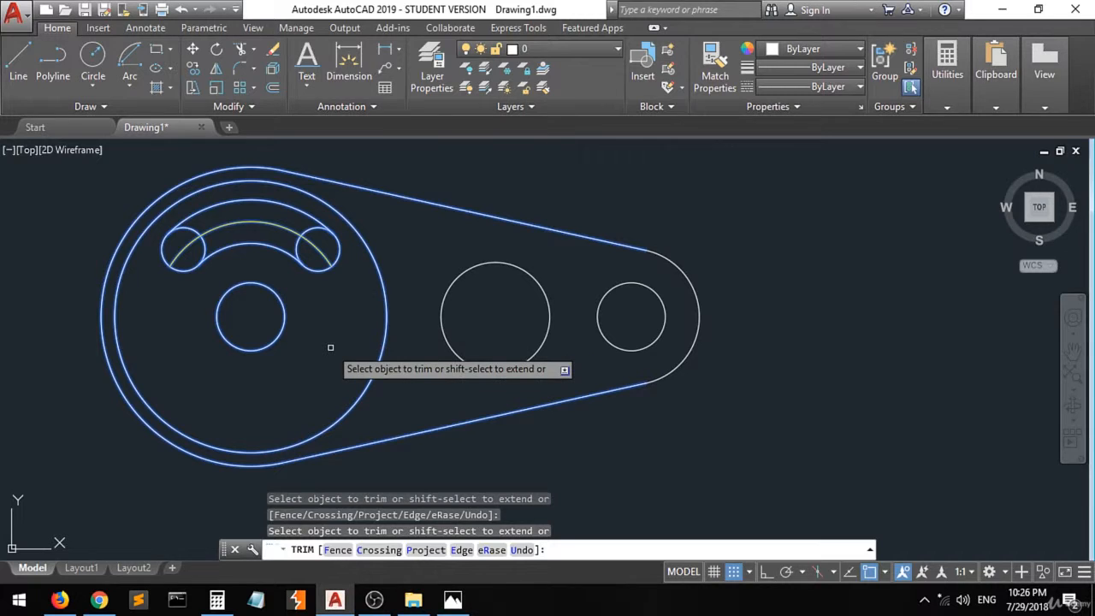
pyautogui.press('Escape')
pyautogui.press('Escape')
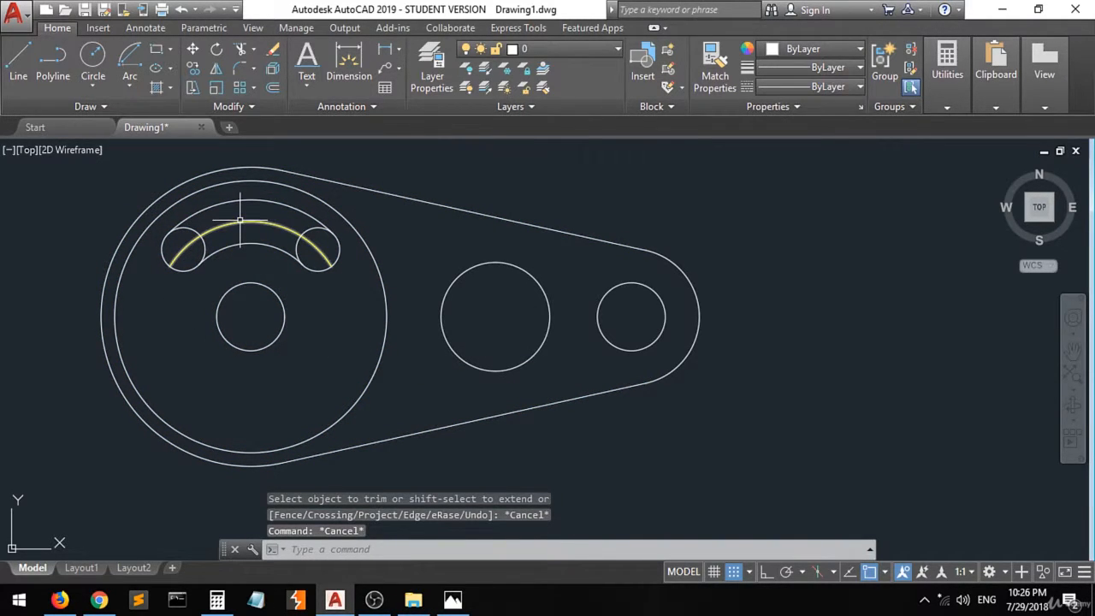
# Check the slot in the Photos reference image, return to AutoCAD and delete the yellow construction arc.
pyautogui.click(453, 600)
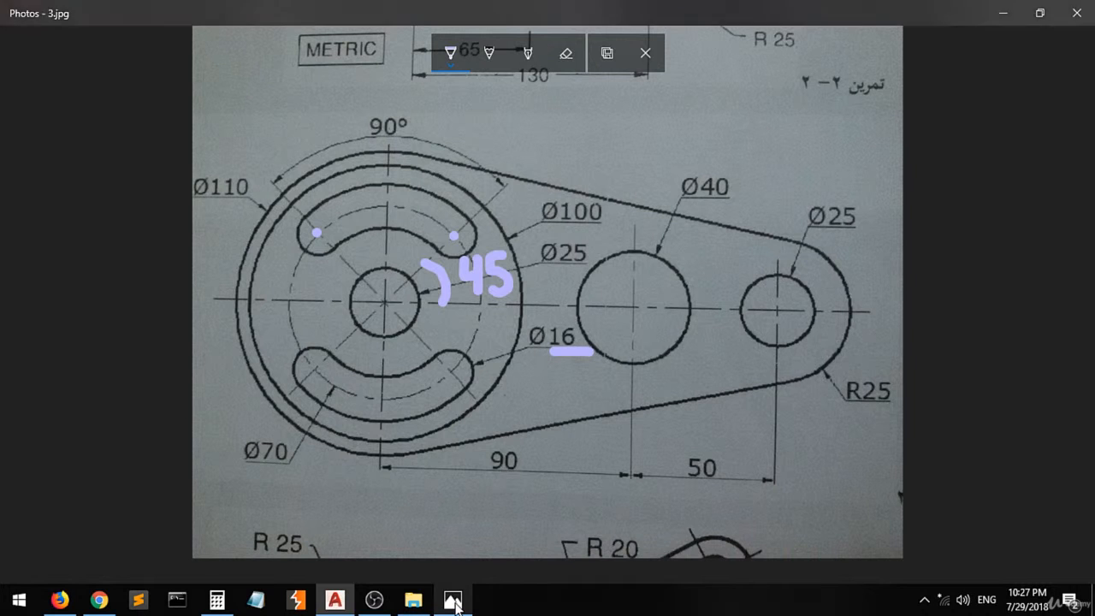
pyautogui.click(453, 600)
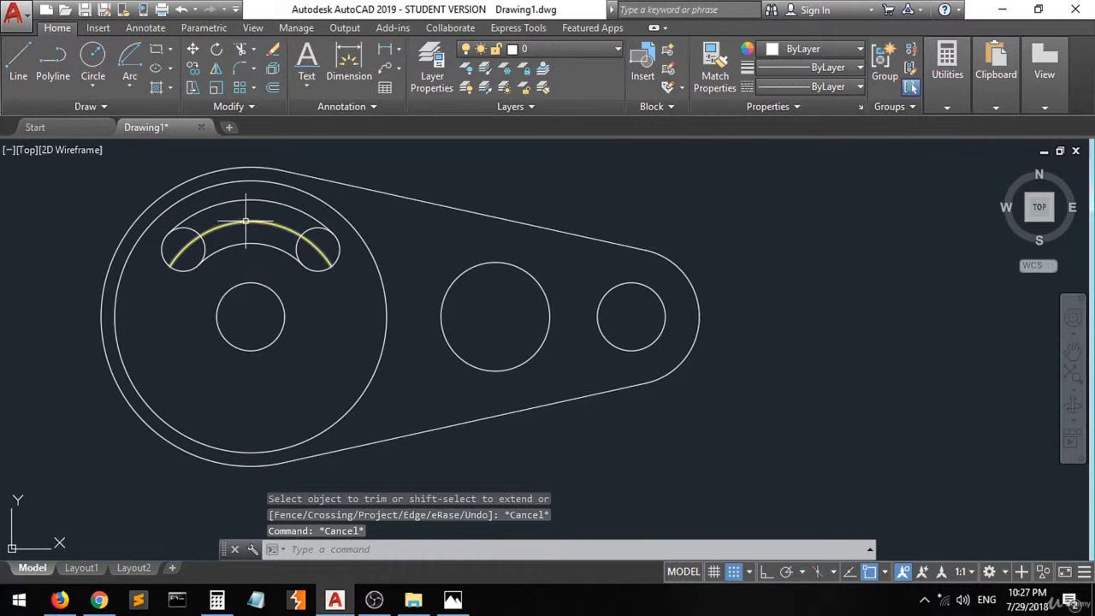
pyautogui.click(246, 220)
pyautogui.press('Delete')
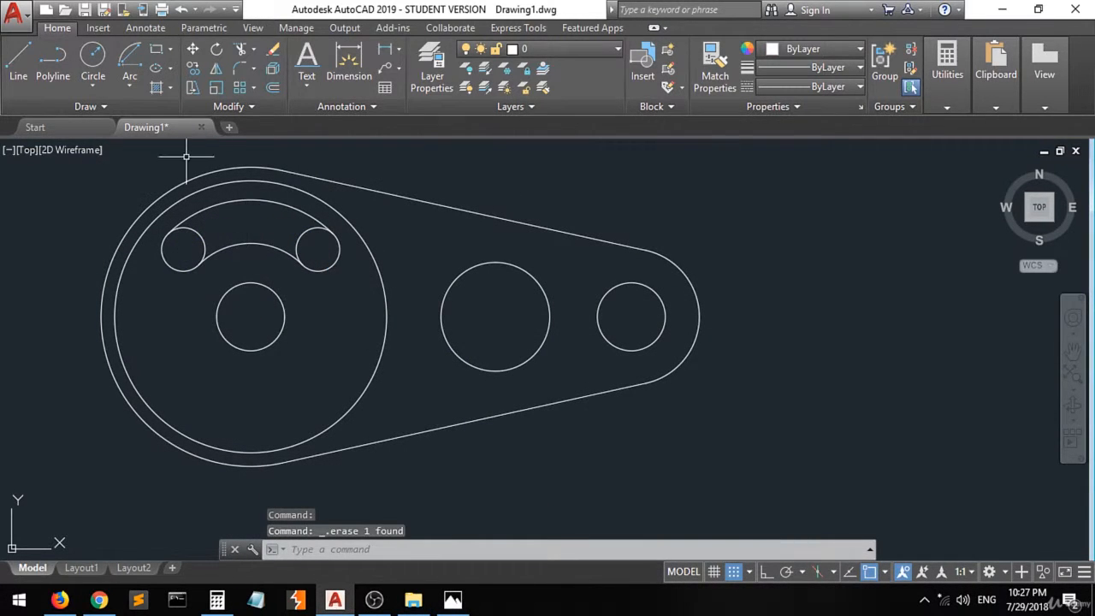
# Trim away the portions of both end circles inside the upper slot to leave a single closed slot outline.
pyautogui.click(240, 48)
pyautogui.click(363, 170)
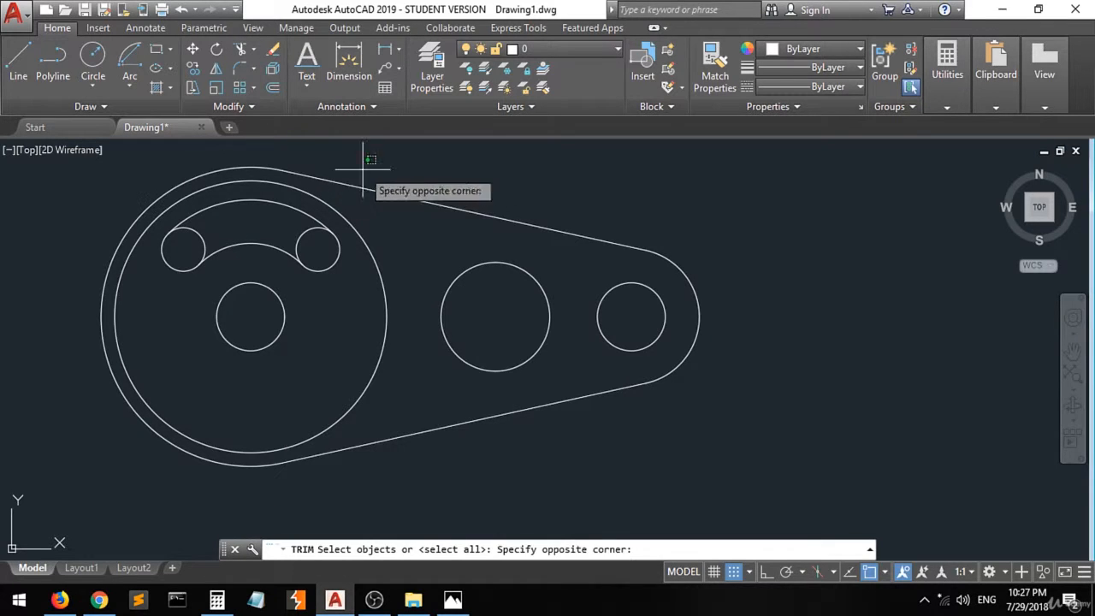
pyautogui.click(182, 294)
pyautogui.press('Return')
pyautogui.click(202, 237)
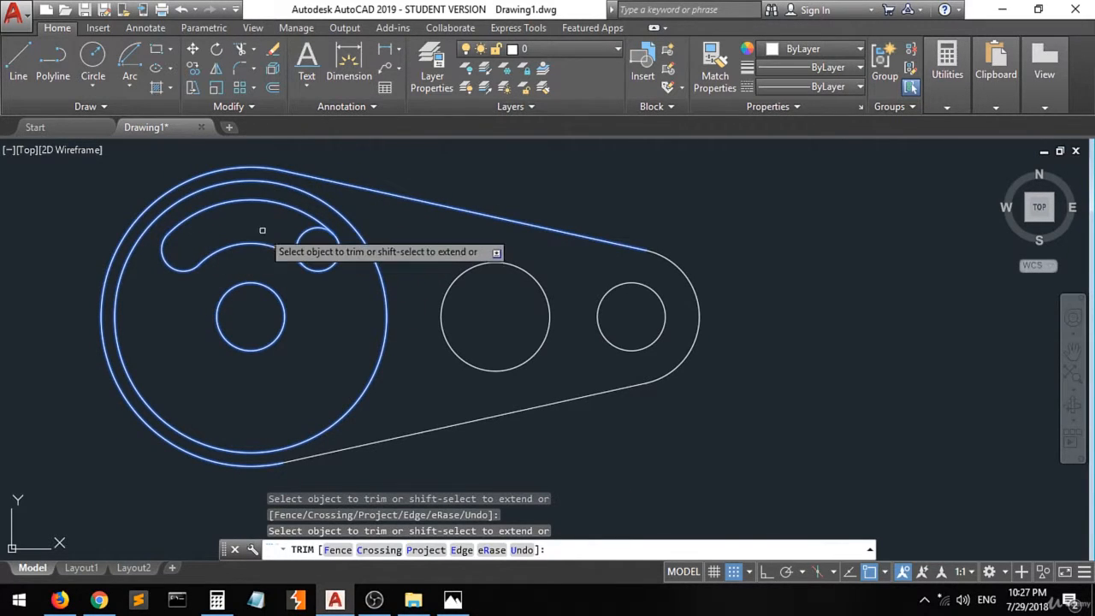
pyautogui.click(306, 234)
pyautogui.click(290, 233)
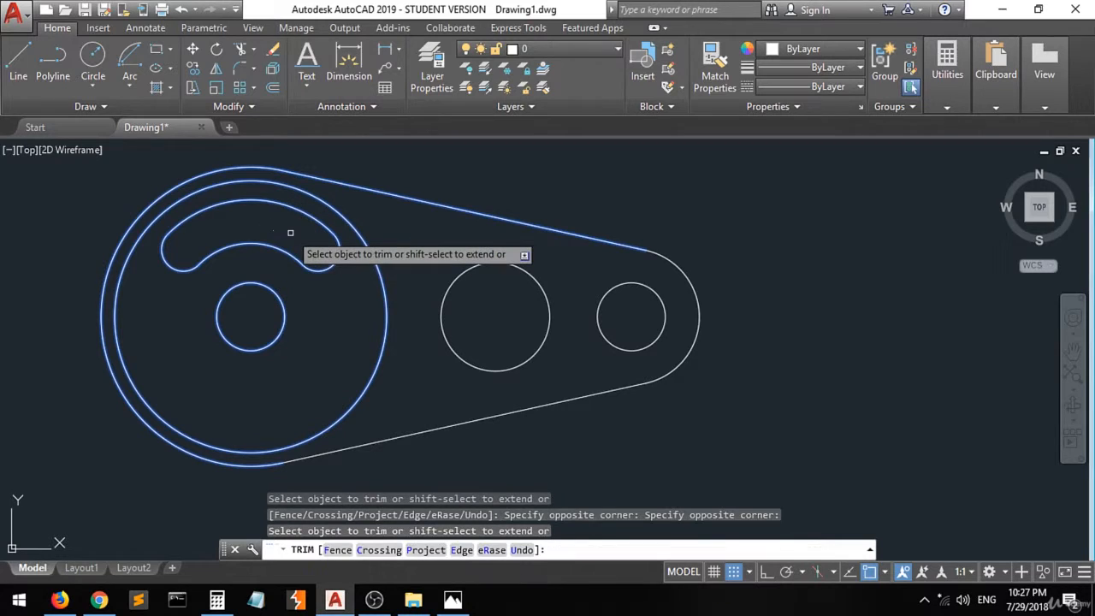
pyautogui.press('Escape')
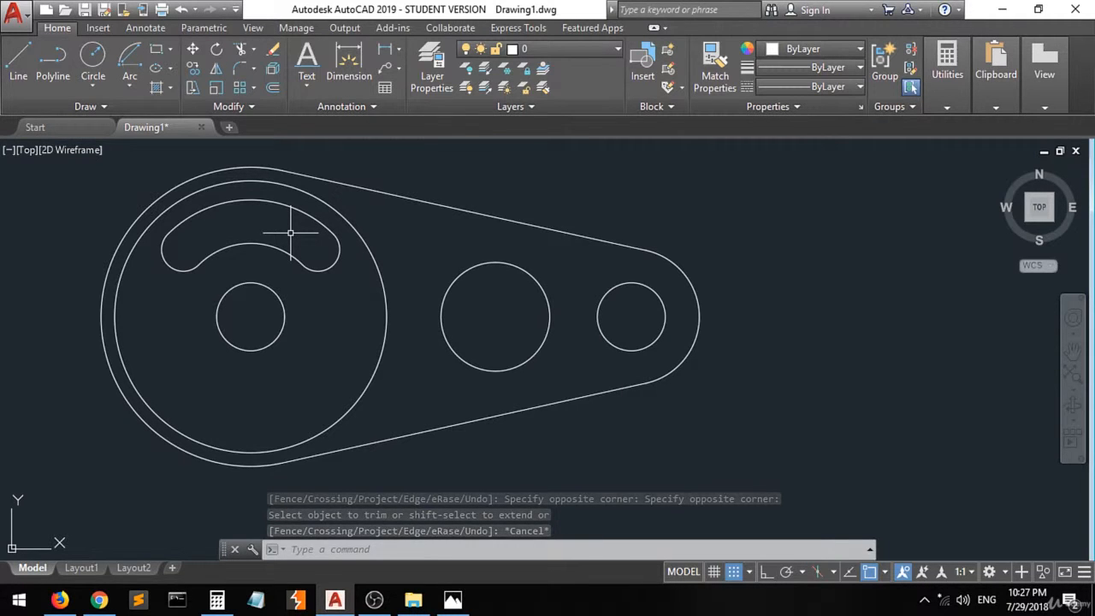
# Enable Quadrant snap and mirror the complete upper slot about the horizontal line through the adjacent center hole's side quadrants, keeping the source objects.
pyautogui.click(453, 599)
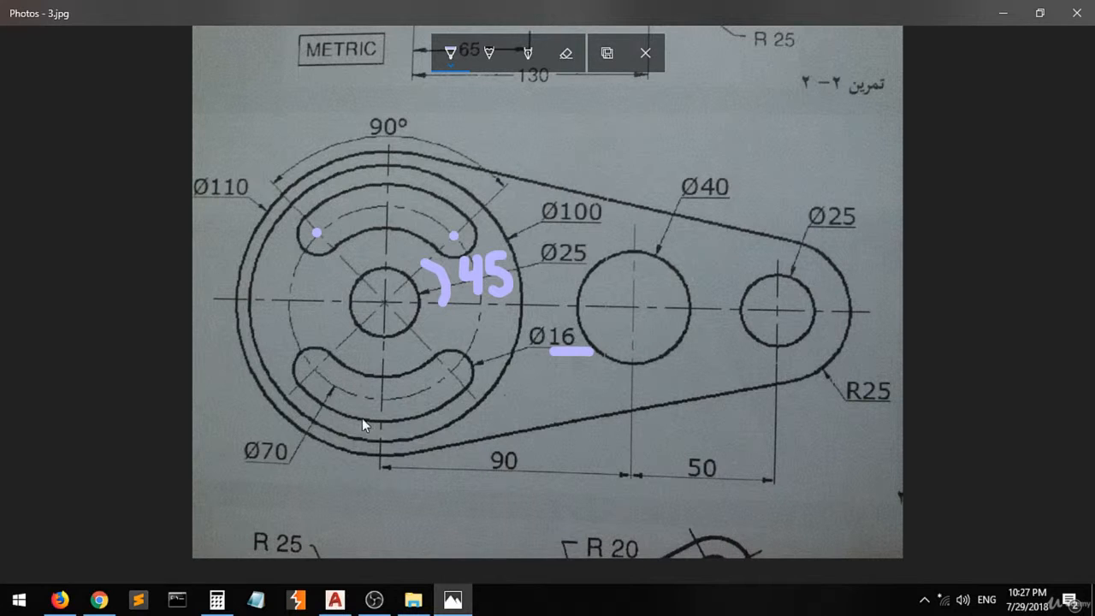
pyautogui.click(453, 599)
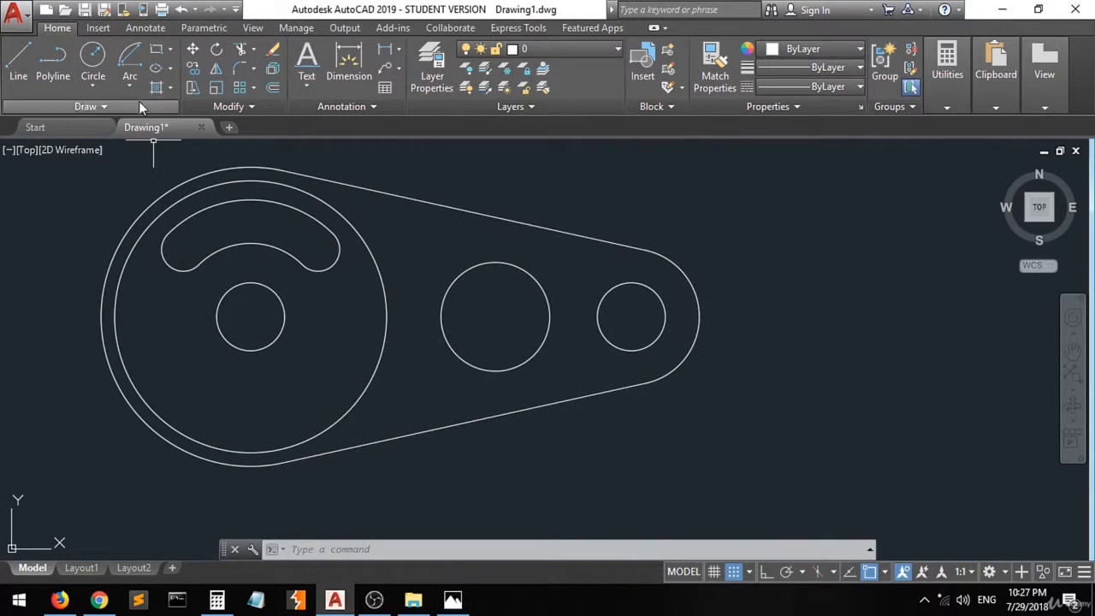
pyautogui.click(214, 73)
pyautogui.click(261, 193)
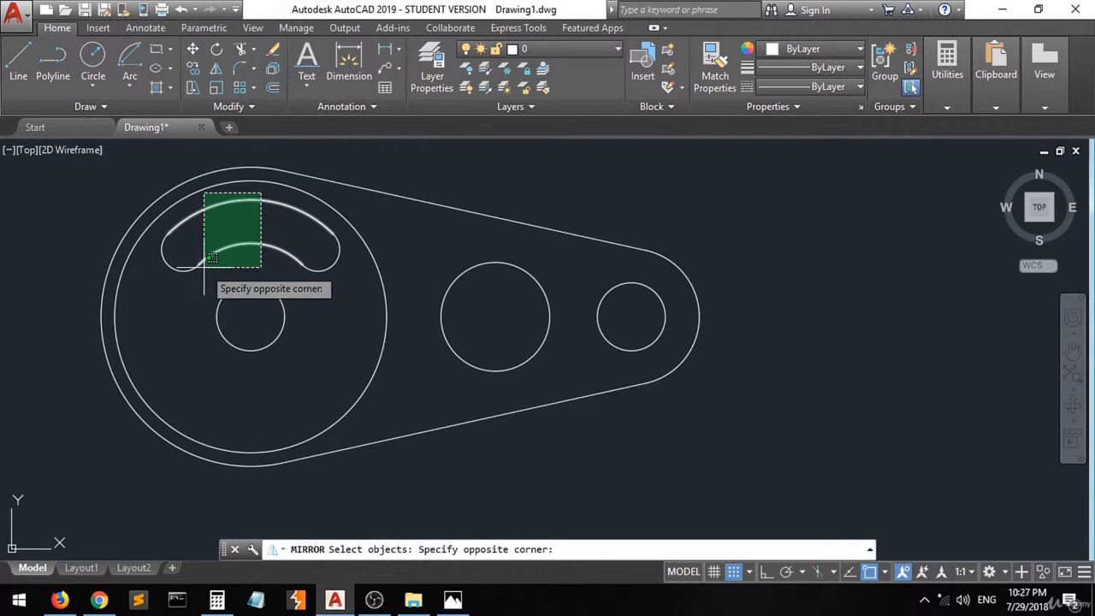
pyautogui.click(205, 275)
pyautogui.click(340, 225)
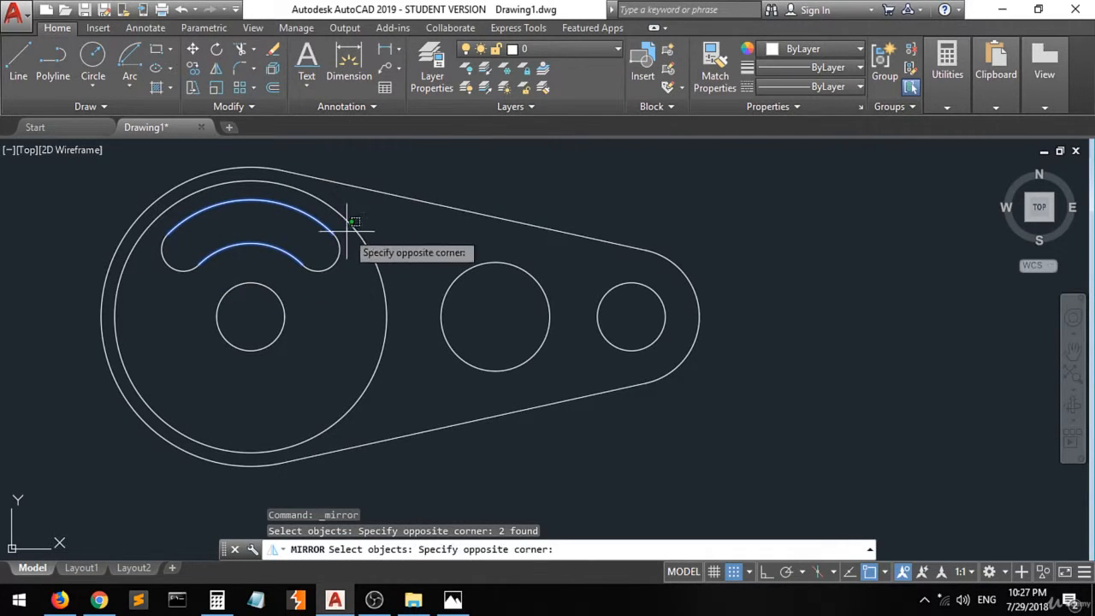
pyautogui.click(295, 266)
pyautogui.click(197, 232)
pyautogui.click(160, 266)
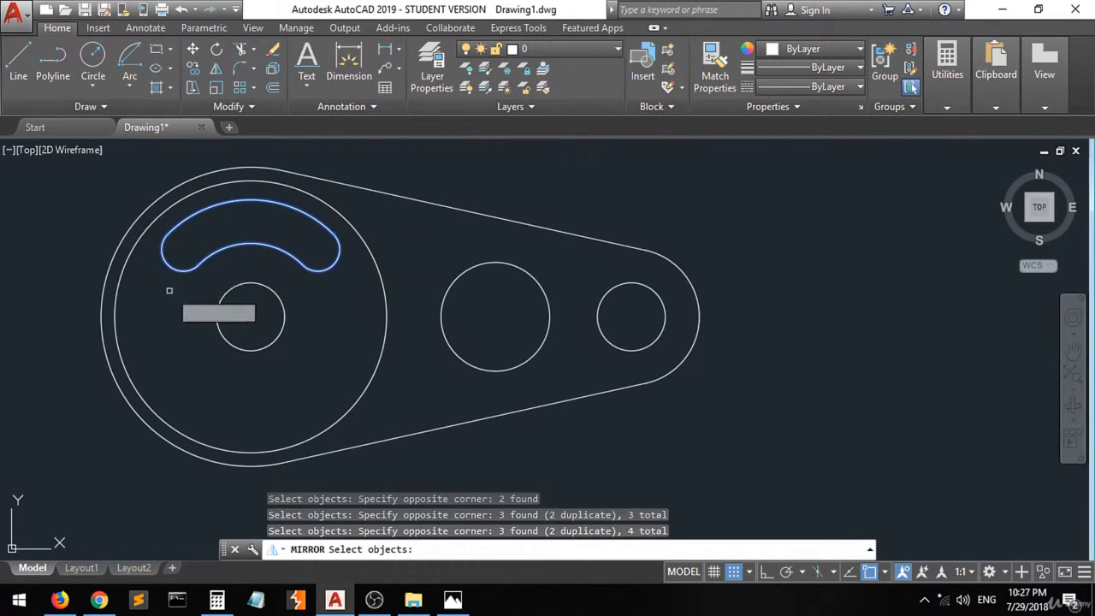
pyautogui.press('Return')
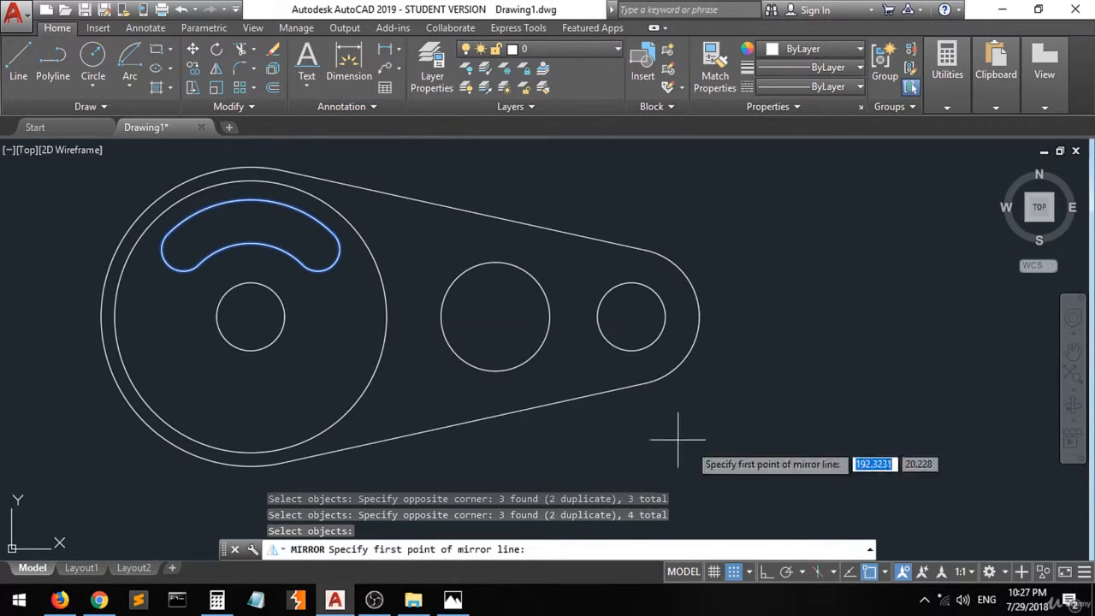
pyautogui.click(885, 574)
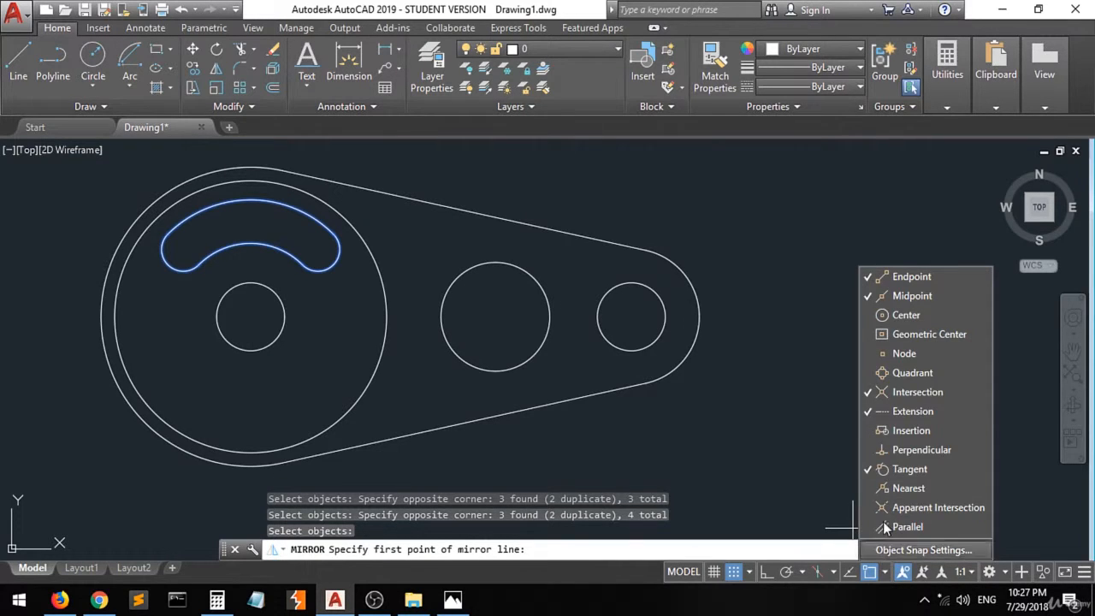
pyautogui.click(211, 319)
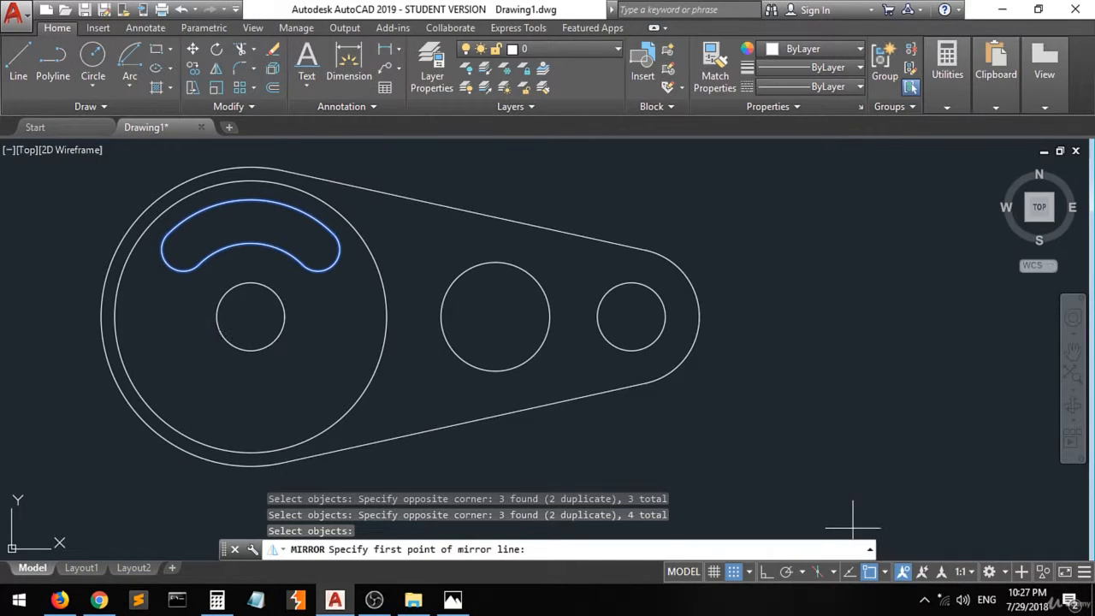
pyautogui.click(216, 316)
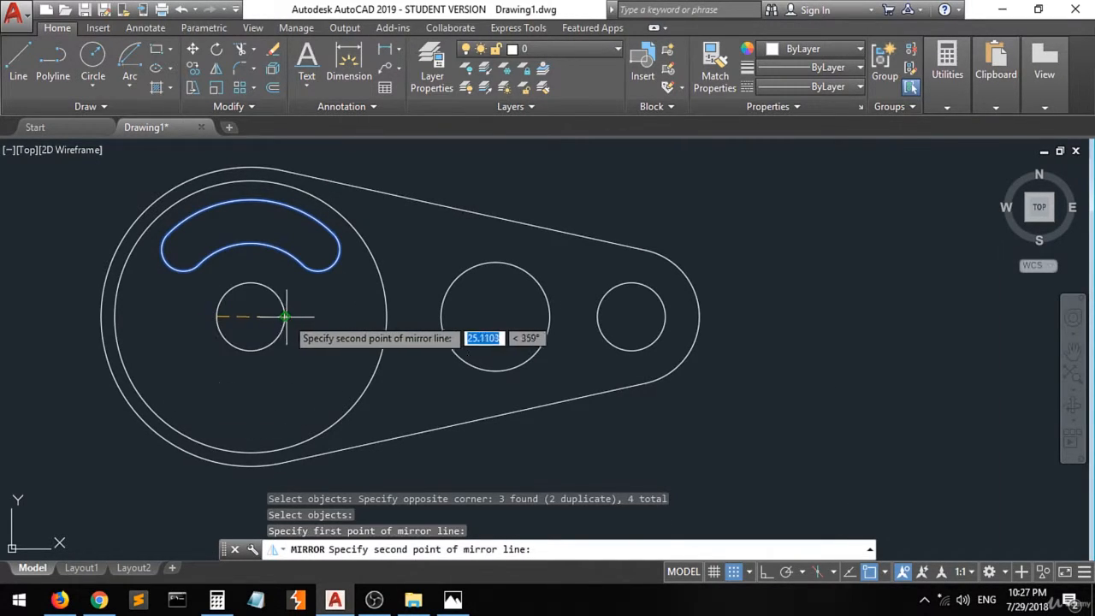
pyautogui.click(286, 317)
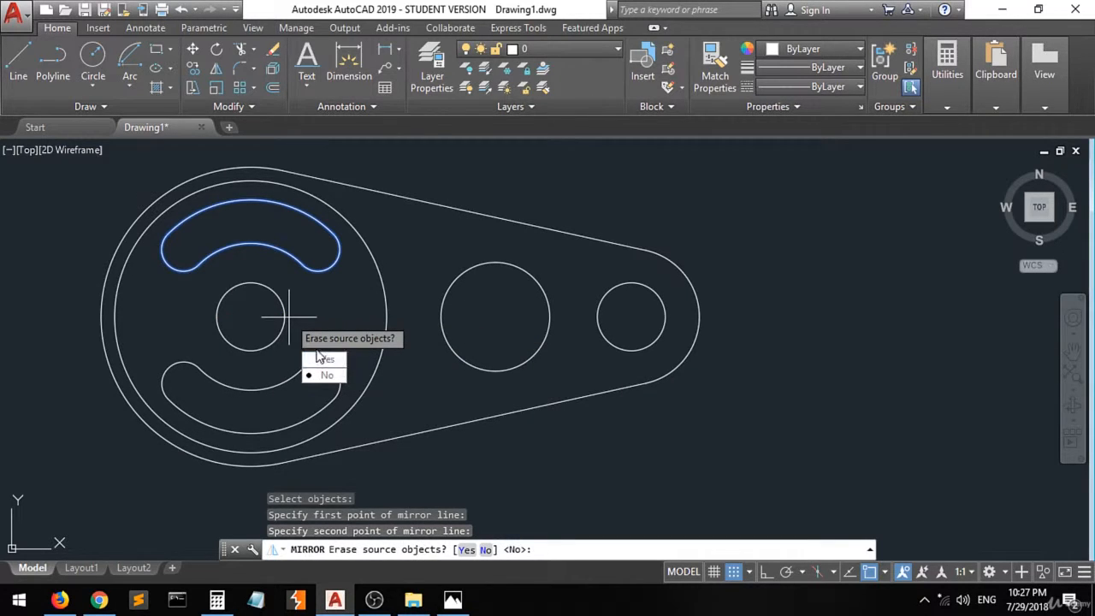
pyautogui.click(325, 375)
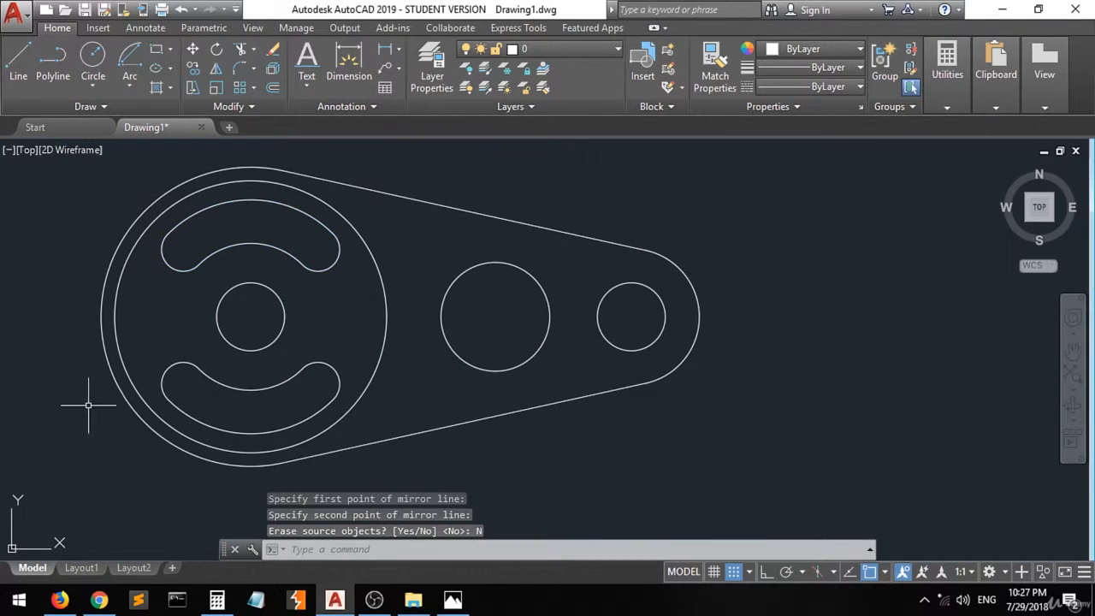
# Restore the Photos reference image to a smaller window beside the drawing, compare the two, and minimize the image.
pyautogui.scroll(-2, 108, 407)
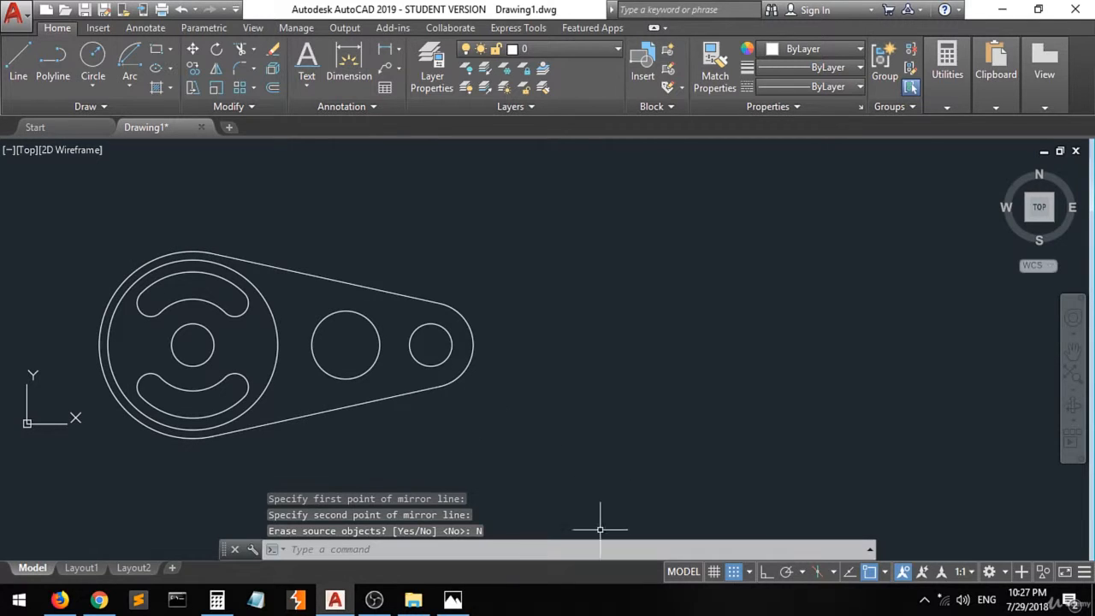
pyautogui.click(453, 599)
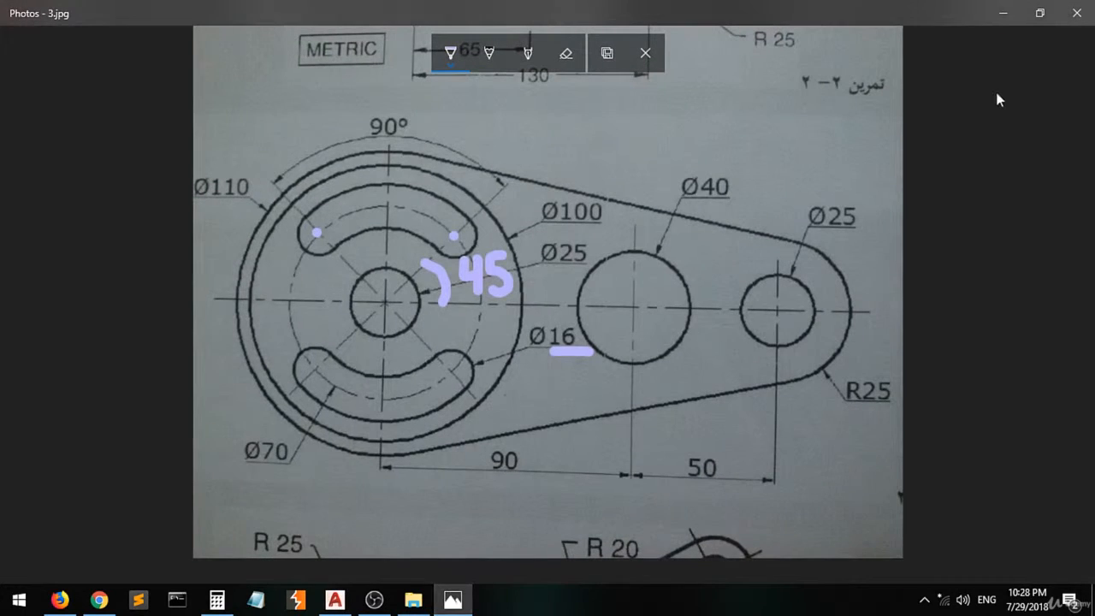
pyautogui.click(1039, 13)
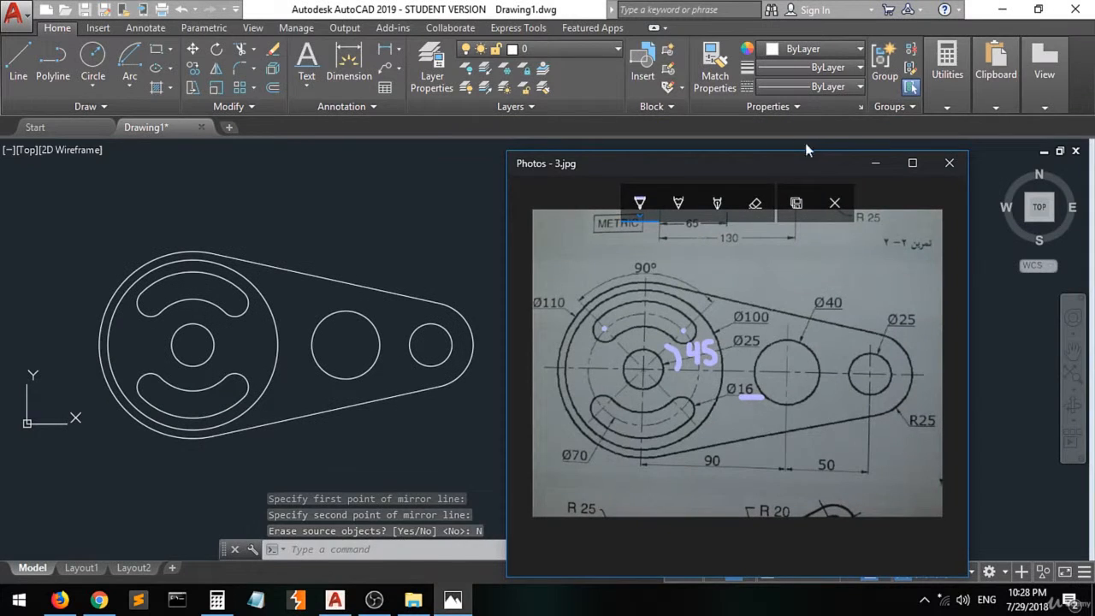
pyautogui.moveTo(741, 169); pyautogui.dragTo(743, 139)
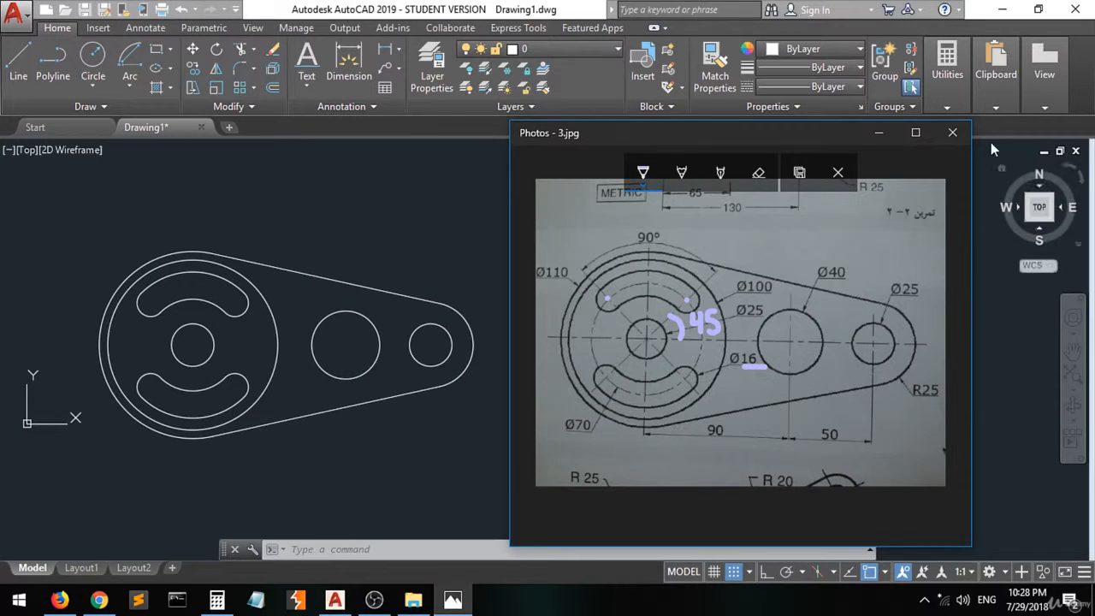
pyautogui.click(880, 133)
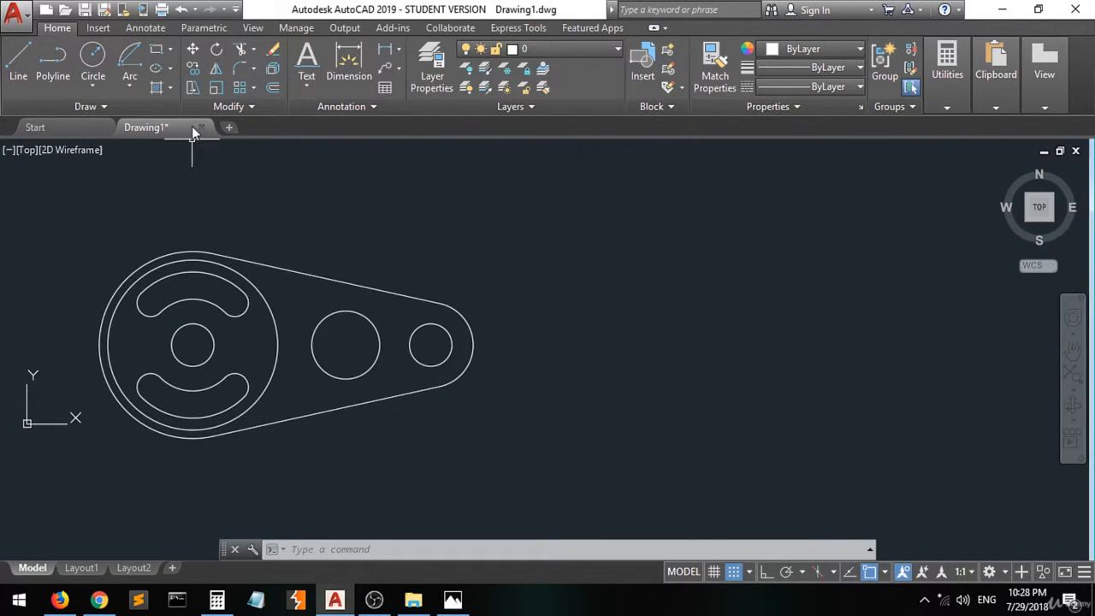
# Enable Center snap and add a horizontal linear dimension below the plate from the large end's center to the middle hole's center.
pyautogui.click(384, 50)
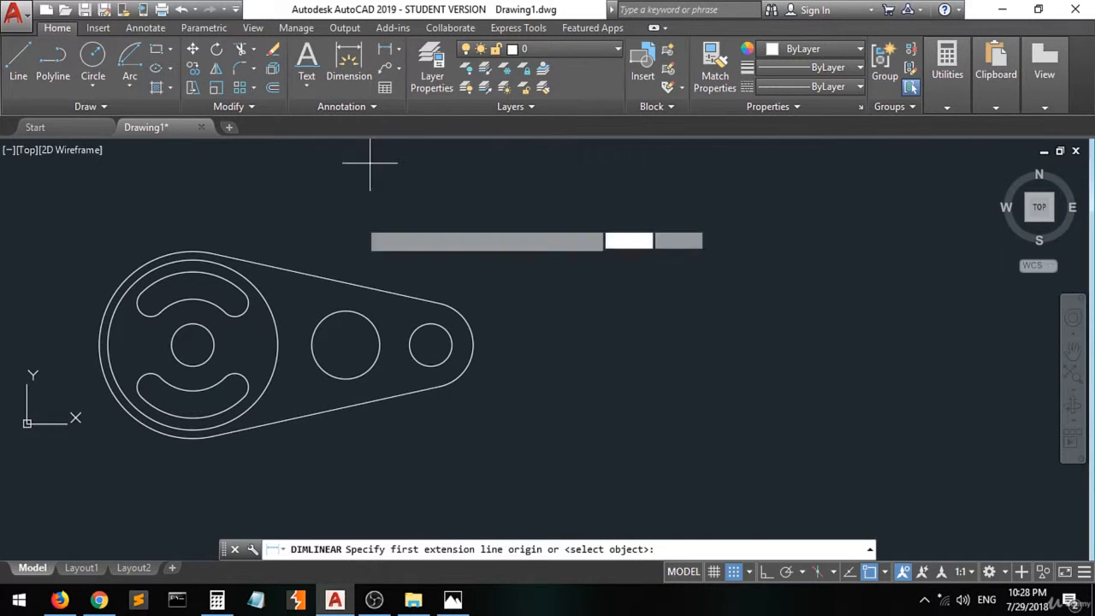
pyautogui.click(452, 600)
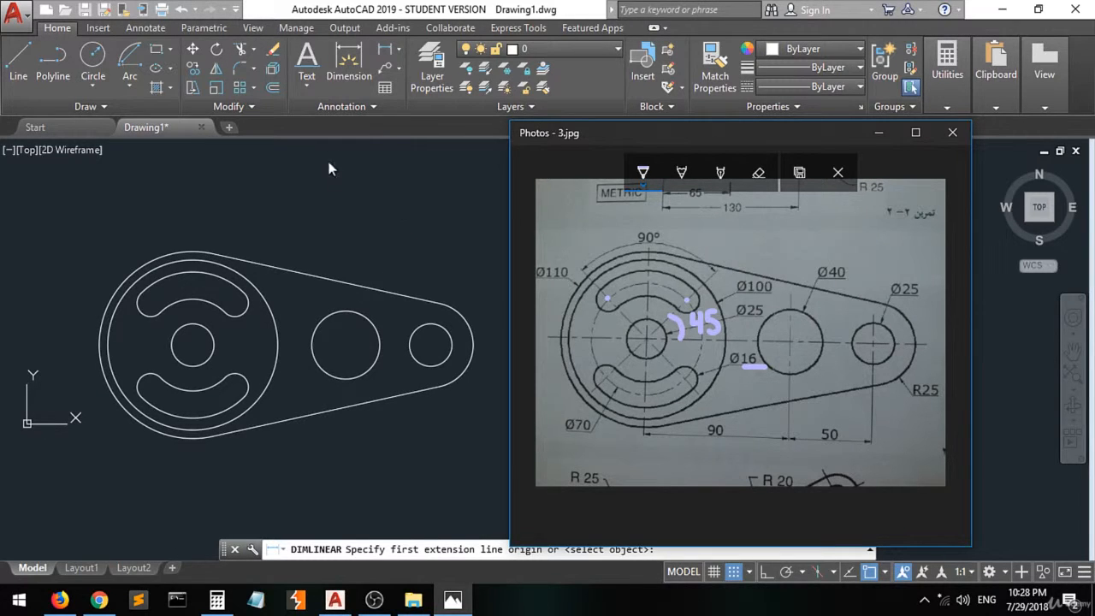
pyautogui.click(385, 49)
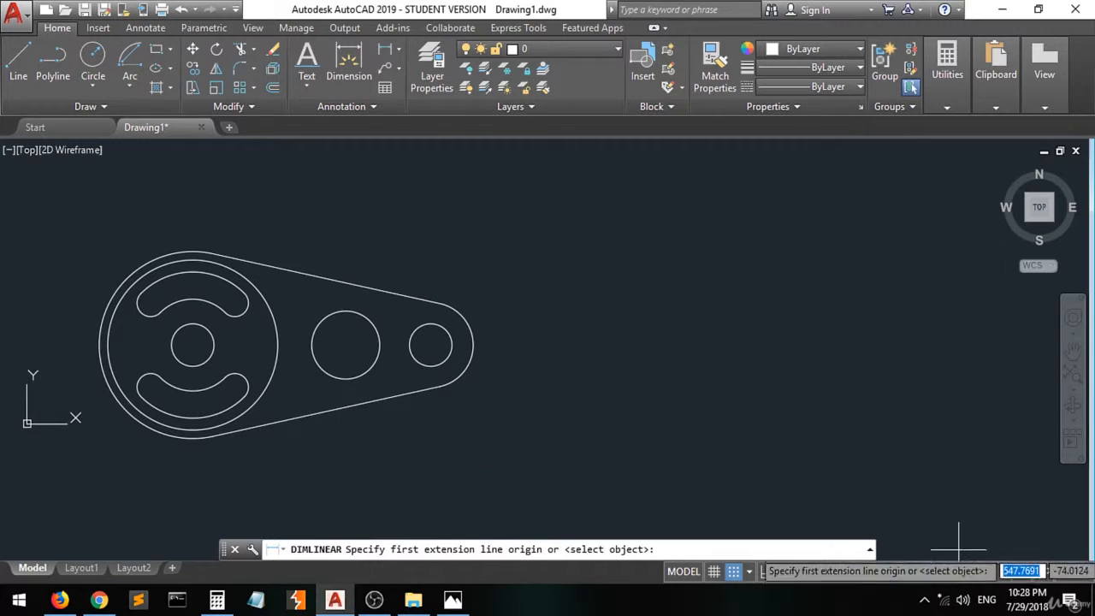
pyautogui.click(884, 571)
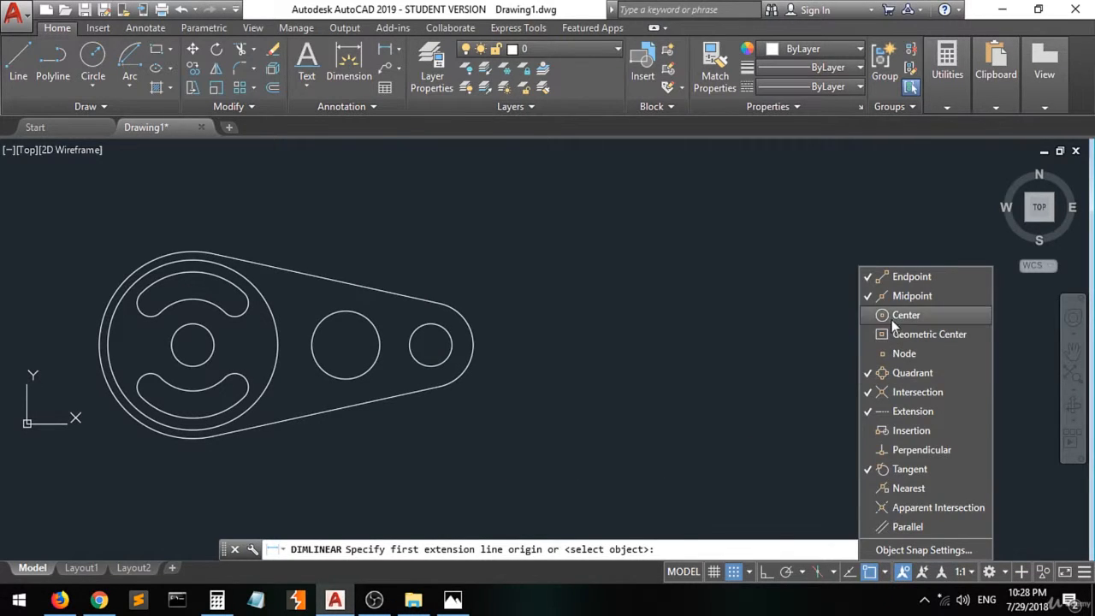
pyautogui.click(197, 350)
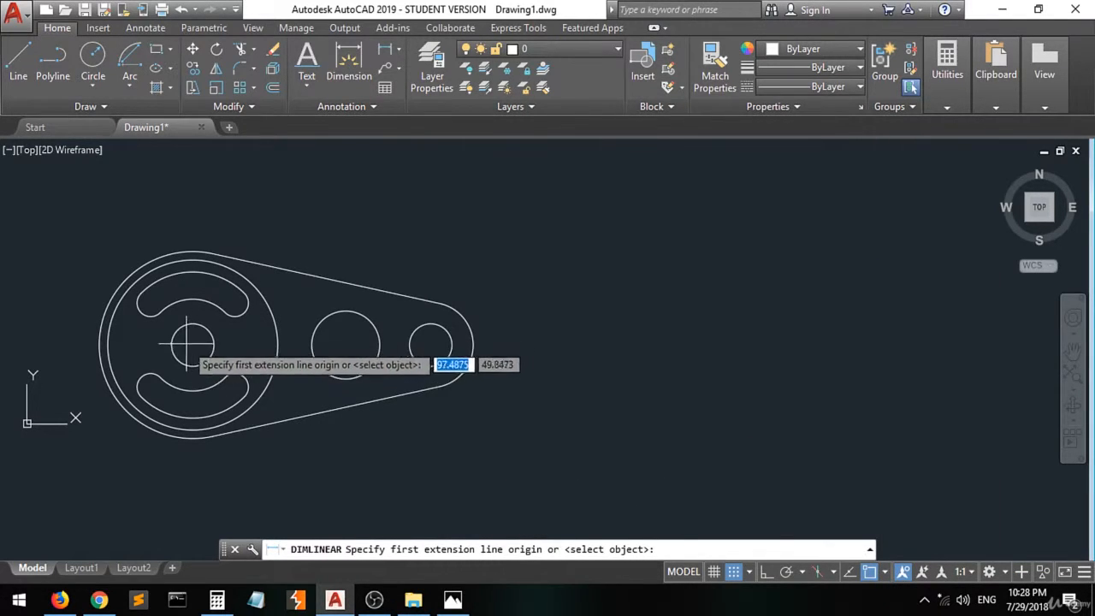
pyautogui.click(192, 345)
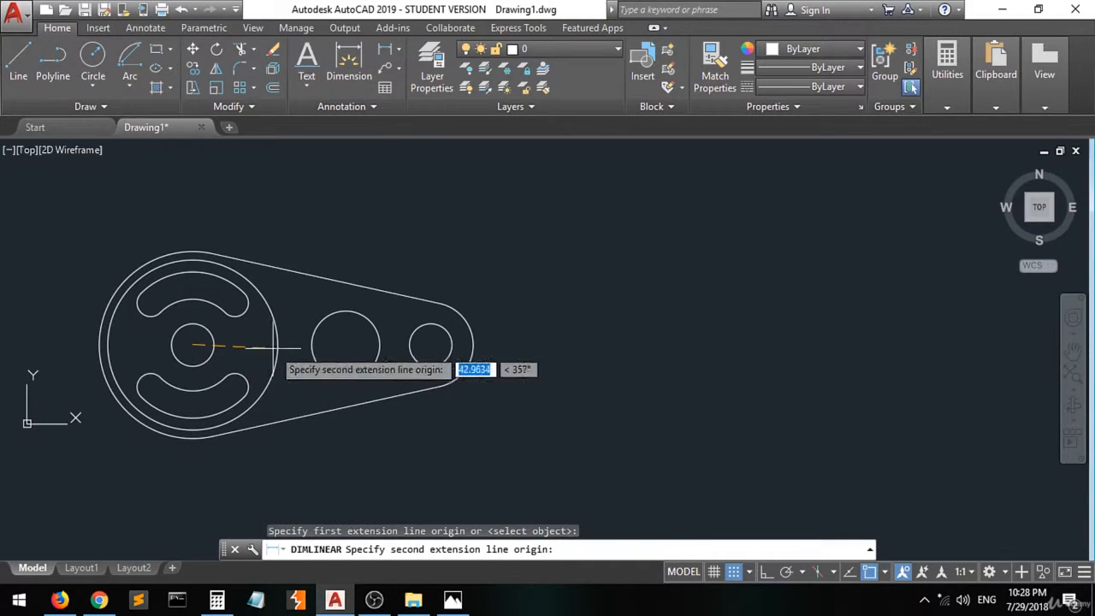
pyautogui.click(346, 346)
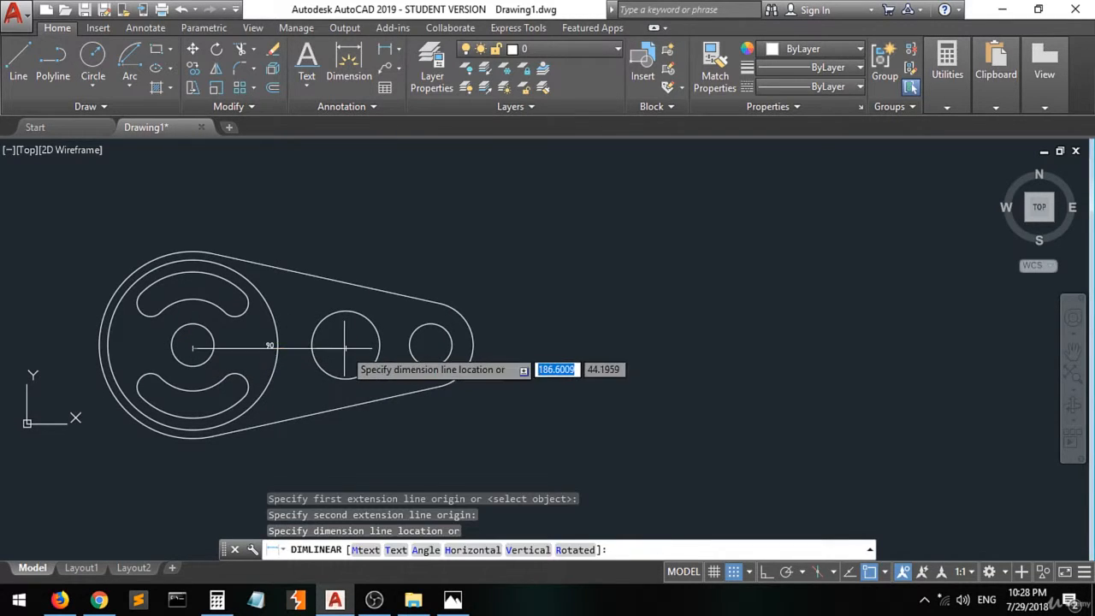
pyautogui.click(346, 477)
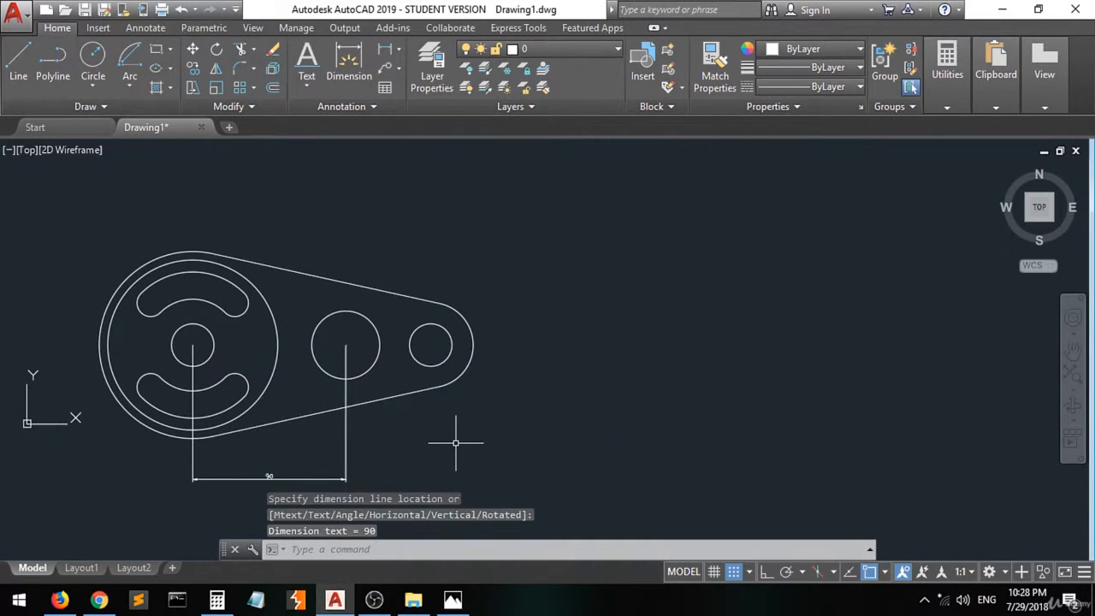
# Add a linear dimension between the middle and small end hole centers, in line with the existing dimension below the plate.
pyautogui.press('Return')
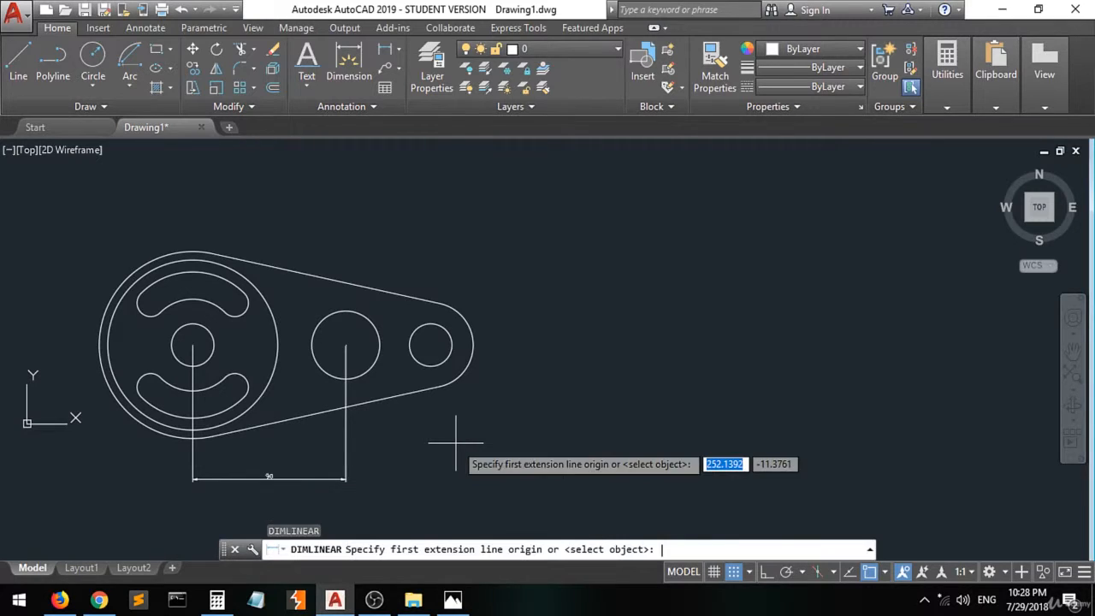
pyautogui.click(346, 345)
pyautogui.click(430, 344)
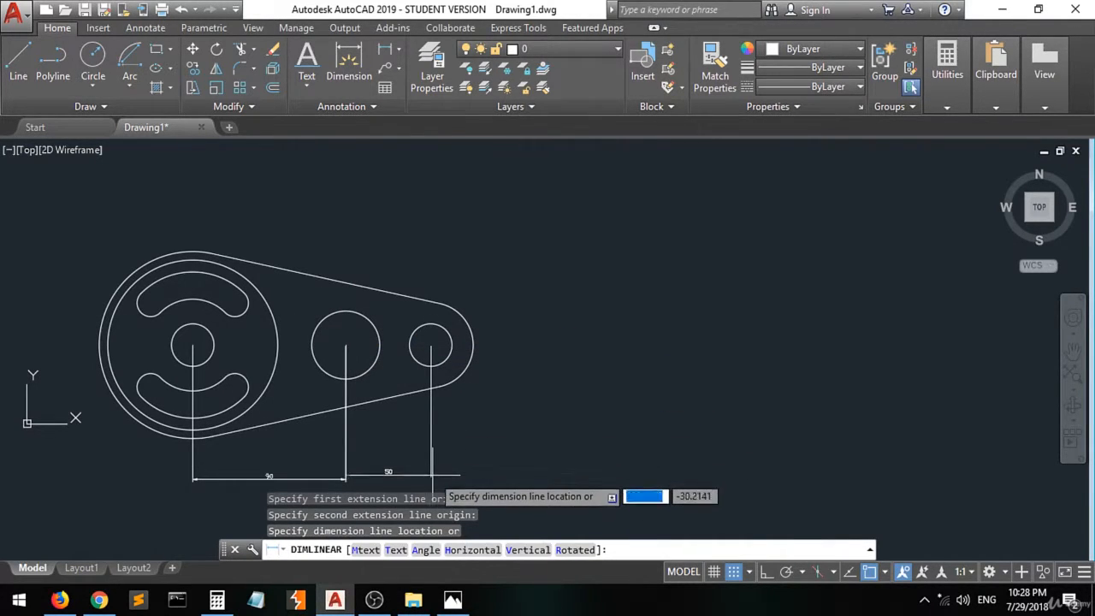
pyautogui.click(431, 477)
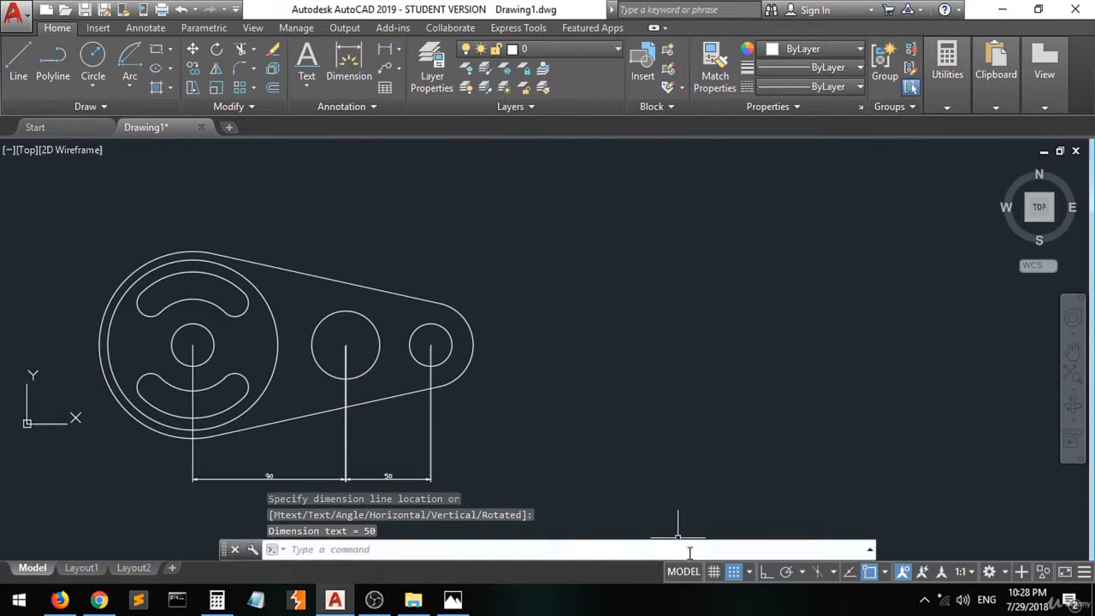
# Check the reference image and add a radius dimension to the plate's small rounded end, placing its text outside the outline.
pyautogui.click(453, 600)
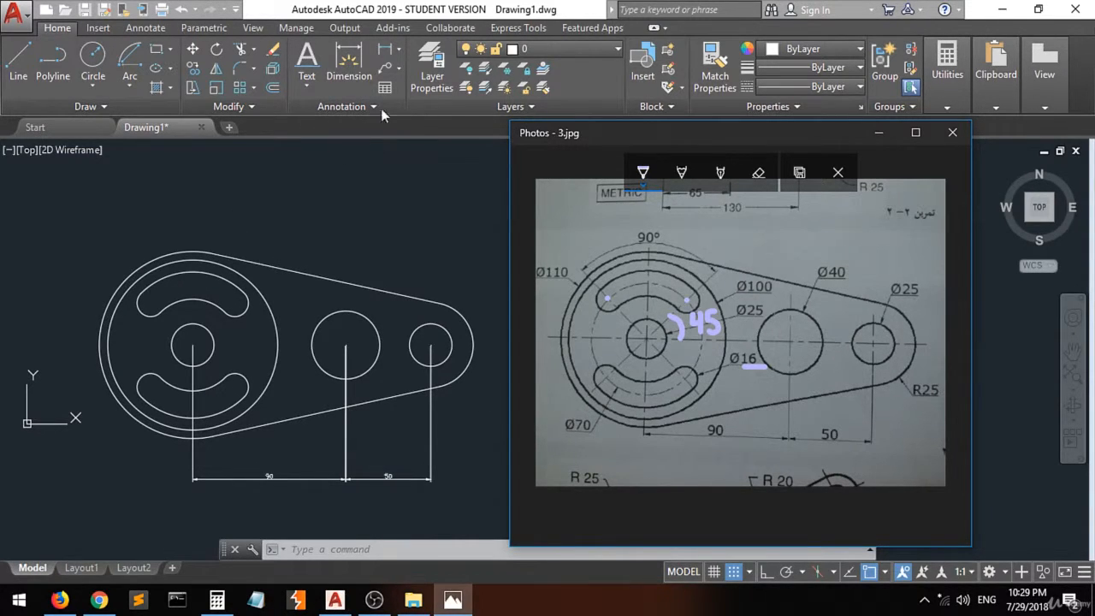
pyautogui.click(396, 62)
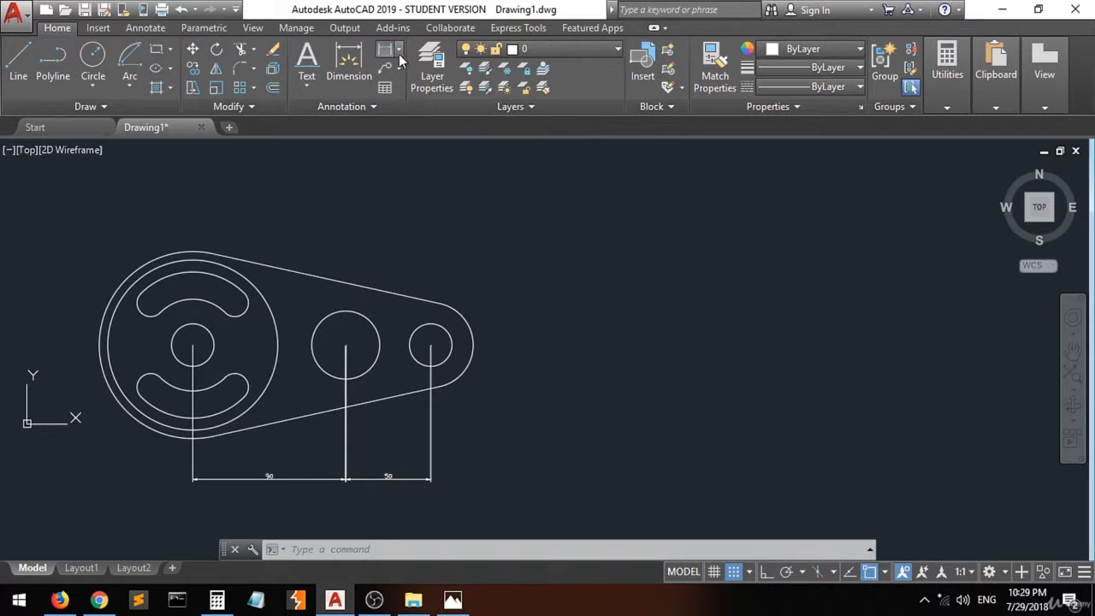
pyautogui.click(398, 49)
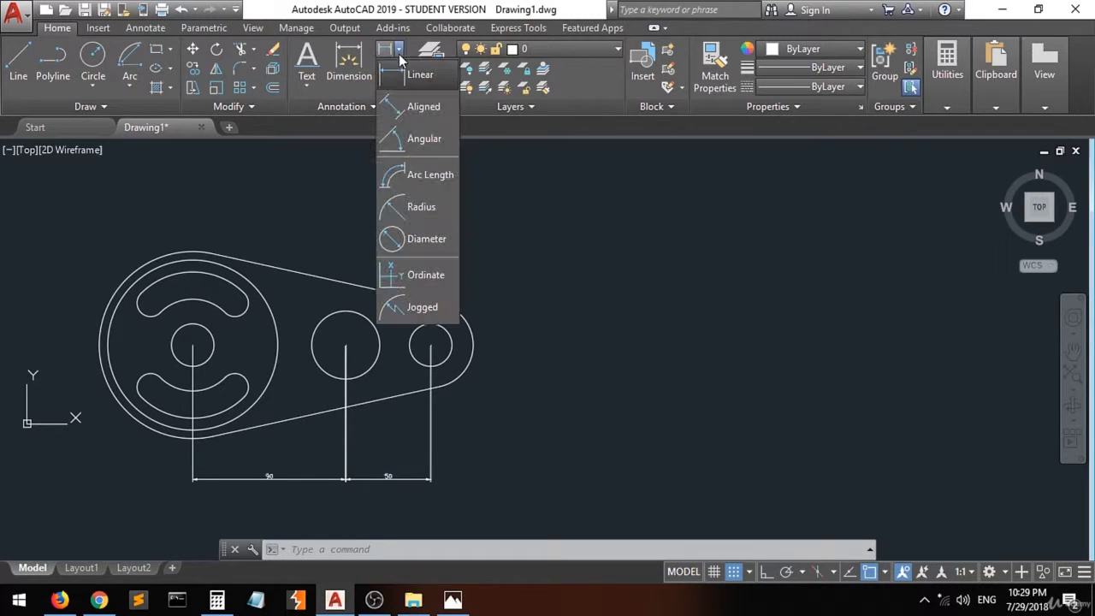
pyautogui.click(426, 214)
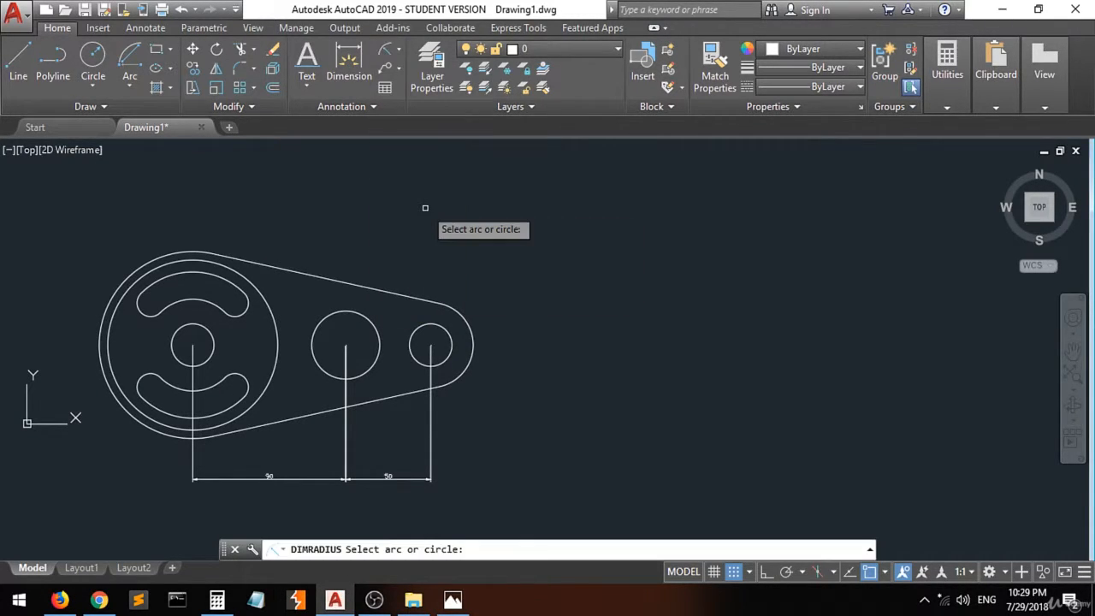
pyautogui.click(453, 599)
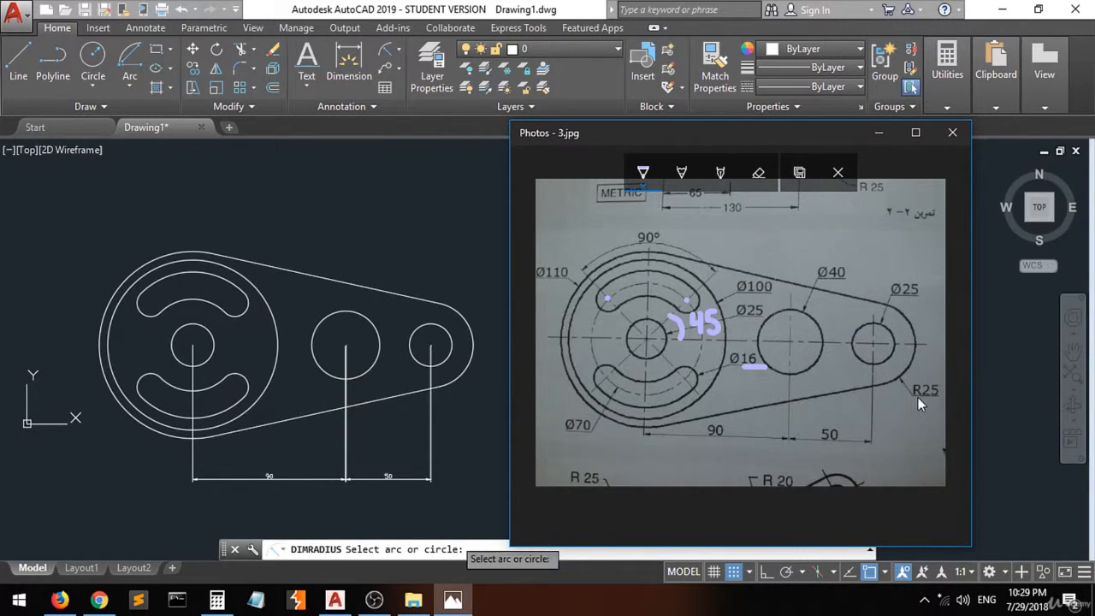
pyautogui.click(455, 374)
pyautogui.click(461, 373)
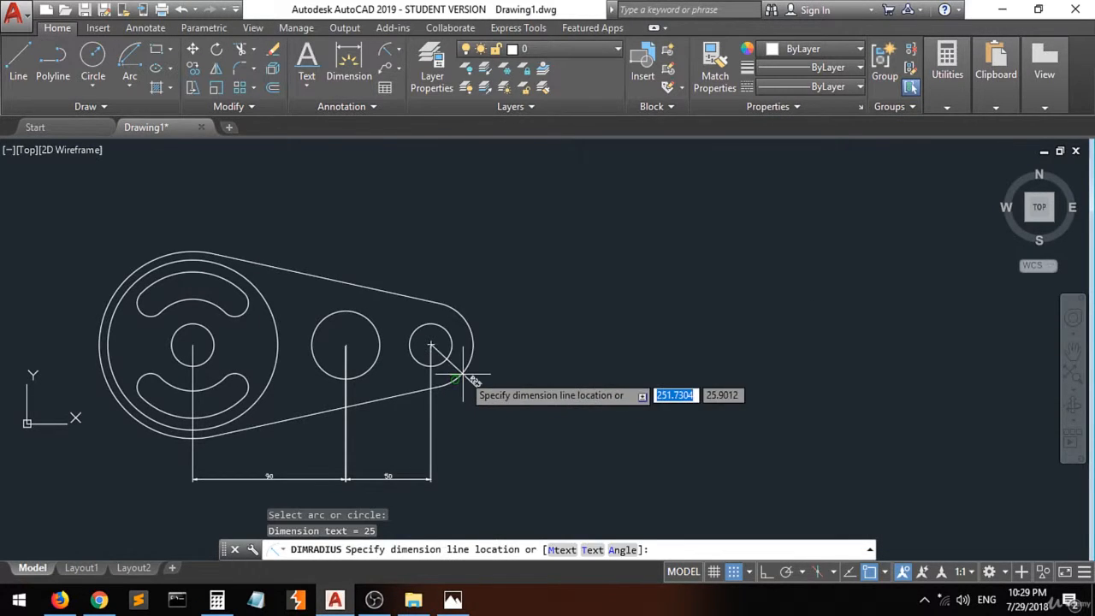
pyautogui.click(546, 361)
pyautogui.scroll(2, 500, 383)
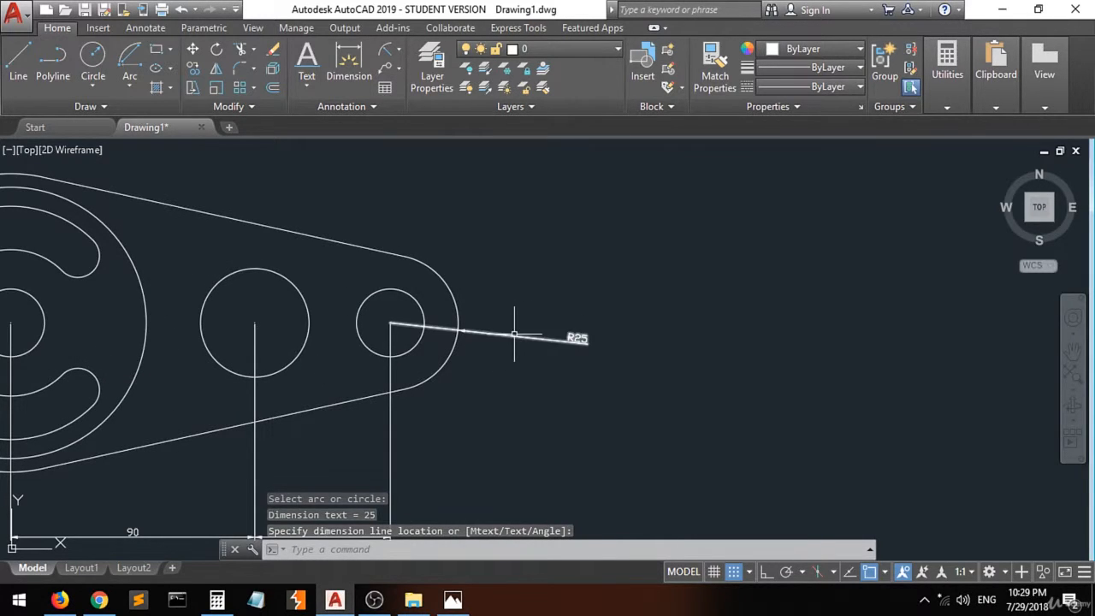
pyautogui.scroll(-4, 514, 338)
pyautogui.scroll(2, 510, 342)
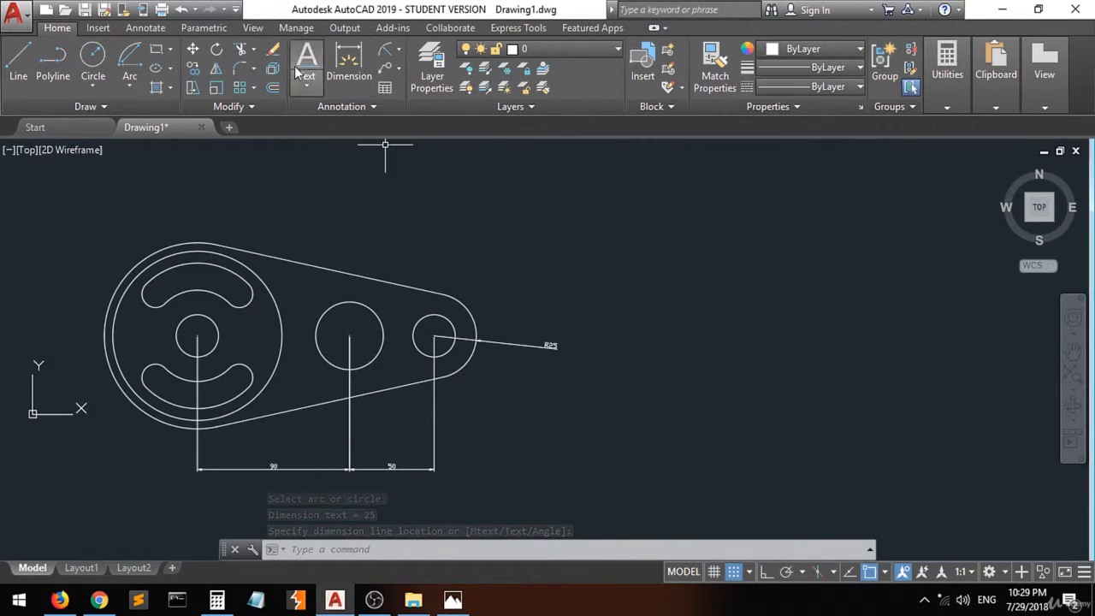
# Add diameter dimensions to the small end hole and the middle hole, placing both texts outside the plate outline.
pyautogui.click(399, 50)
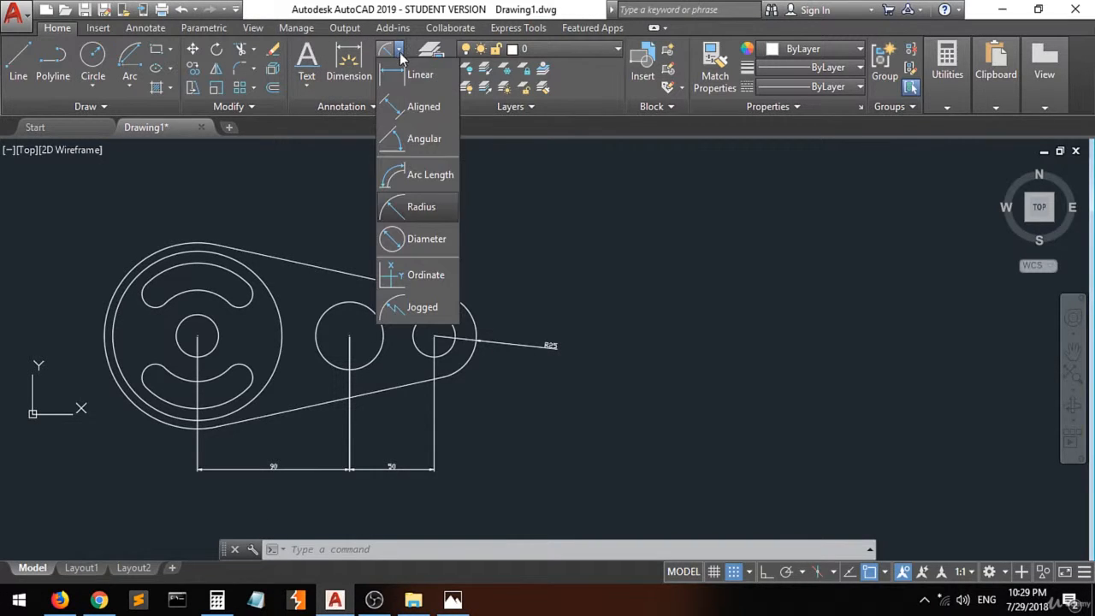
pyautogui.click(387, 245)
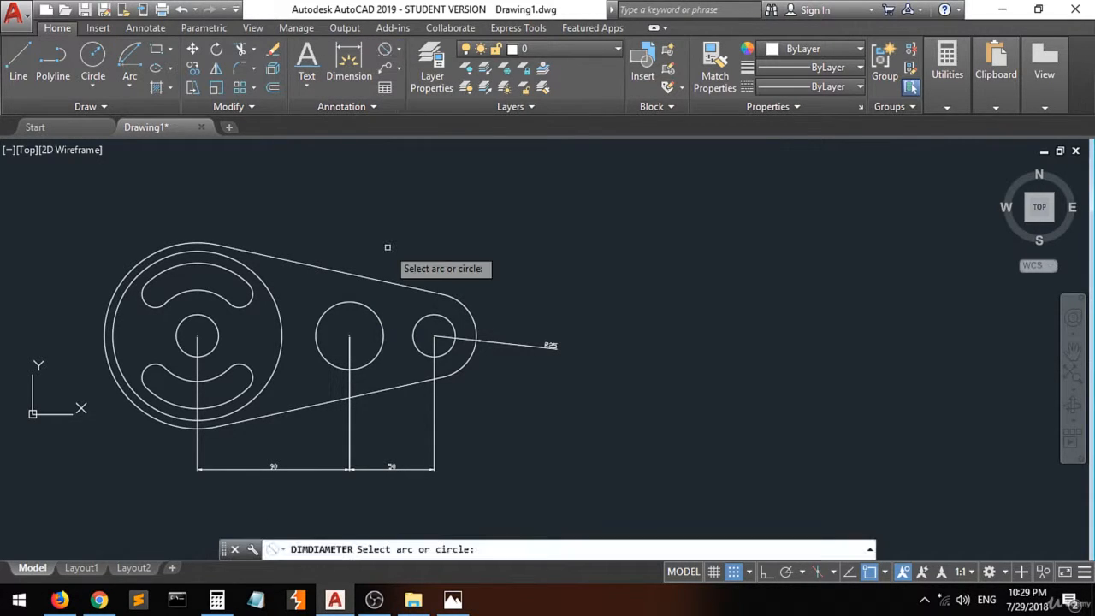
pyautogui.click(452, 308)
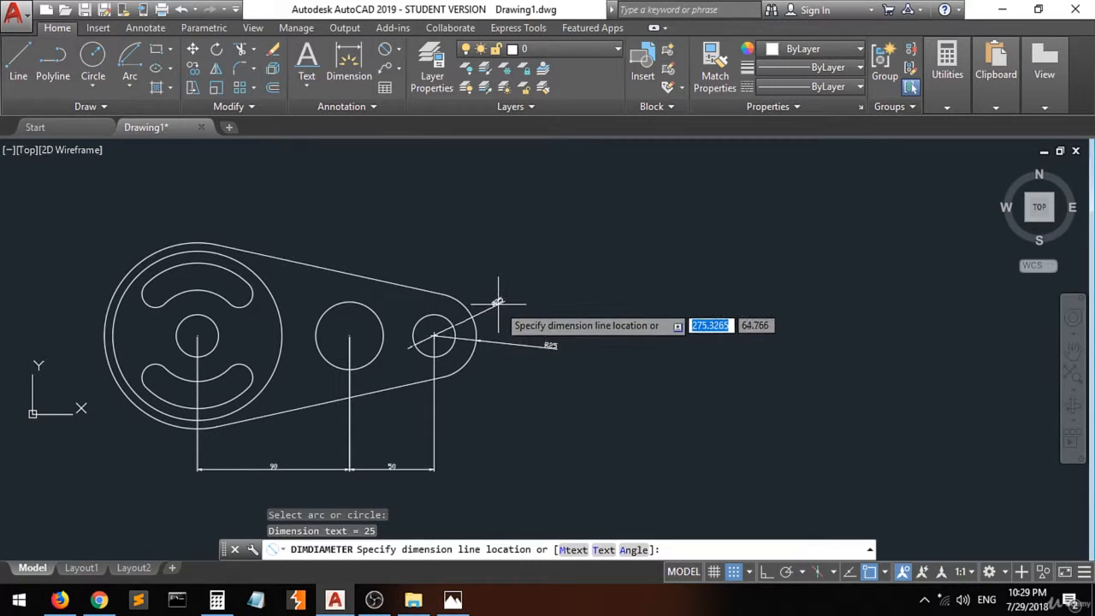
pyautogui.click(499, 299)
pyautogui.press('Return')
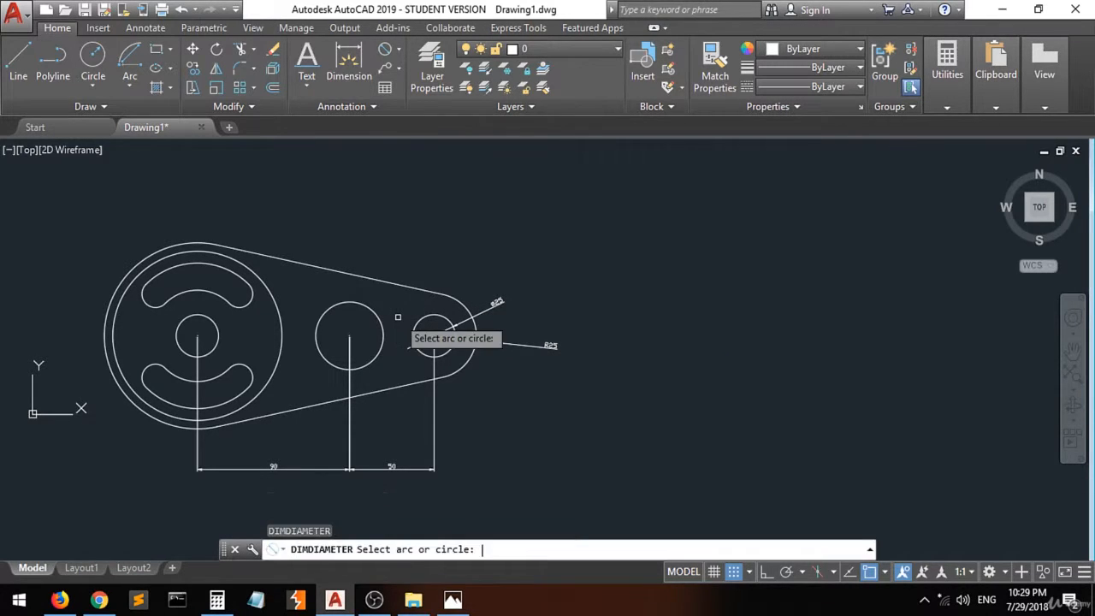
pyautogui.click(378, 317)
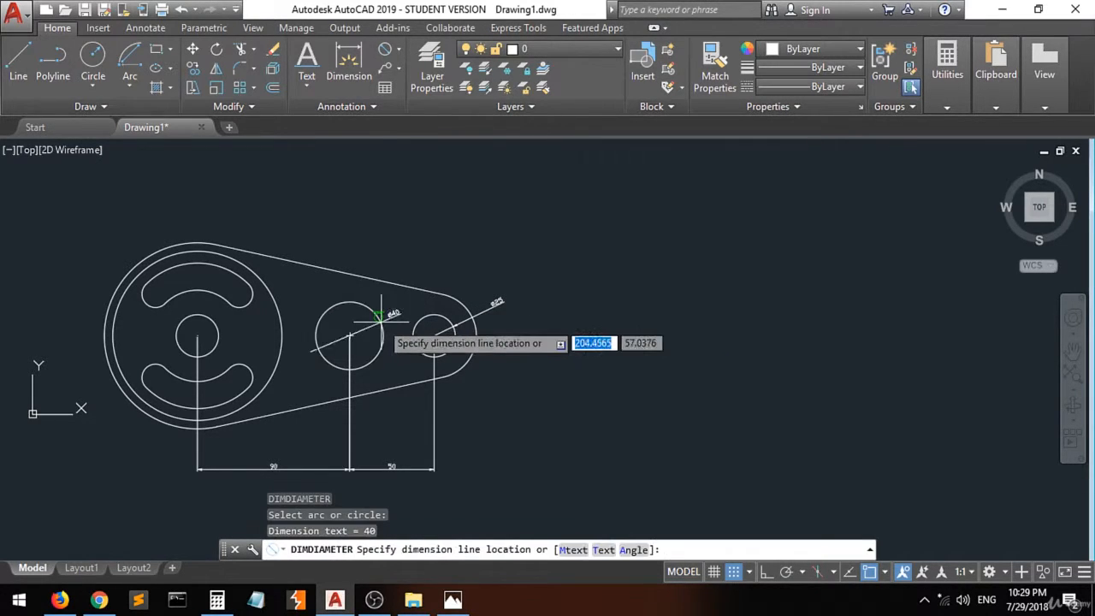
pyautogui.click(414, 254)
# Add diameter dimensions to the large end's outer arc and the circle just inside it, placing both texts outside the outline.
pyautogui.click(105, 319)
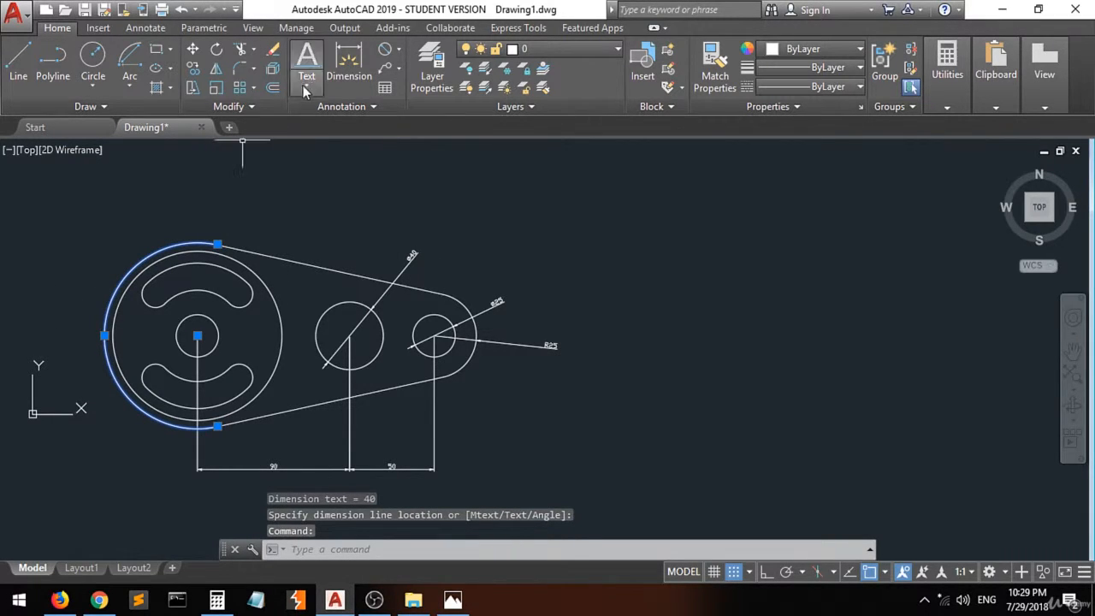
pyautogui.click(385, 55)
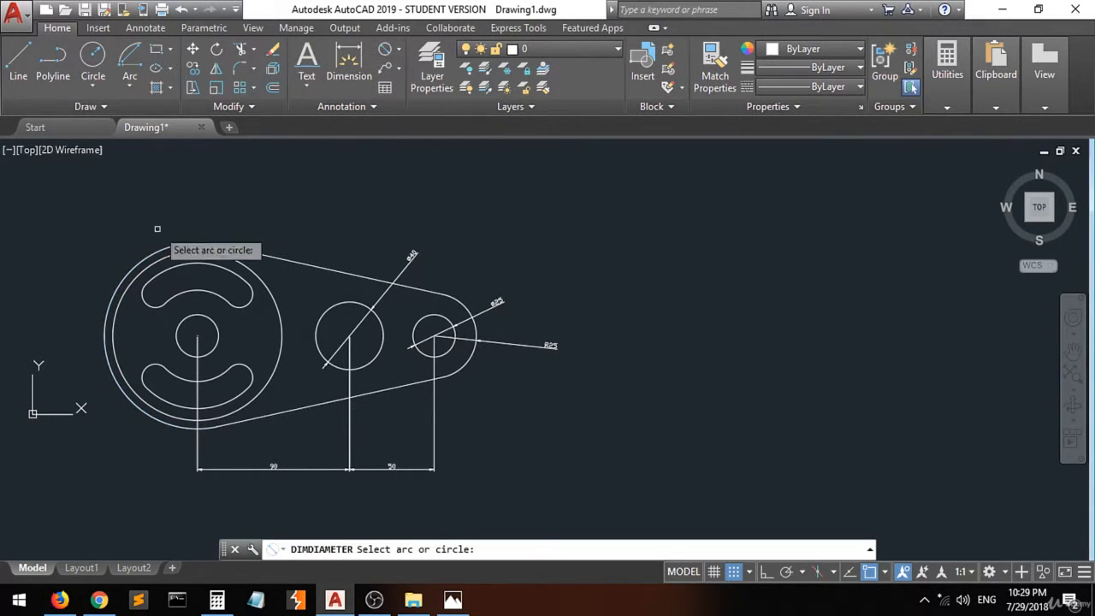
pyautogui.click(110, 307)
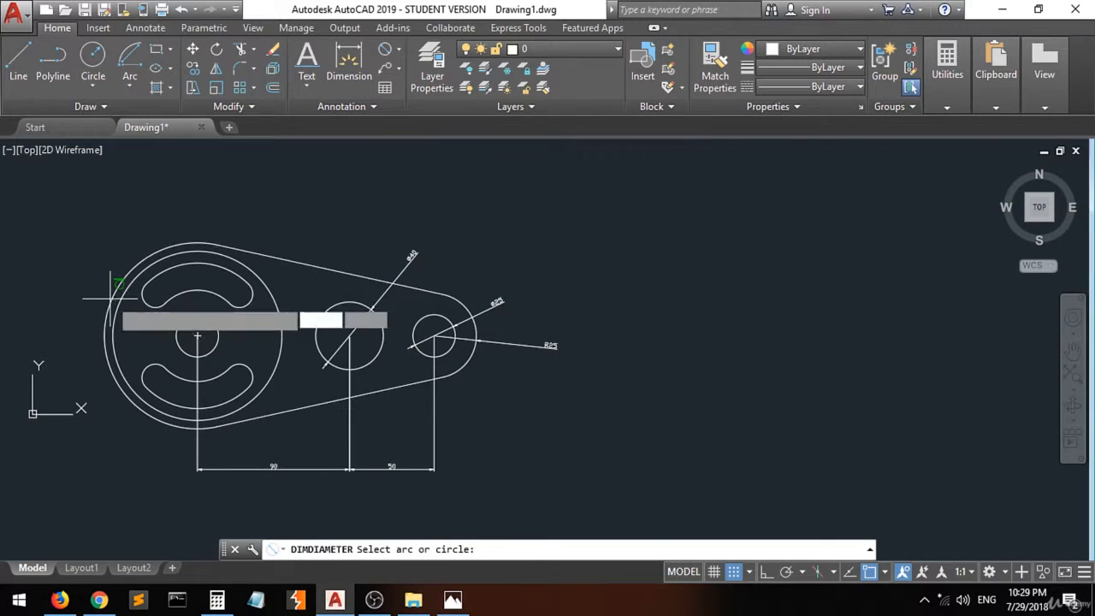
pyautogui.click(50, 298)
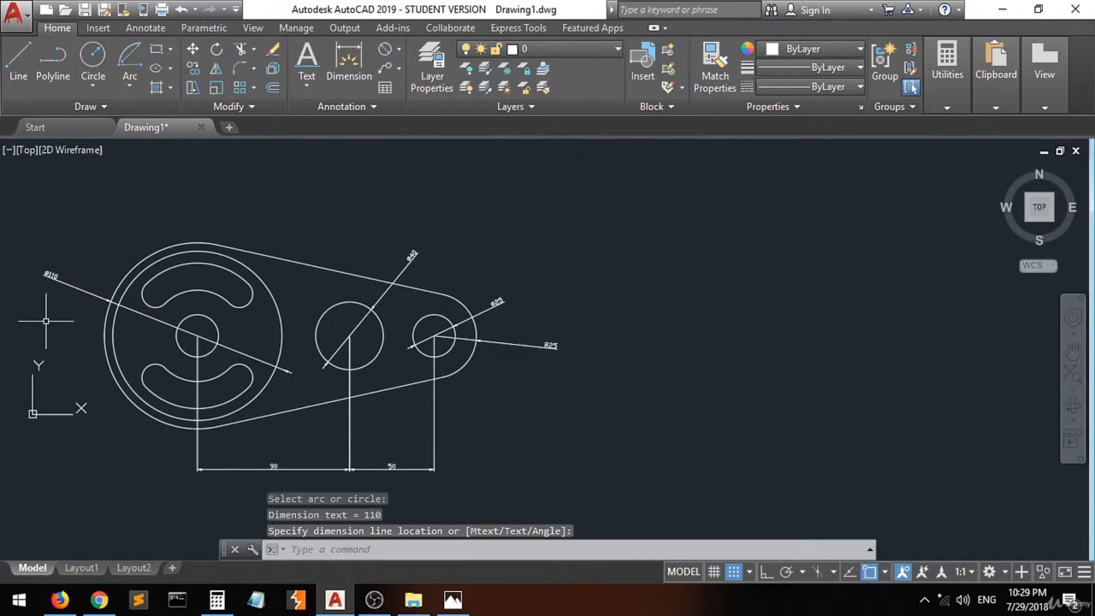
pyautogui.press('Return')
pyautogui.click(116, 320)
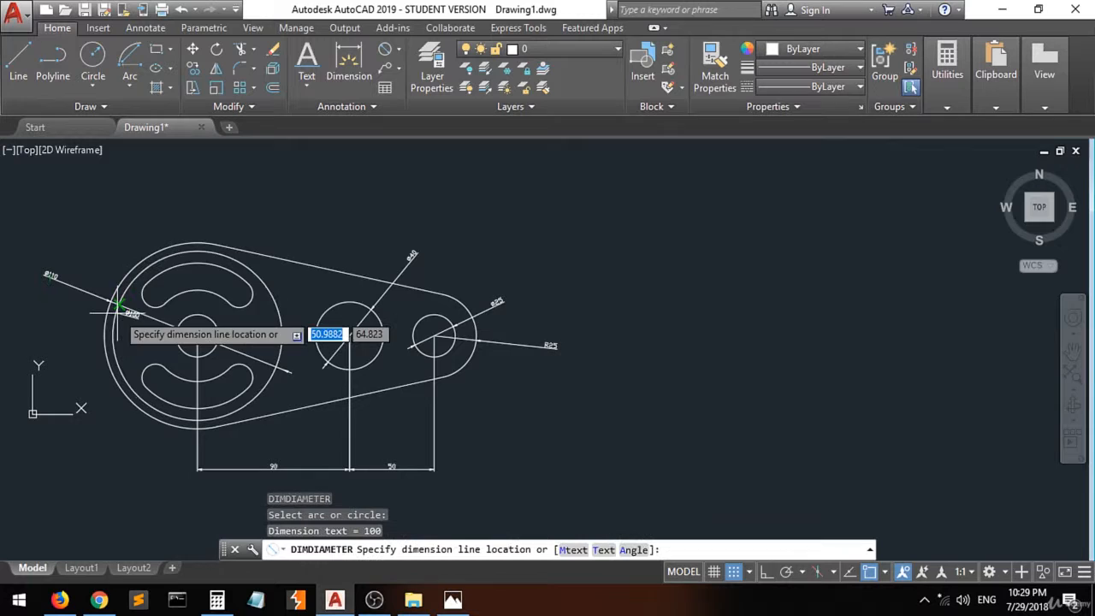
pyautogui.click(89, 231)
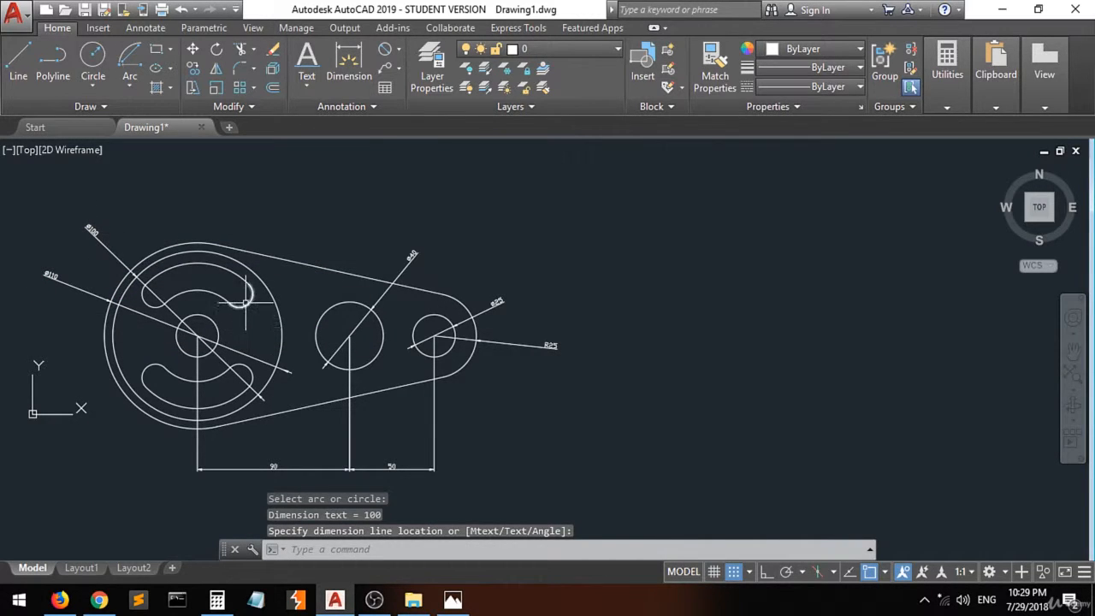
# Add two diameter dimensions to the upper slot's right rounded end, one text above the plate and one beside the middle hole.
pyautogui.press('Return')
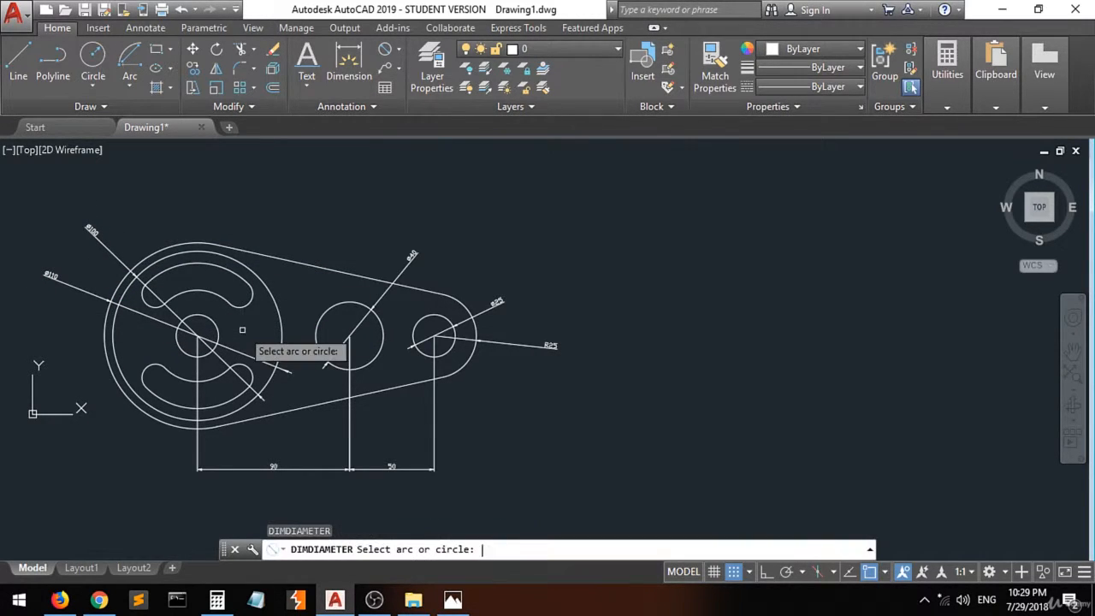
pyautogui.click(243, 299)
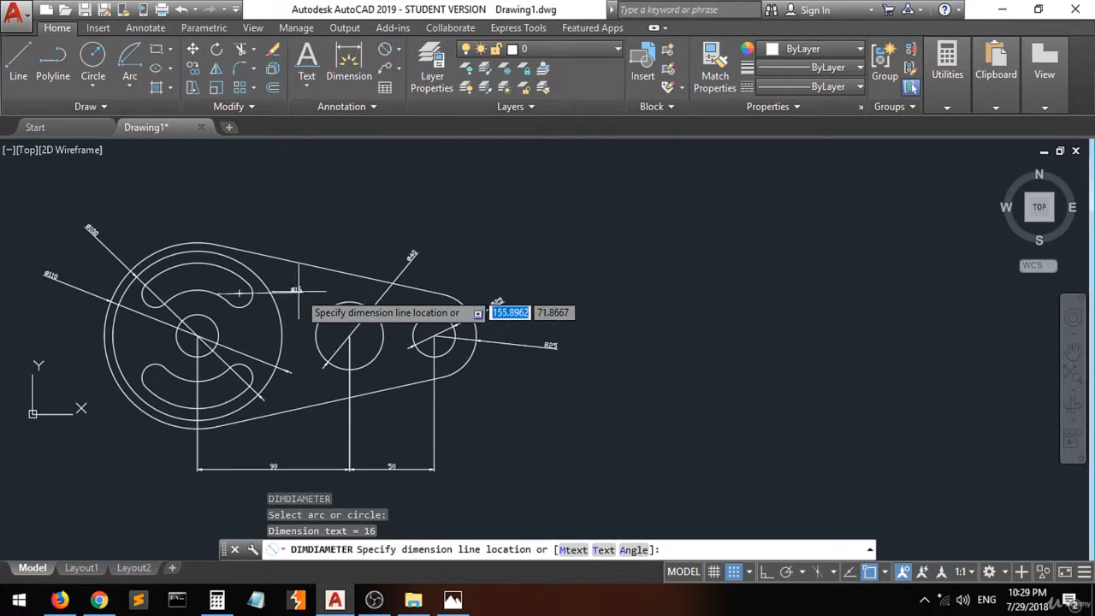
pyautogui.click(309, 232)
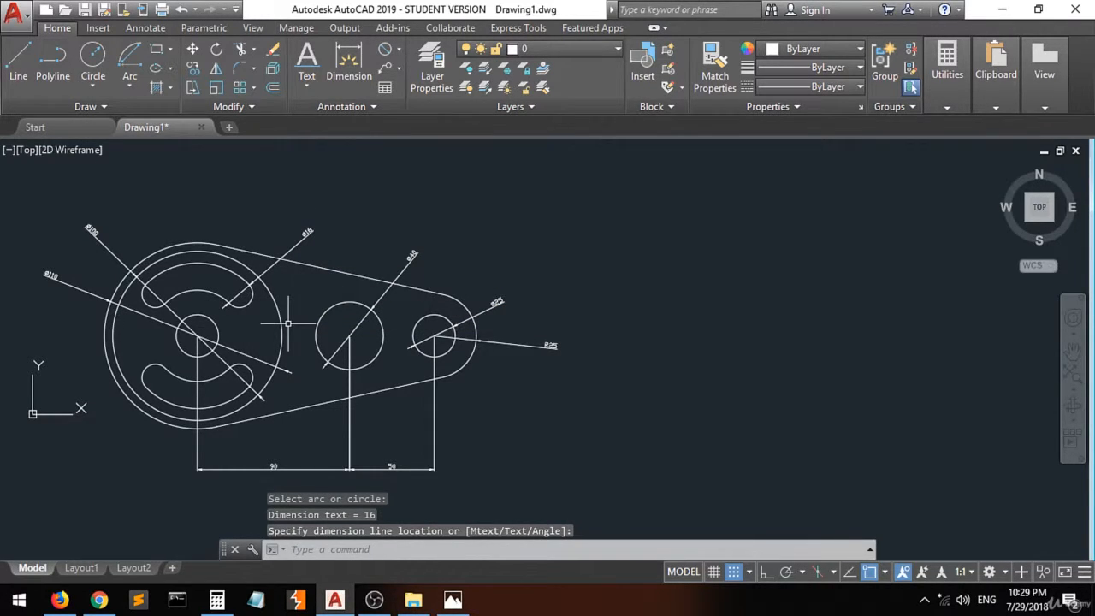
pyautogui.press('Return')
pyautogui.click(240, 294)
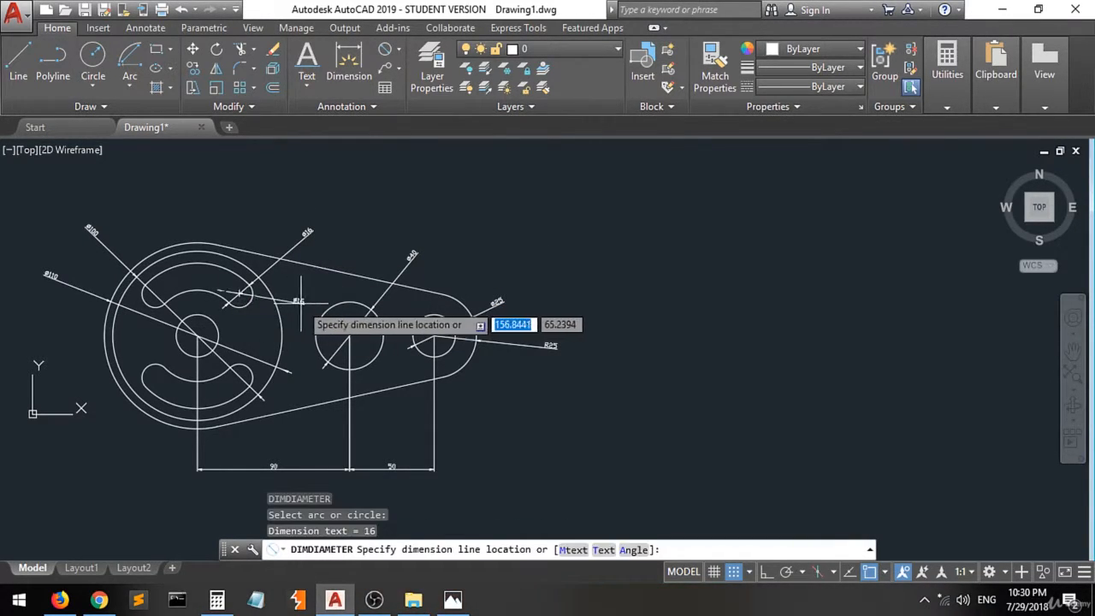
pyautogui.click(300, 301)
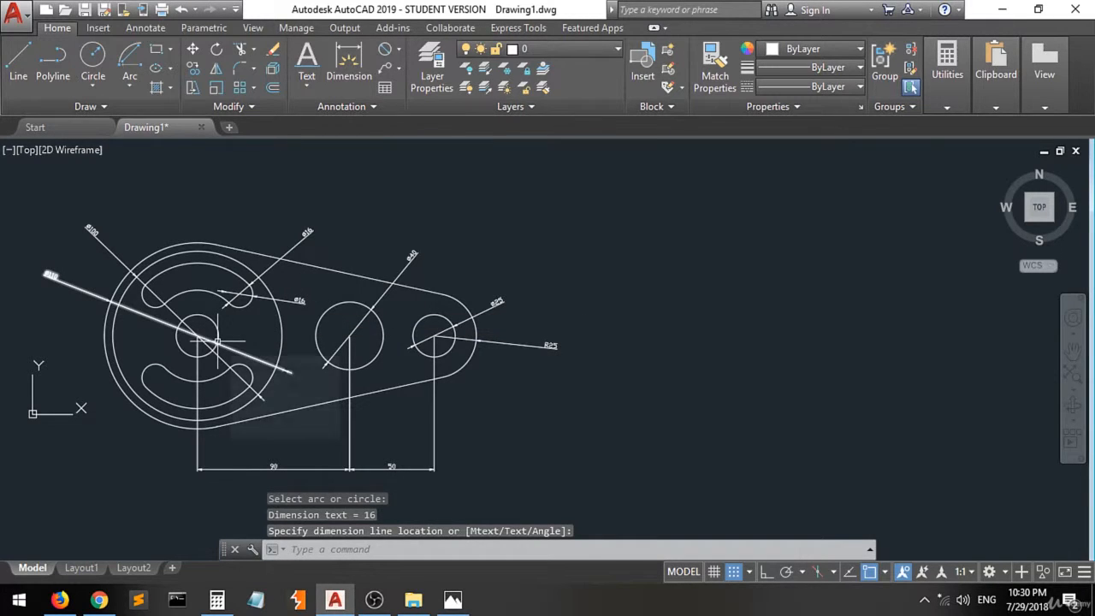
# Add a diameter dimension to the large end's center hole, placing its text between the large circle and the middle hole.
pyautogui.press('Return')
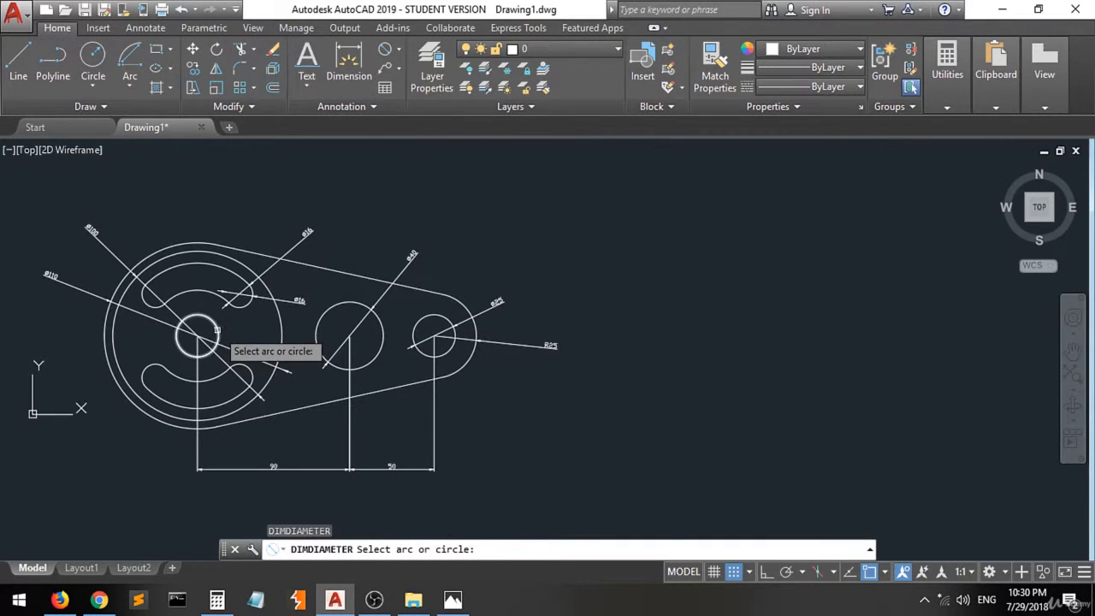
pyautogui.click(218, 327)
pyautogui.click(295, 334)
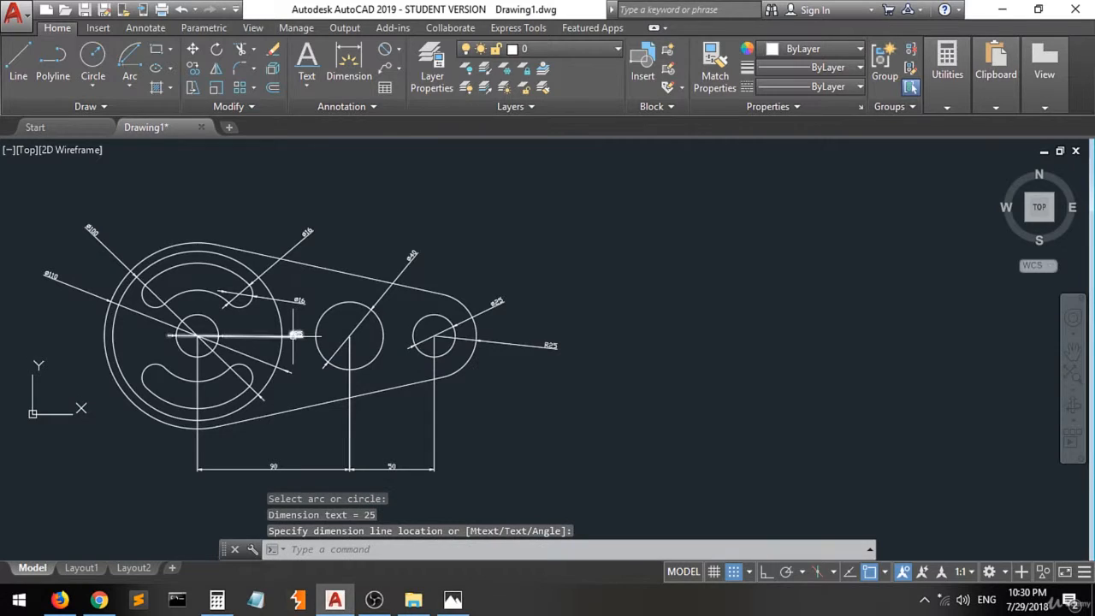
pyautogui.scroll(4, 304, 341)
pyautogui.scroll(-4, 334, 316)
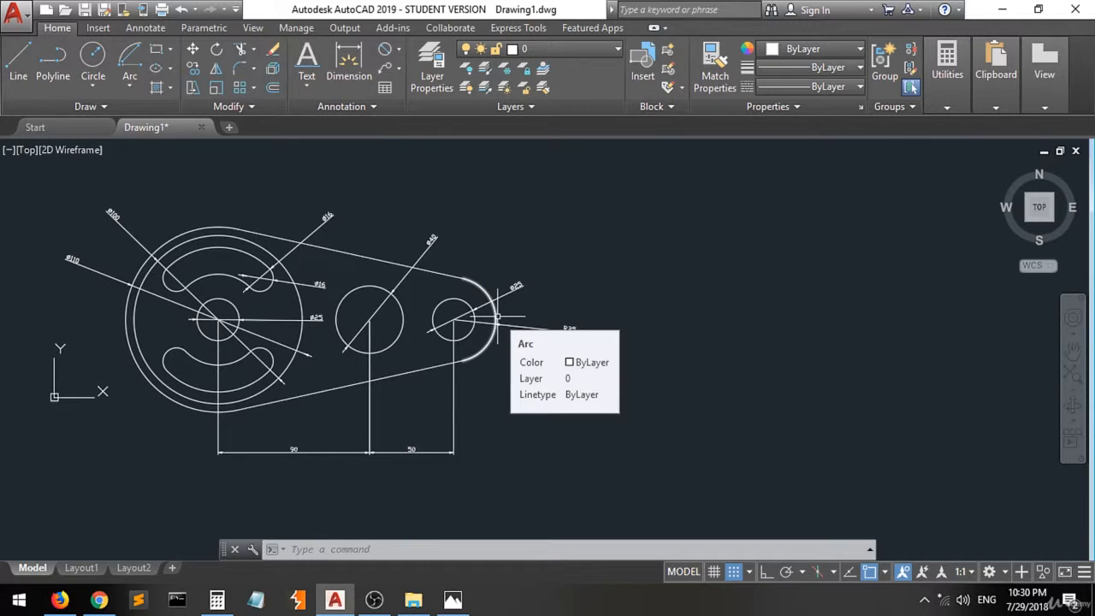
# Create a new layer named dim and set its color to index color 31.
pyautogui.click(434, 73)
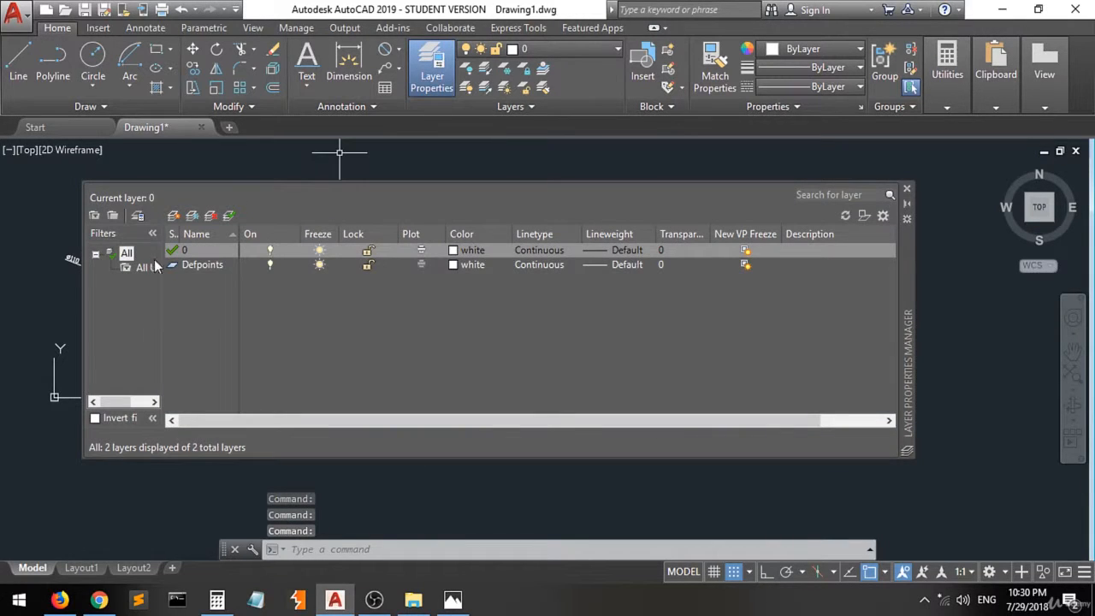
pyautogui.click(174, 217)
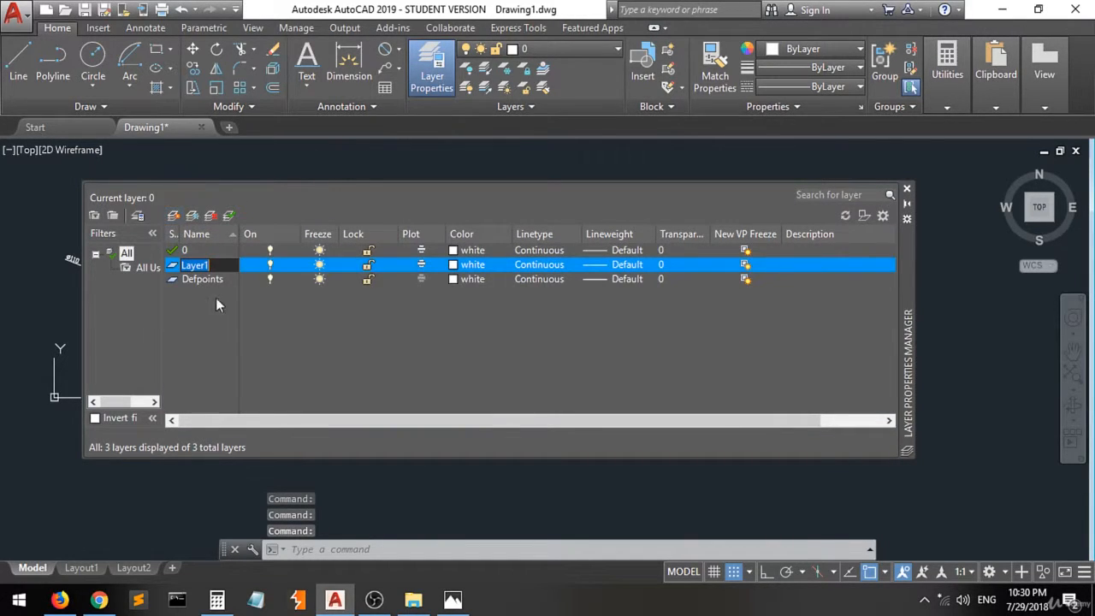
pyautogui.write('dim')
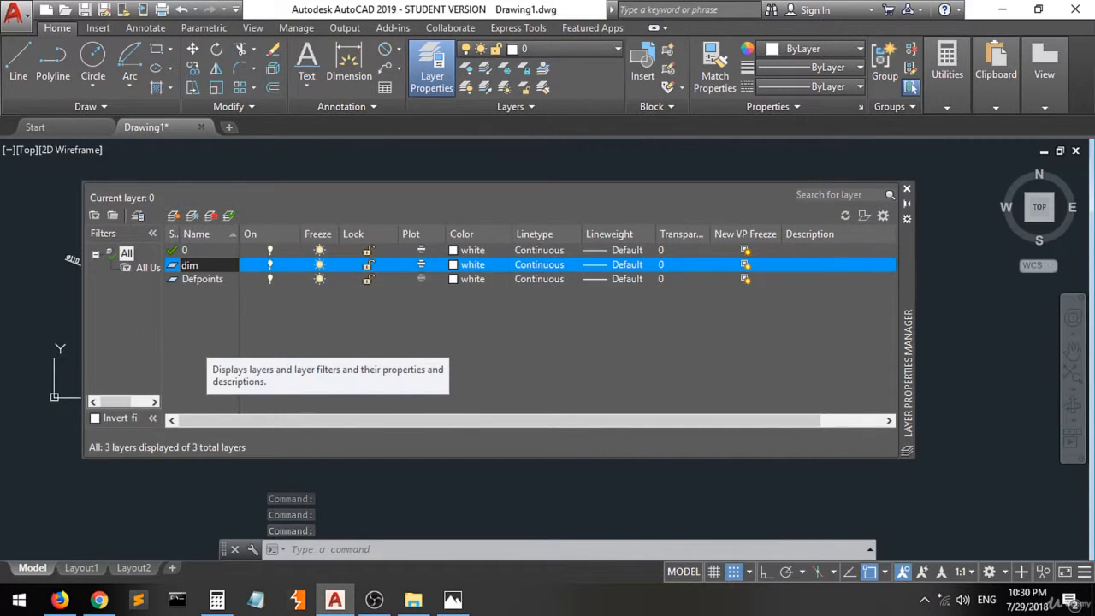
pyautogui.press('Return')
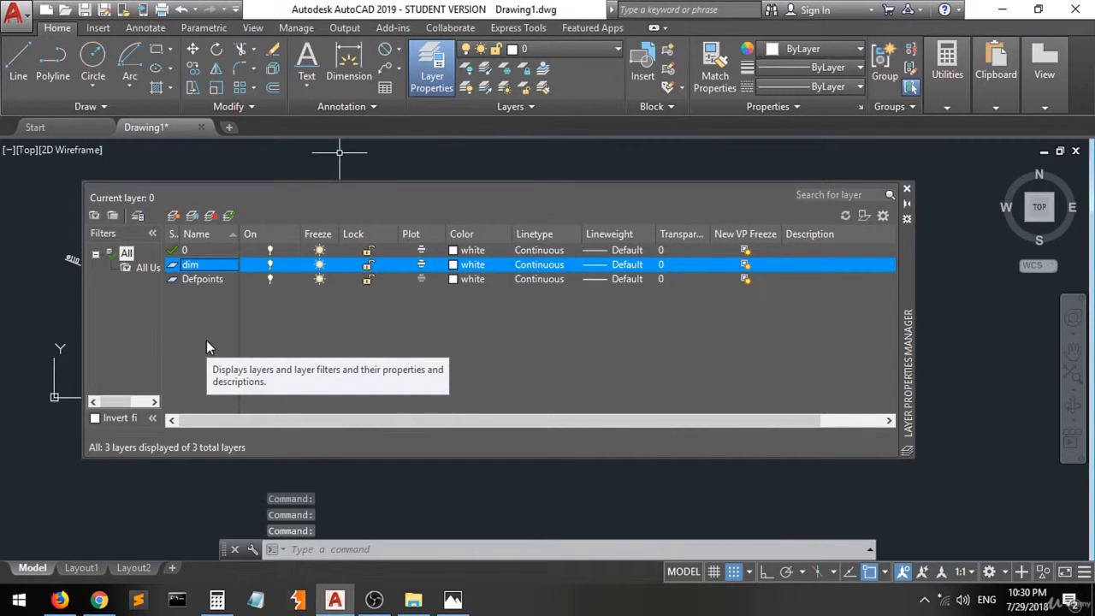
pyautogui.click(461, 265)
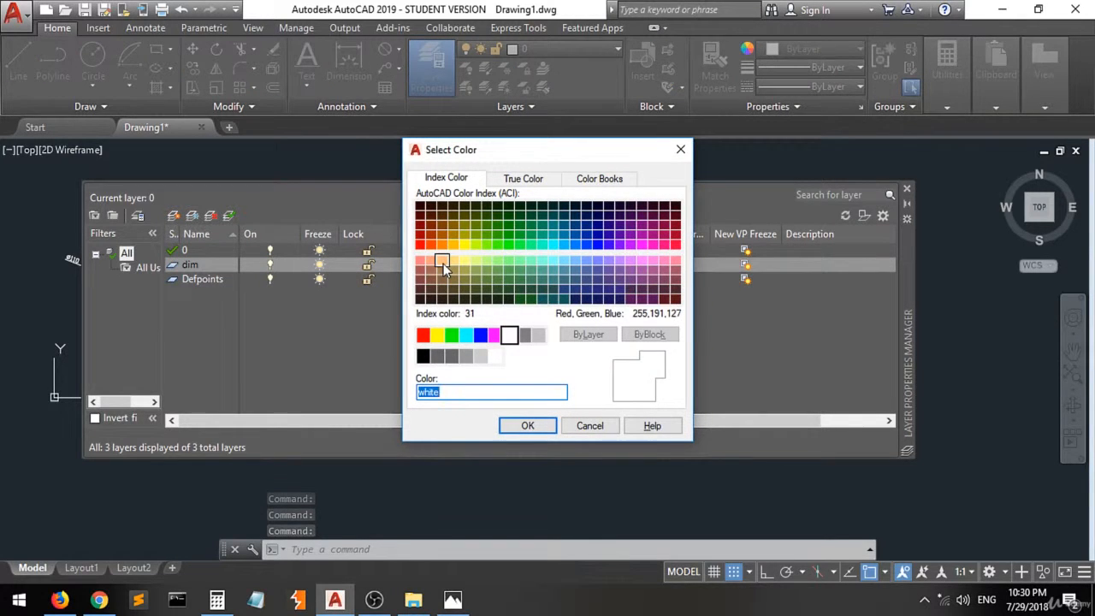
pyautogui.click(443, 263)
pyautogui.click(528, 425)
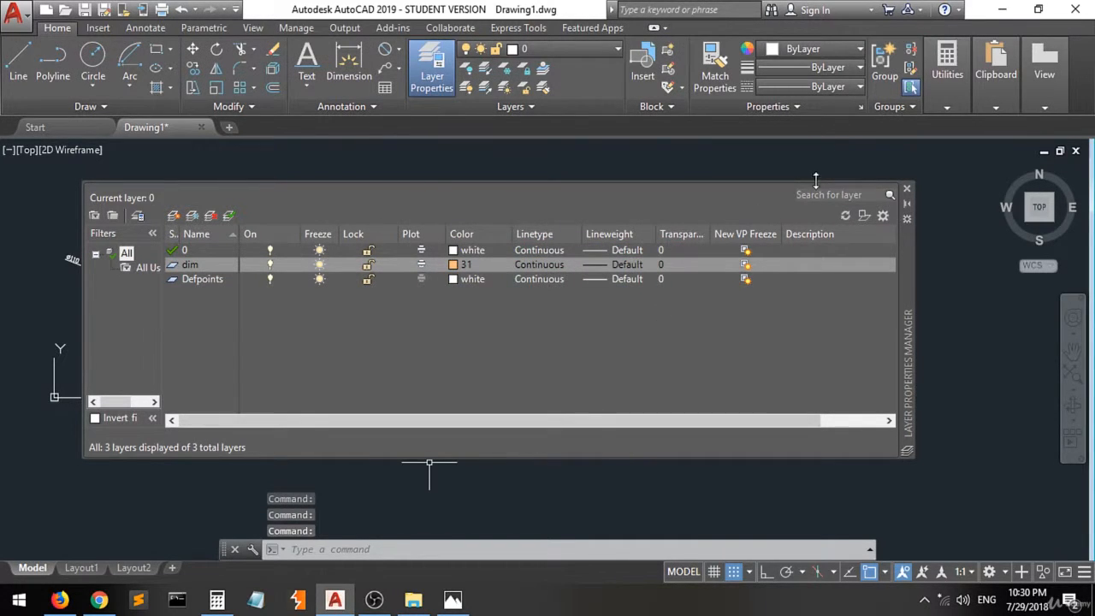
pyautogui.click(907, 190)
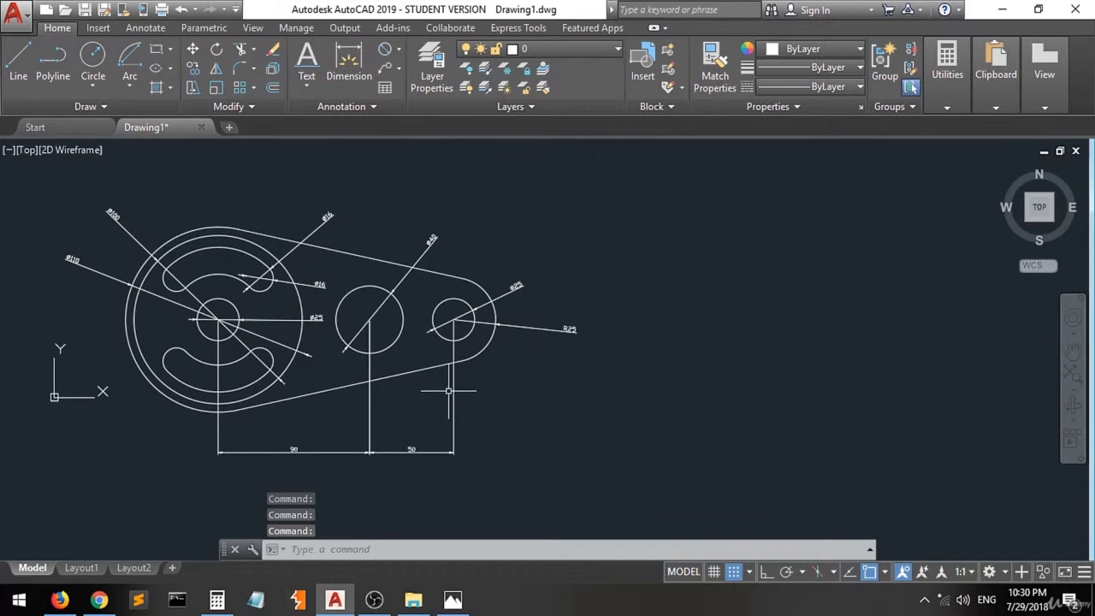
# Select all the linear, radius and diameter dimensions of the plate and move them to the dim layer.
pyautogui.click(521, 412)
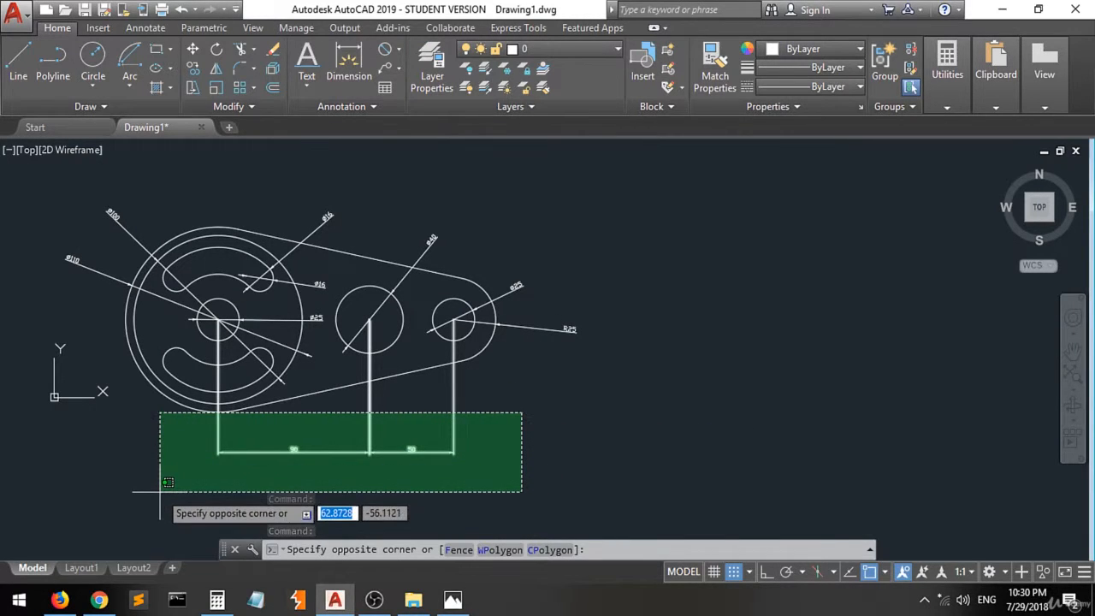
pyautogui.click(291, 462)
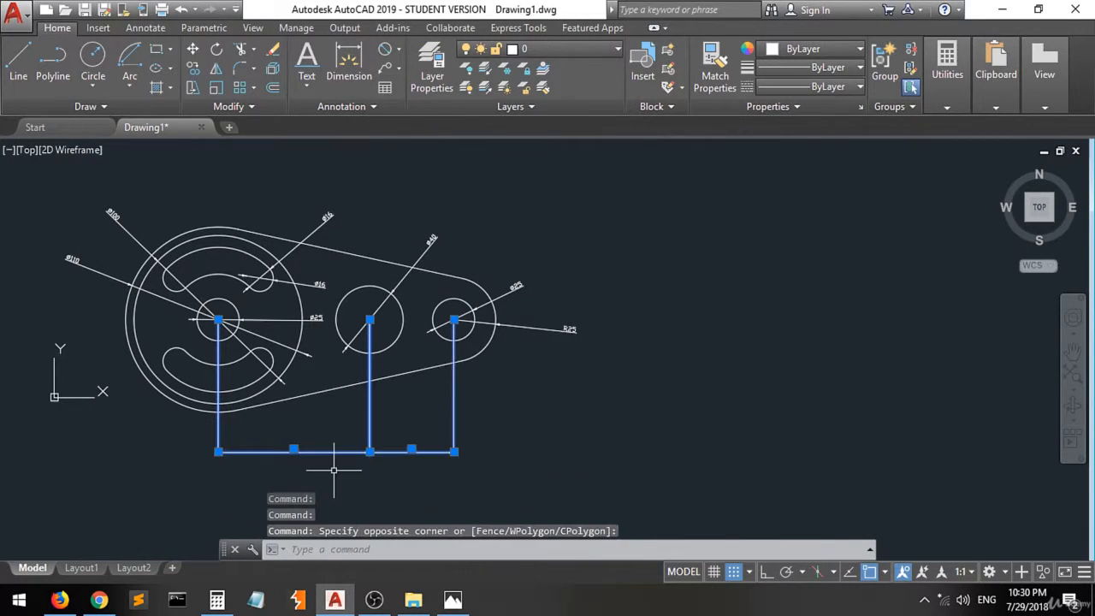
pyautogui.click(547, 253)
pyautogui.click(518, 288)
pyautogui.click(547, 333)
pyautogui.click(546, 318)
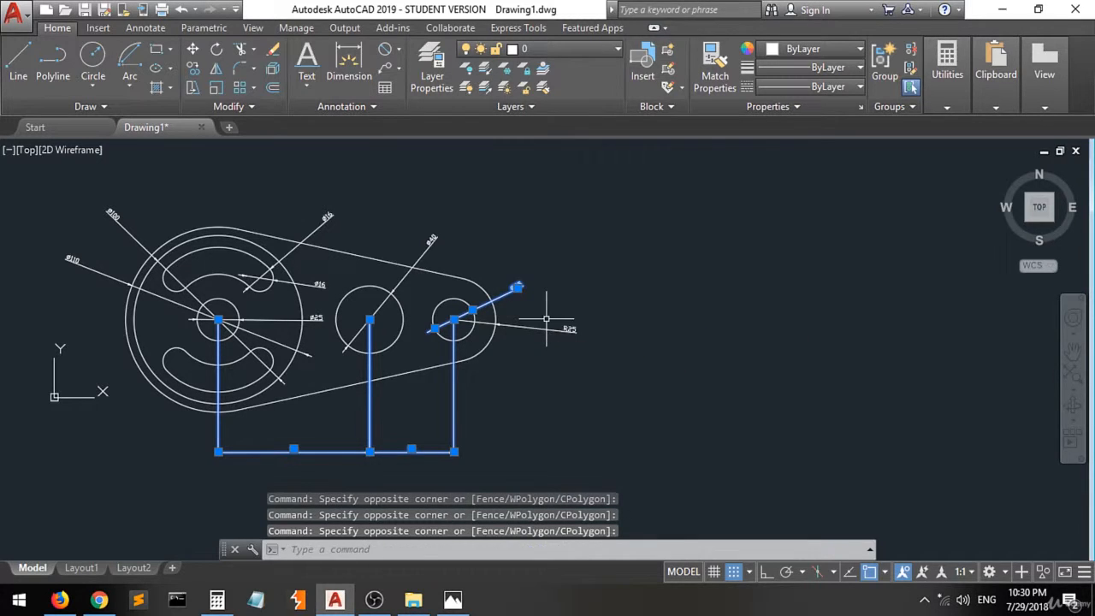
pyautogui.click(558, 311)
pyautogui.click(536, 327)
pyautogui.click(454, 199)
pyautogui.click(426, 233)
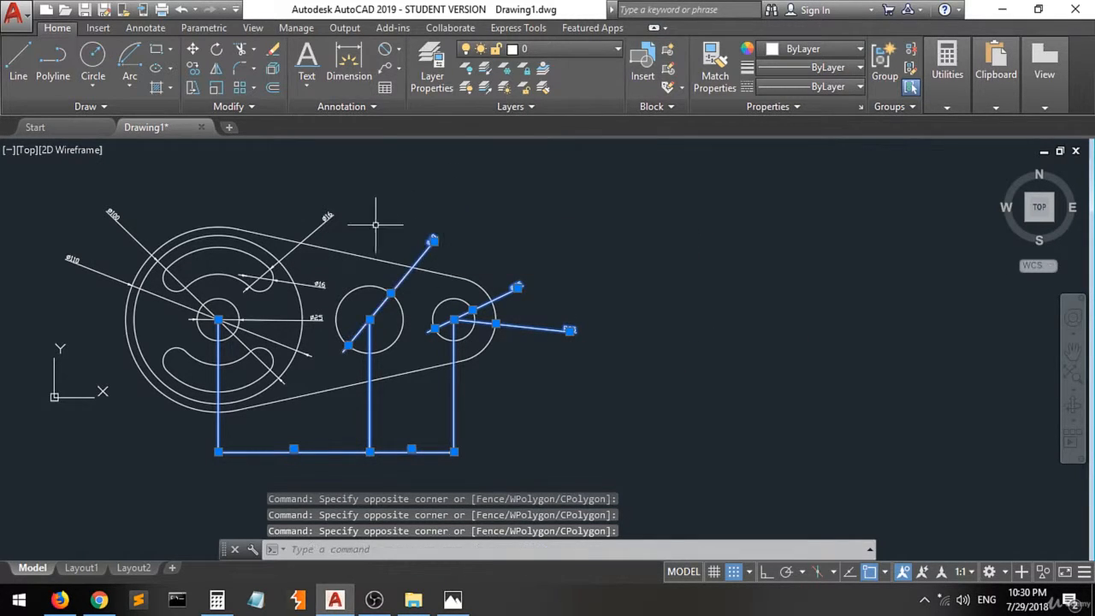
pyautogui.click(361, 197)
pyautogui.click(326, 217)
pyautogui.click(329, 272)
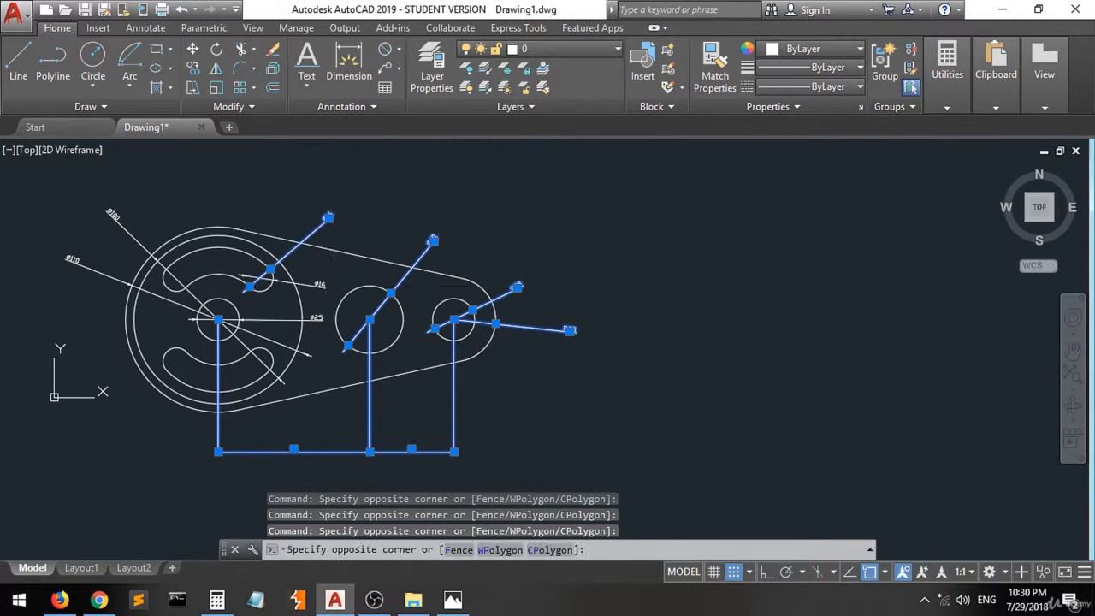
pyautogui.click(313, 316)
pyautogui.moveTo(317, 320)
pyautogui.click(145, 196)
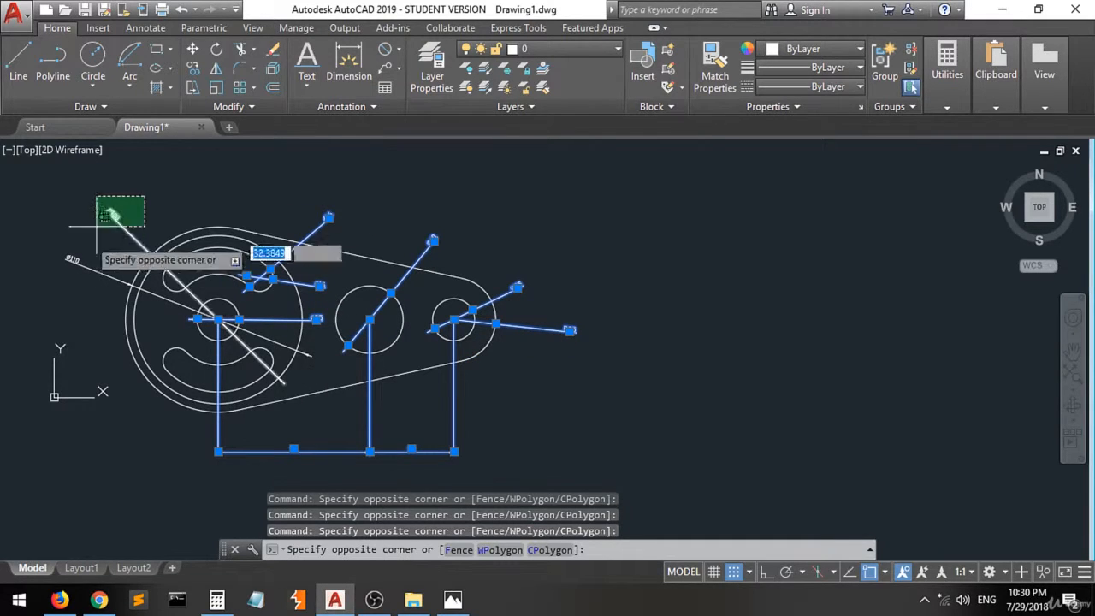
pyautogui.click(79, 224)
pyautogui.click(65, 257)
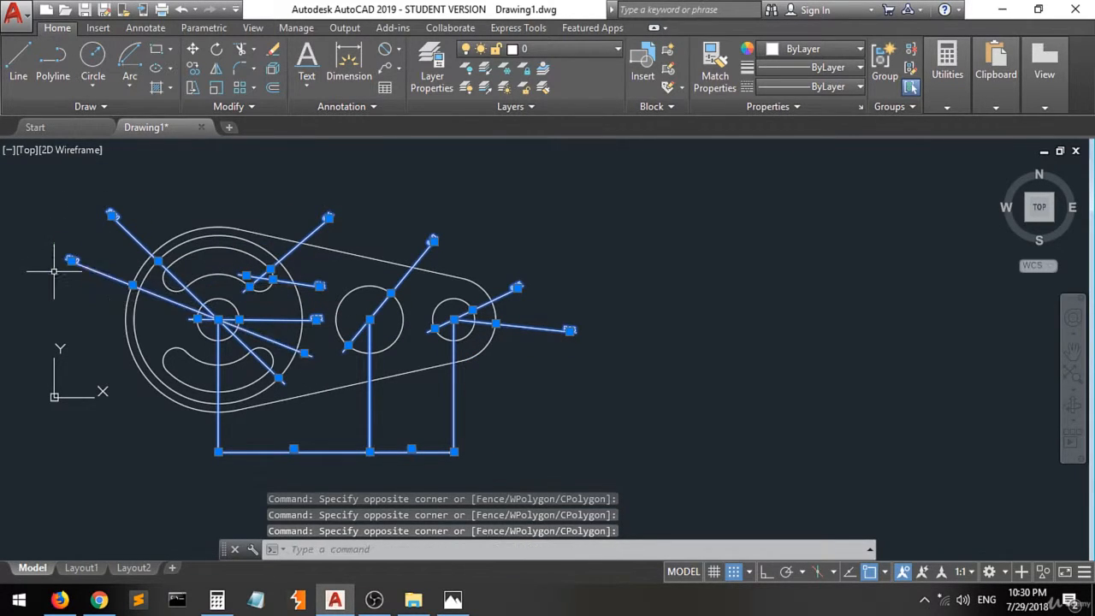
pyautogui.click(569, 53)
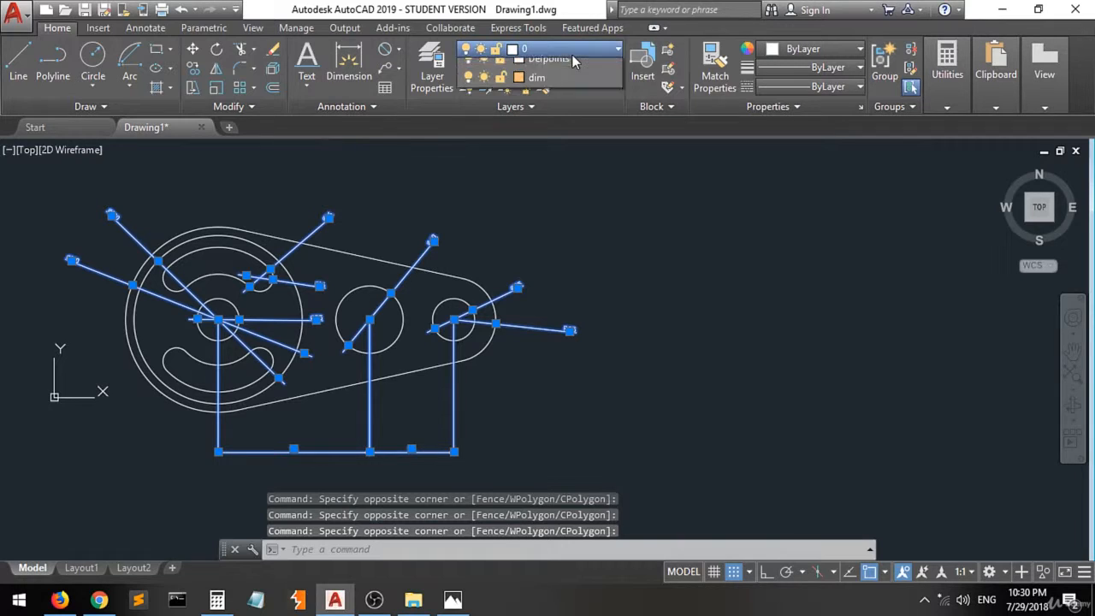
pyautogui.click(571, 107)
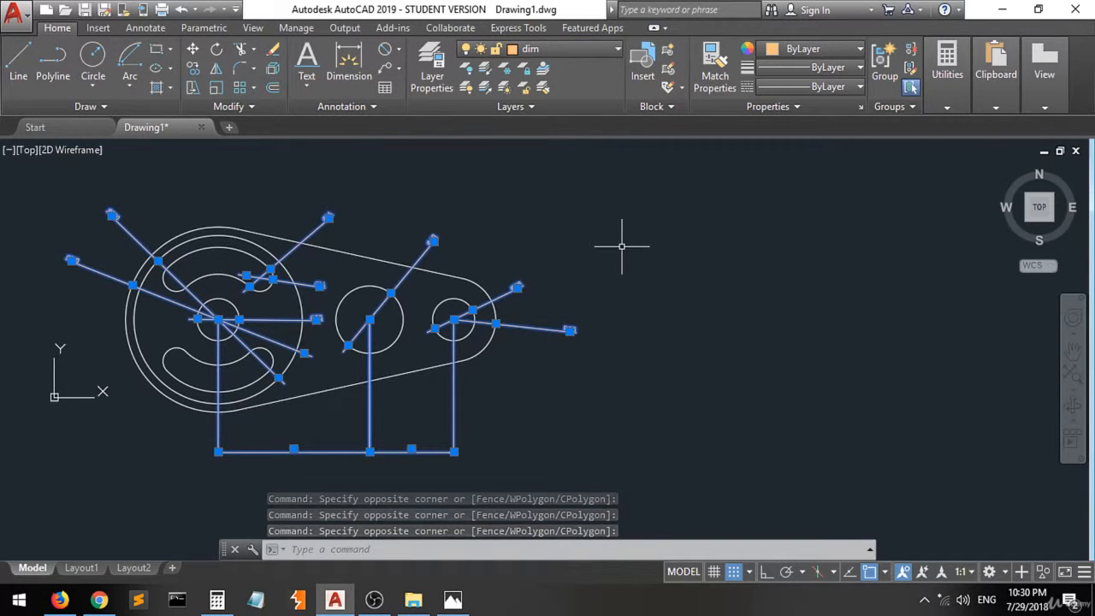
# Clear the dimension selection, and review the drawing's layers in the Layer Properties Manager before closing it.
pyautogui.press('Return')
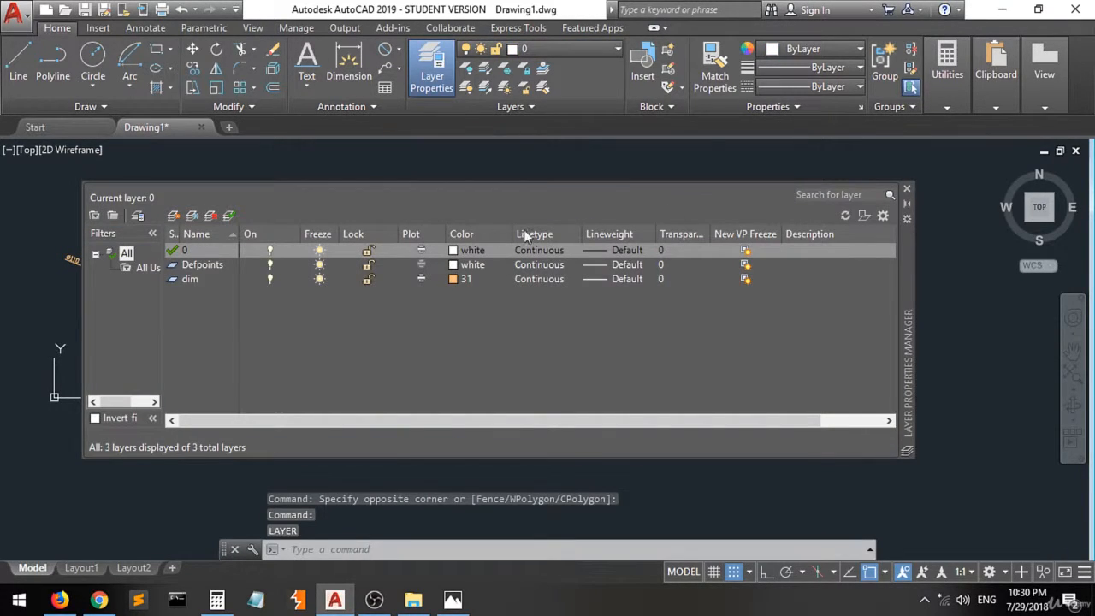
pyautogui.click(908, 189)
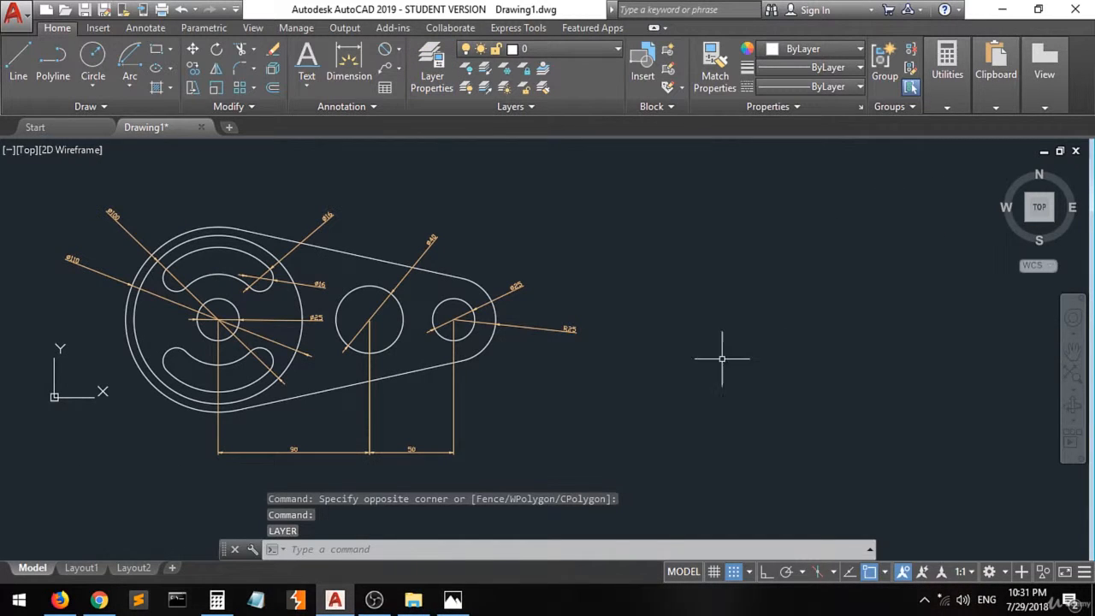
pyautogui.click(672, 384)
pyautogui.click(663, 408)
# Inspect the dimensioned plate, compare it with the reference image 3.jpg in Photos, and close the image.
pyautogui.scroll(2, 219, 354)
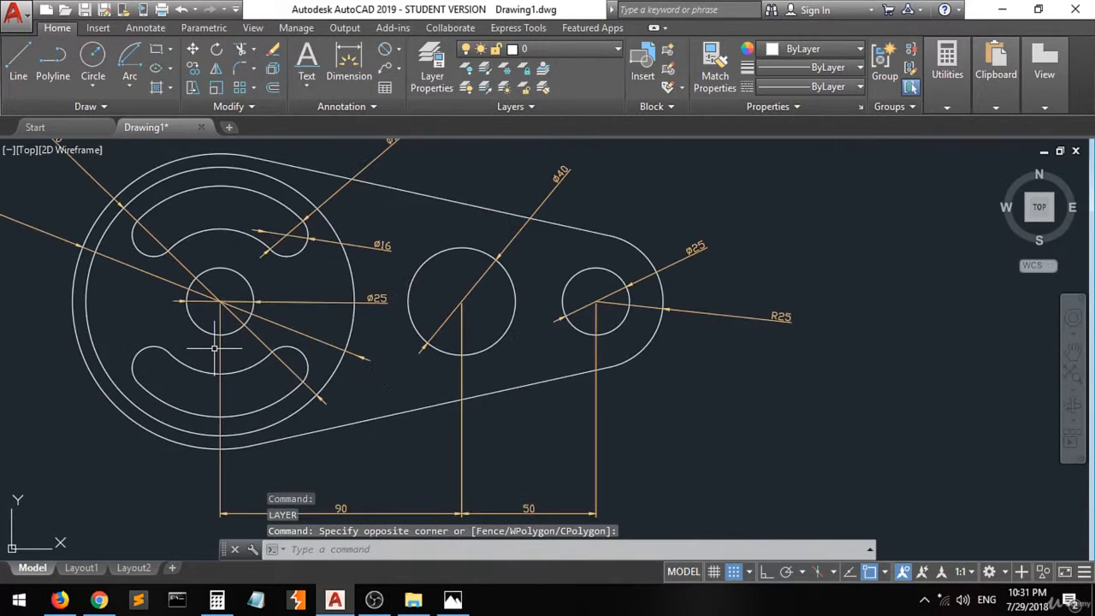
pyautogui.scroll(-2, 217, 351)
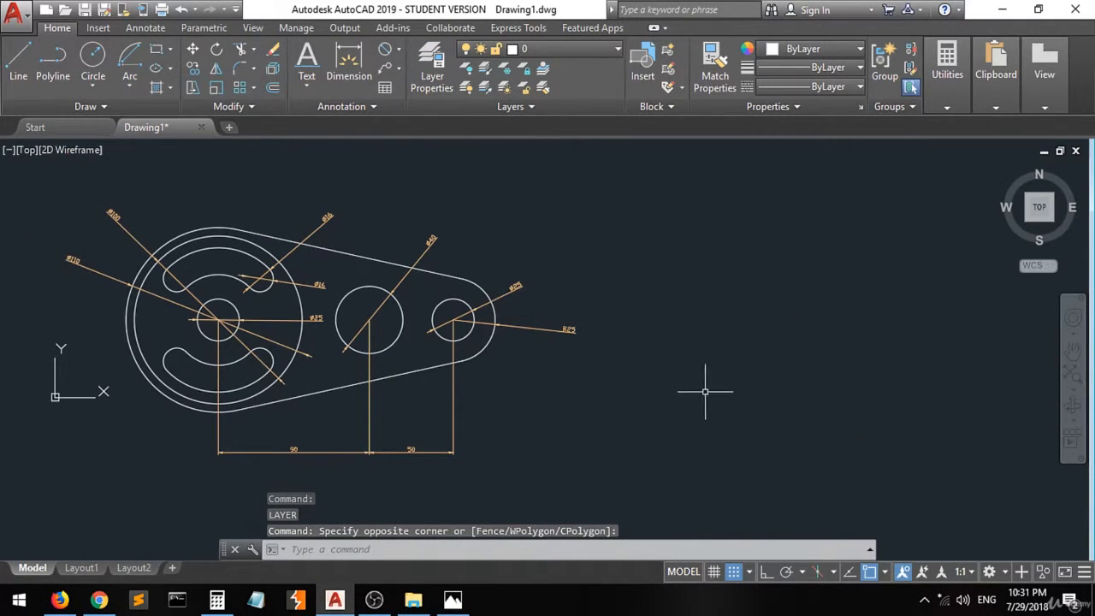
pyautogui.click(453, 601)
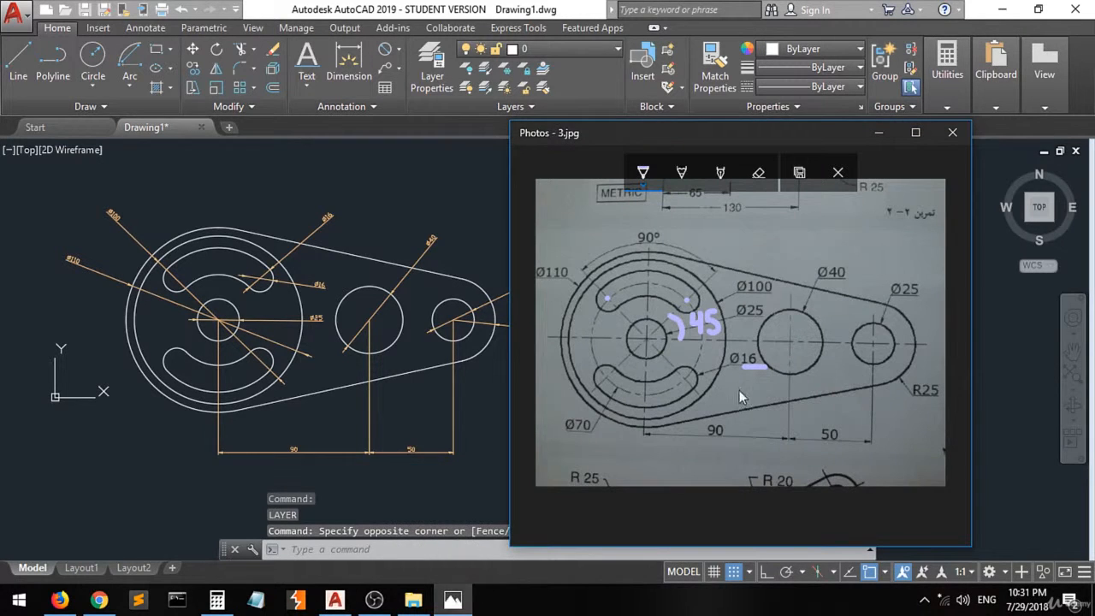
pyautogui.click(953, 134)
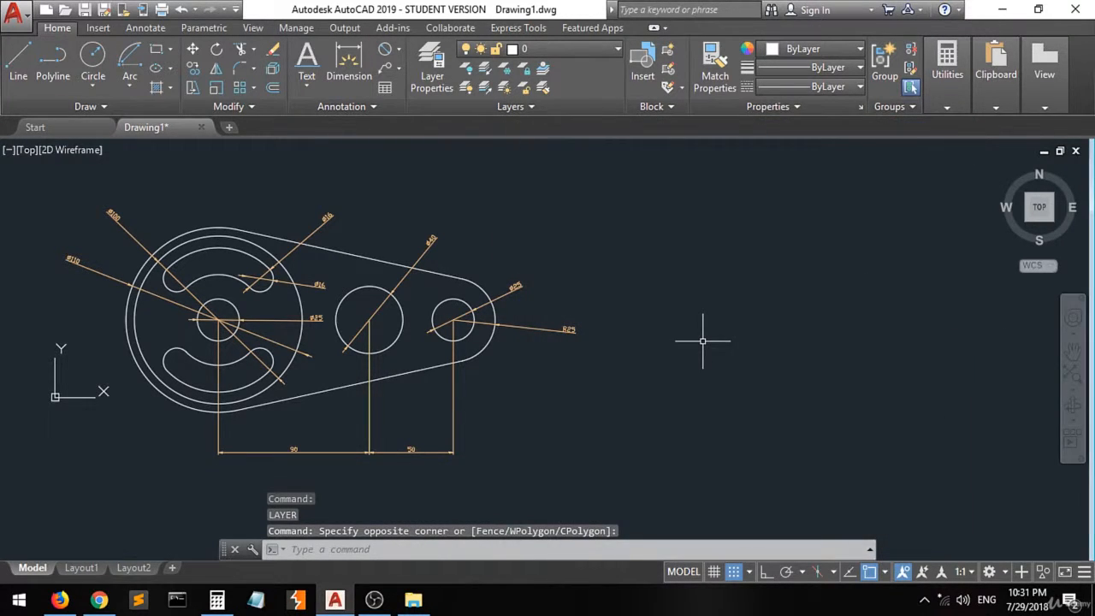